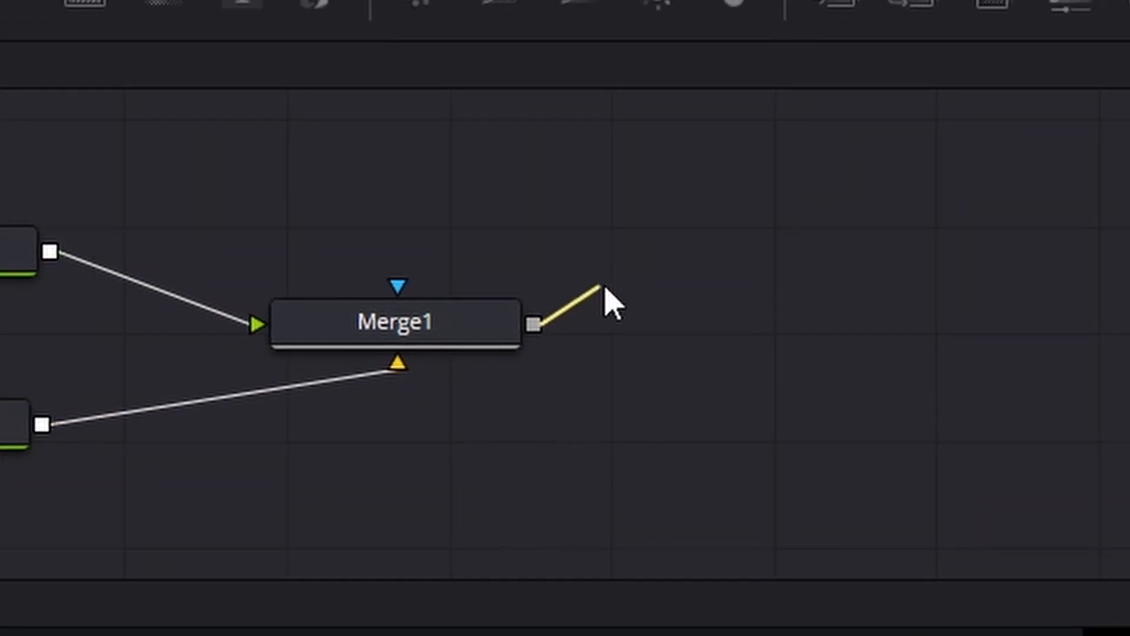
drag(606, 303, 689, 341)
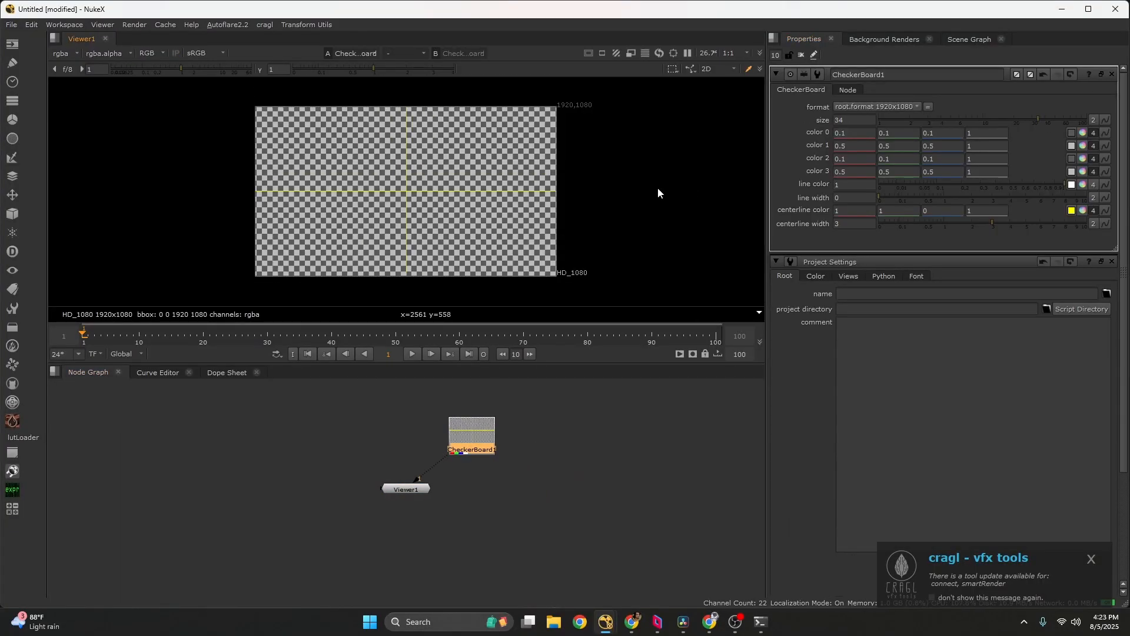
Show the CheckerBoard1 pattern full screen and fit it to the viewer in NukeX
key(space)
key(f)
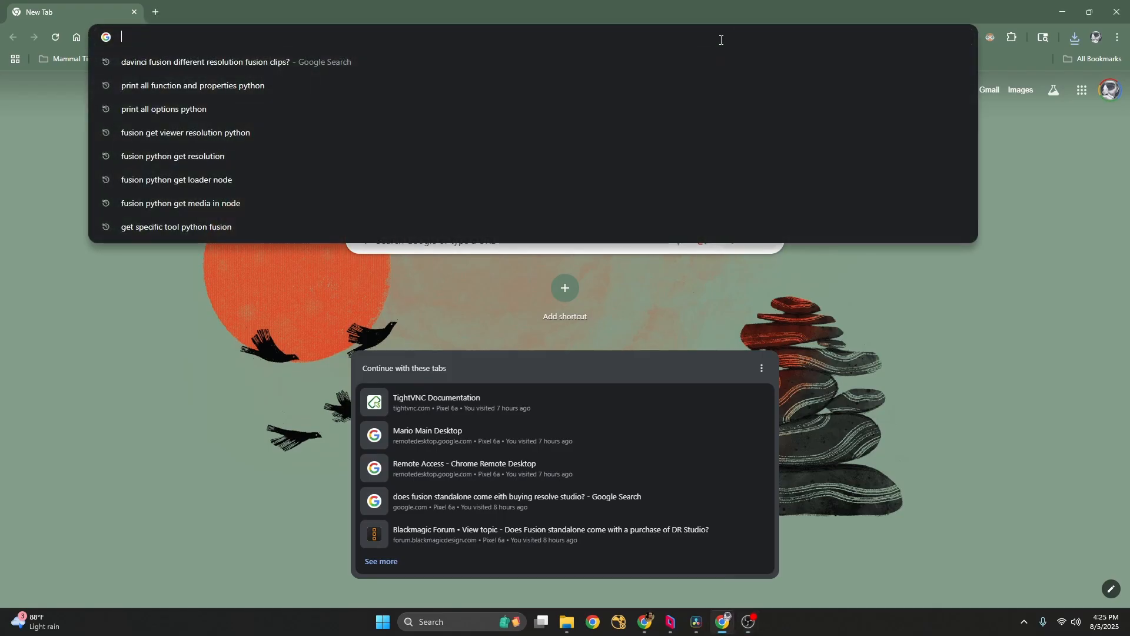
Search for checkerboard-generator in Chrome and open the Checkerboard Generator page at its options
text(checkerboard-generator)
key(Return)
click(207, 198)
scroll(677, 262, down, 4)
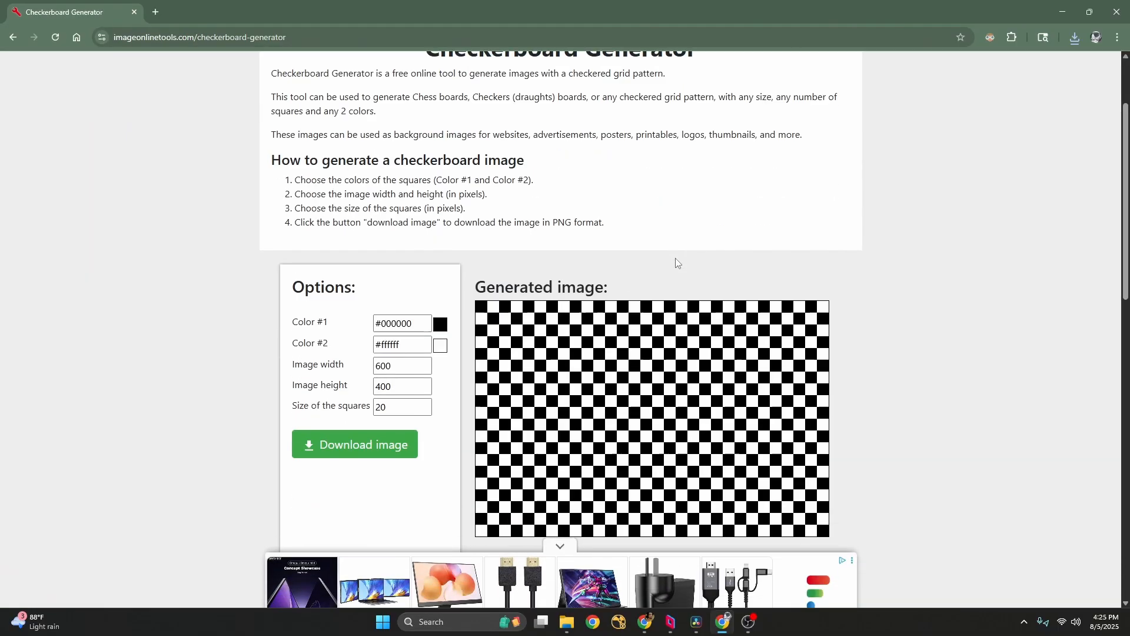
Set the checkerboard's Color #1 to #666666 and its image size to 1920 wide by 1080 high
click(440, 206)
click(470, 141)
double_click(402, 247)
text(1920)
key(Tab)
text(1080)
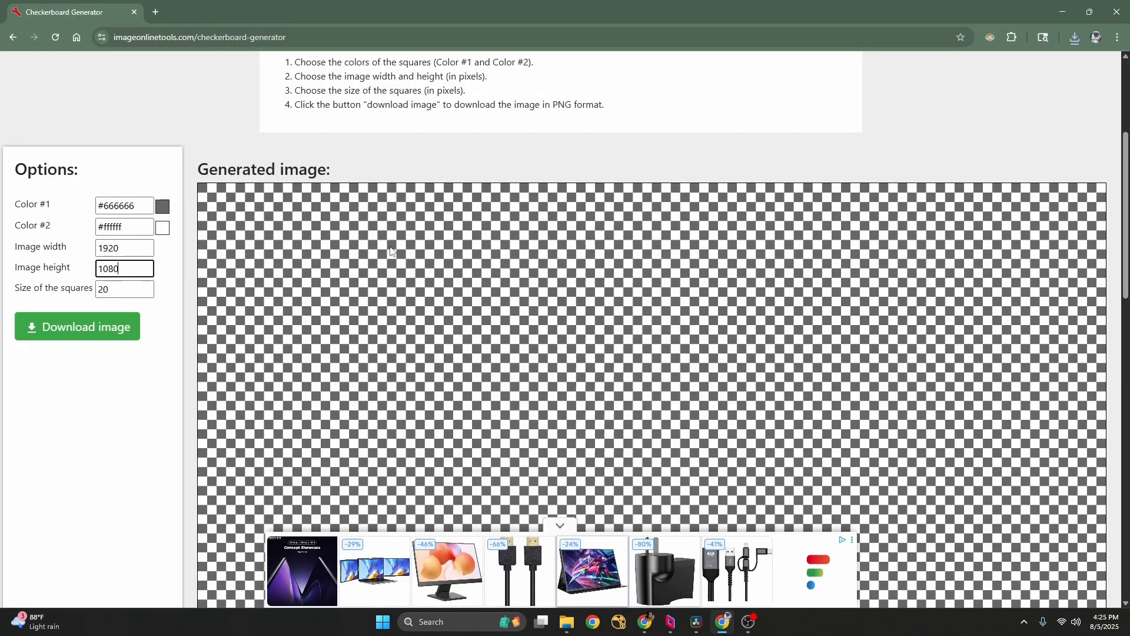
Set the size of the squares to 40 and download the checkerboard image
key(Tab)
text(40)
click(100, 328)
click(991, 66)
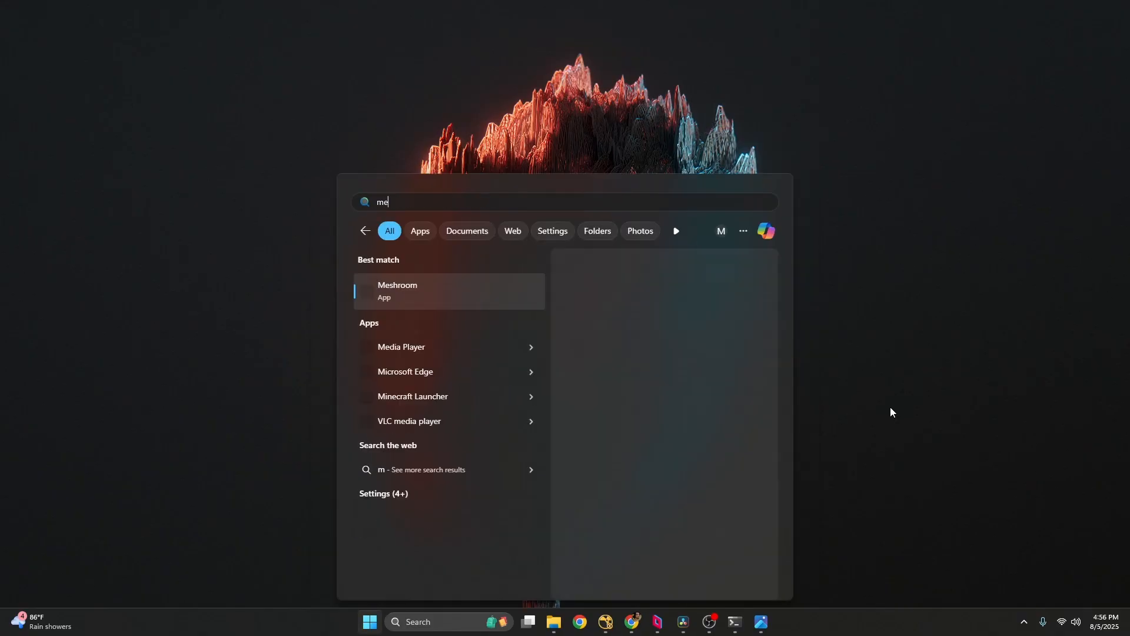
Launch Meshroom and bring its whole default pipeline into view
text(shro)
key(Return)
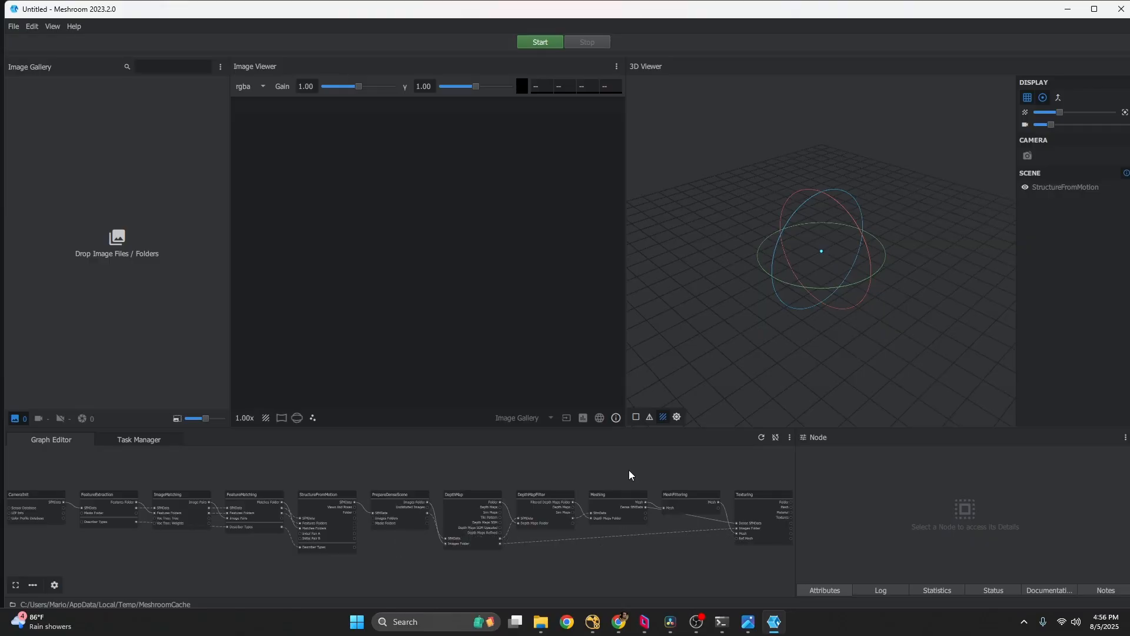
scroll(591, 468, down, 3)
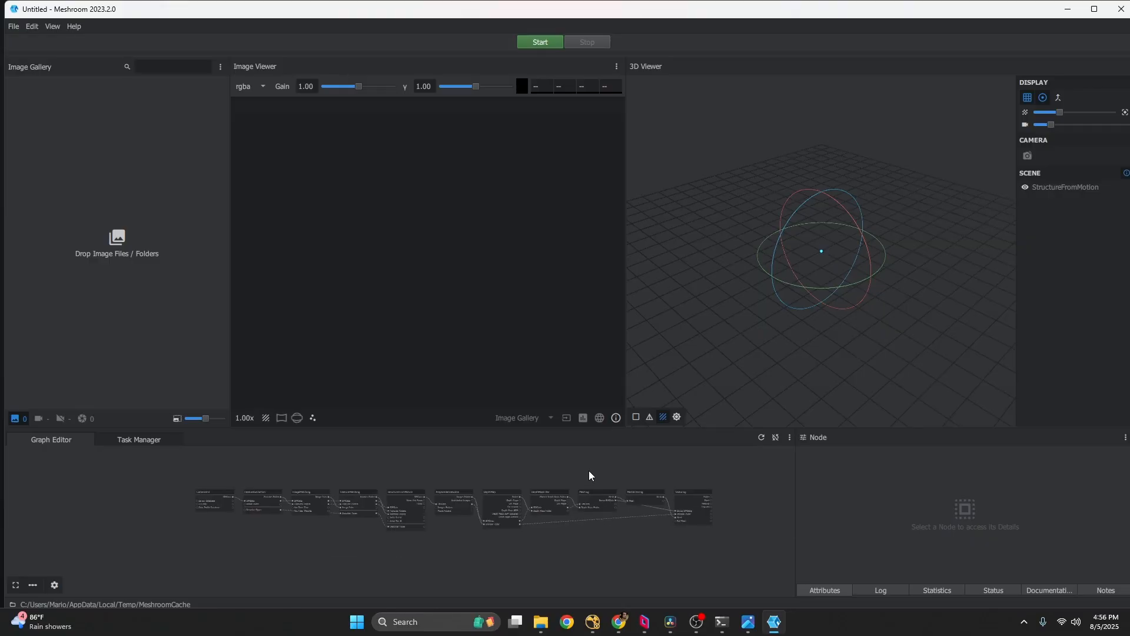
scroll(588, 476, up, 2)
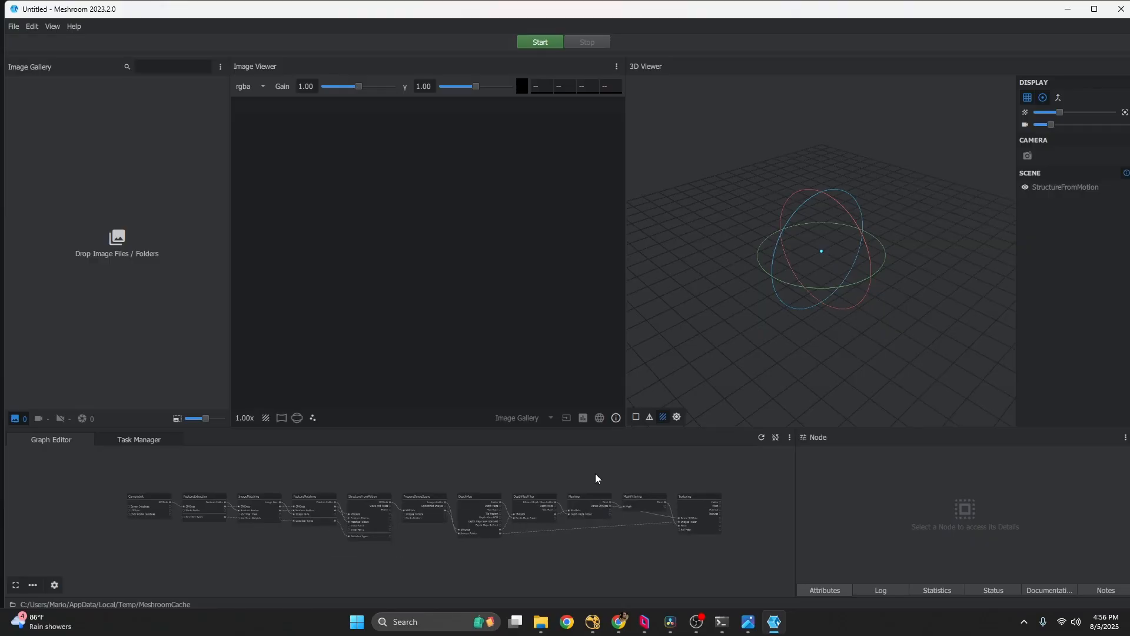
Create a new Distortion Calibration pipeline and enlarge the Graph Editor area to fit its nodes
click(13, 26)
mouse_move(21, 42)
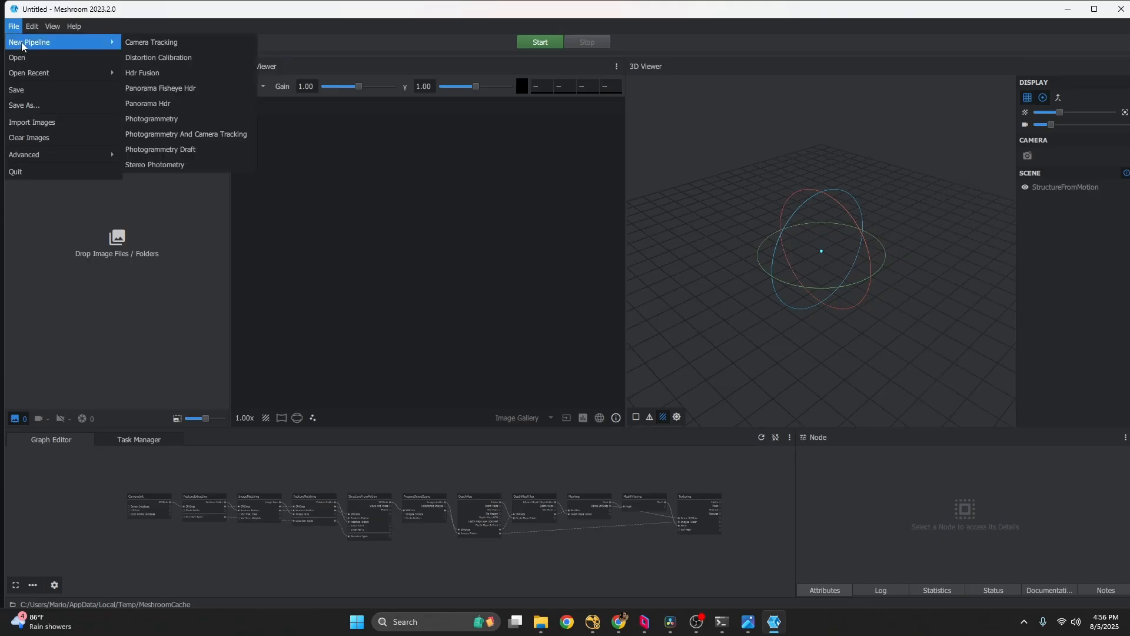
click(167, 57)
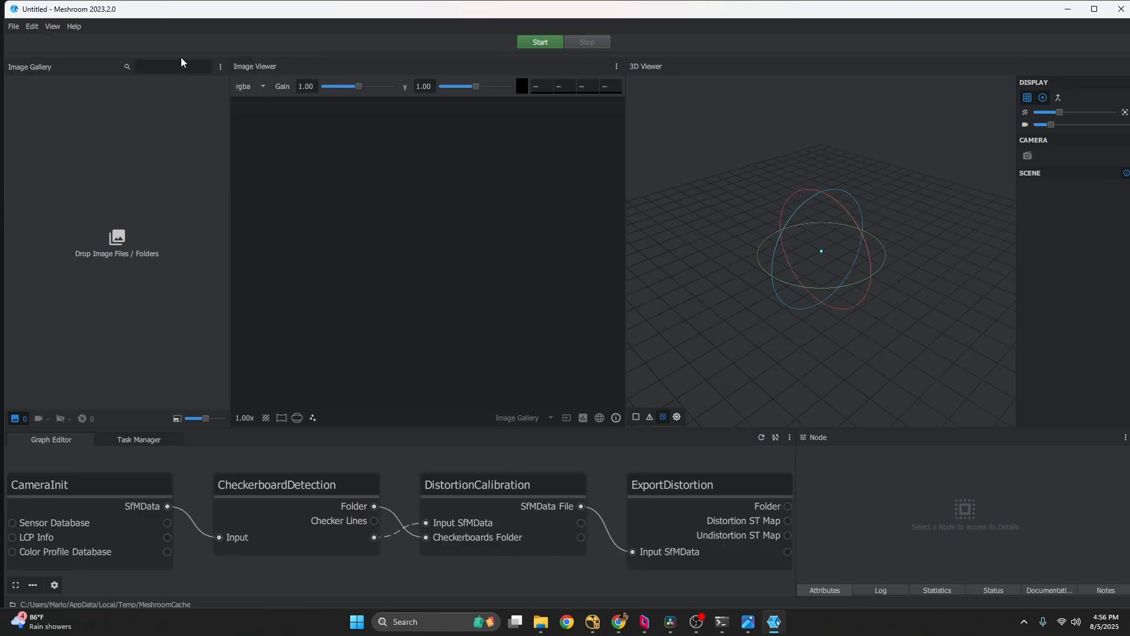
drag(606, 432, 606, 354)
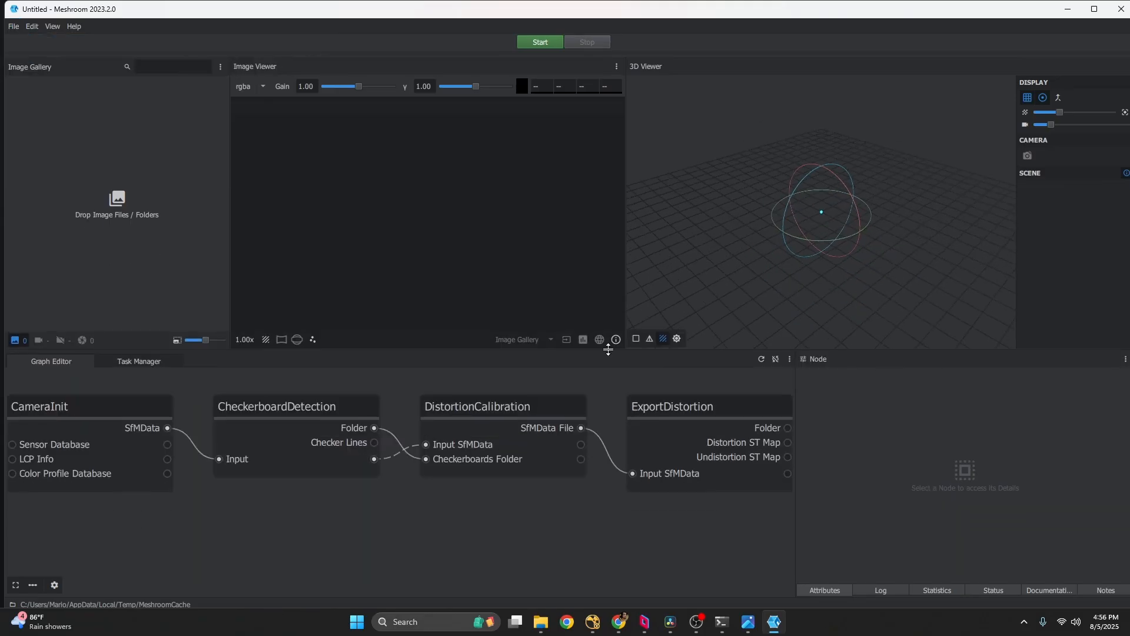
scroll(574, 396, down, 2)
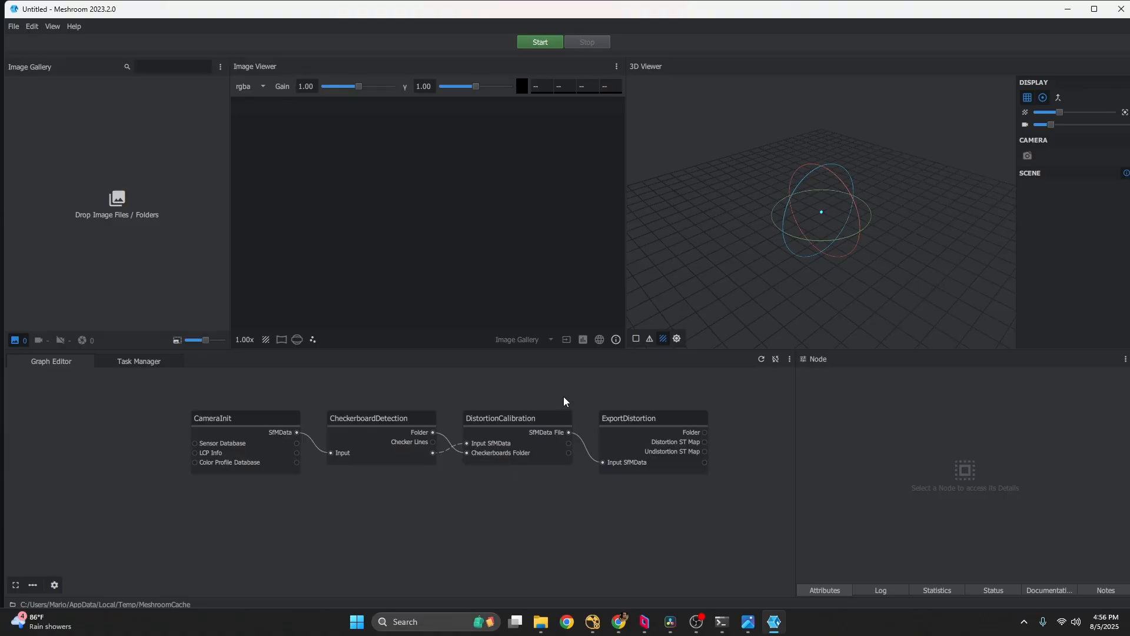
drag(566, 394, 562, 397)
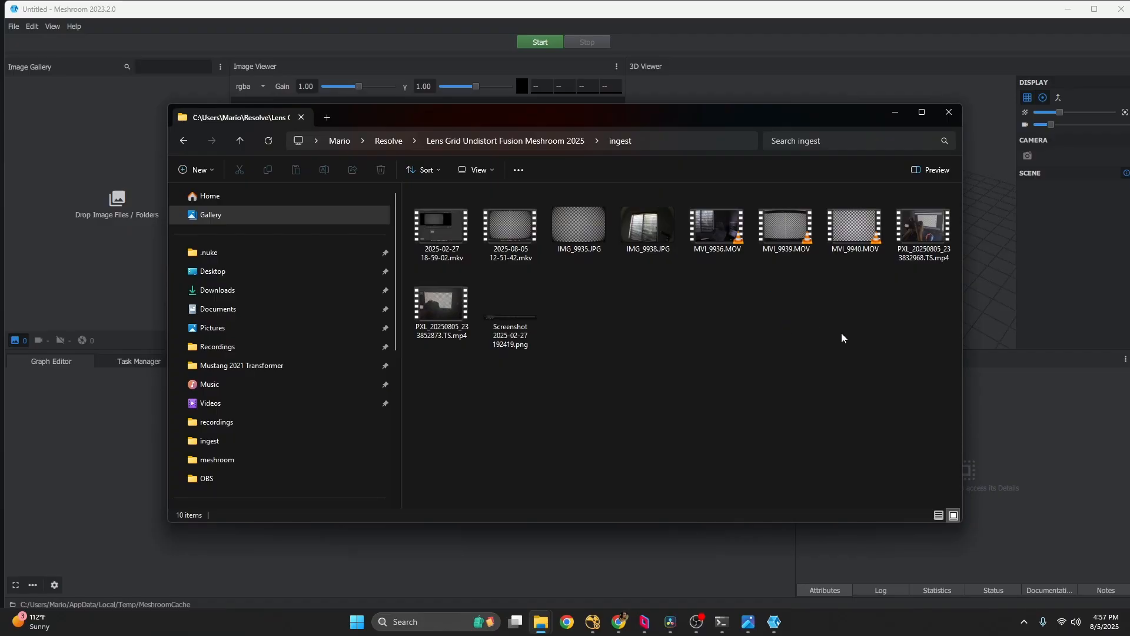
Import the video MVI_9940.MOV from the ingest folder into the Image Gallery and acknowledge the video input notice
drag(858, 315, 791, 233)
drag(779, 311, 794, 200)
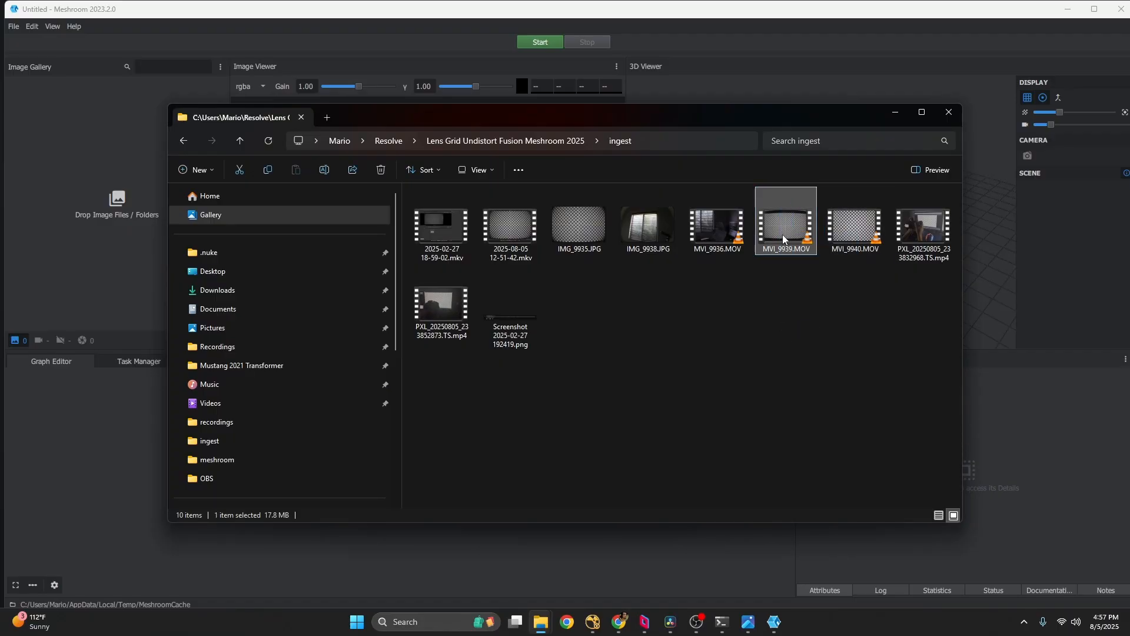
click(856, 233)
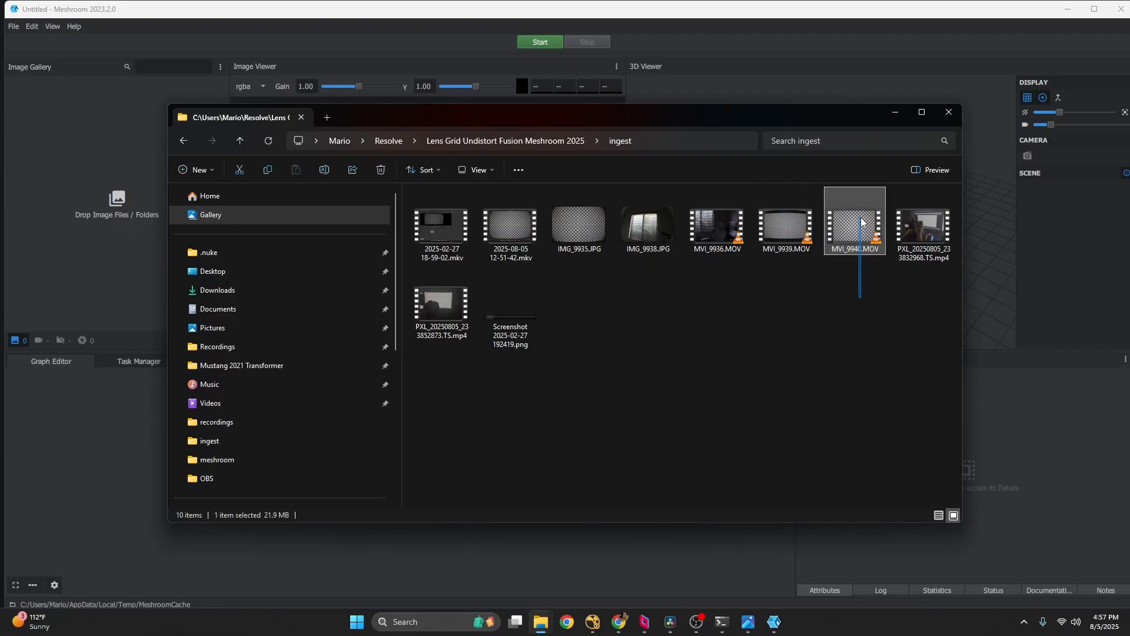
drag(840, 117, 894, 111)
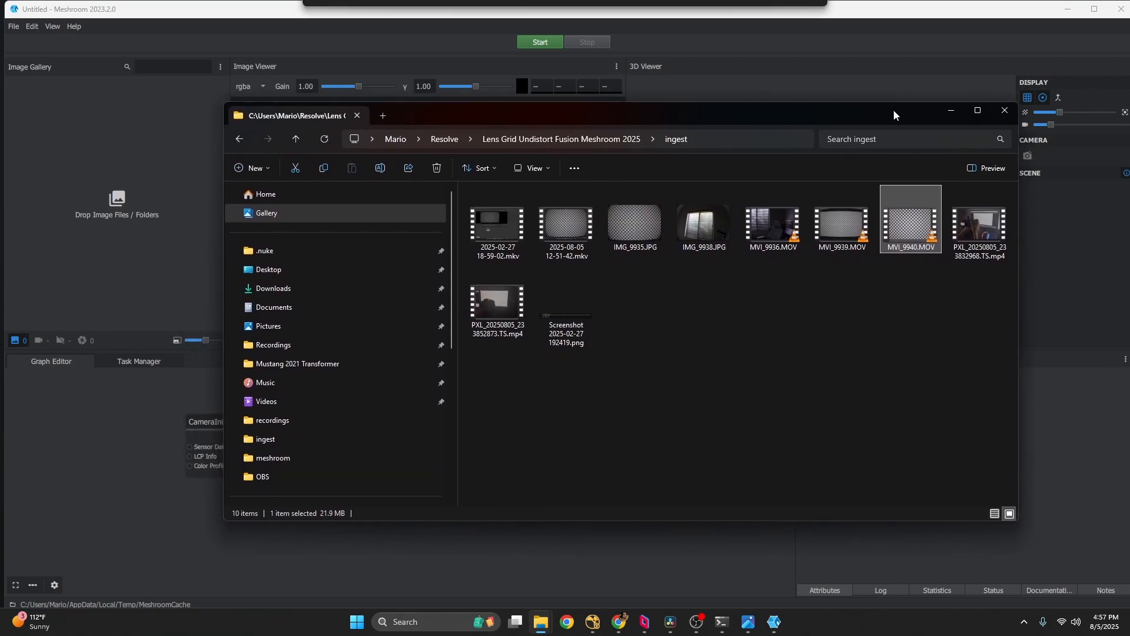
drag(851, 296, 844, 235)
click(933, 221)
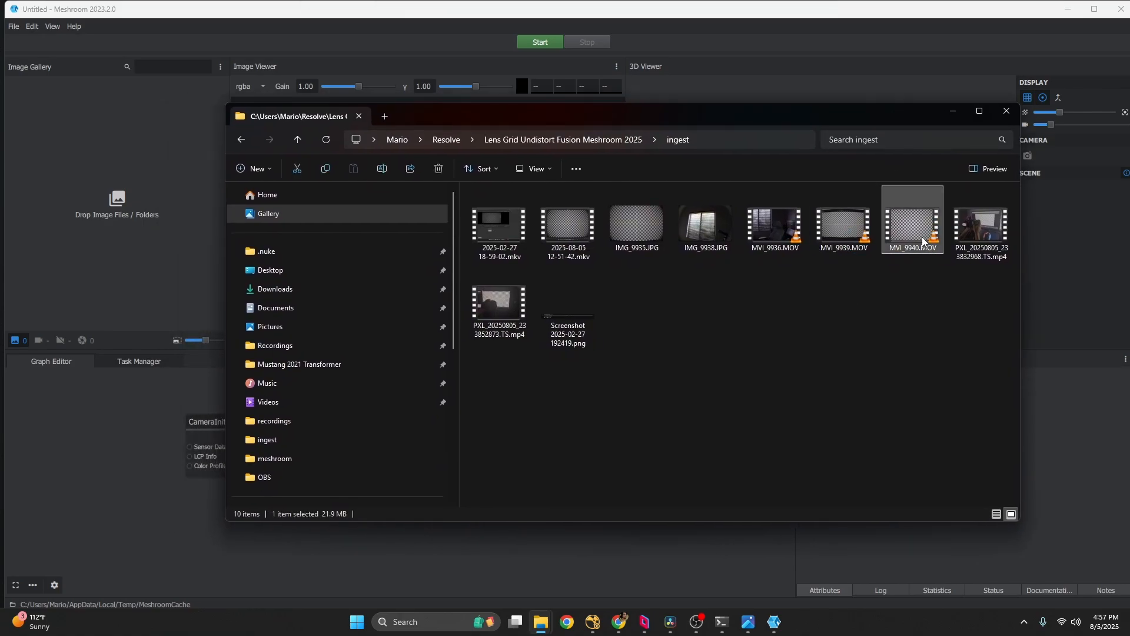
drag(921, 233, 147, 203)
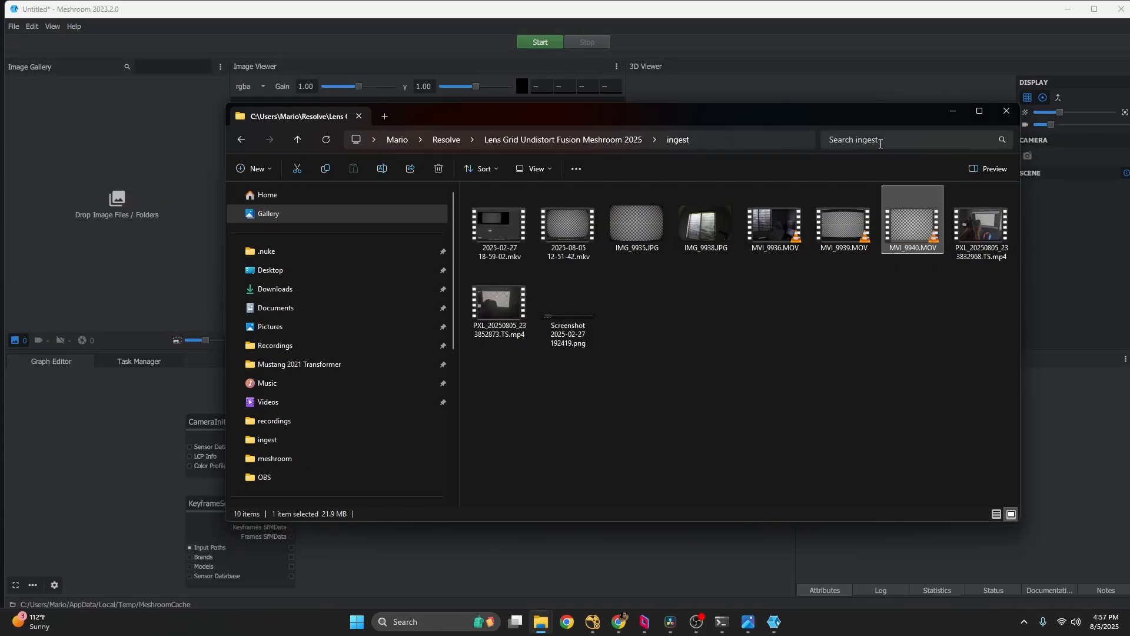
click(953, 111)
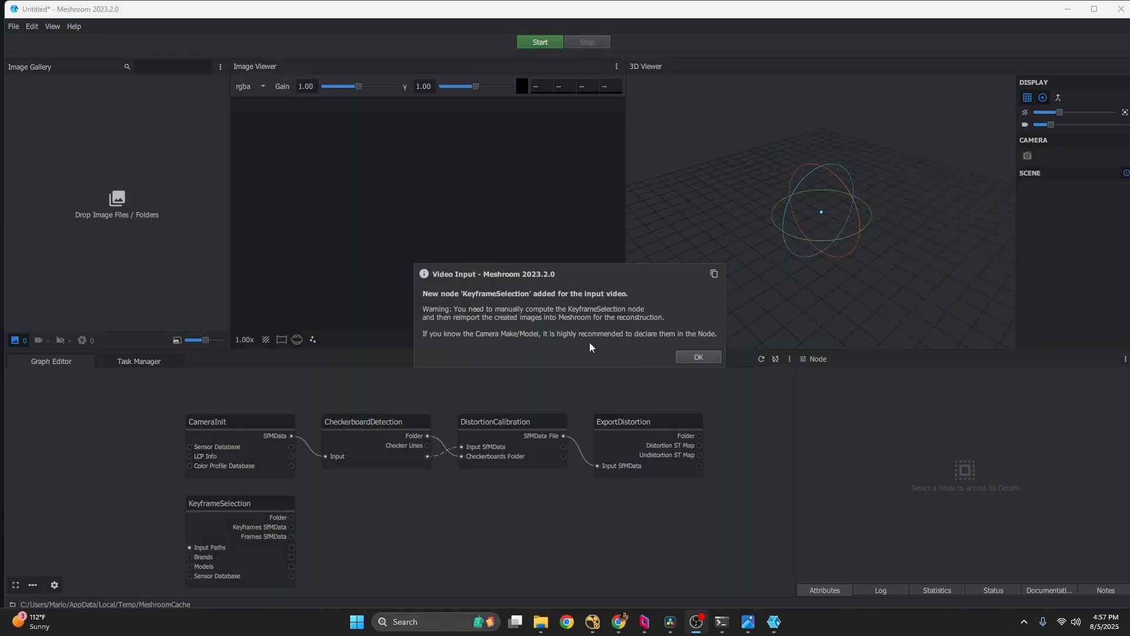
click(699, 356)
Set the KeyframeSelection node's Keyframes File Extension to exr, leaving its Focals list empty
click(321, 463)
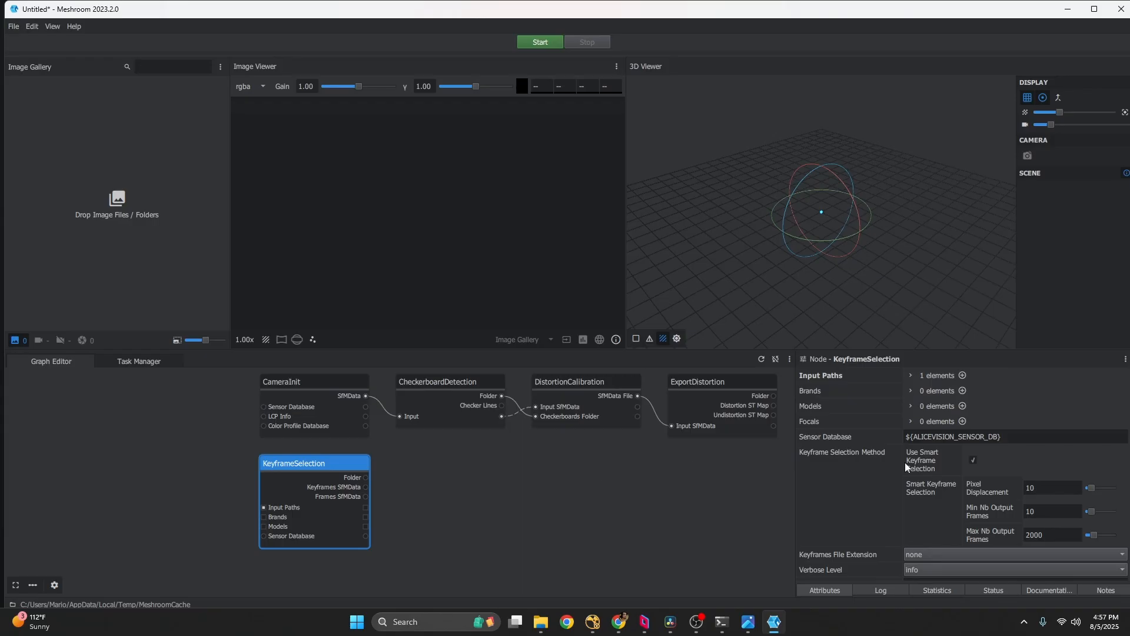
click(962, 421)
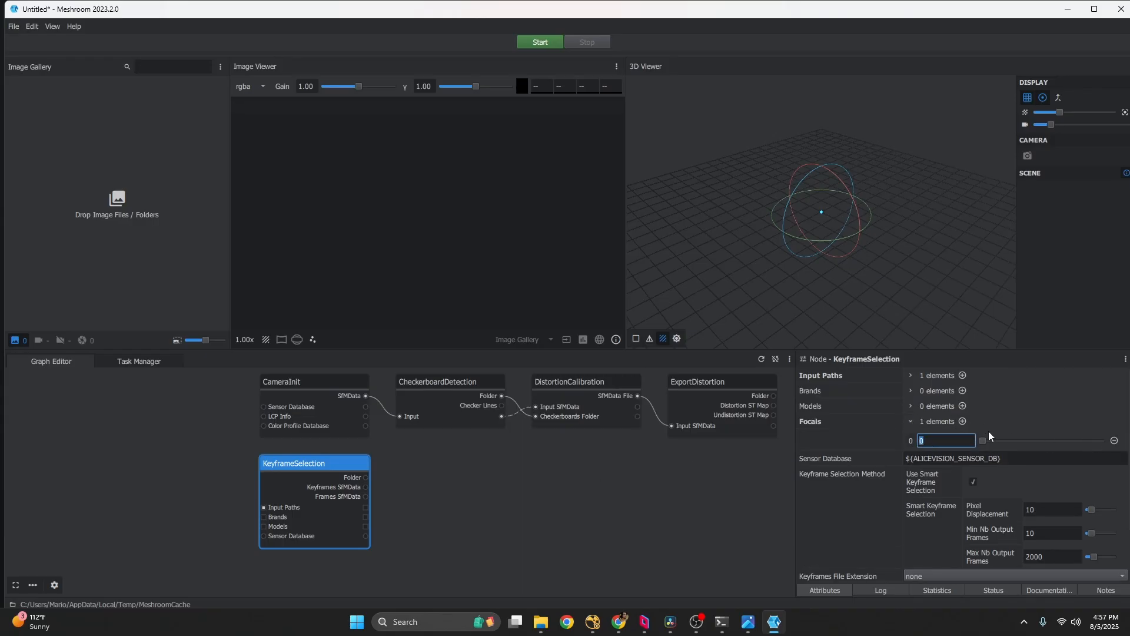
click(1114, 440)
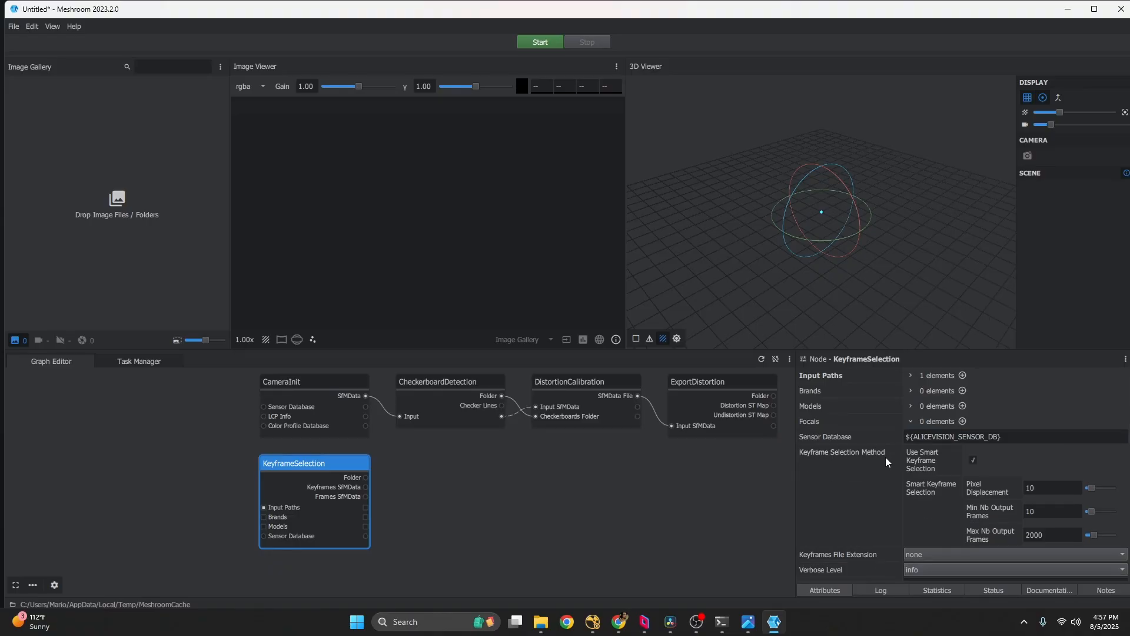
scroll(846, 447, down, 2)
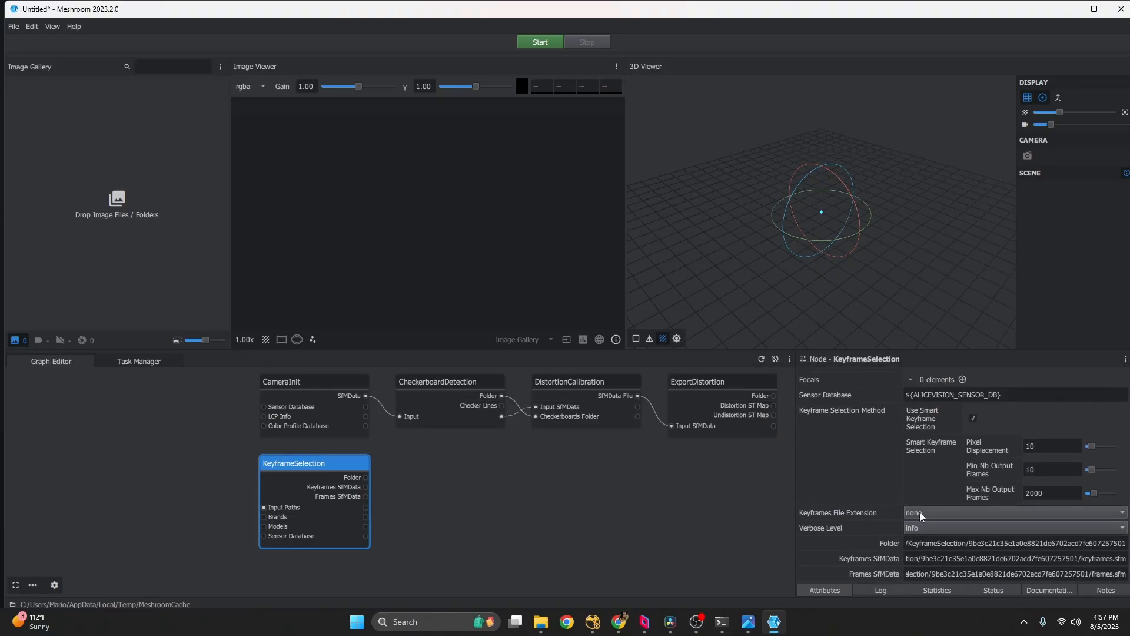
click(925, 512)
click(924, 528)
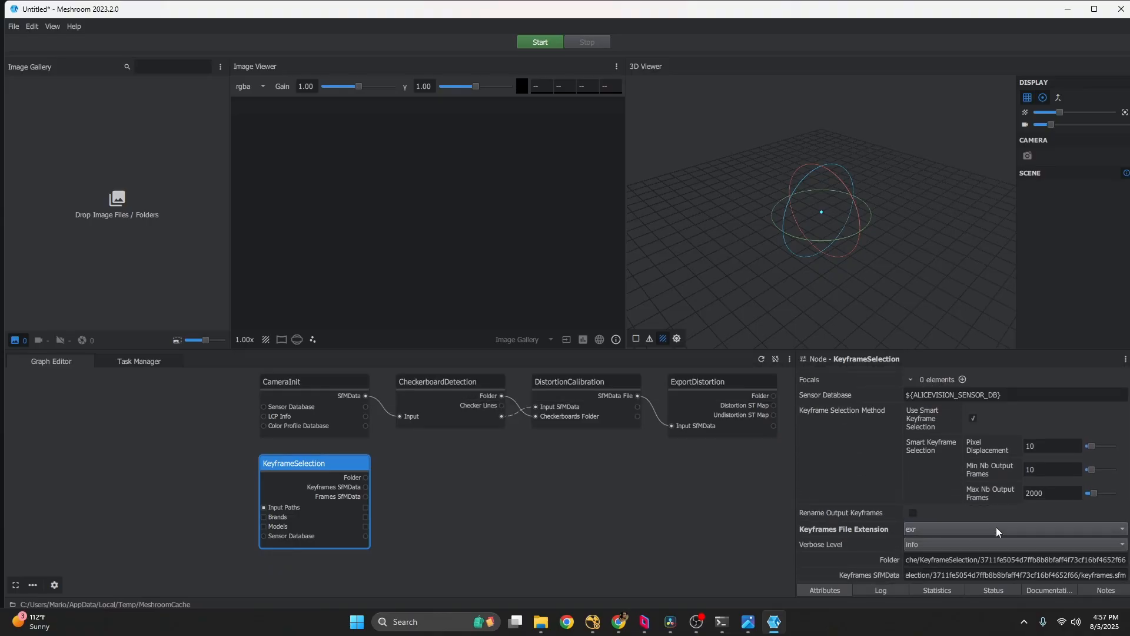
click(918, 529)
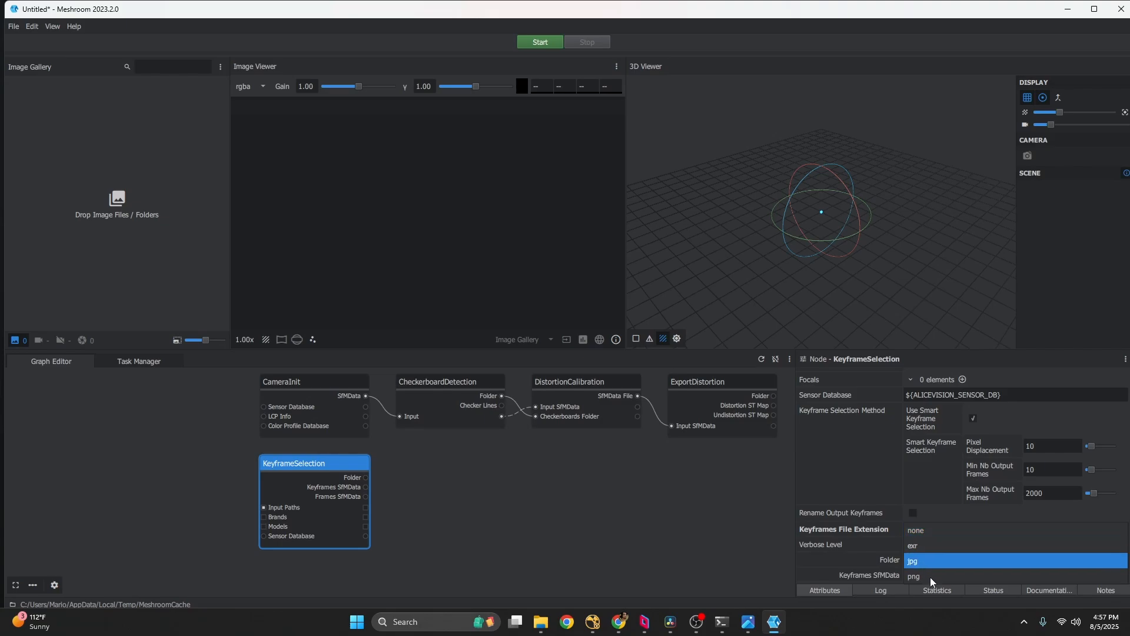
click(874, 530)
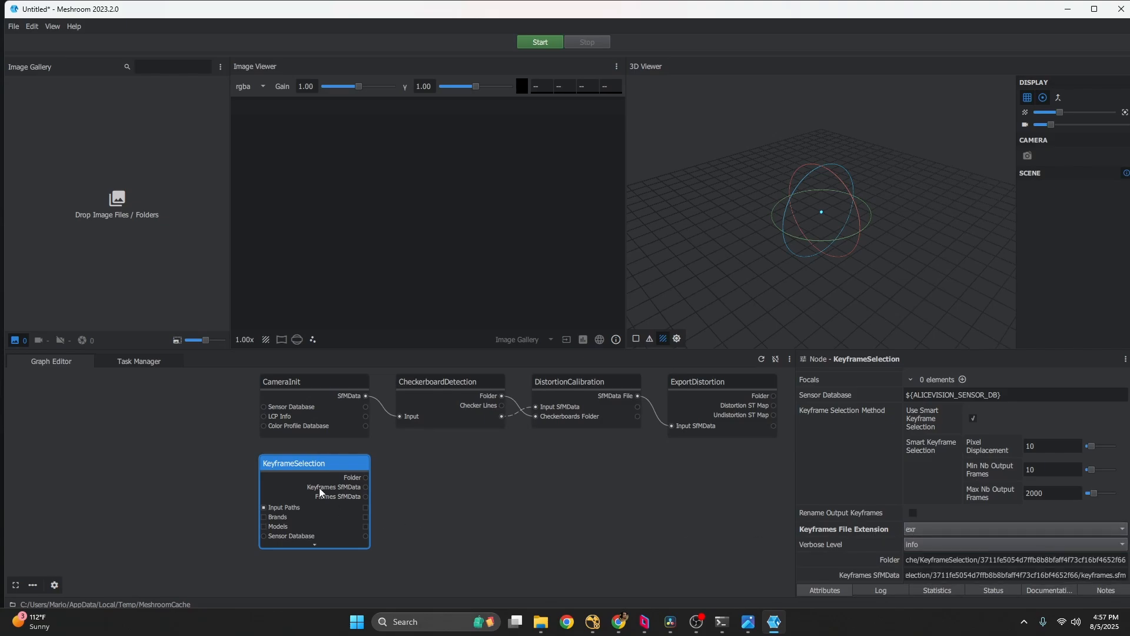
Save the project as LensDistortionOnline.mg in the meshroom folder and compute the KeyframeSelection node
key(ctrl+s)
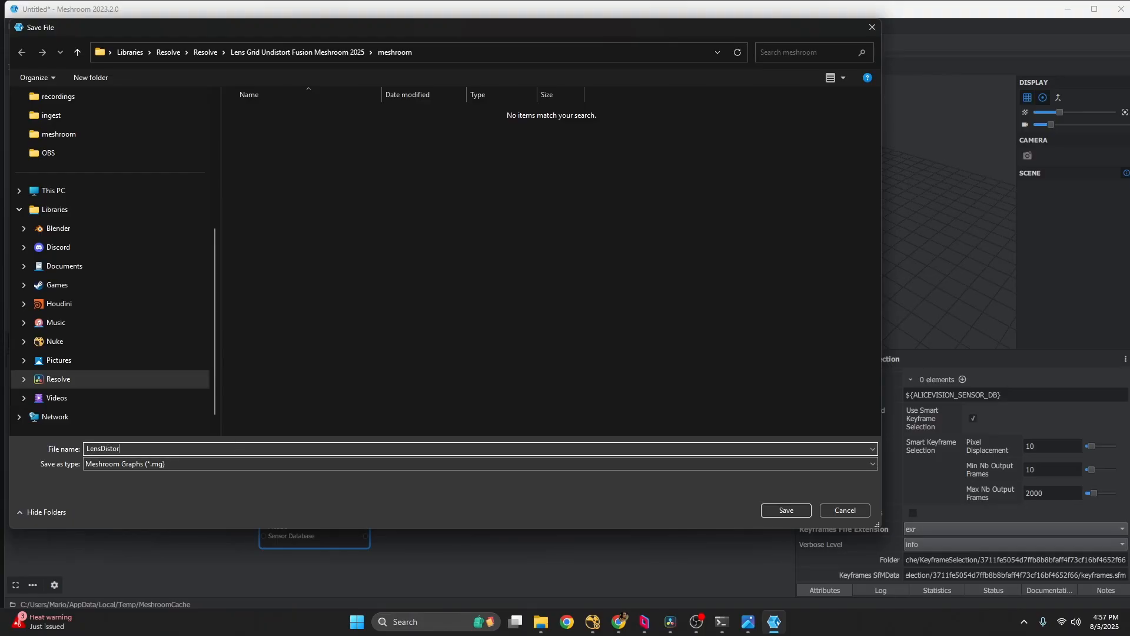
key(Return)
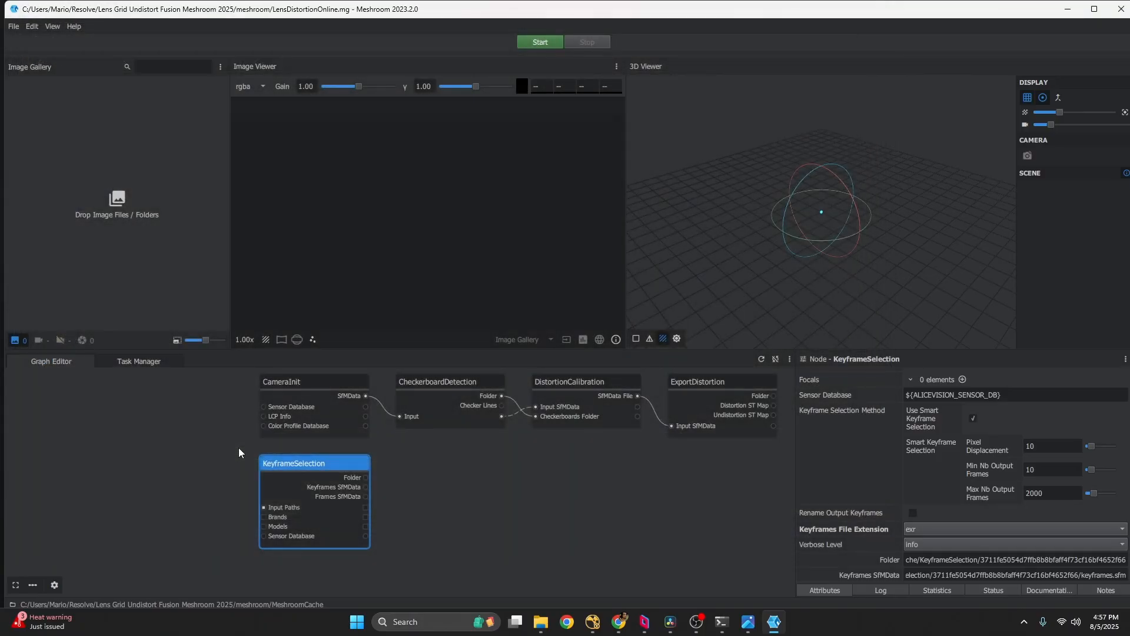
right_click(290, 467)
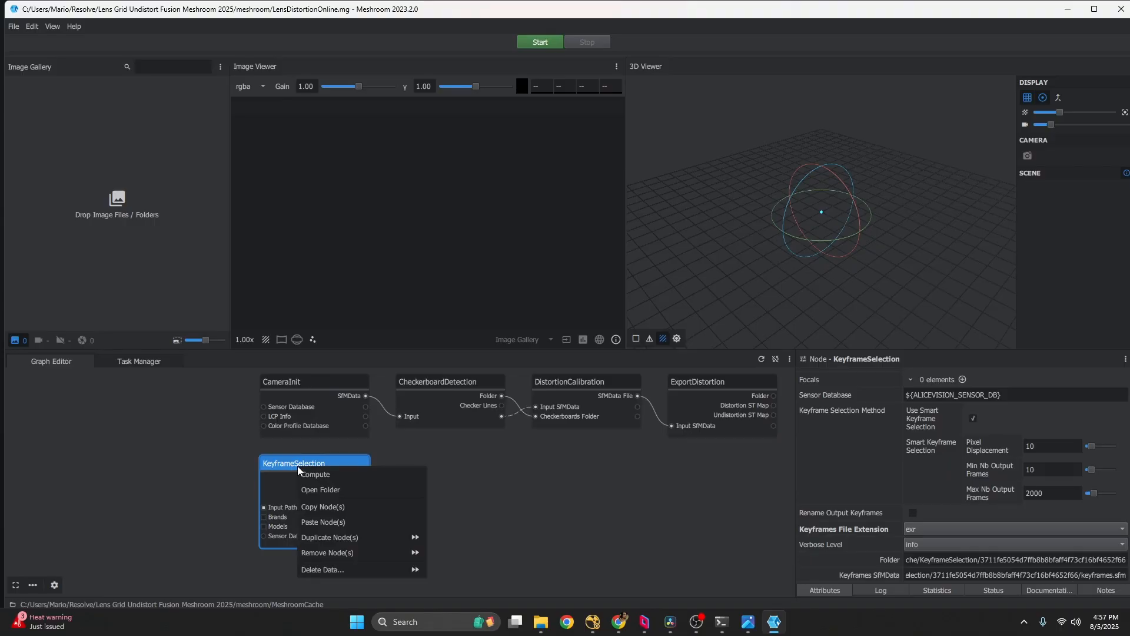
click(309, 472)
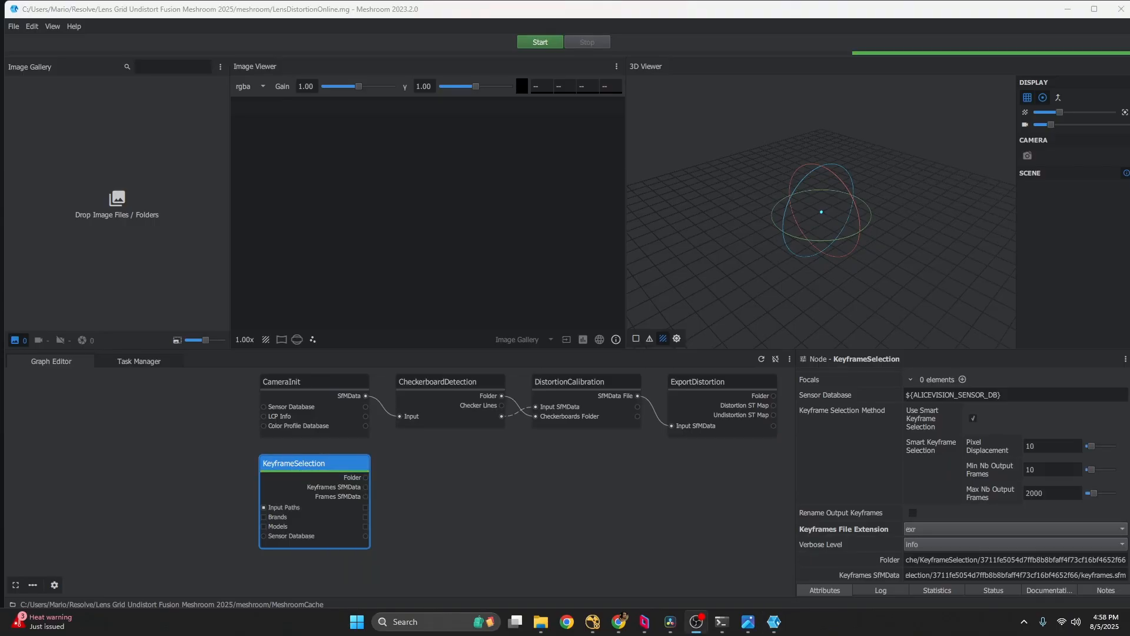
Open the KeyframeSelection node's output folder and inspect the extracted checkerboard frames full screen in djv
right_click(327, 464)
click(341, 487)
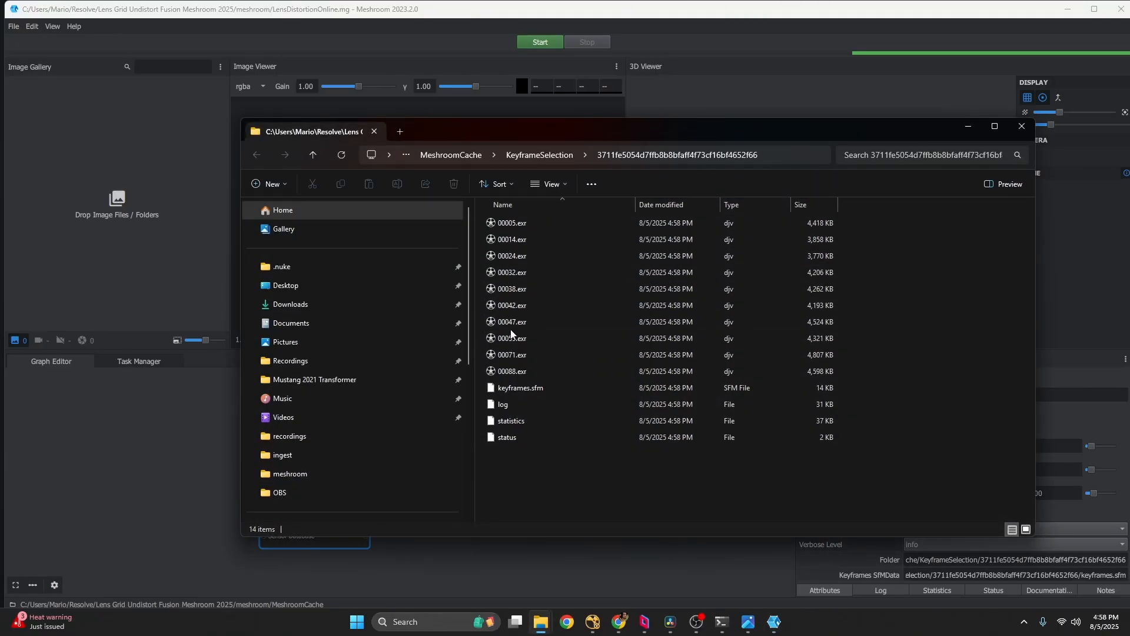
double_click(514, 372)
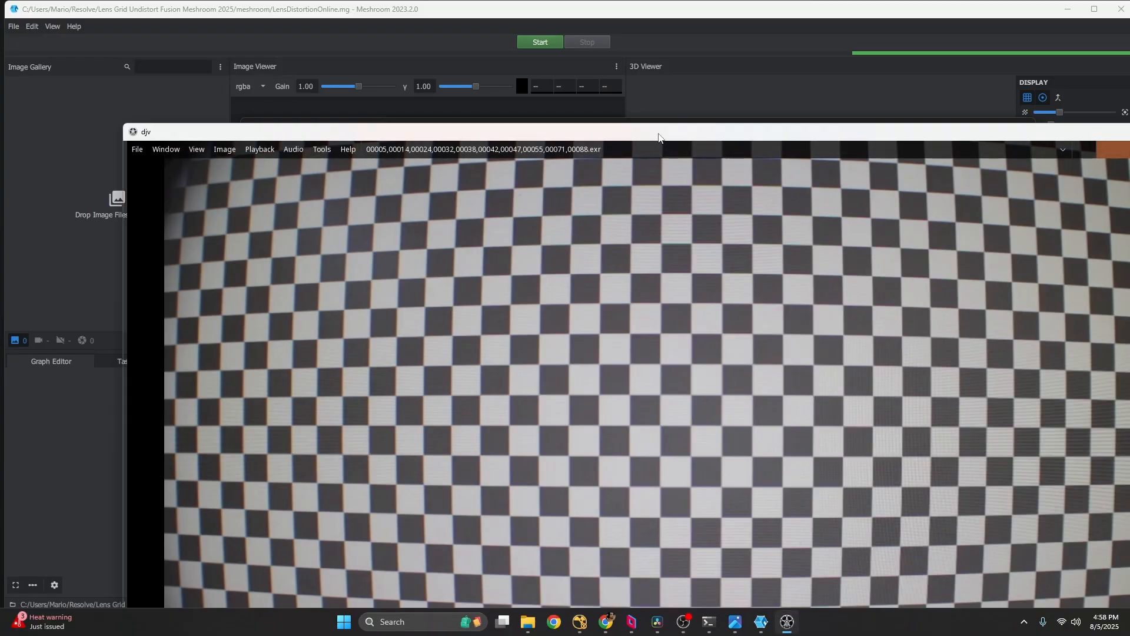
double_click(659, 137)
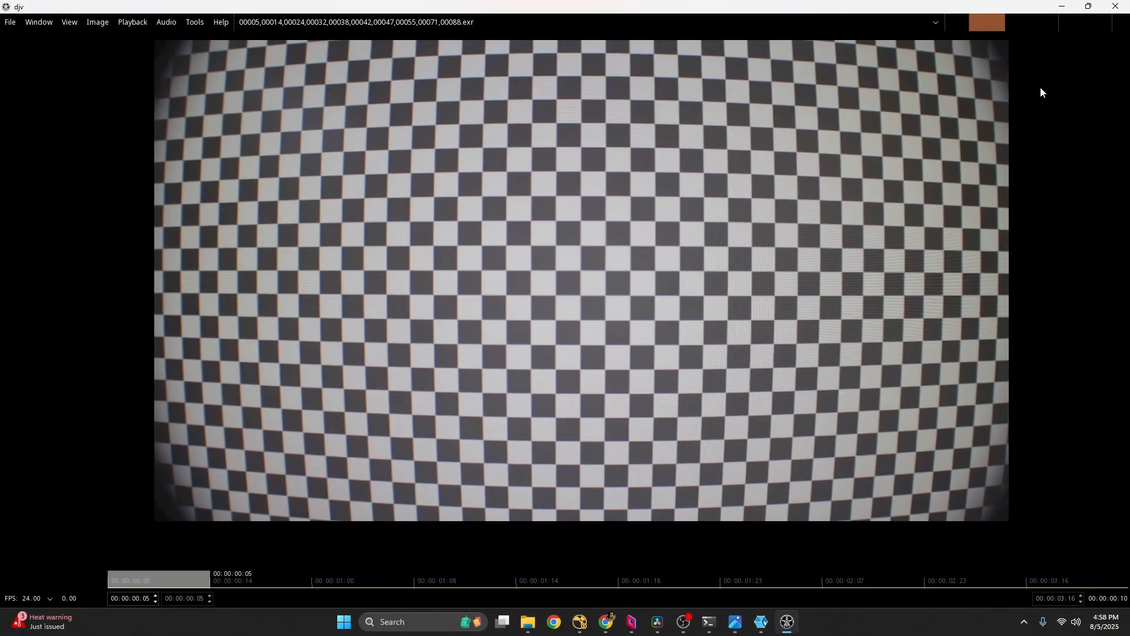
click(1119, 7)
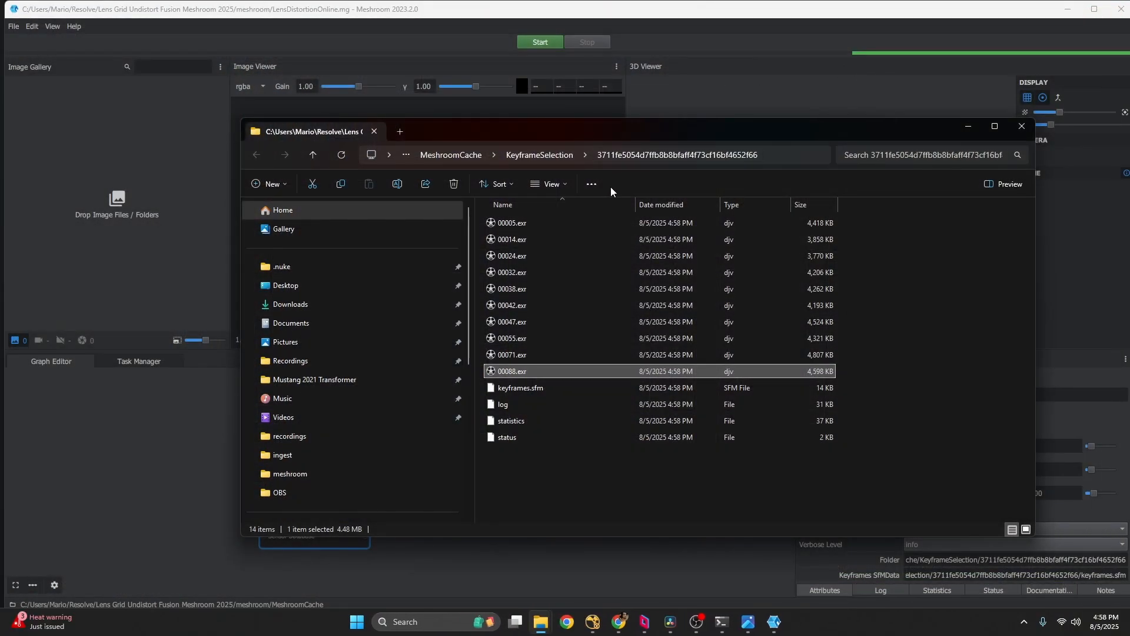
Import the extracted keyframe 00088.exr into Meshroom's Image Gallery
drag(520, 372, 152, 212)
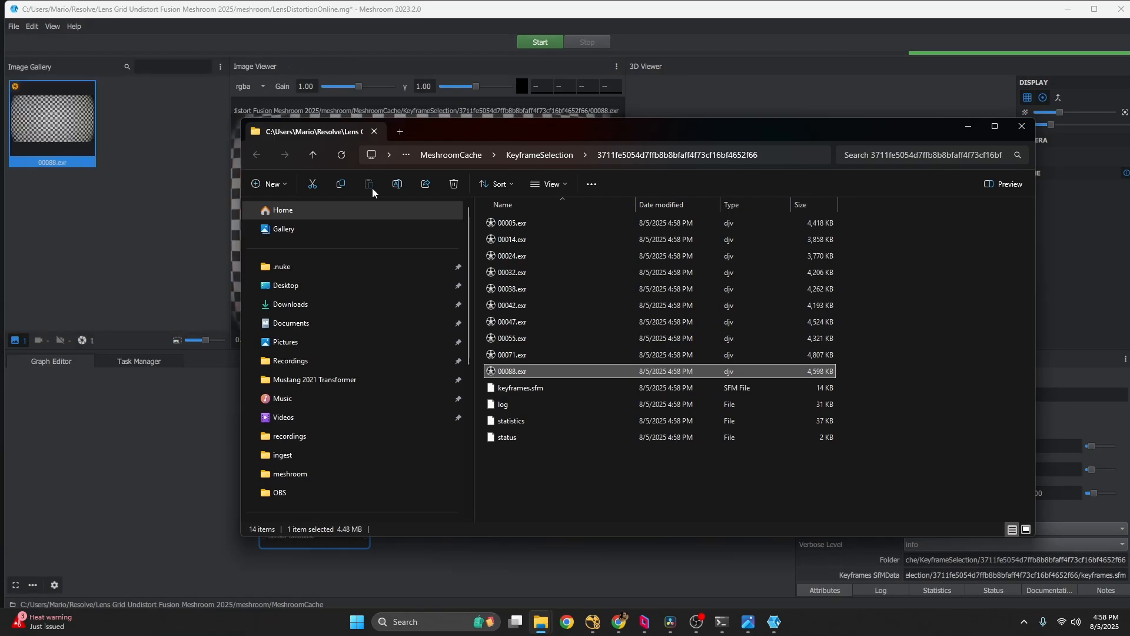
Minimize the keyframe folder and compute the CameraInit and CheckerboardDetection nodes in Meshroom's graph
click(968, 126)
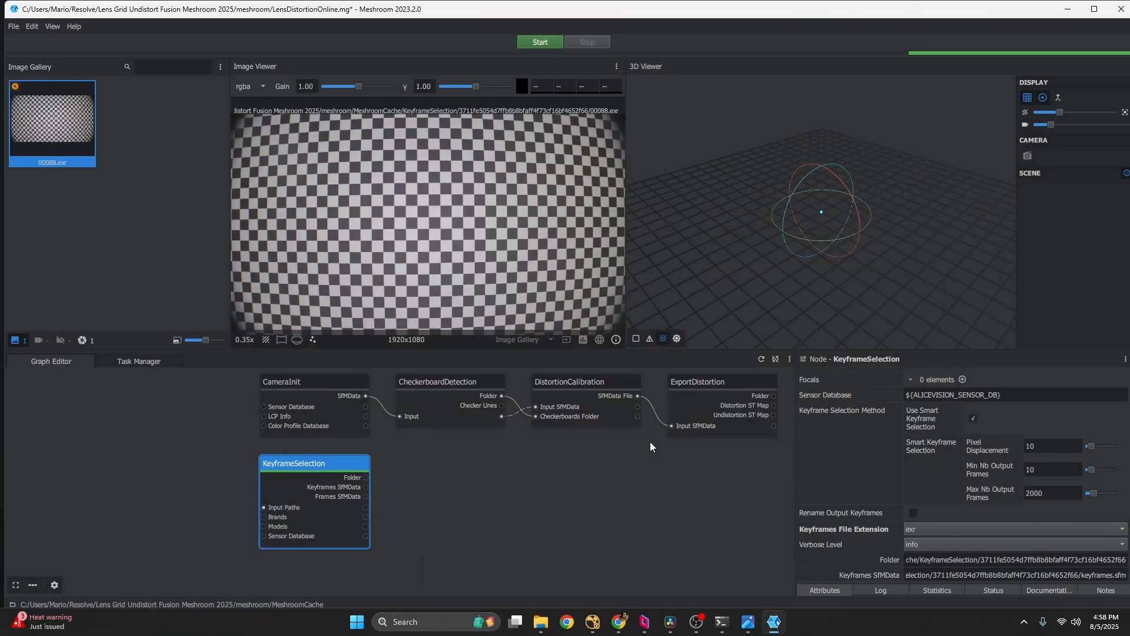
click(298, 396)
right_click(298, 396)
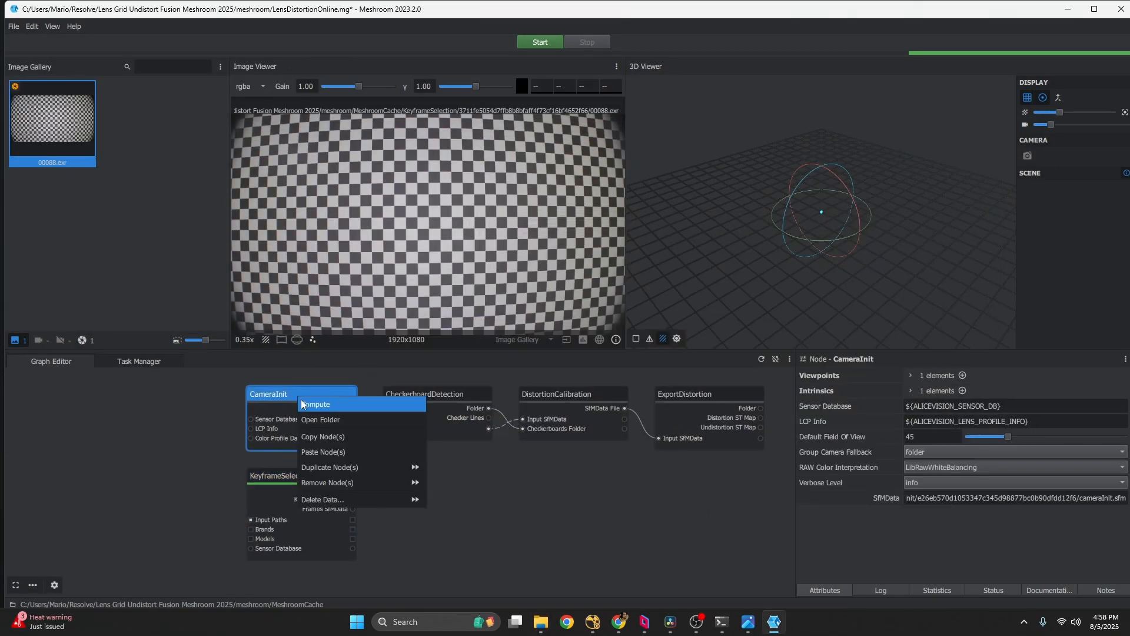
click(302, 402)
right_click(436, 398)
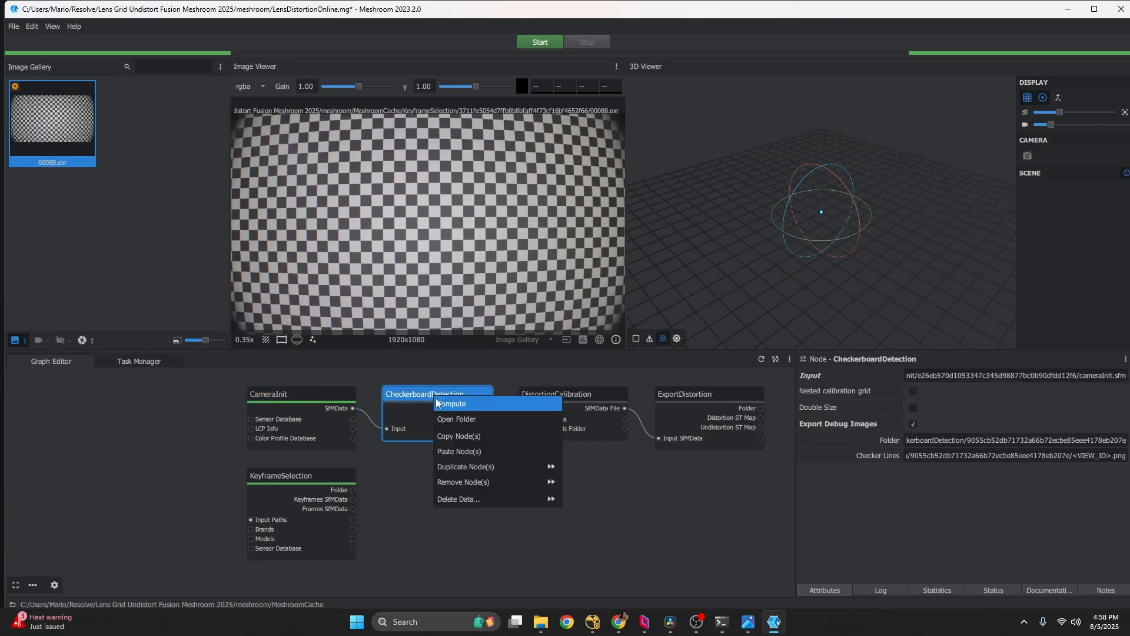
click(438, 404)
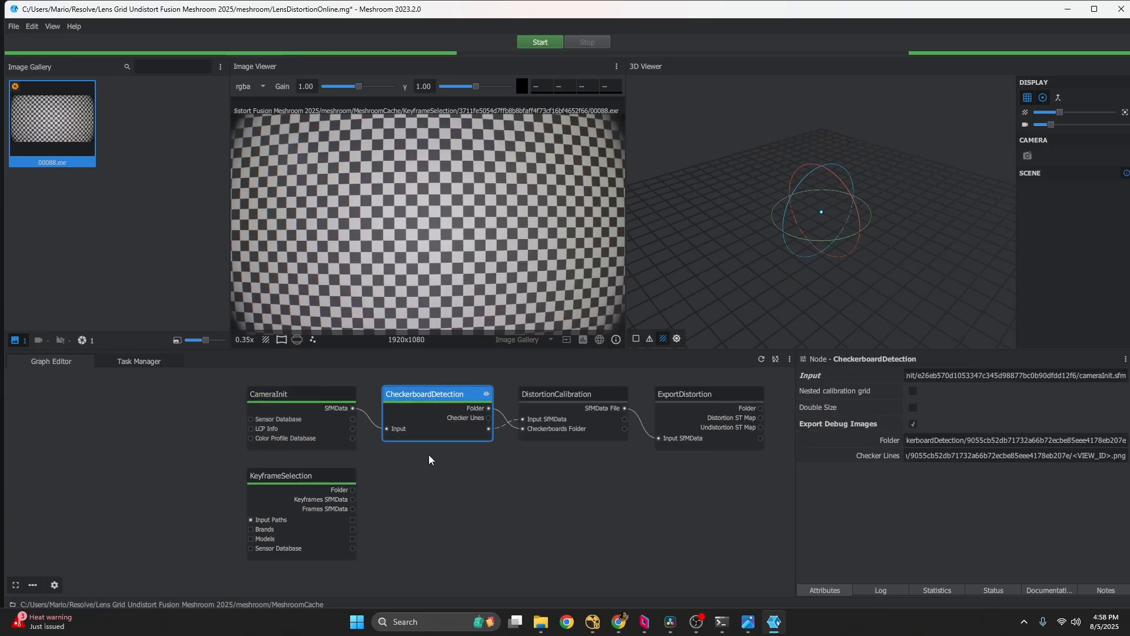
Keep the DistortionCalibration node's Camera Model on 3deanamorphic4 and compute the node
click(583, 407)
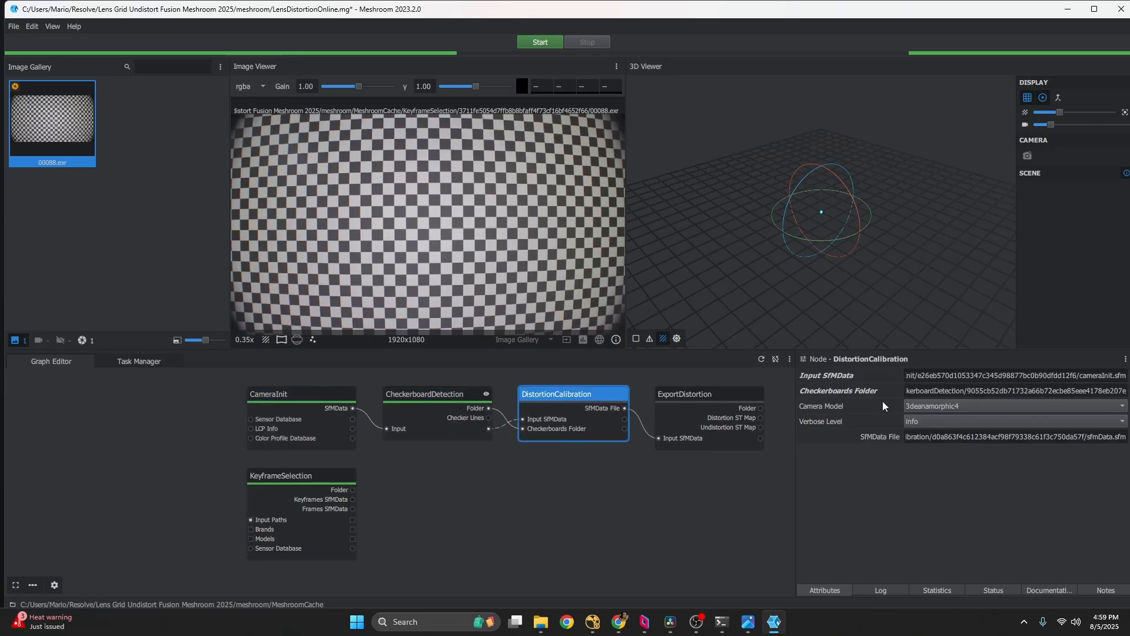
click(952, 408)
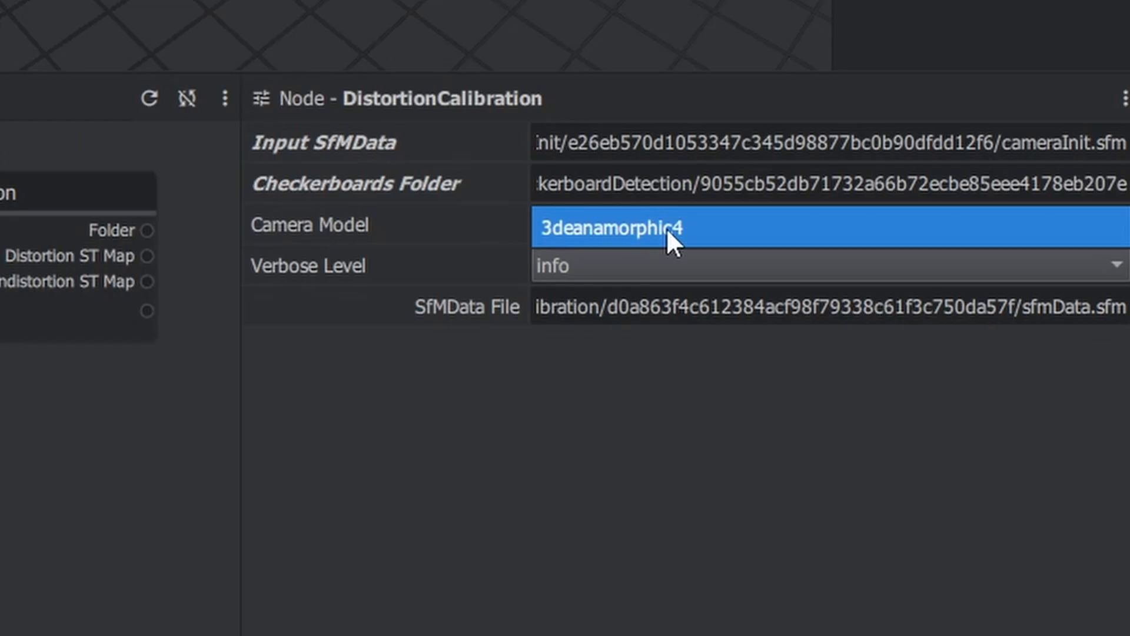
click(956, 408)
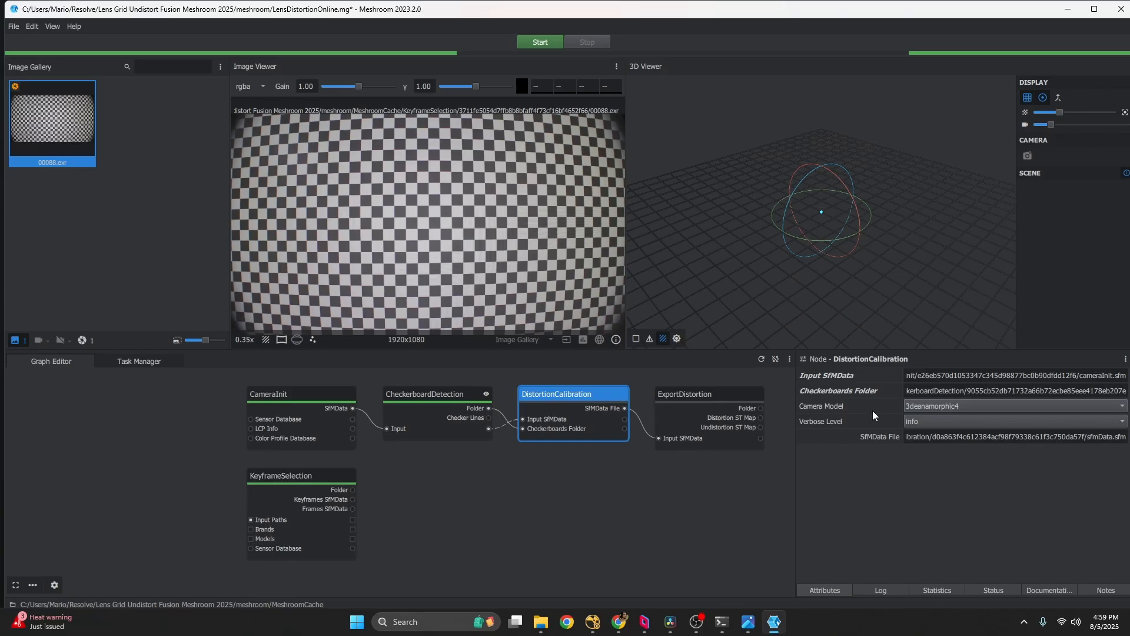
Compute the ExportDistortion node and open its output folder to inspect the exported Nuke script and ST map files
click(691, 397)
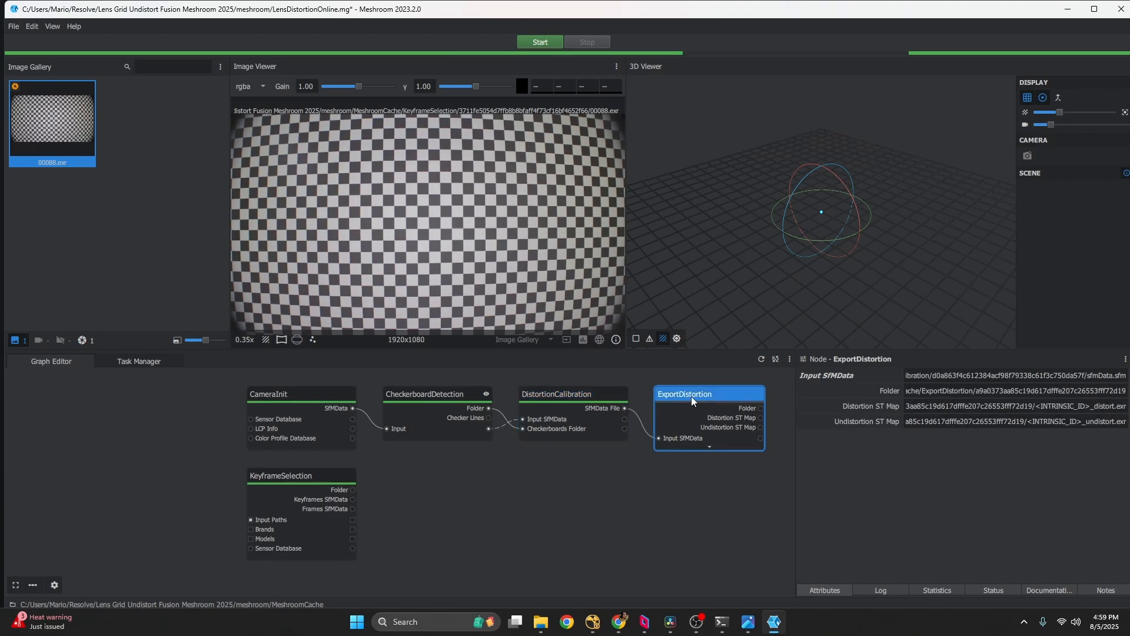
right_click(691, 397)
click(714, 404)
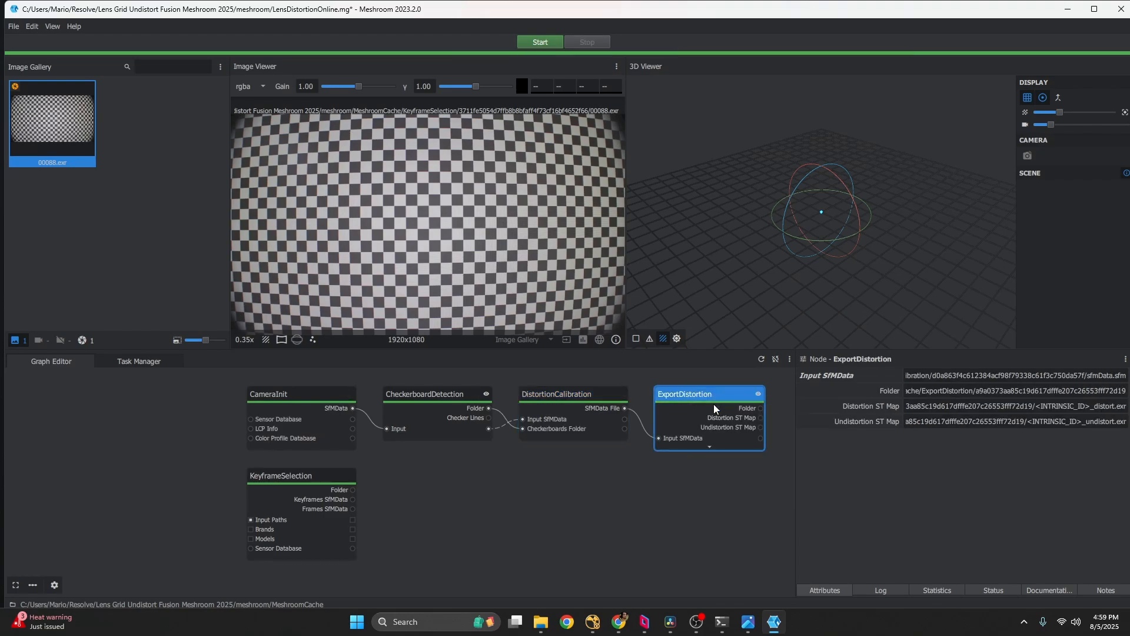
right_click(708, 398)
click(726, 419)
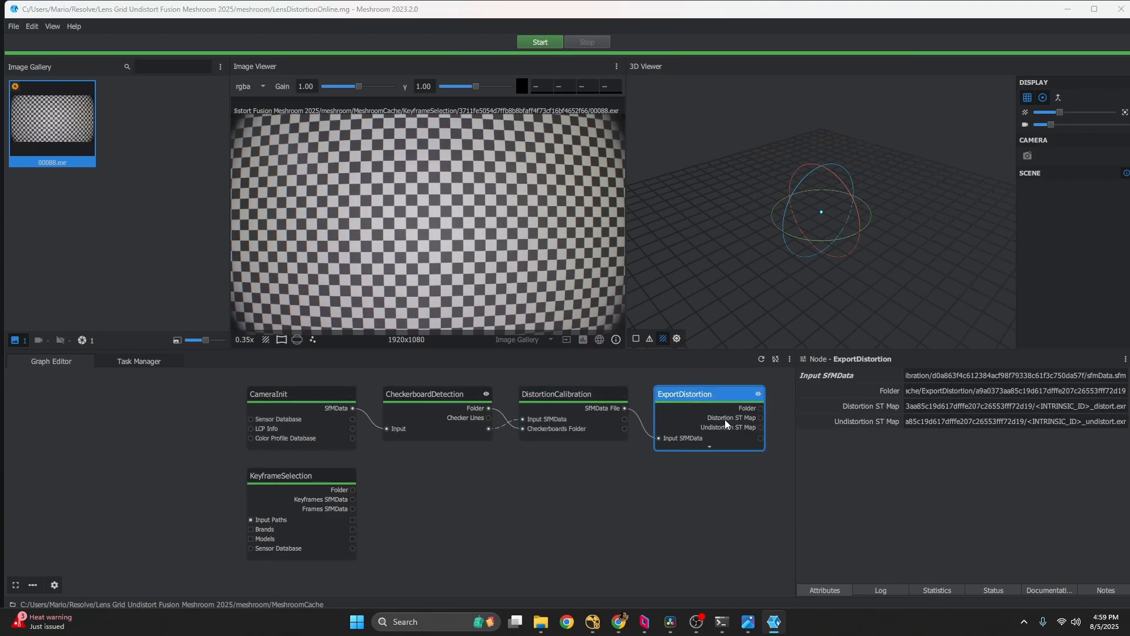
drag(677, 131, 623, 118)
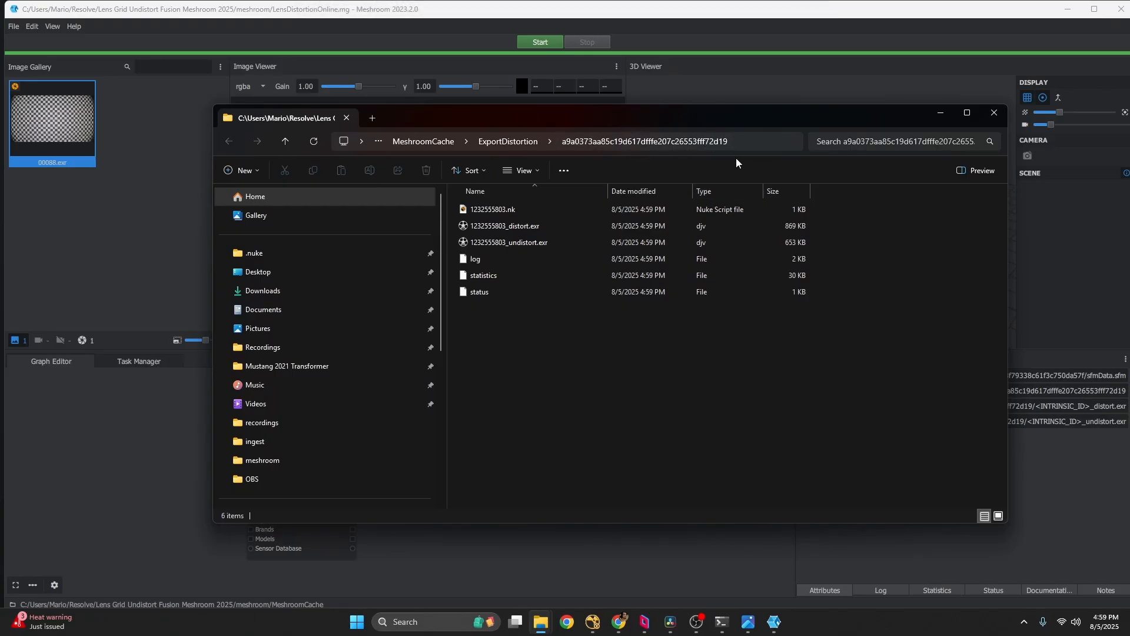
drag(582, 354, 539, 204)
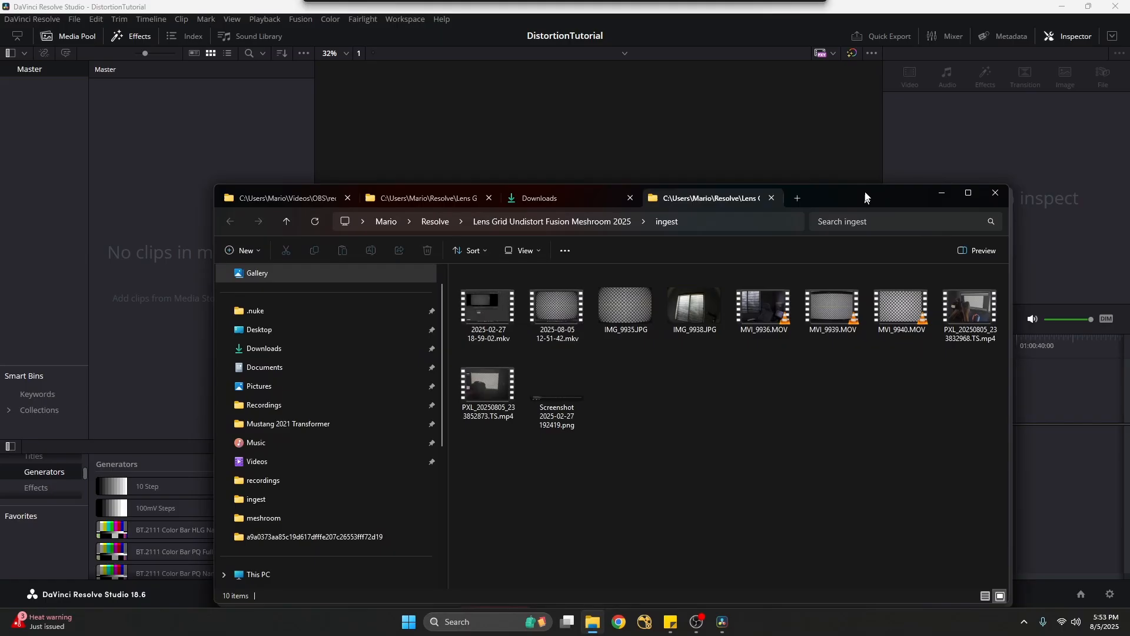
Import MVI_9940.MOV from the ingest folder into DaVinci Resolve's media pool
drag(865, 194, 885, 101)
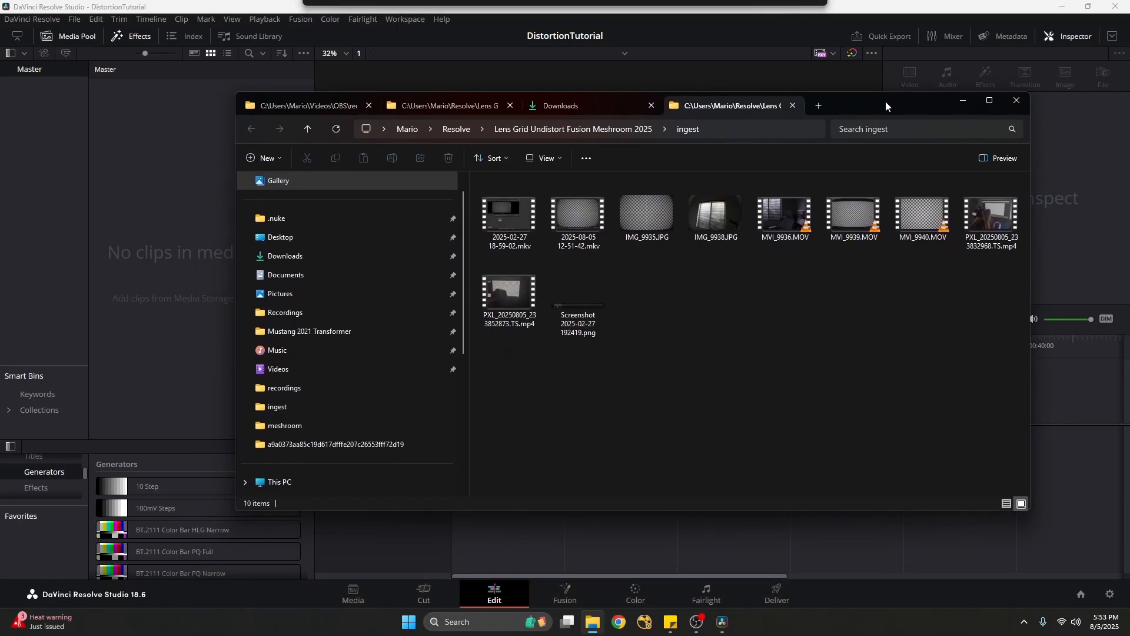
drag(922, 224, 157, 202)
click(963, 100)
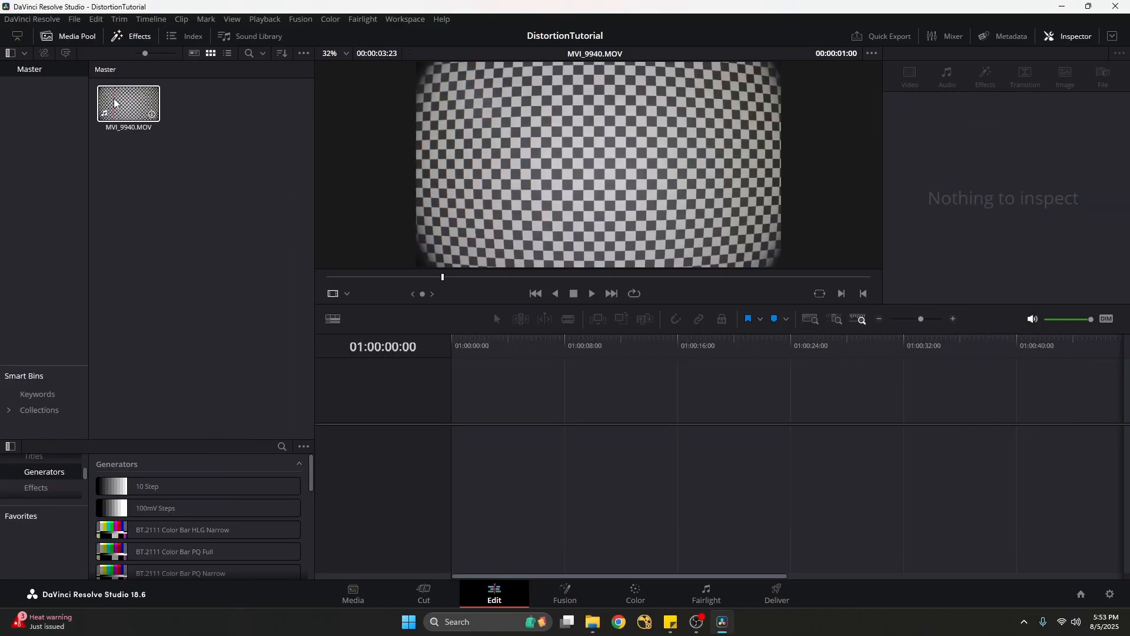
Create a timeline named Online from MVI_9940.MOV without project settings, using 1920 x 1080 HD, square pixels and 23.976 fps
right_click(130, 109)
click(164, 116)
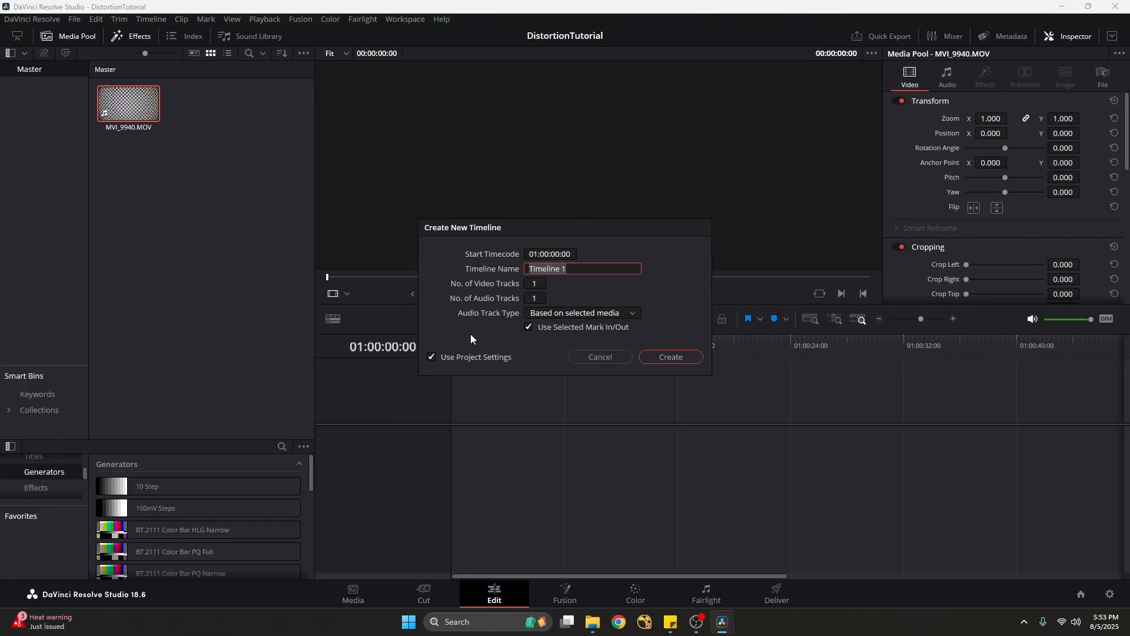
text(Online)
click(436, 357)
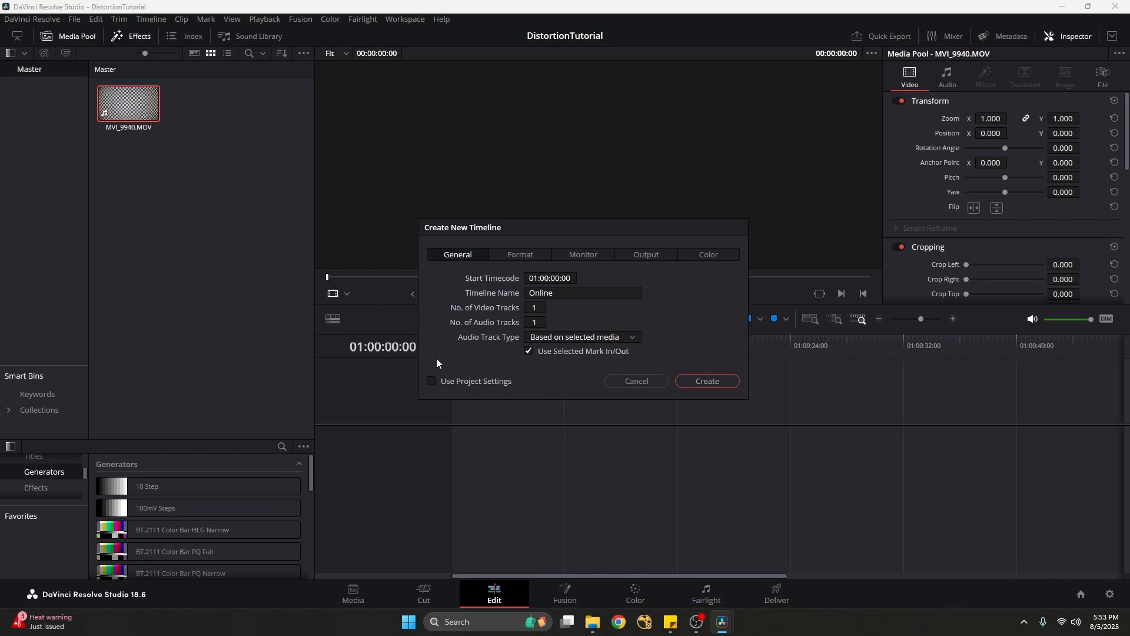
click(535, 255)
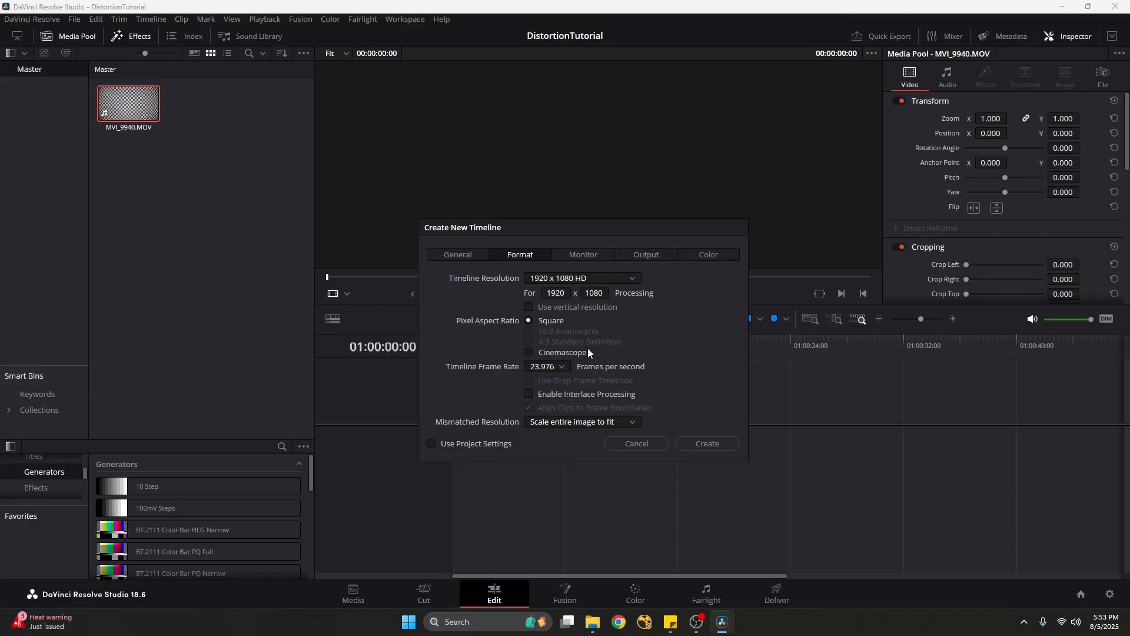
click(715, 445)
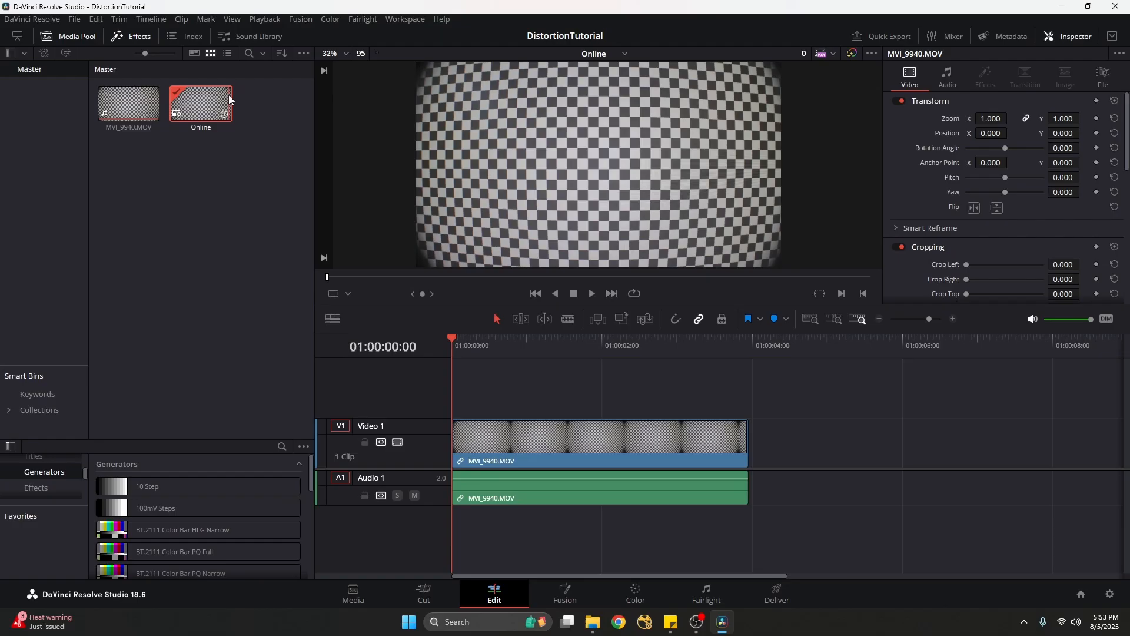
Open the MVI_9940.MOV timeline clip in the Fusion page
click(552, 441)
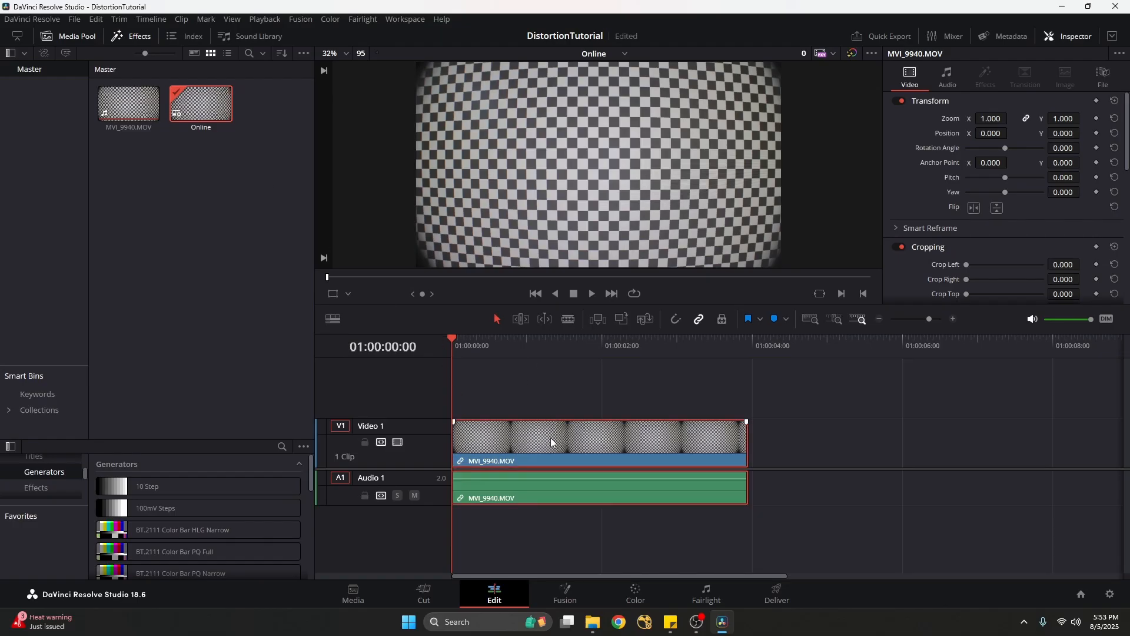
right_click(552, 442)
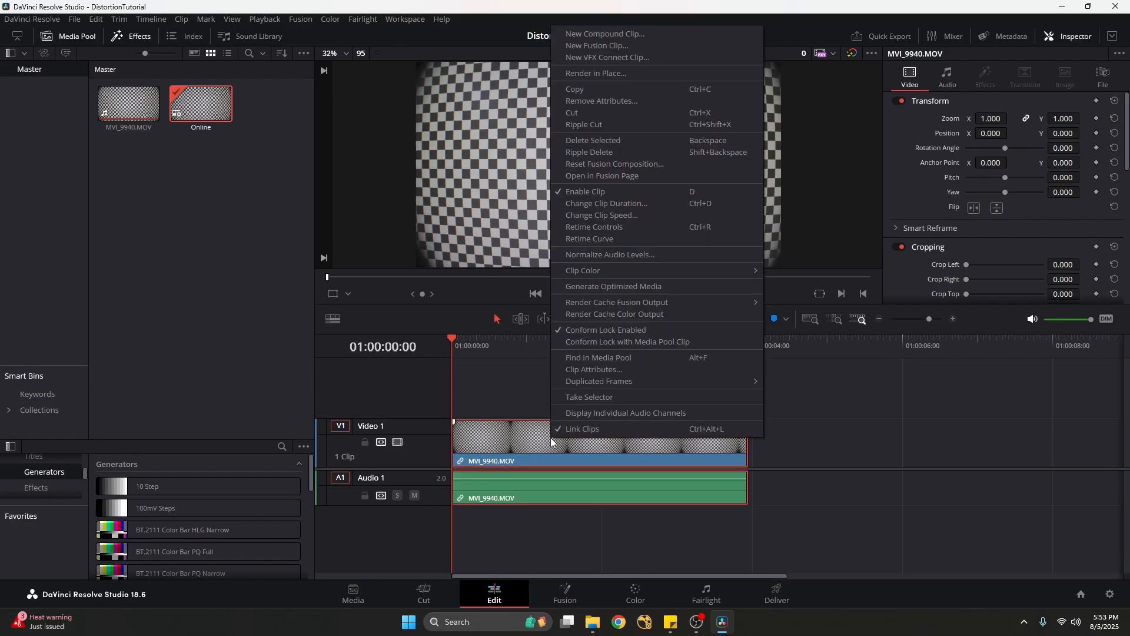
click(603, 177)
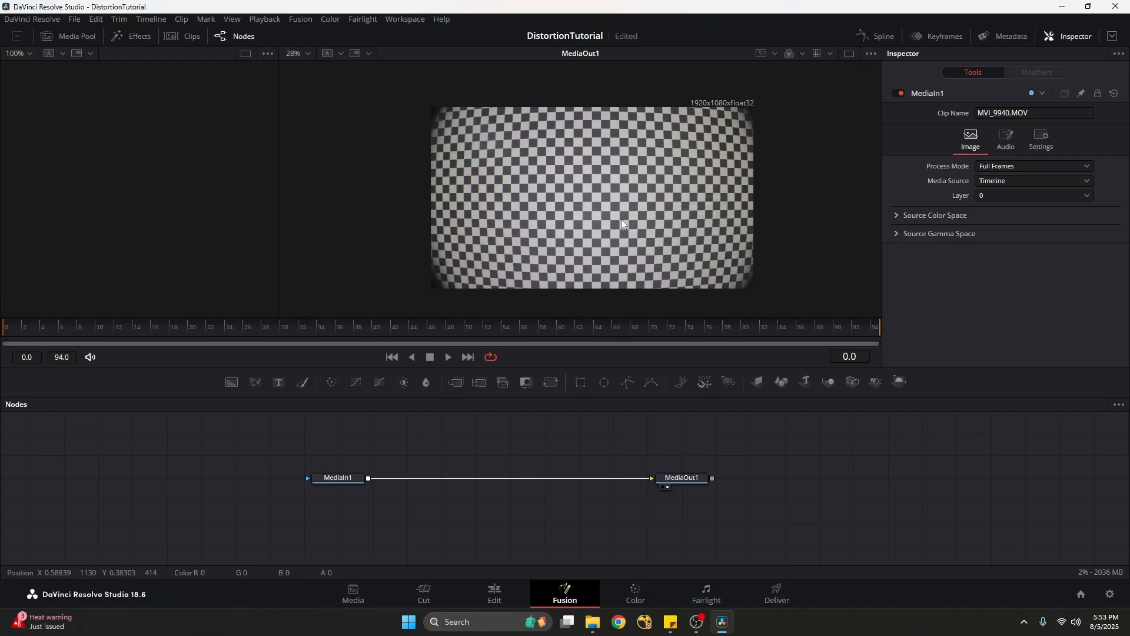
Locate the Fusion-MeshroomLensDistortToFusion-v002.py script in the Downloads folder
click(592, 622)
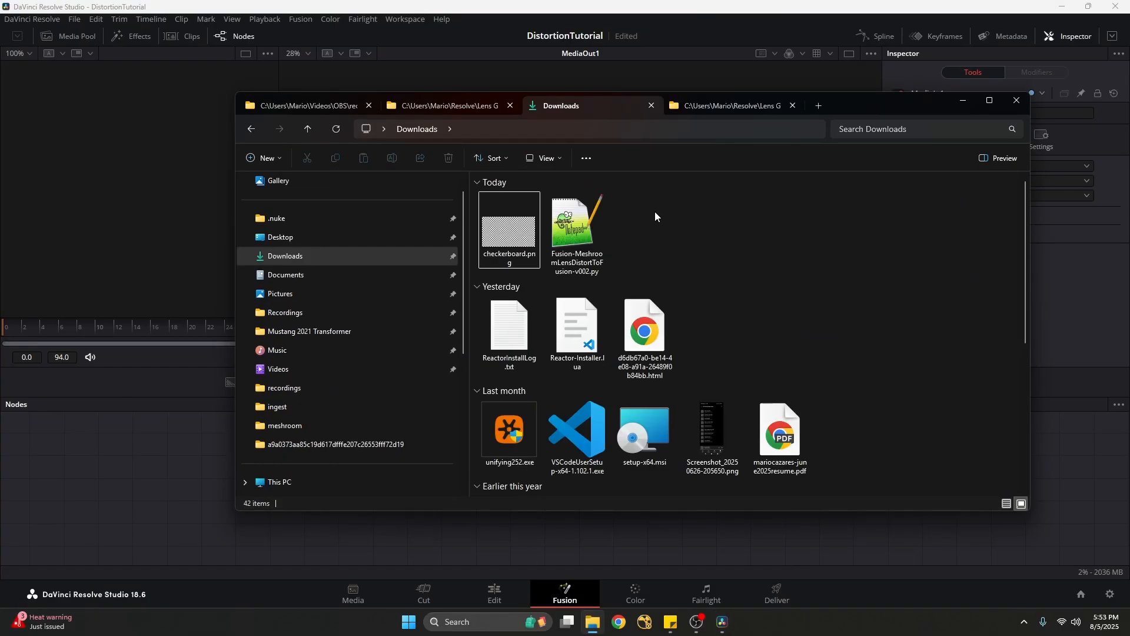
drag(670, 224, 578, 259)
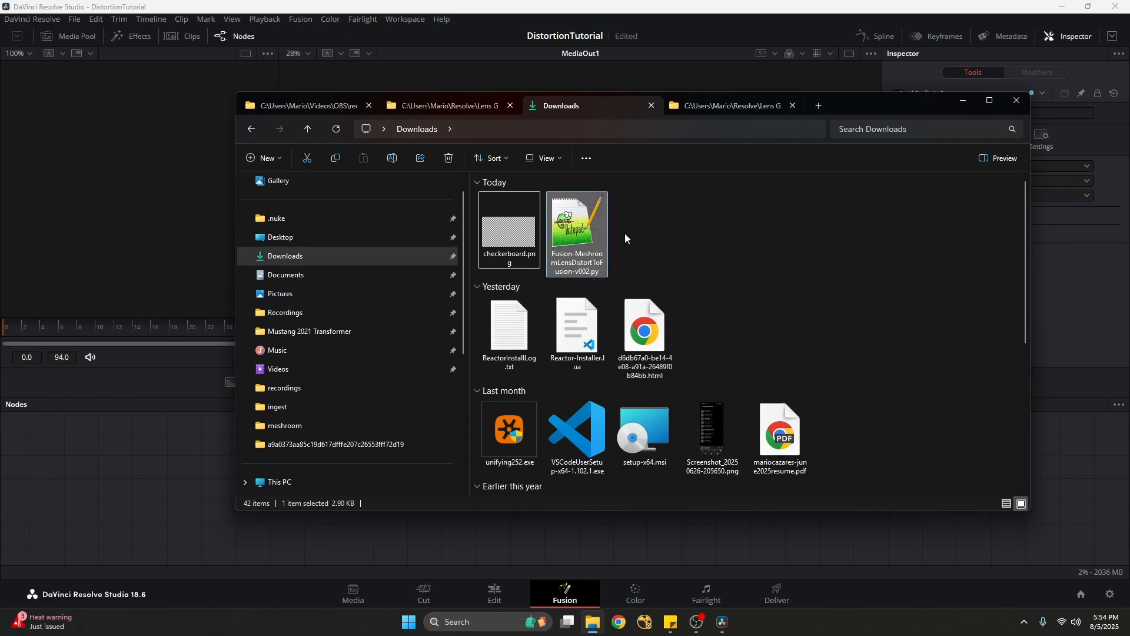
drag(669, 216, 591, 257)
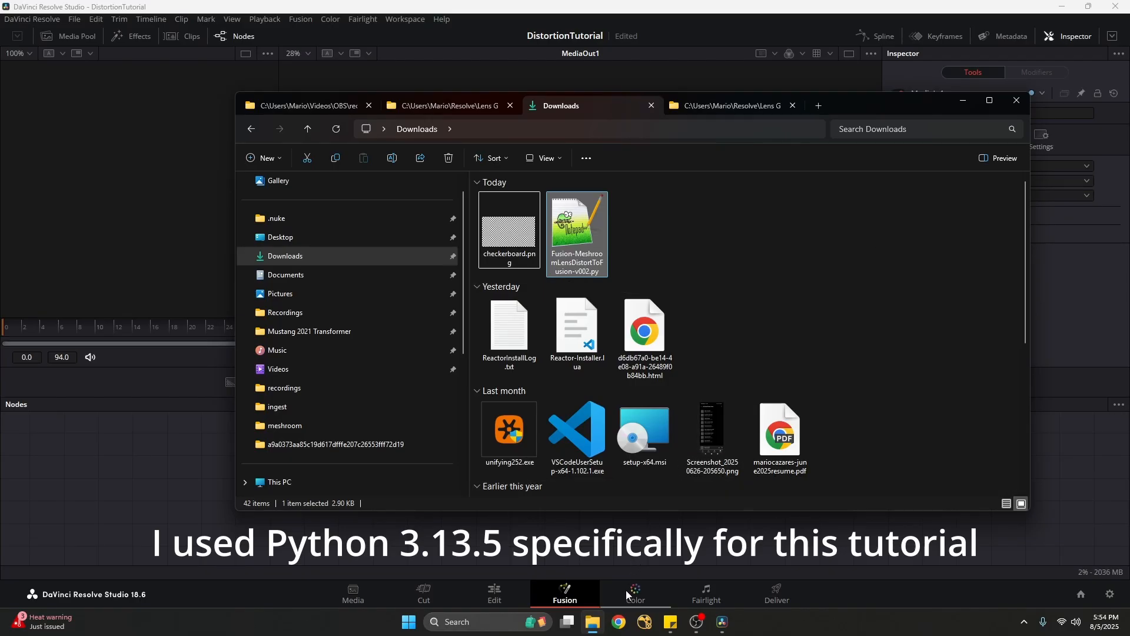
View the Windows download page on python.org, close the browser and reselect the Python script in Downloads
click(620, 623)
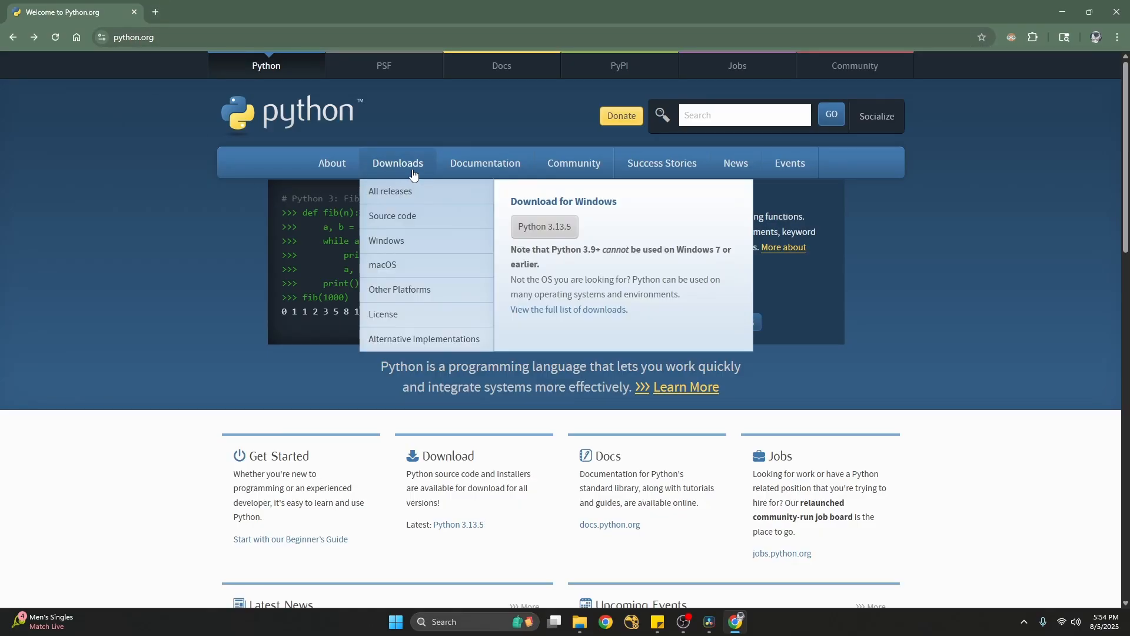
click(398, 165)
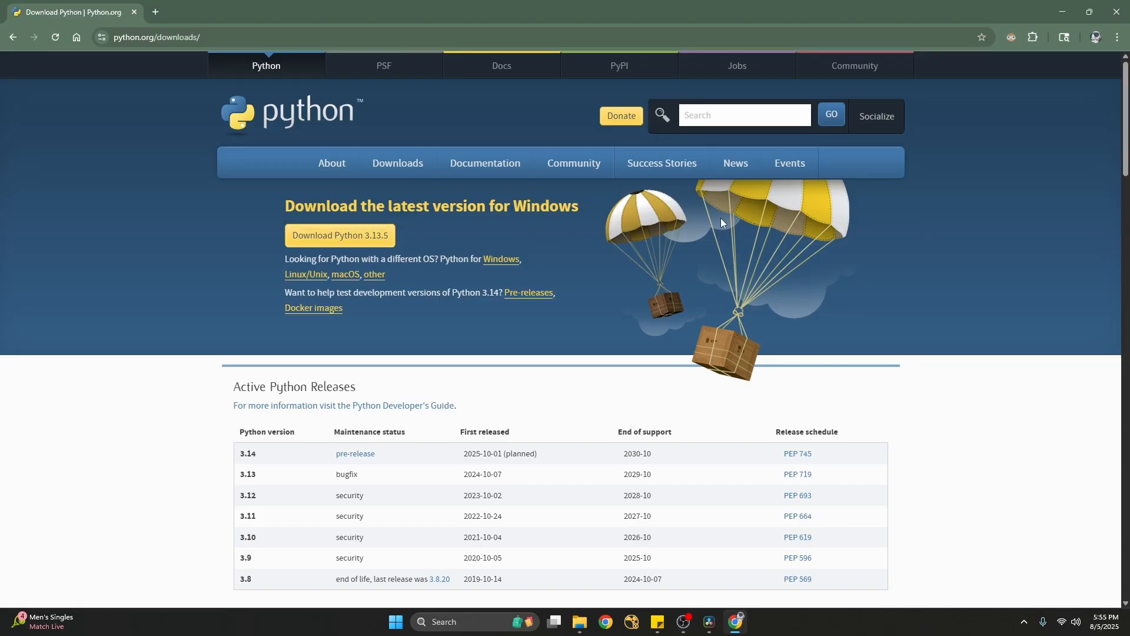
click(1117, 11)
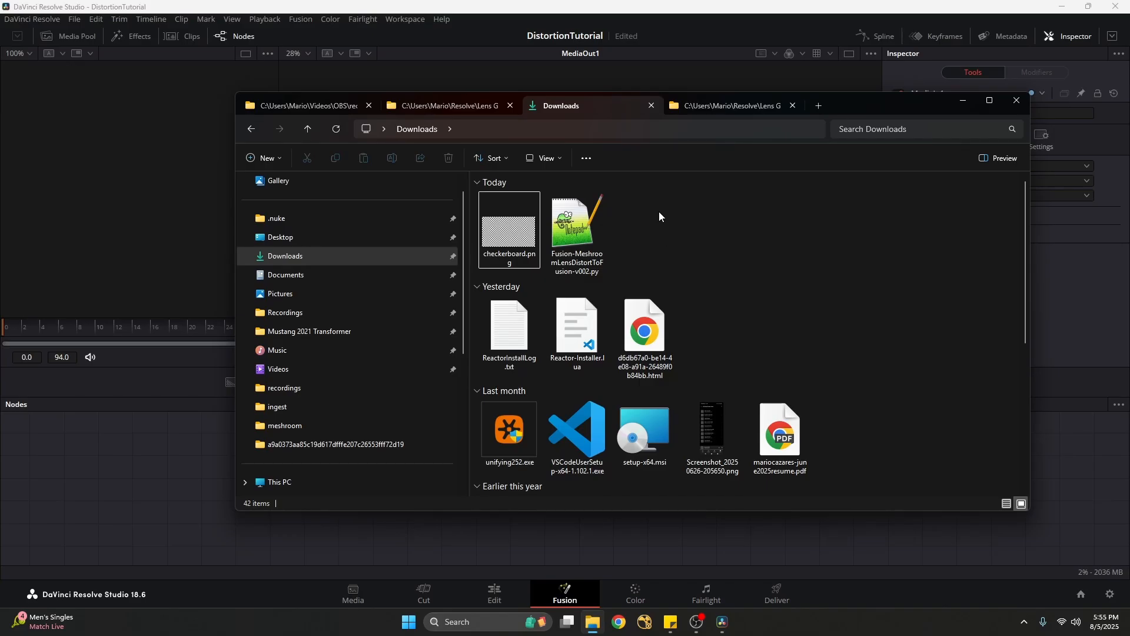
click(596, 235)
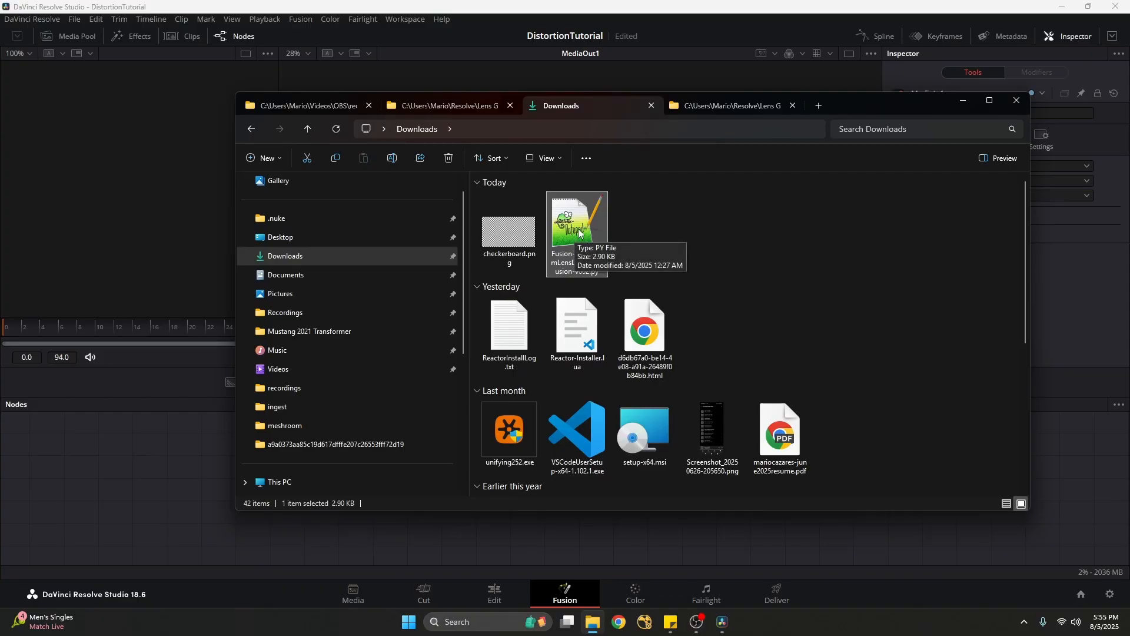
Look up the Scripts entry in the Path Map section of Fusion Settings
click(305, 20)
click(310, 46)
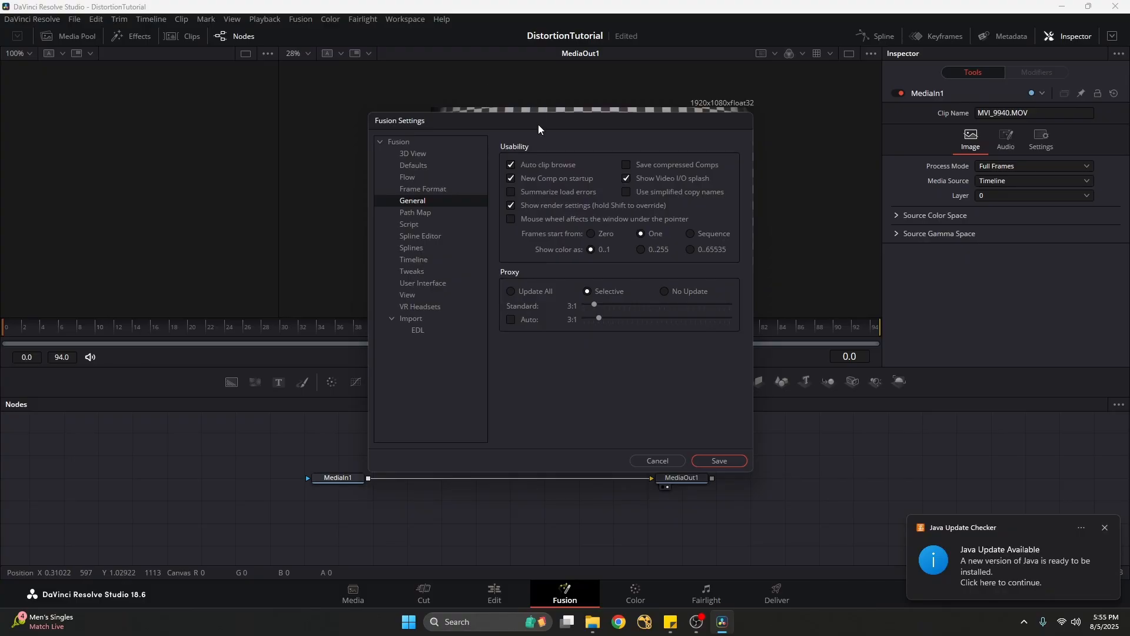
click(421, 215)
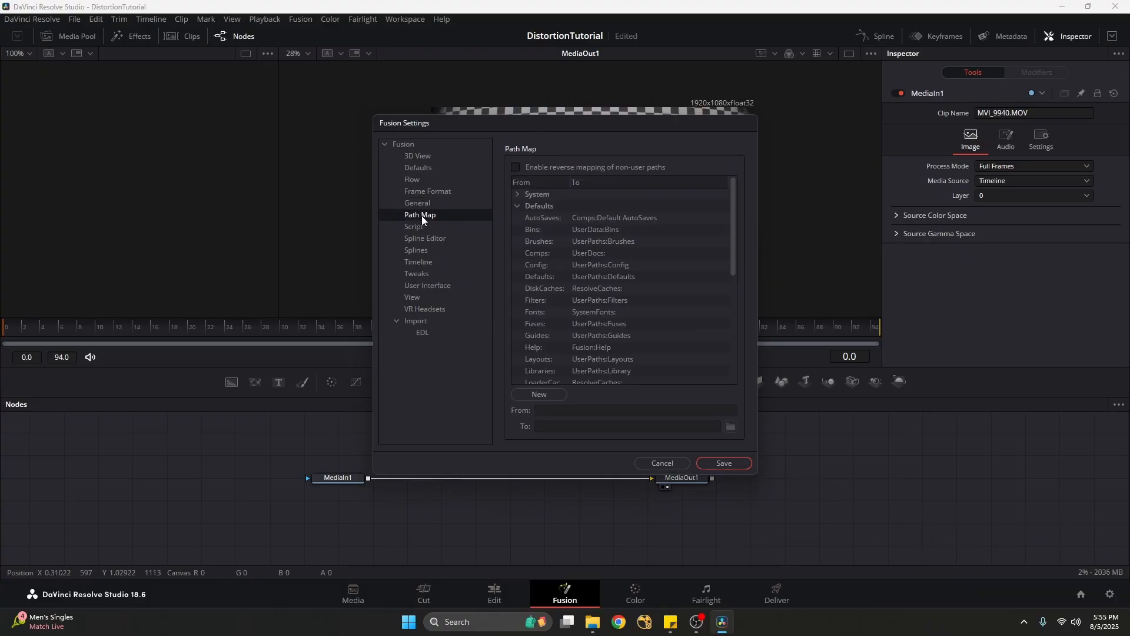
drag(732, 199, 734, 315)
click(610, 281)
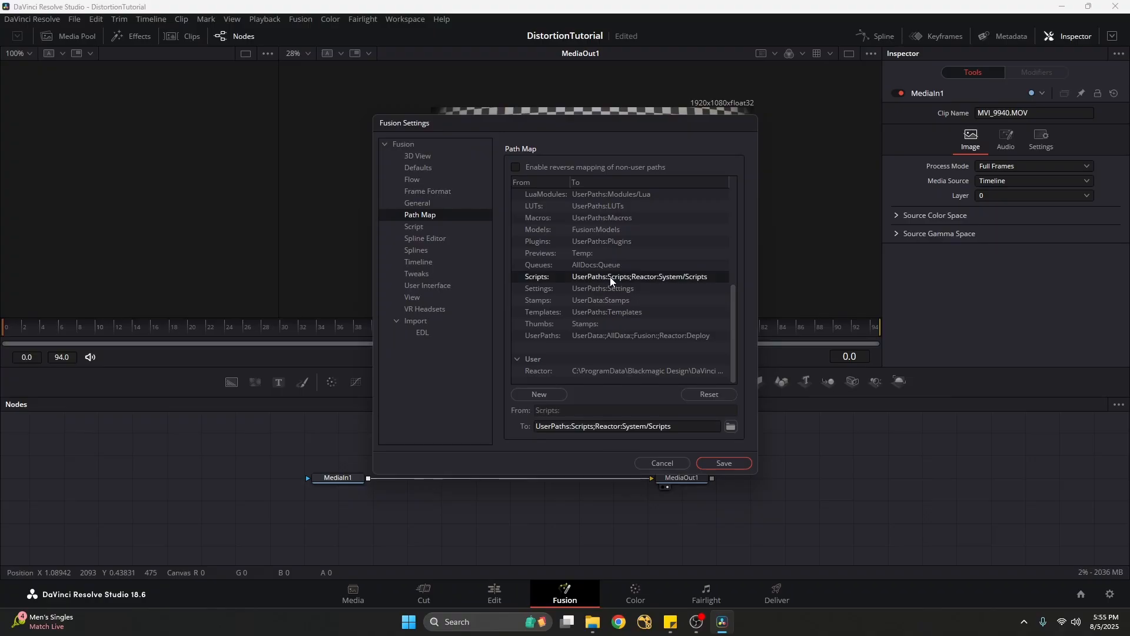
Browse to the Scripts mapping's folder, copy its full path, and cancel both the folder selection and Fusion Settings
click(730, 426)
drag(684, 118, 594, 65)
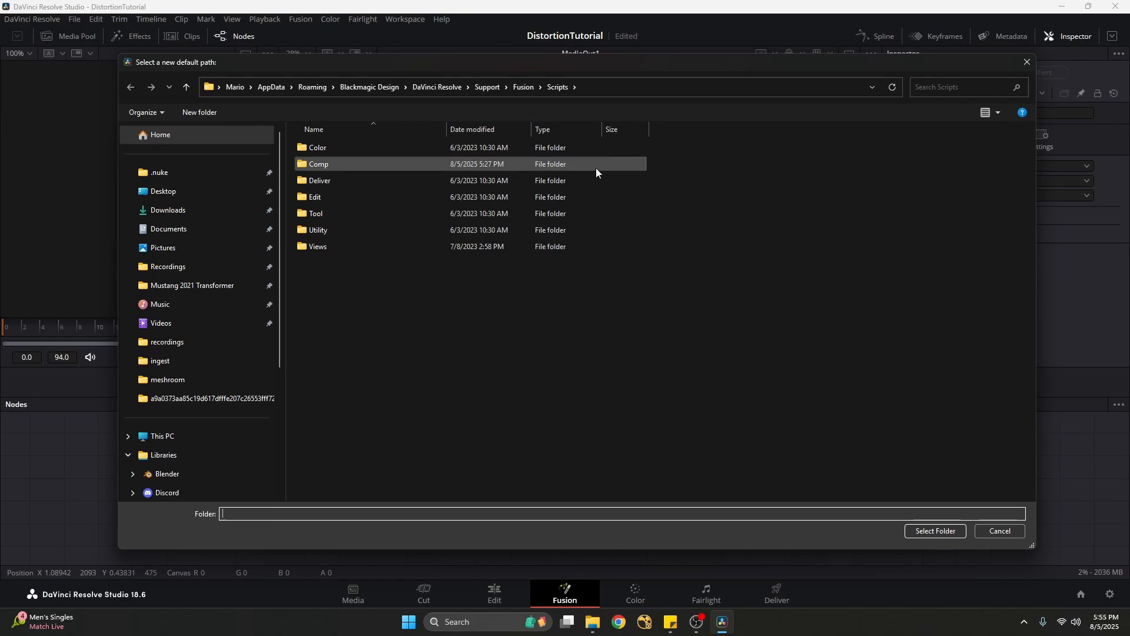
click(633, 88)
key(ctrl+c)
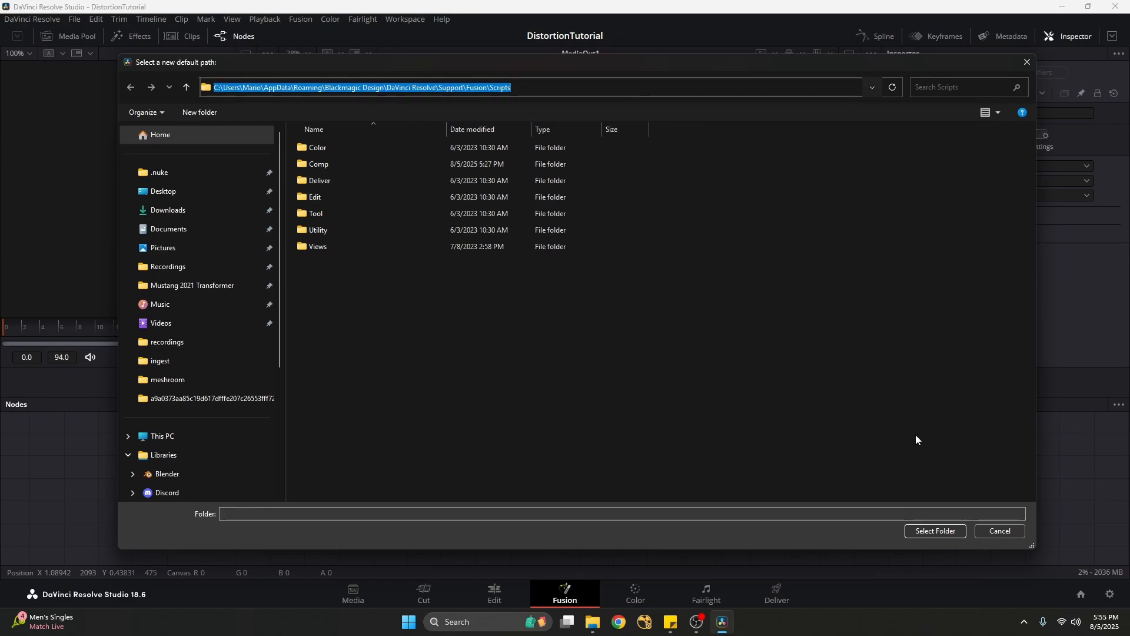
click(1007, 531)
click(678, 464)
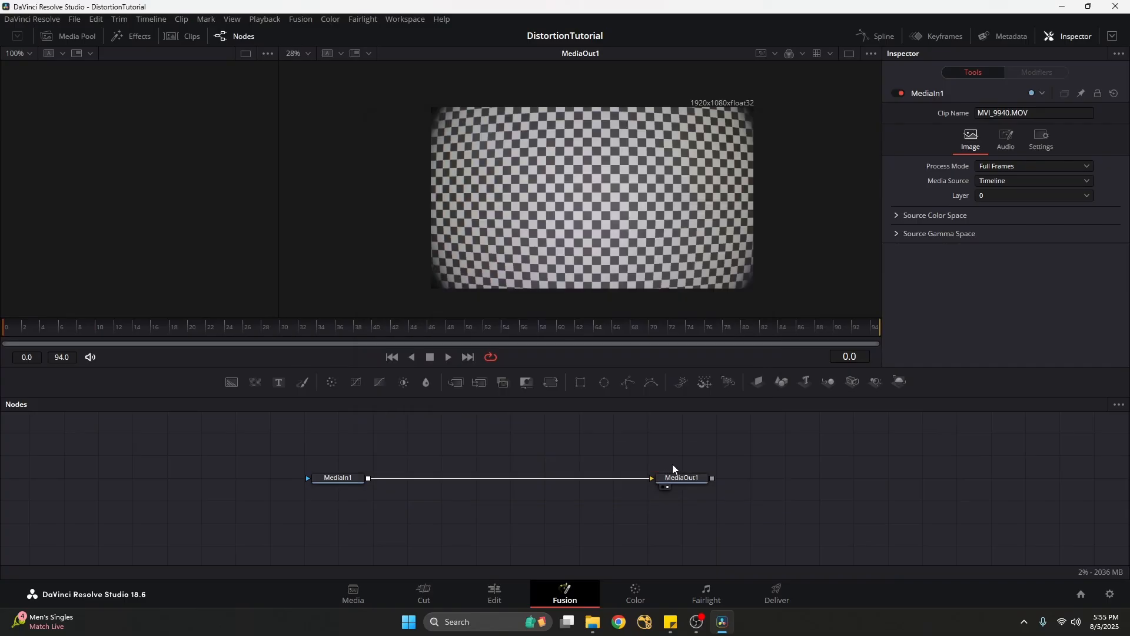
Open a new File Explorer window at the copied Fusion Scripts path and go into its Comp folder
right_click(594, 623)
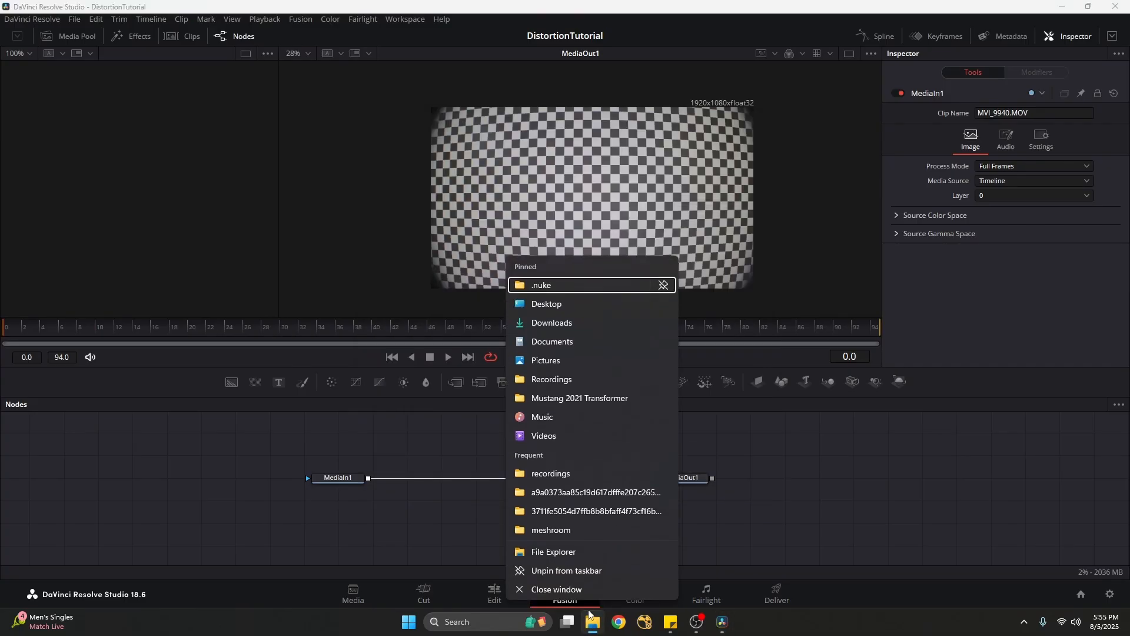
click(580, 551)
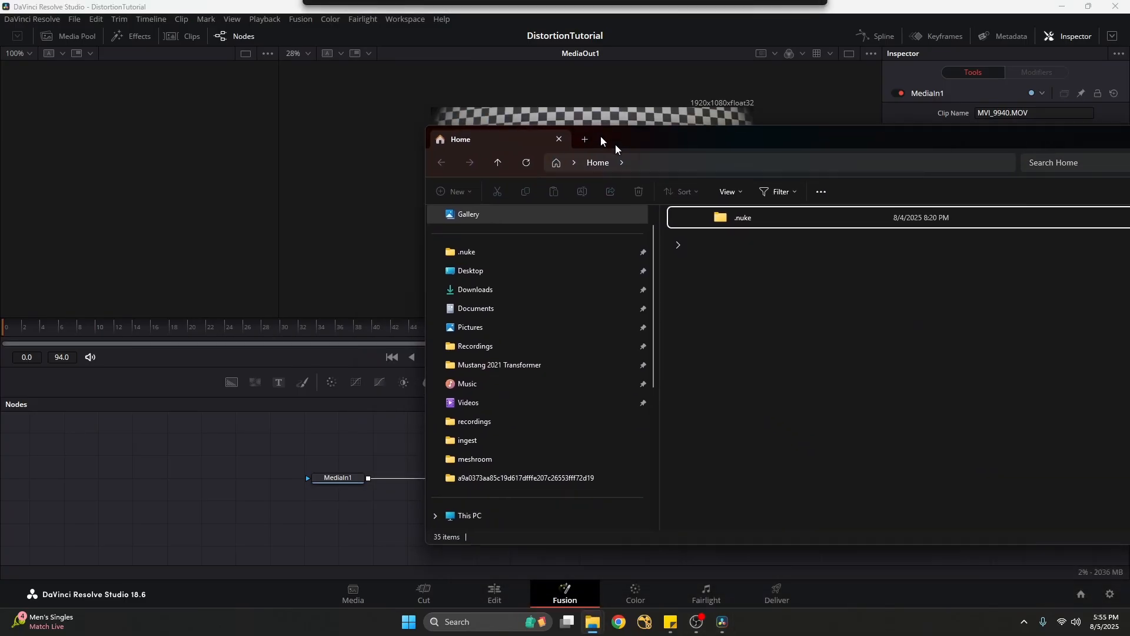
click(505, 91)
key(ctrl+v)
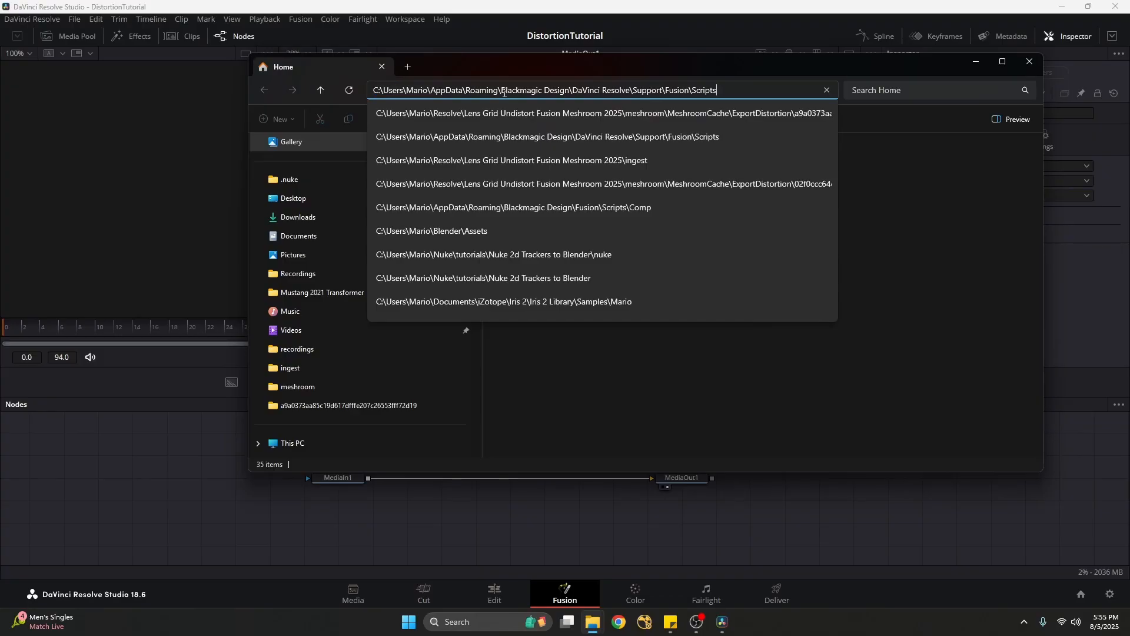
key(Return)
drag(570, 68, 525, 66)
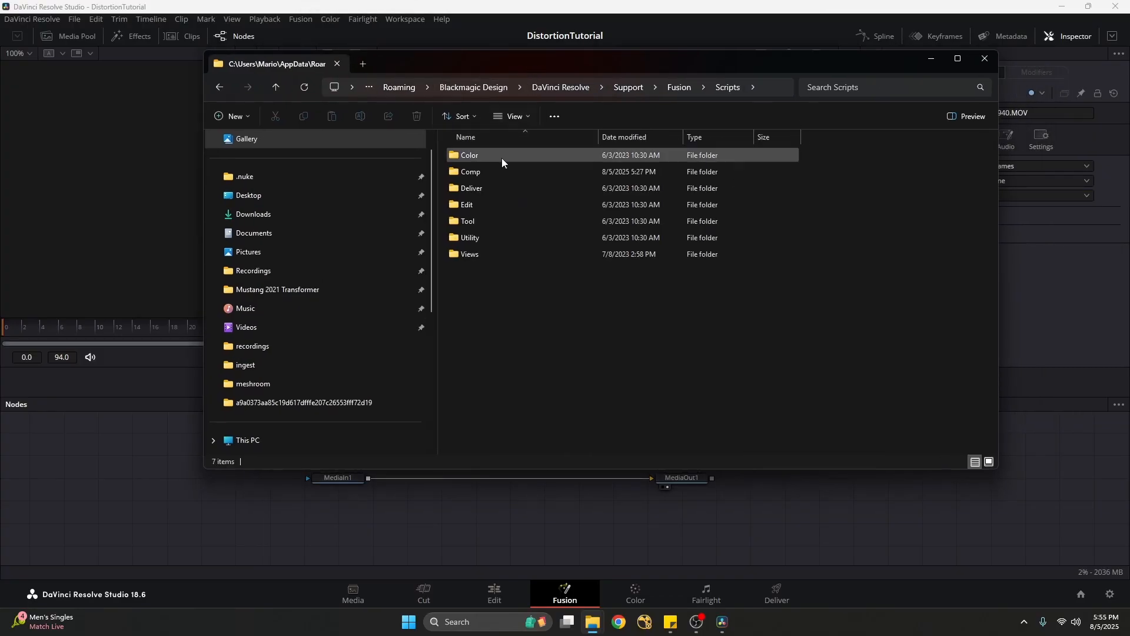
double_click(492, 172)
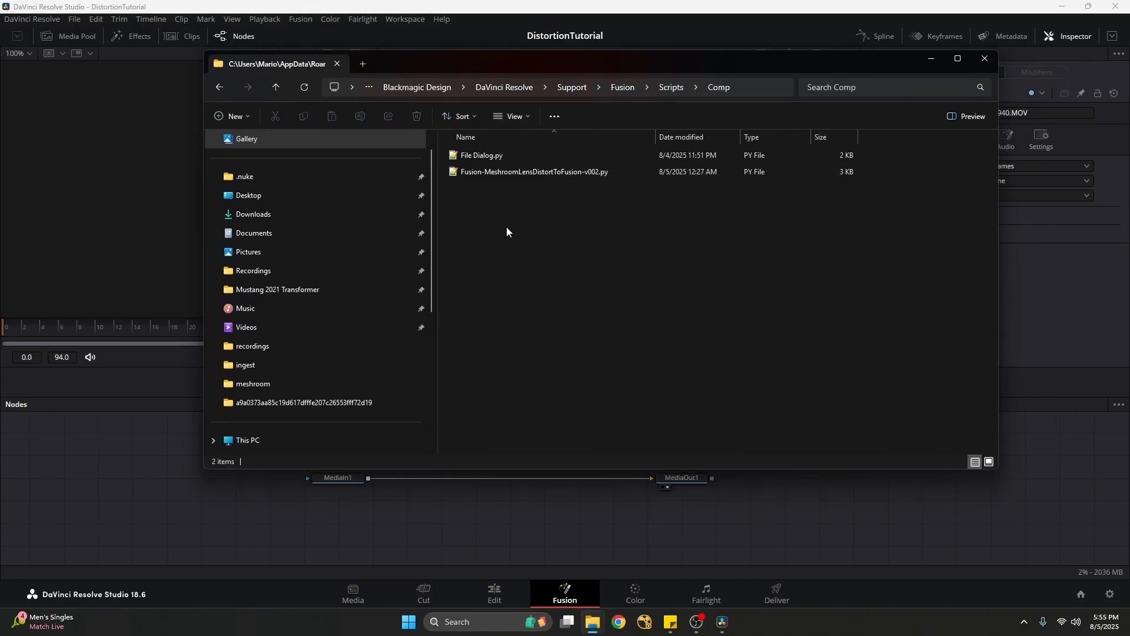
click(553, 173)
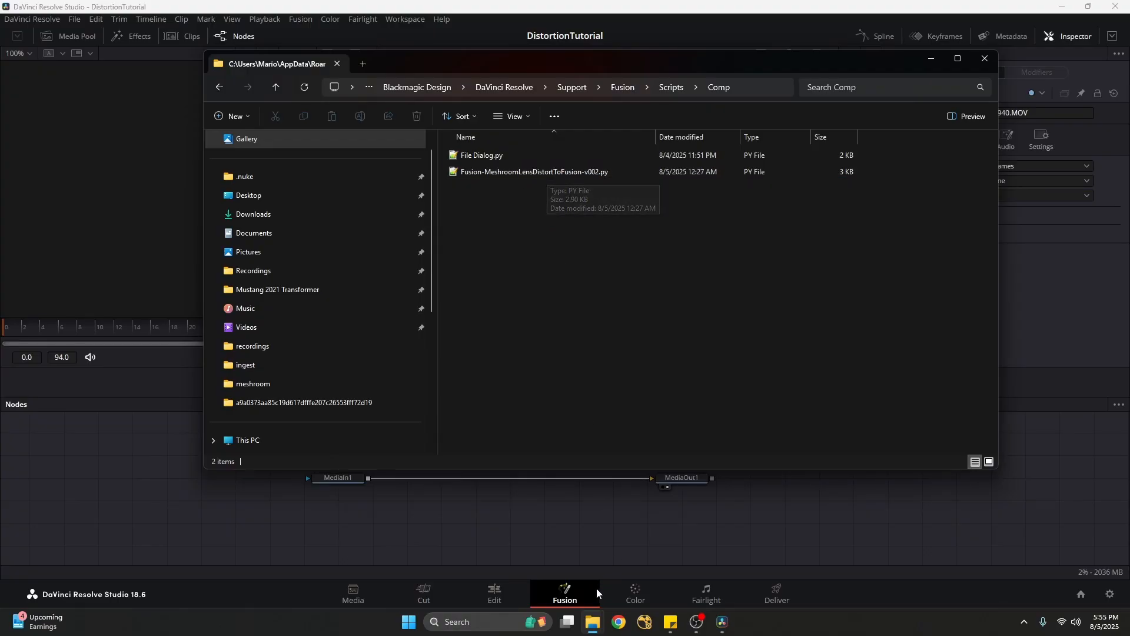
Copy Fusion-MeshroomLensDistortToFusion-v002.py from Downloads and return to the Comp scripts folder without pasting it
click(530, 568)
drag(870, 117, 850, 144)
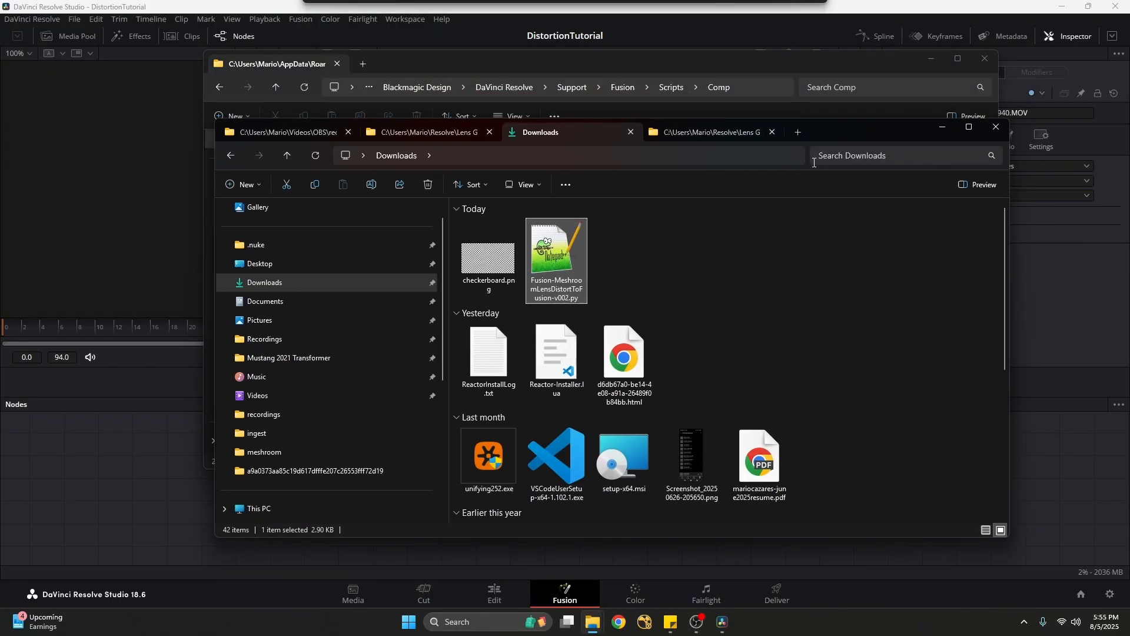
right_click(555, 257)
click(603, 270)
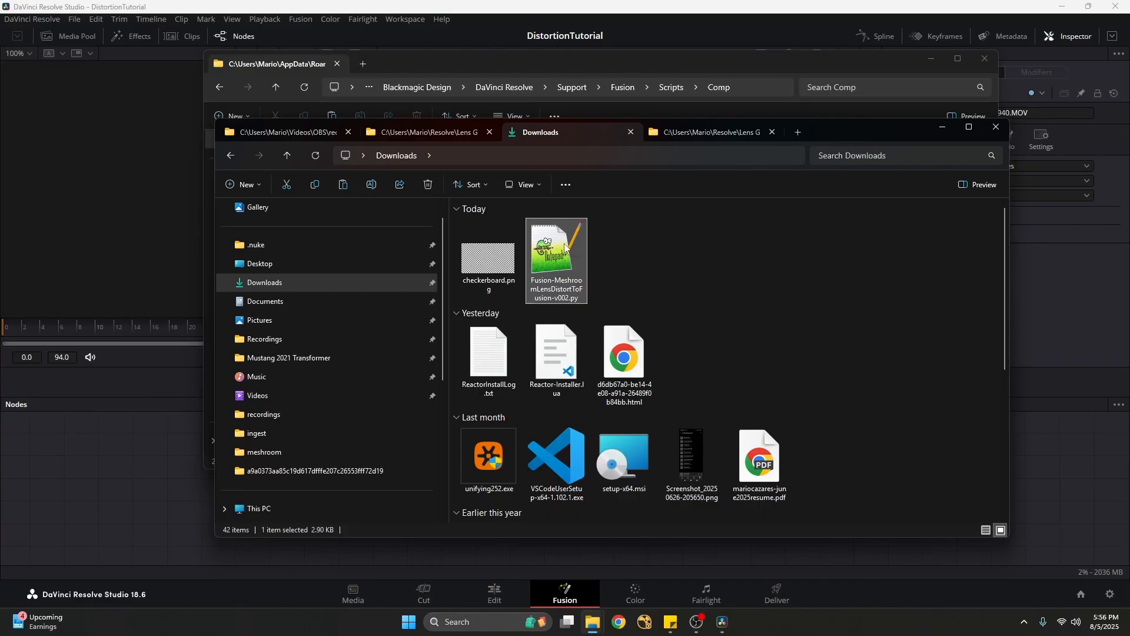
click(942, 128)
right_click(547, 210)
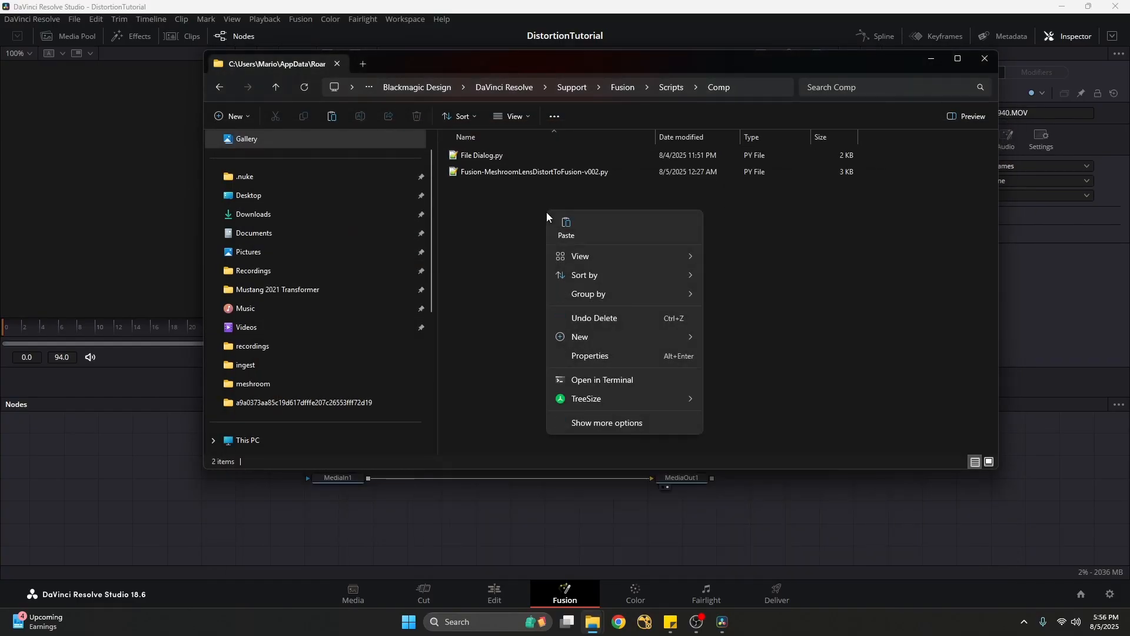
click(540, 225)
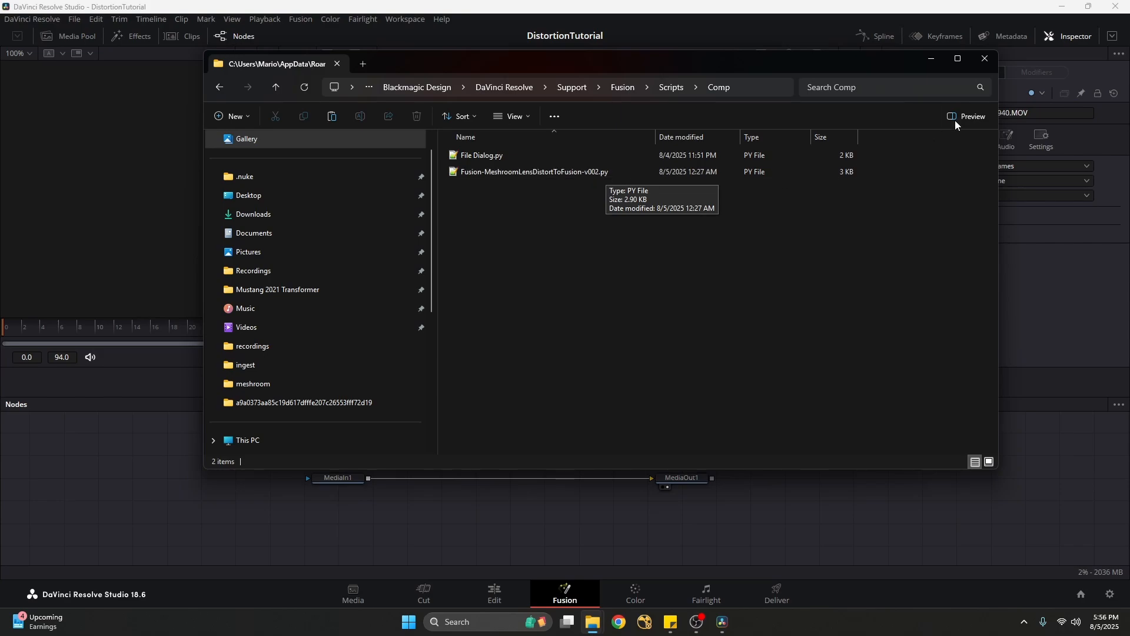
Return to DaVinci Resolve, run the Fusion-MeshroomLensDistortToFusion-v002 script and move its file dialog over the viewer
drag(878, 65, 782, 125)
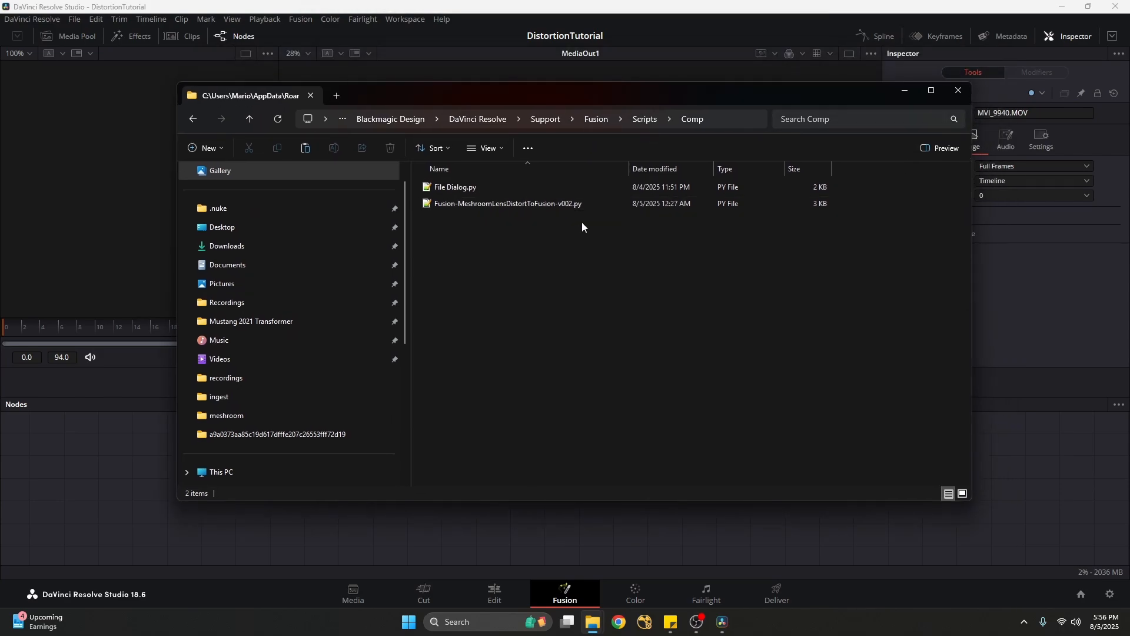
click(905, 90)
drag(537, 438, 517, 455)
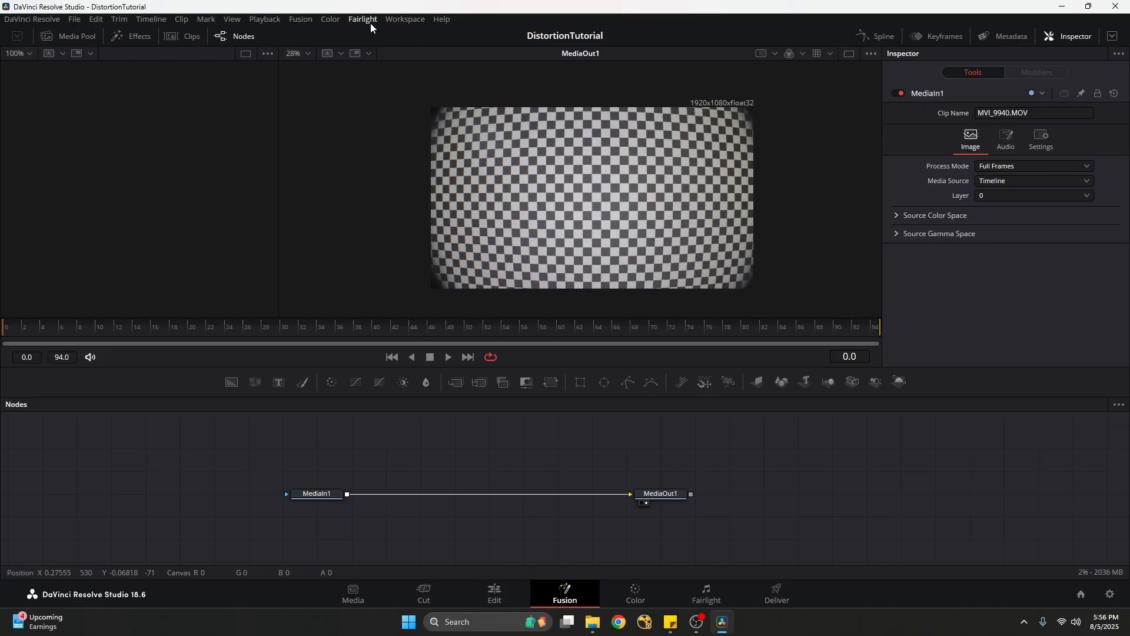
click(392, 22)
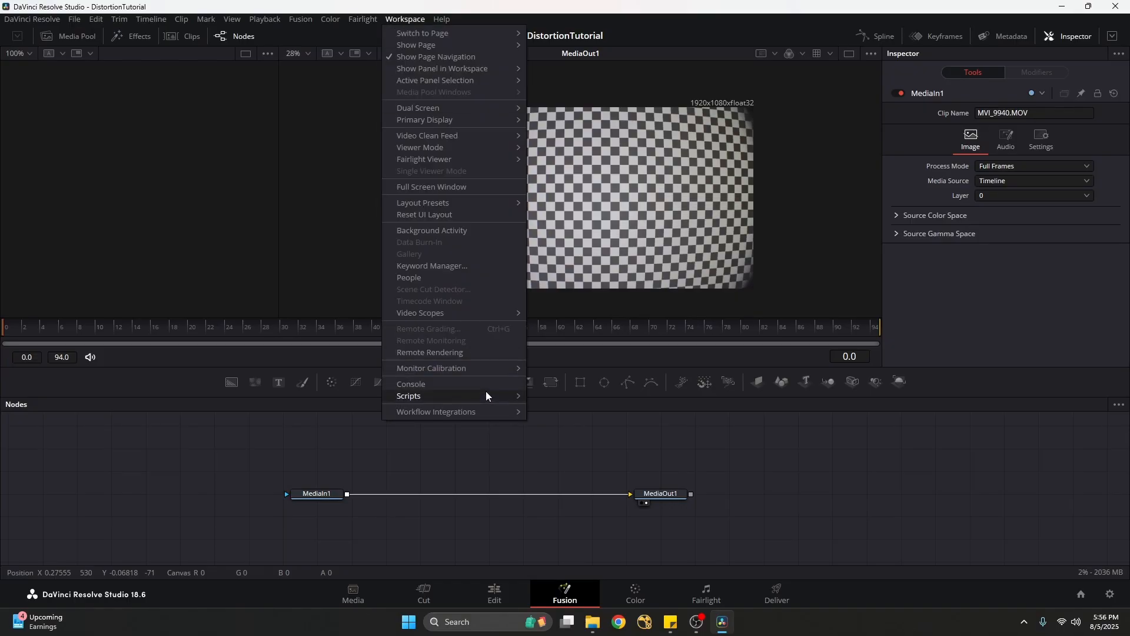
mouse_move(488, 400)
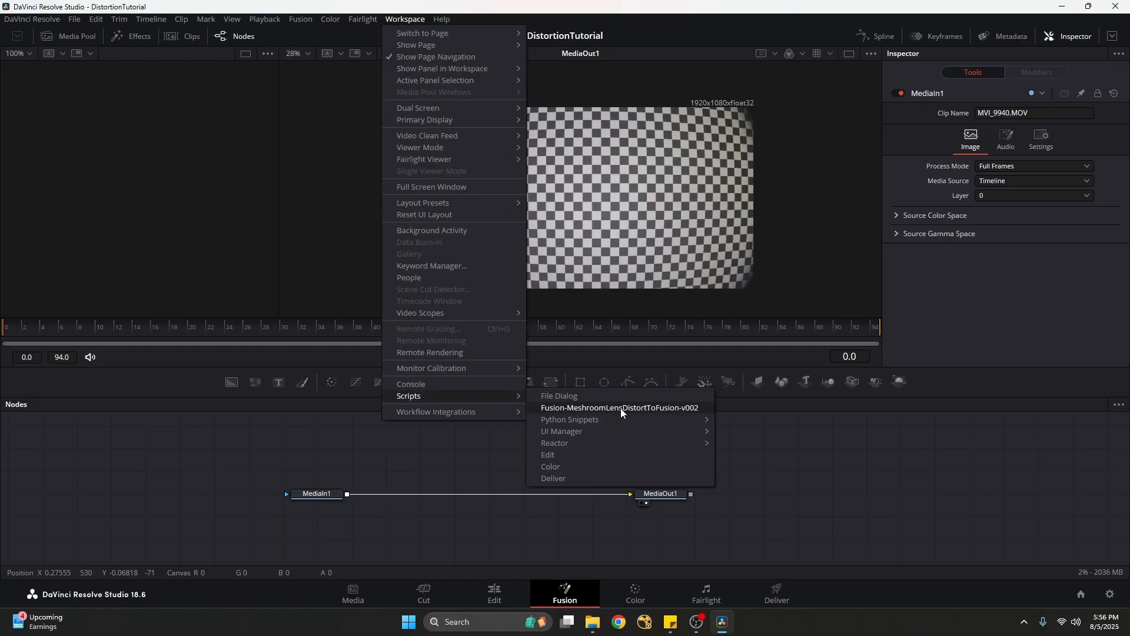
click(655, 412)
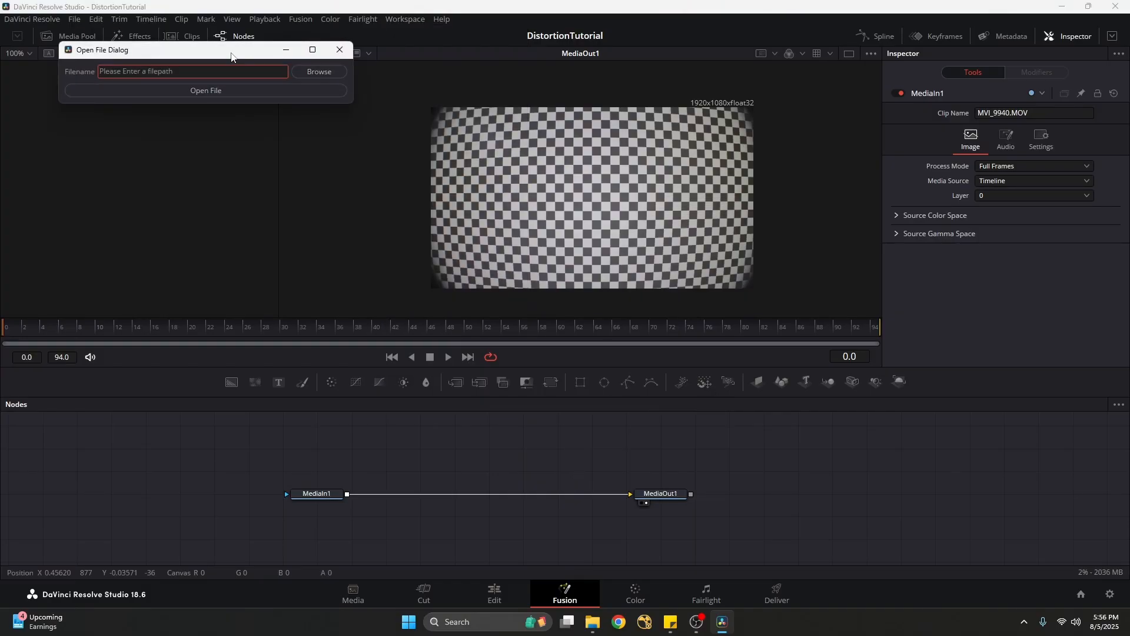
drag(233, 52, 543, 166)
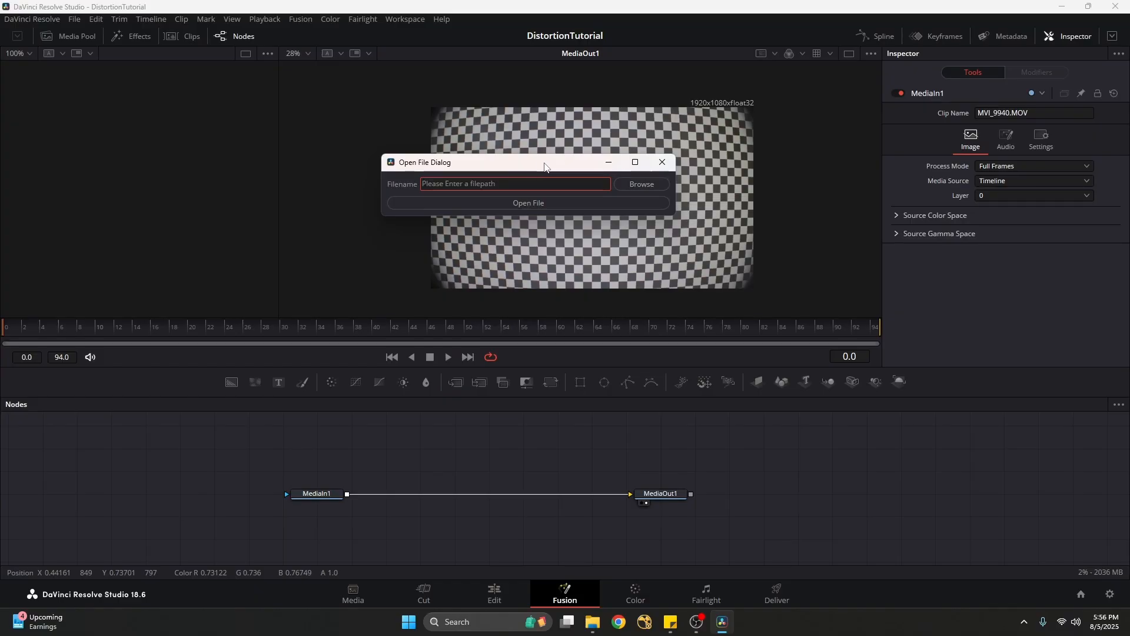
drag(550, 166, 543, 169)
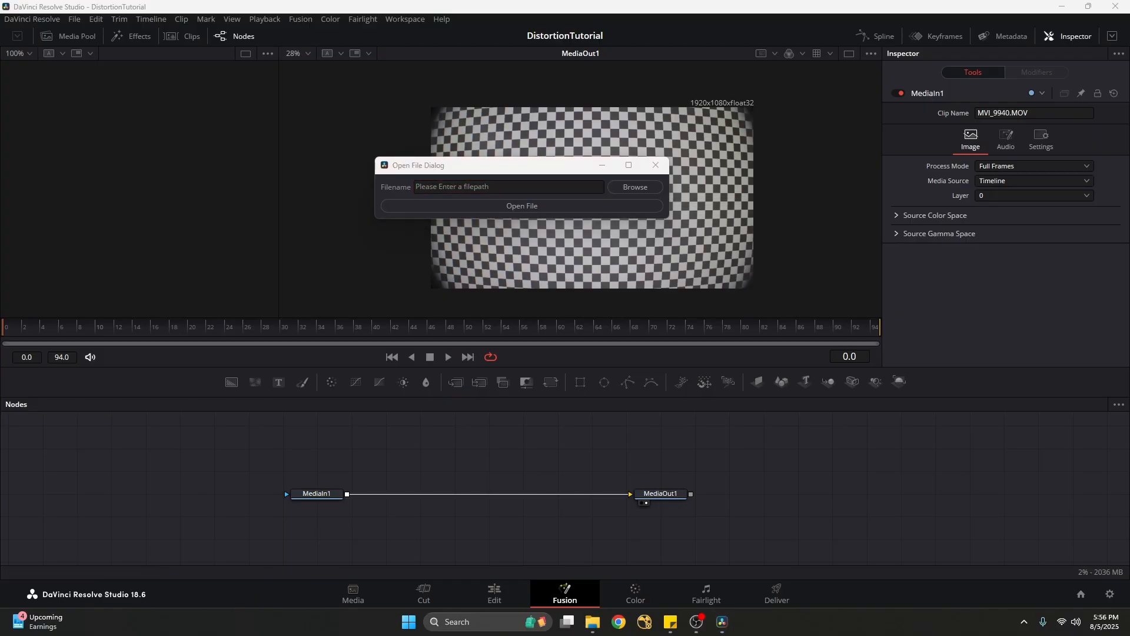
Copy the path of the ExportDistortion subfolder containing 1232555803.nk in File Explorer and return to the script's file dialog
key(alt+Tab)
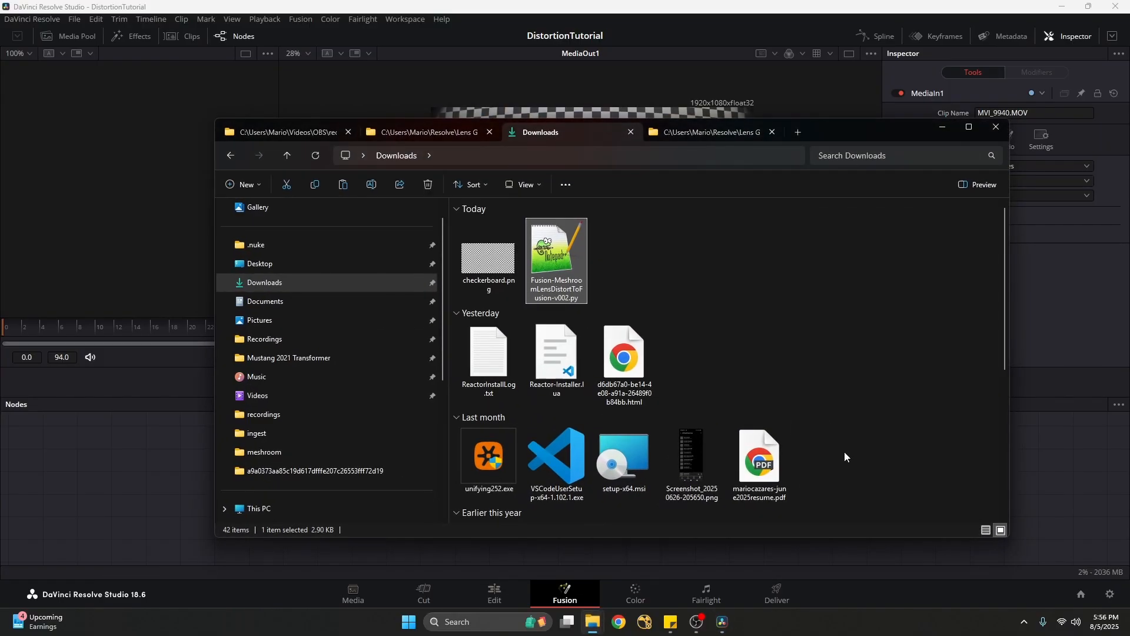
click(474, 136)
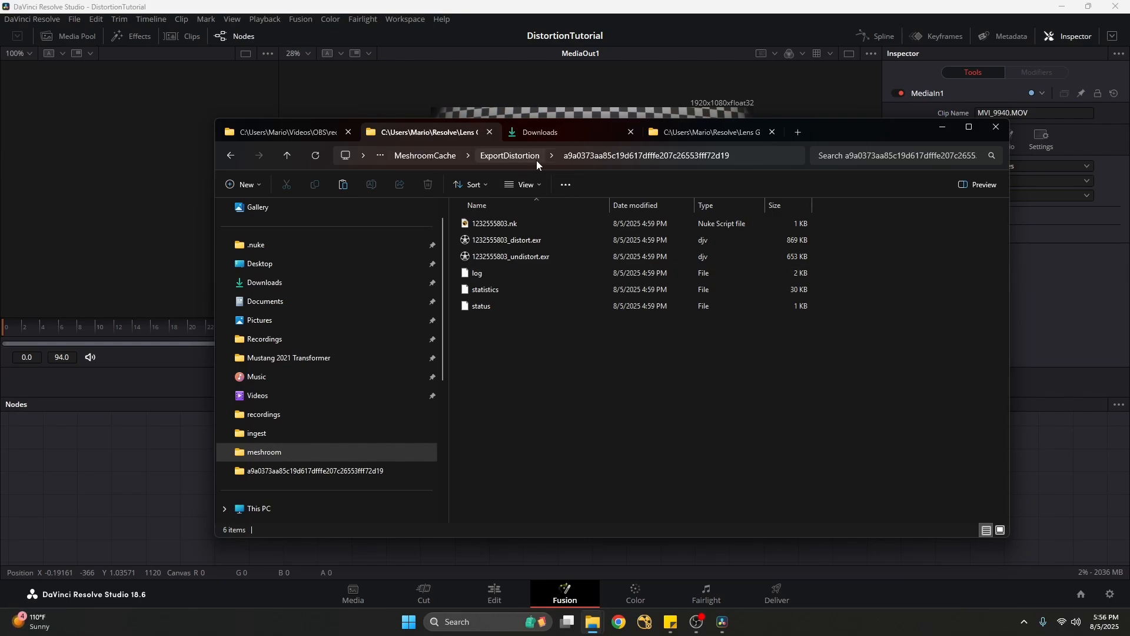
drag(662, 405, 536, 236)
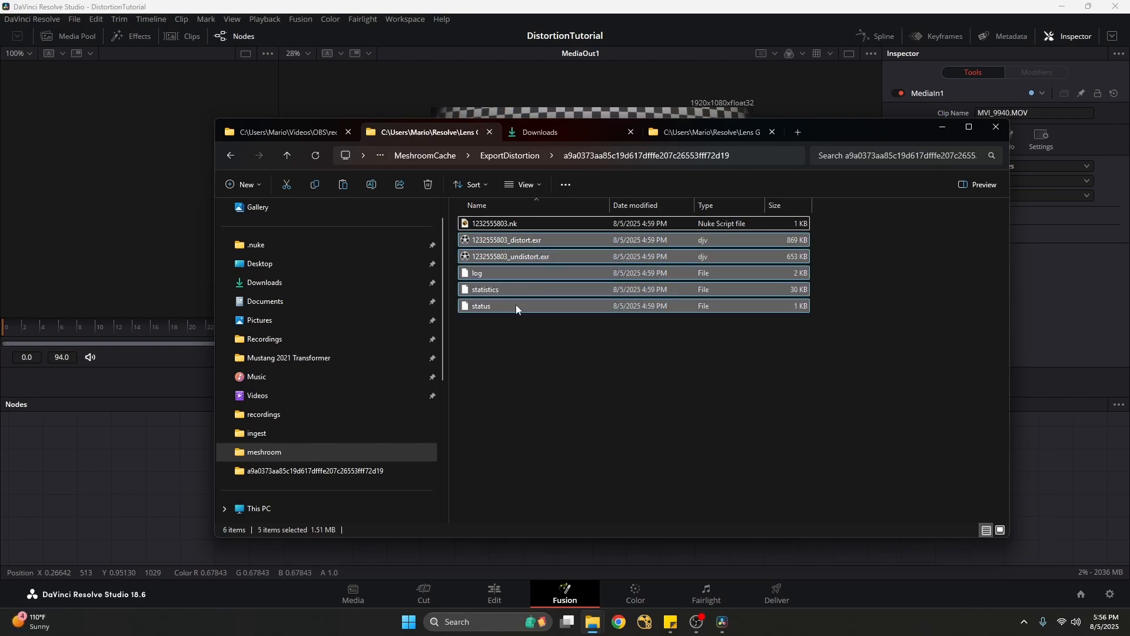
click(505, 225)
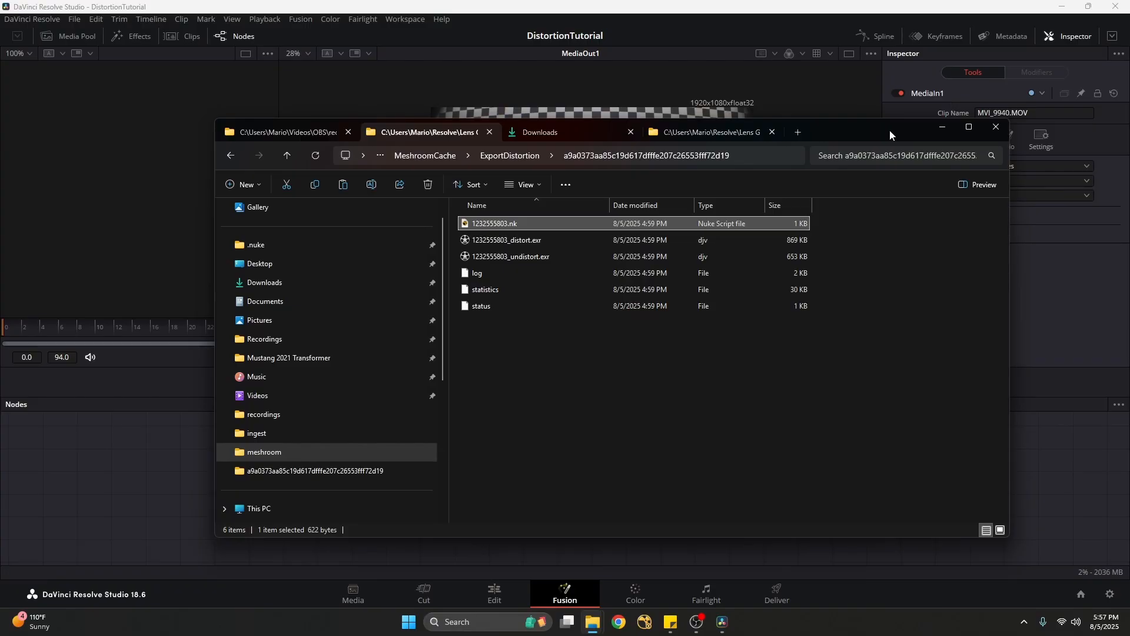
drag(888, 129, 835, 138)
click(704, 164)
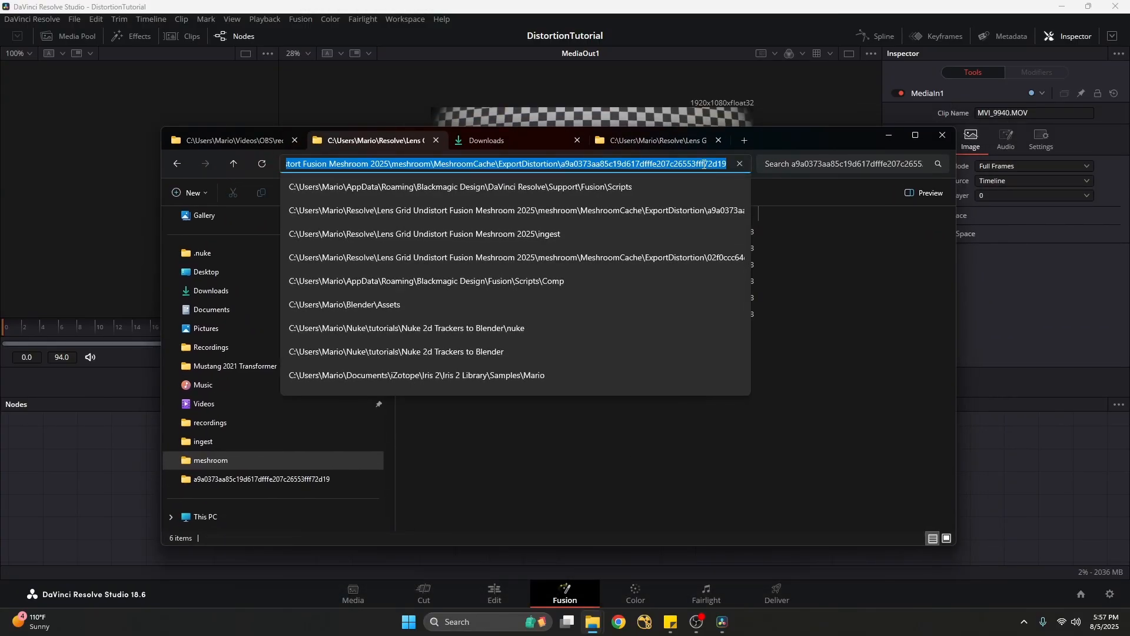
key(Escape)
click(890, 136)
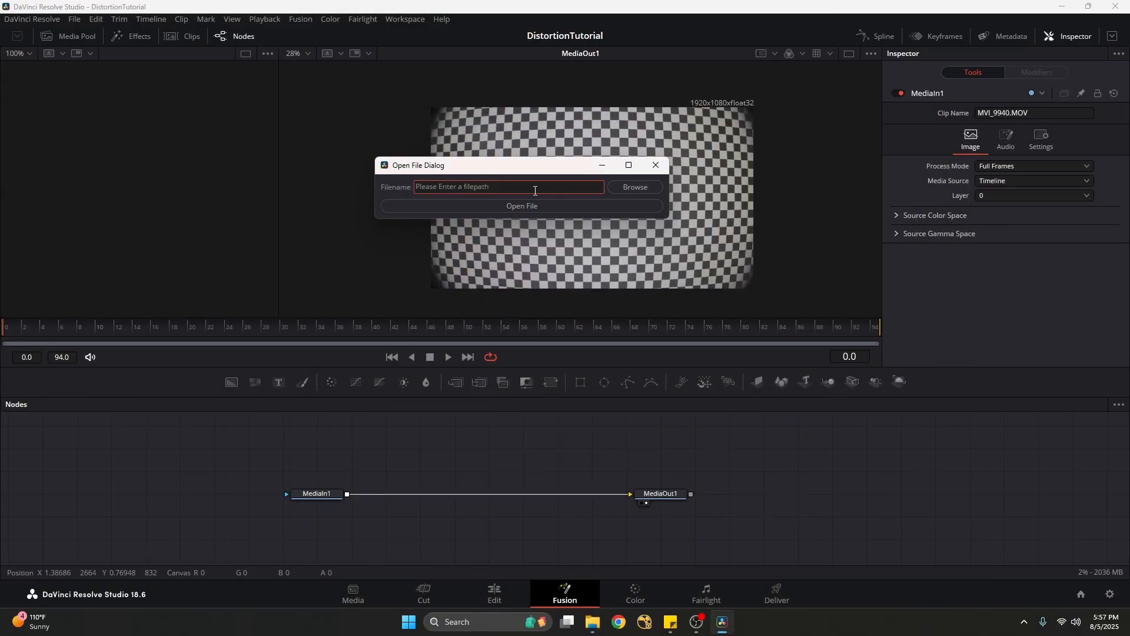
Load 1232555803.nk from the copied export folder through the script and place the generated lens distortion node above the MediaIn1–MediaOut1 connection
click(622, 187)
click(721, 137)
text(C:\Users\Mario\Resolve\Lens Grid Undistort Fusion Meshroom 2025\meshroom\MeshroomCache\ExportDistortion\a9a0373aa85c19d617dfffe207c26553fff72d19)
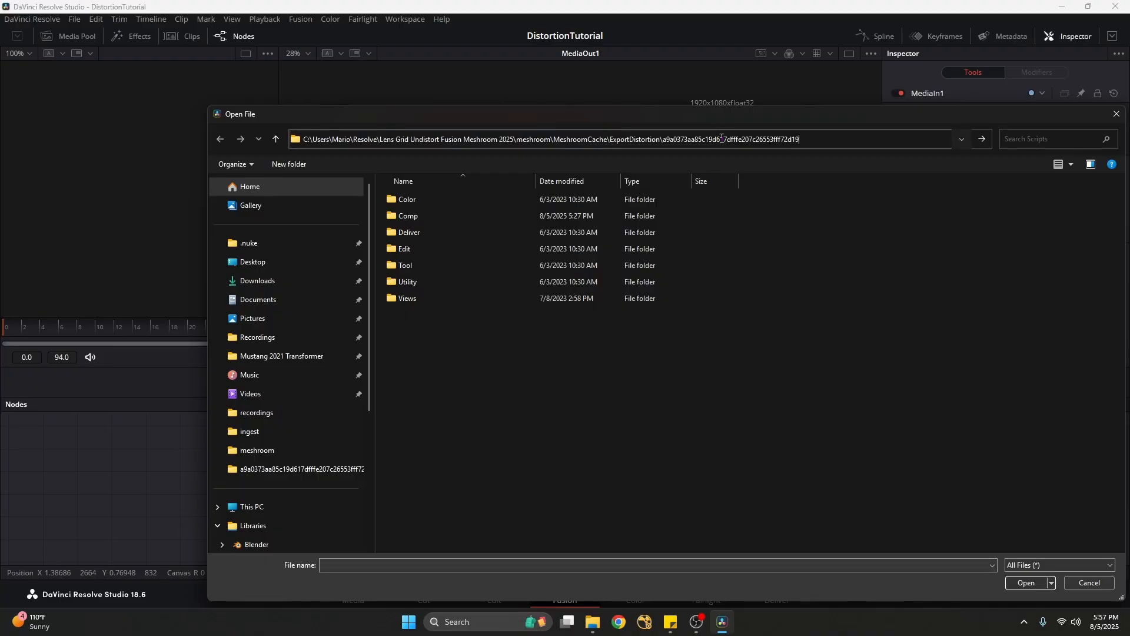
key(Return)
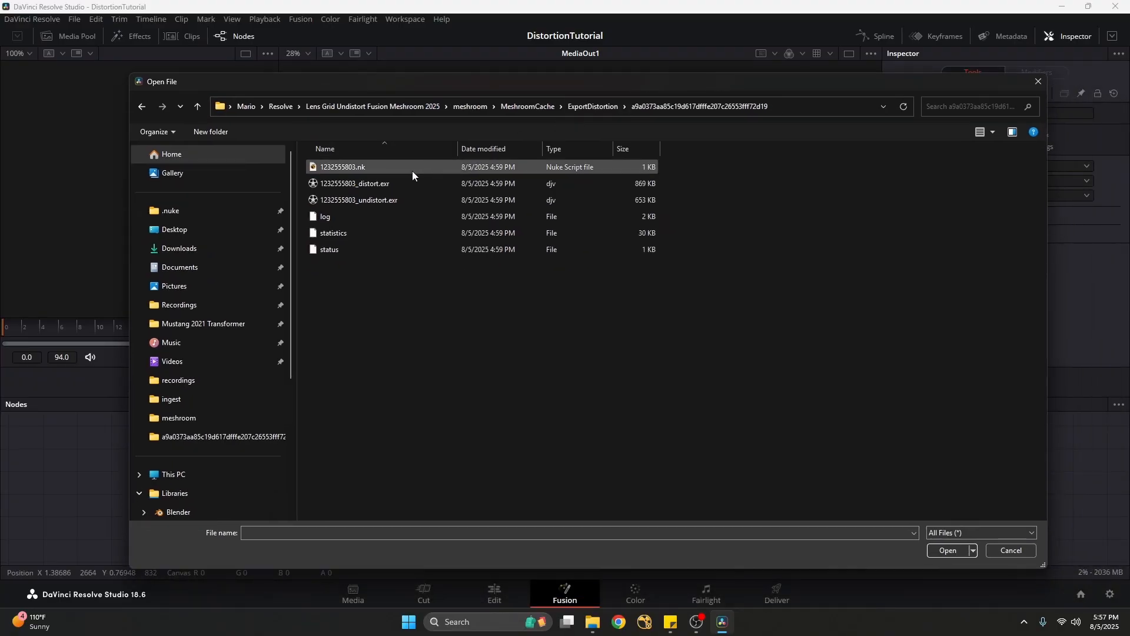
click(398, 169)
click(949, 550)
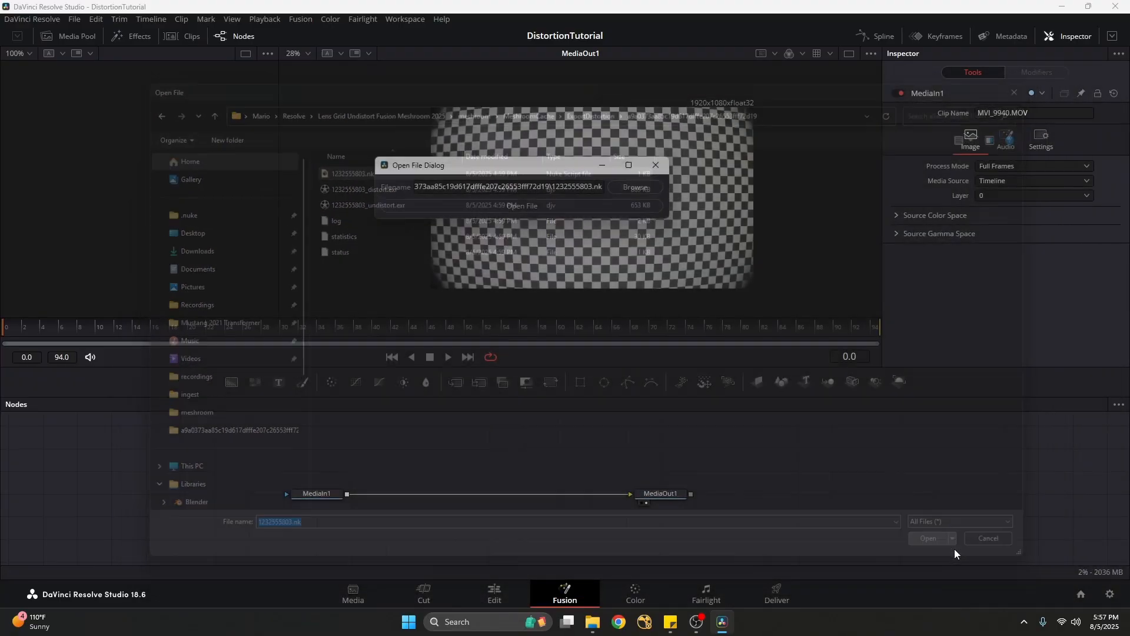
click(522, 206)
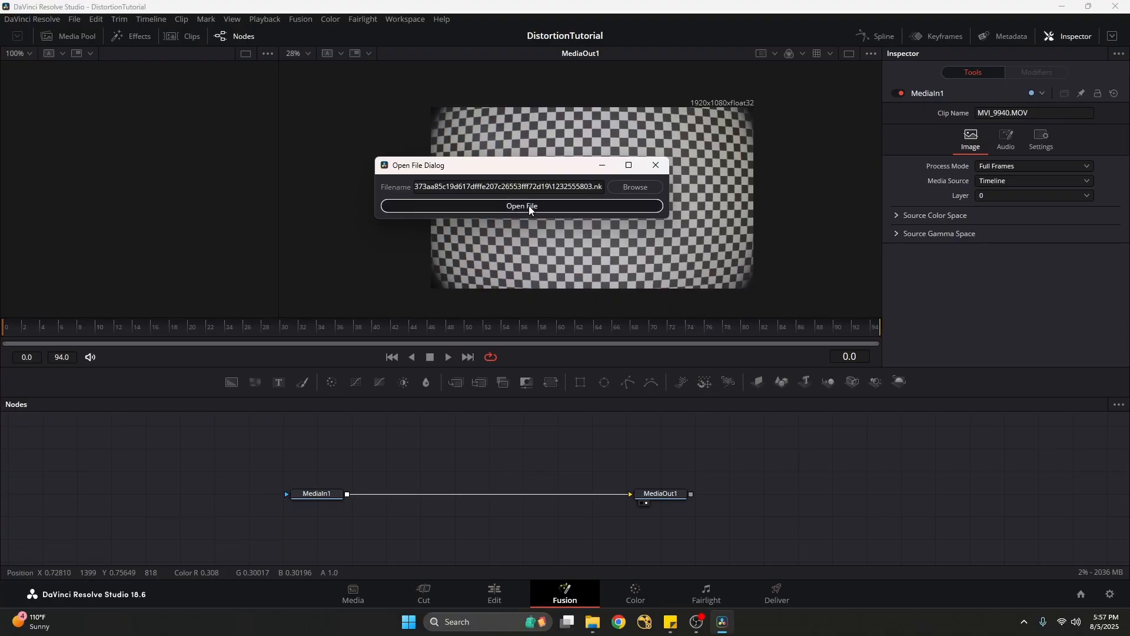
drag(319, 471, 518, 450)
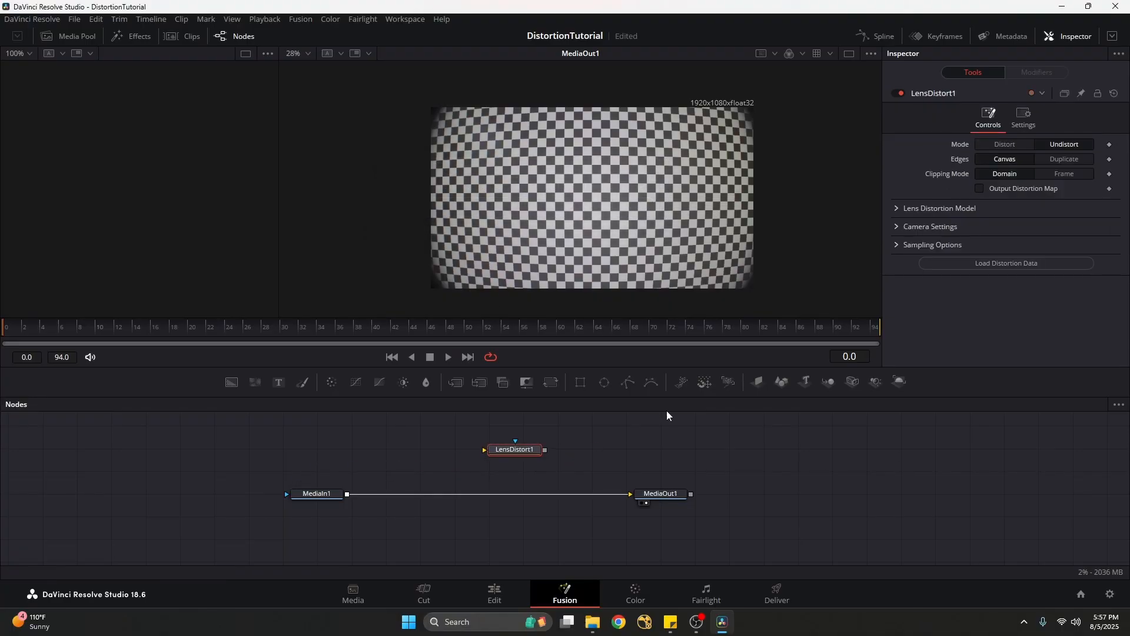
Examine the imported Lens Distortion Model coefficients and the Camera Settings of LensDistort1 in a widened Inspector
click(896, 209)
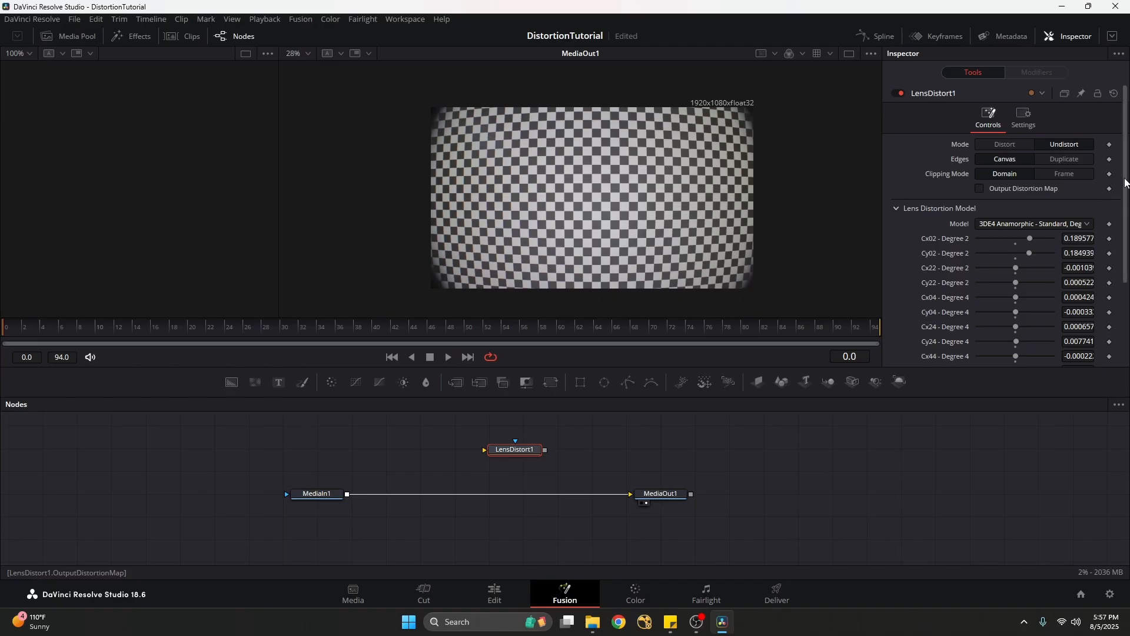
scroll(1123, 189, down, 3)
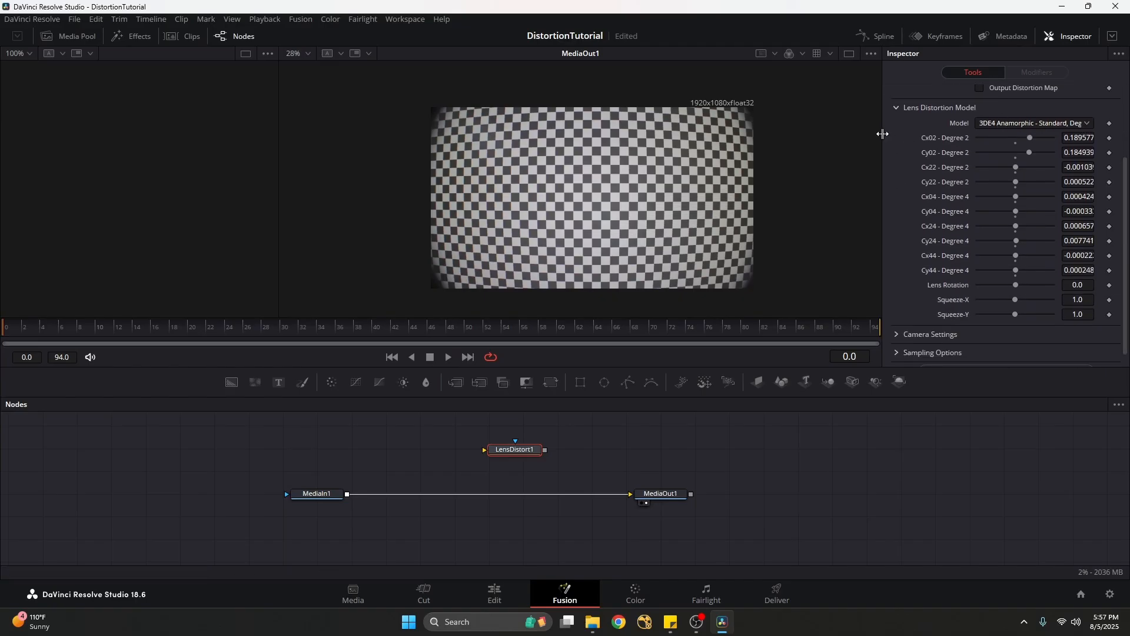
drag(883, 136, 824, 137)
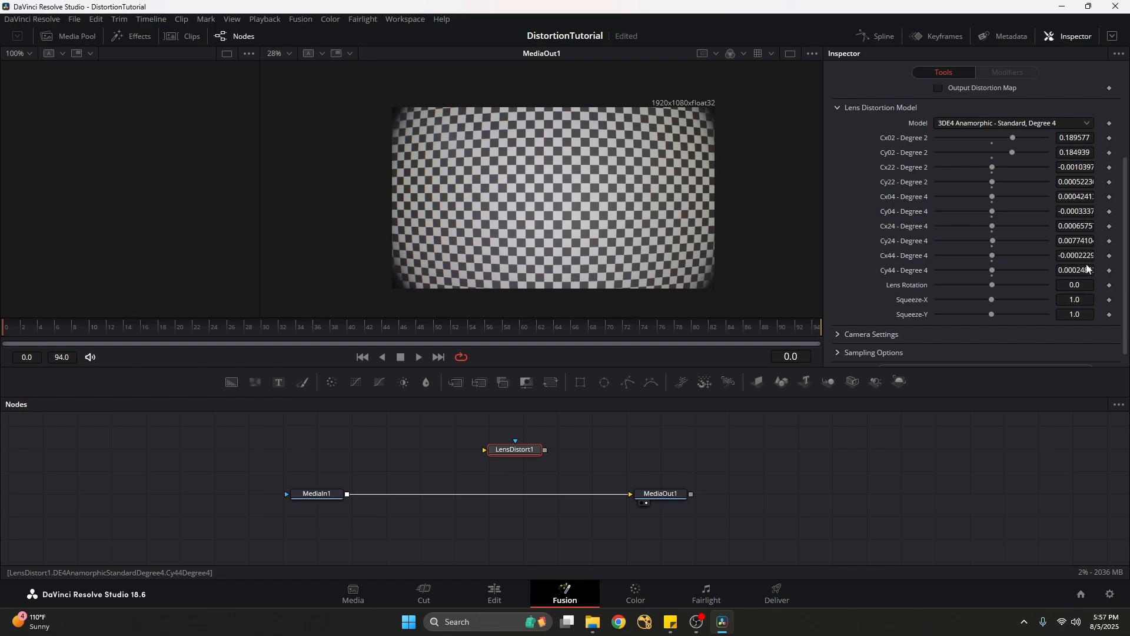
scroll(971, 282, down, 1)
click(841, 322)
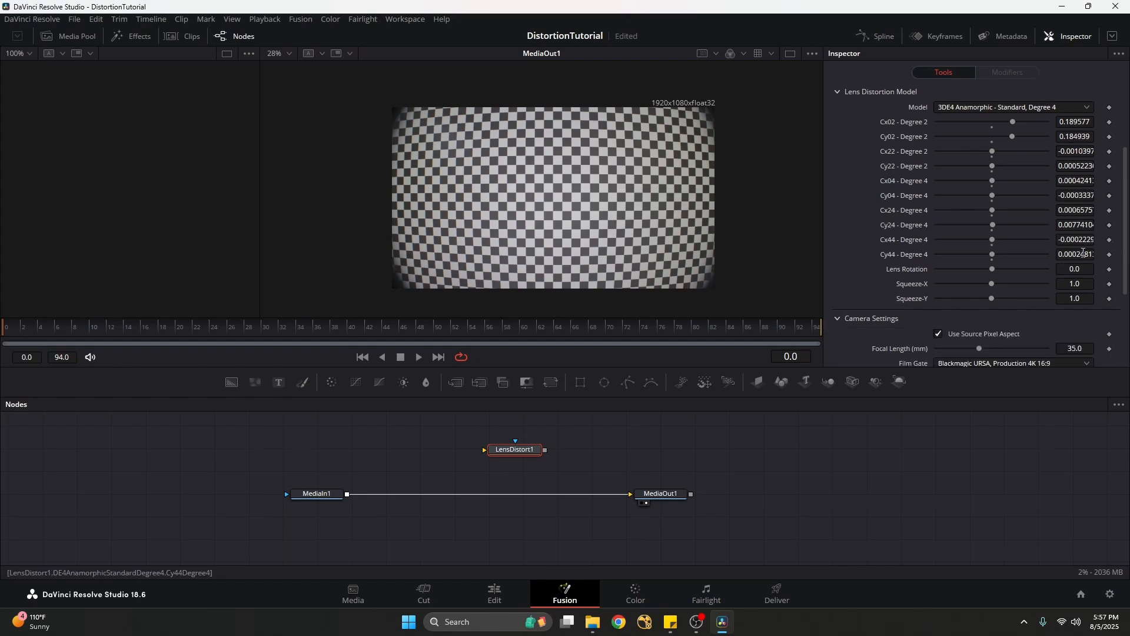
drag(1120, 224, 1128, 296)
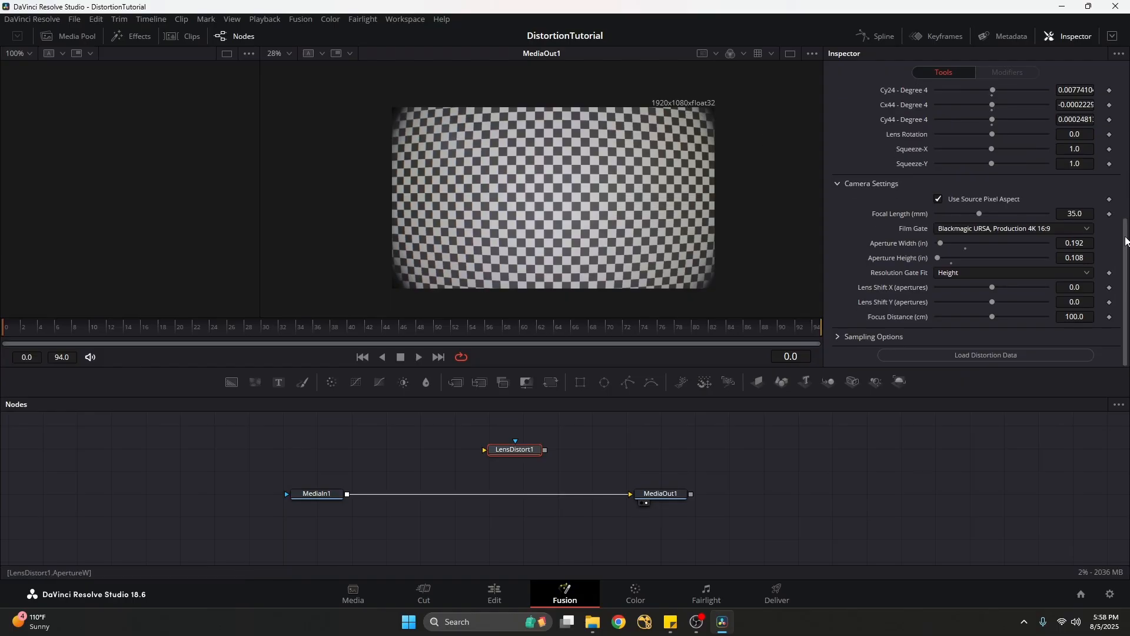
drag(1125, 235, 1128, 163)
drag(1127, 214, 1124, 234)
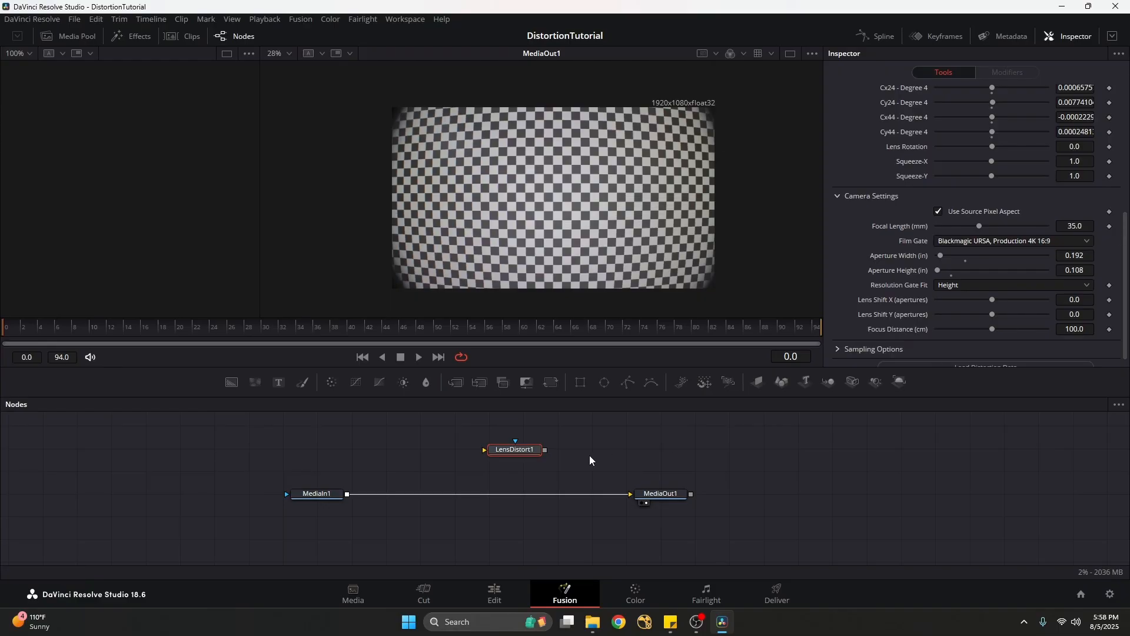
Insert LensDistort1 into the connection between MediaIn1 and MediaOut1
drag(519, 452, 494, 501)
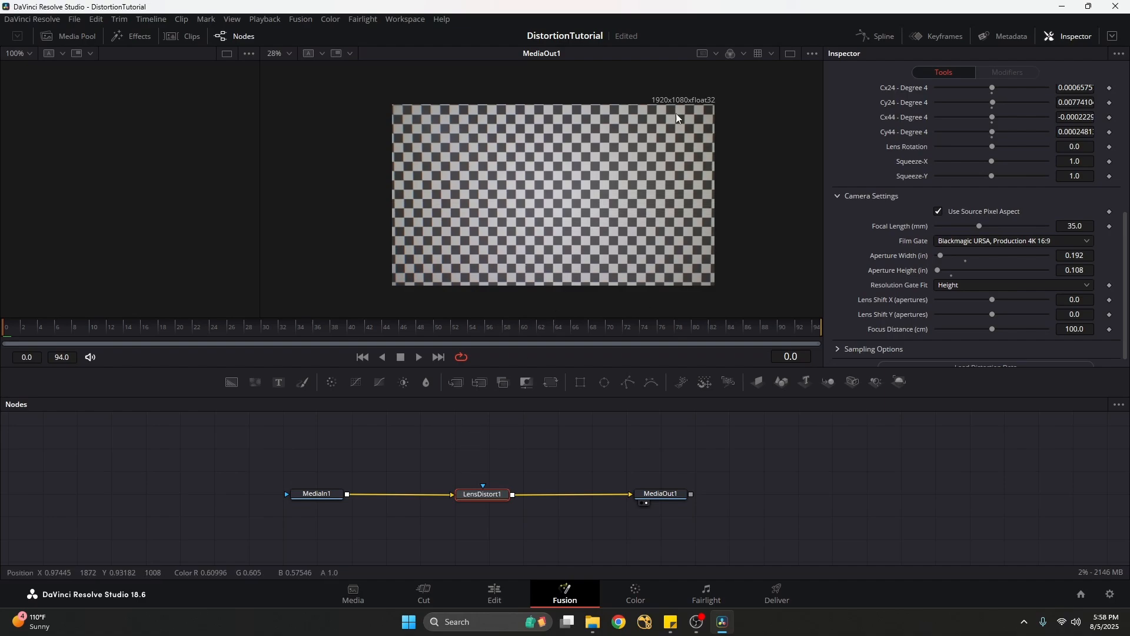
Duplicate LensDistort1, insert the copy between LensDistort1 and MediaOut1, and set the copy's mode to Distort
drag(486, 500, 446, 493)
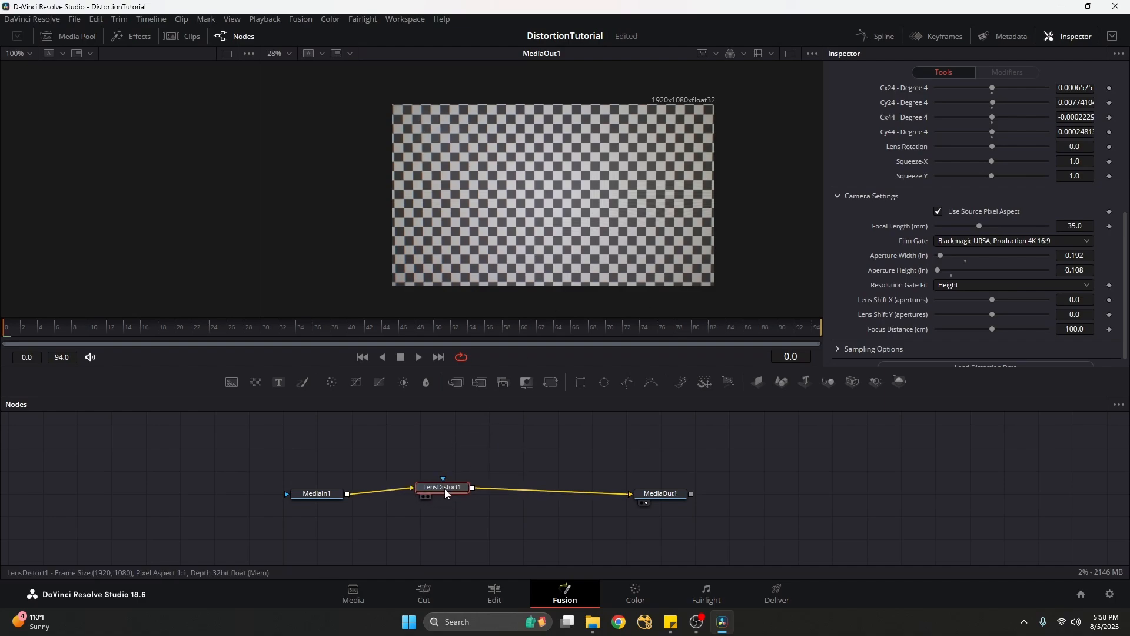
key(ctrl+c)
key(ctrl+v)
drag(580, 472, 549, 493)
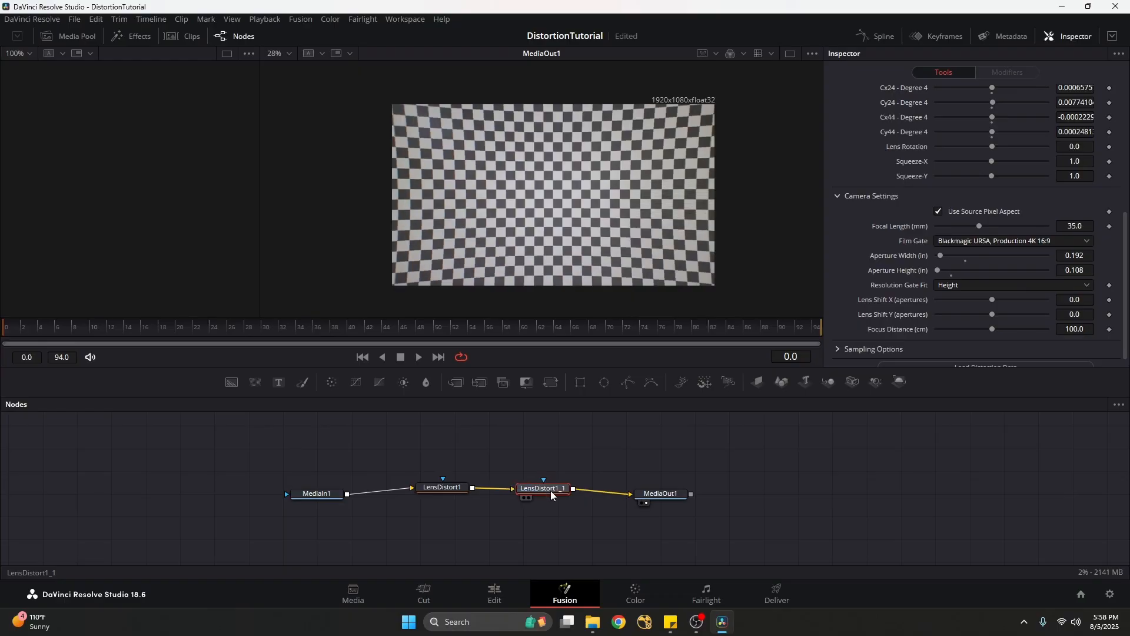
scroll(1115, 236, up, 10)
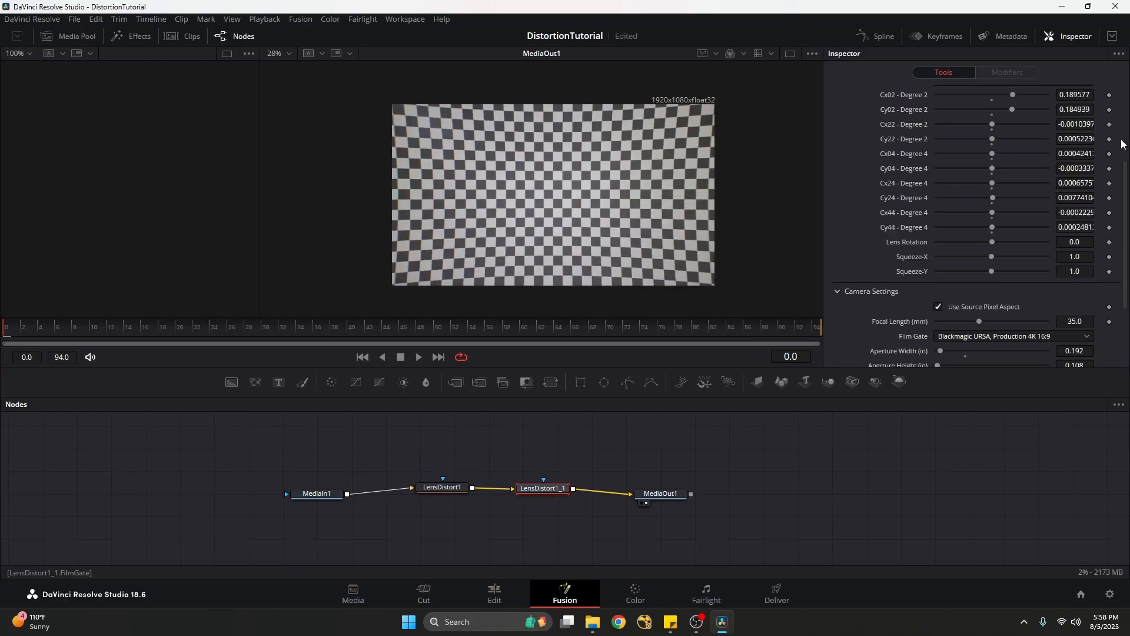
click(997, 144)
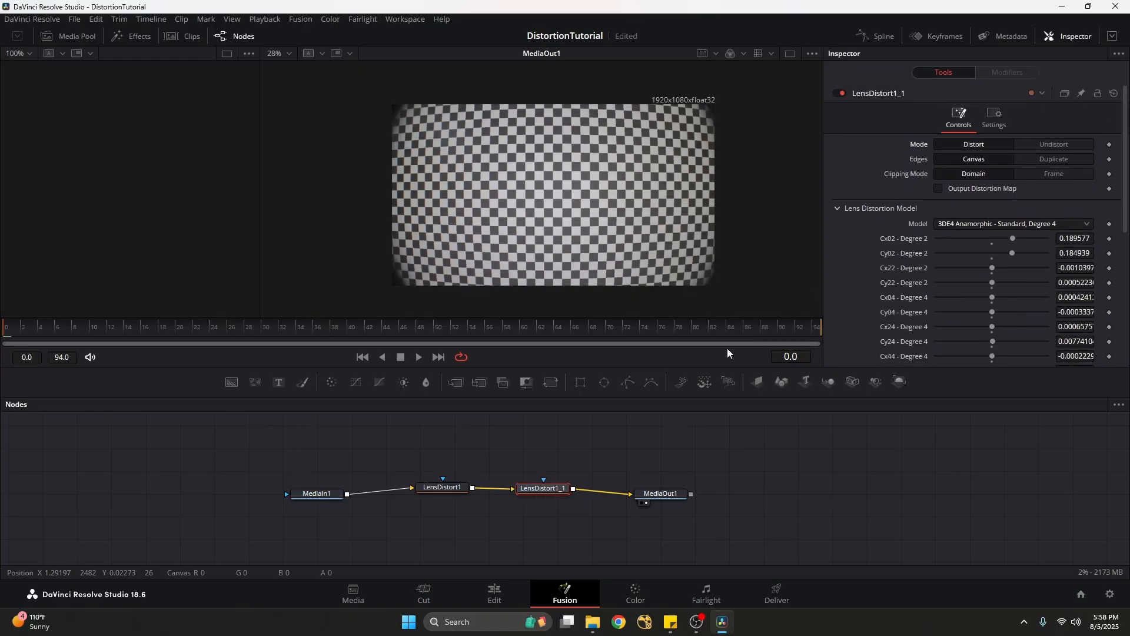
Toggle LensDistort1 and LensDistort1_1 off and on together to compare the redistorted checkerboard with the original footage
drag(574, 447, 432, 533)
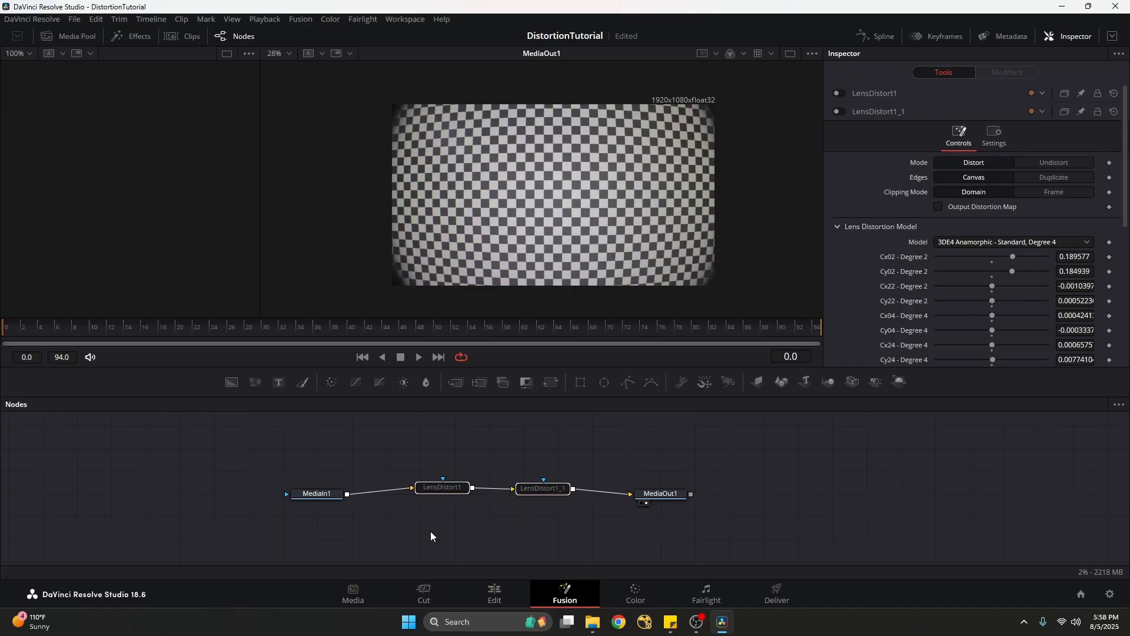
key(ctrl+p)
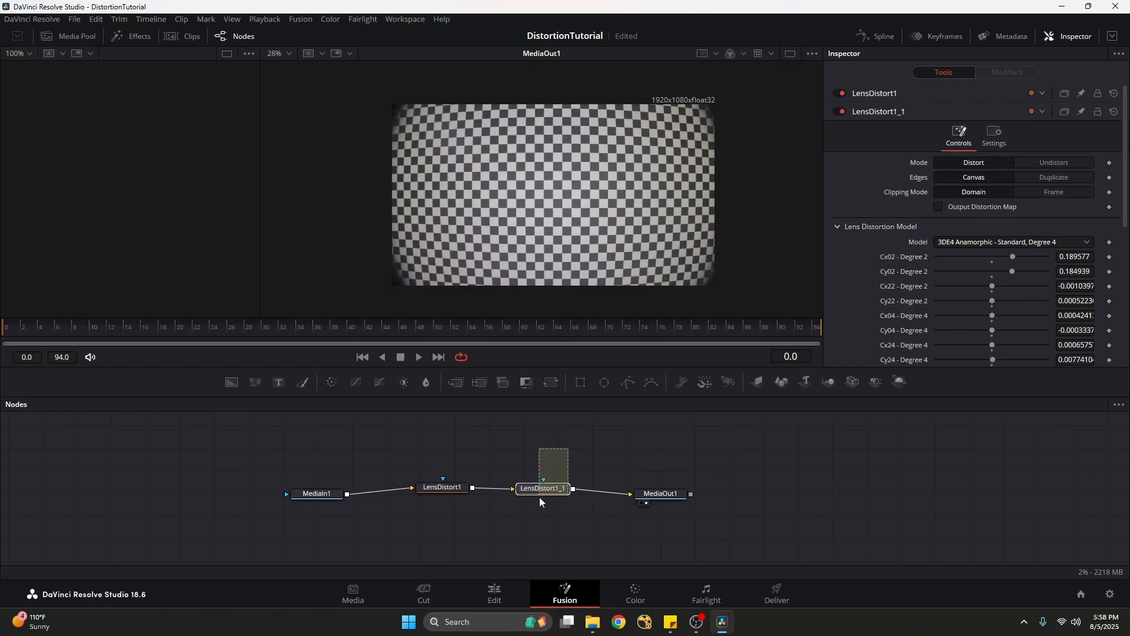
drag(574, 448, 539, 499)
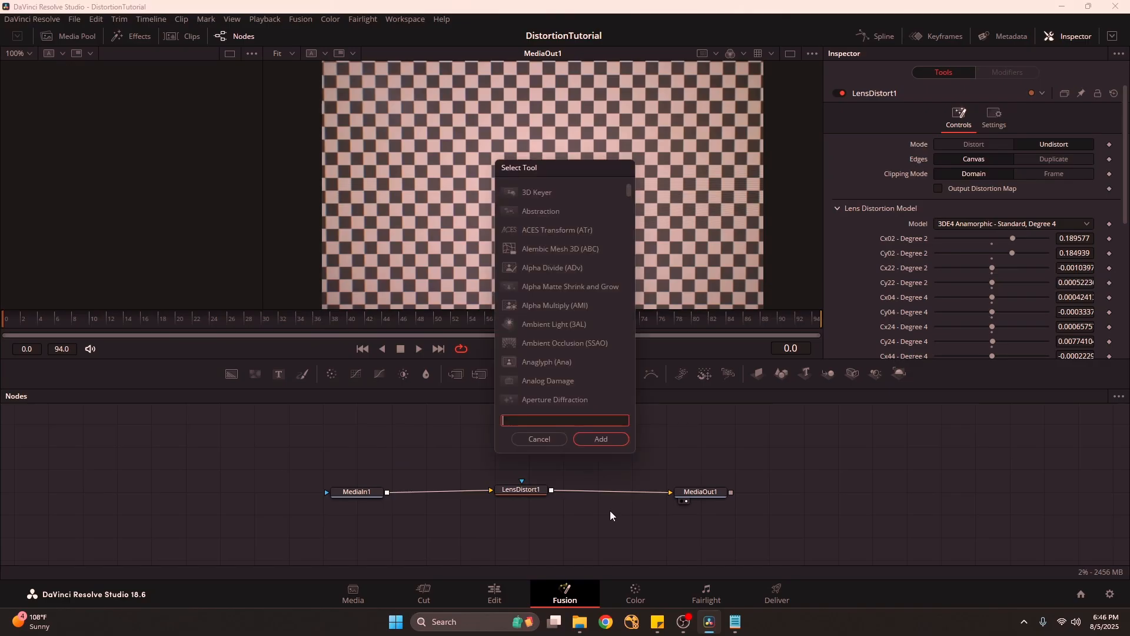
Add a second Lens Distort node above LensDistort1 and set its model to 3DE4 Anamorphic - Standard, Degree 4
text(lens)
key(Return)
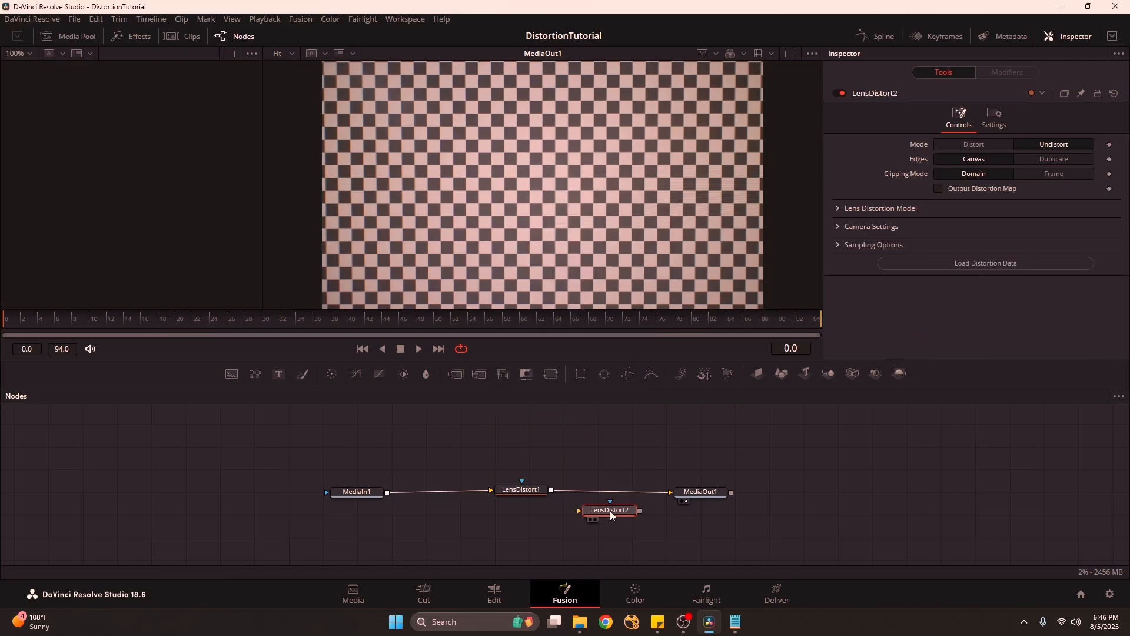
drag(612, 516, 568, 451)
click(881, 208)
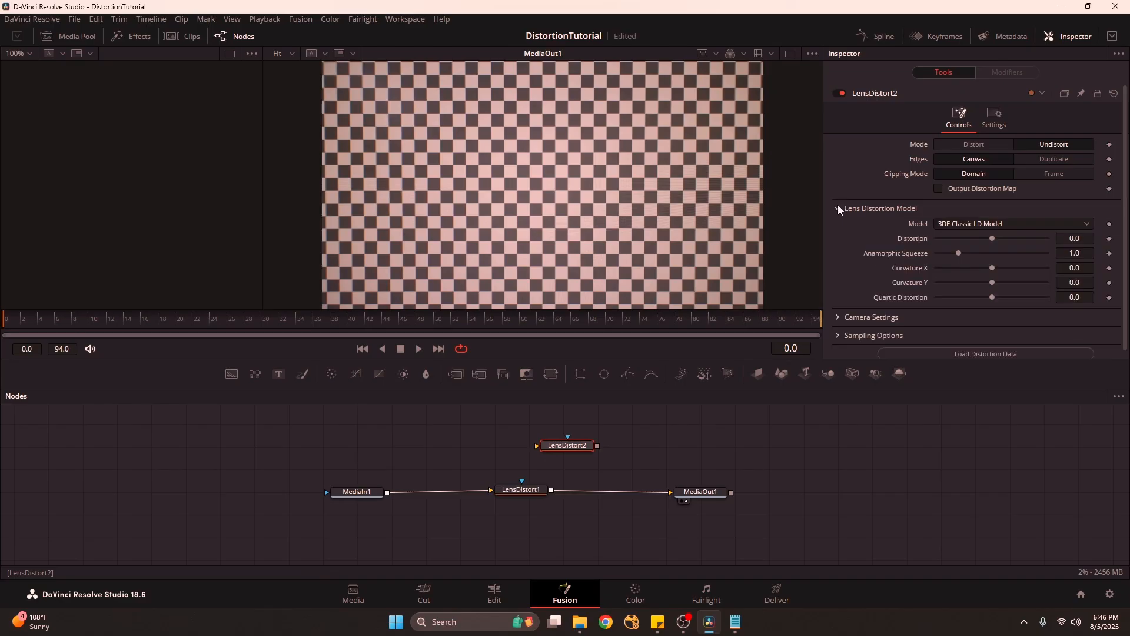
click(1012, 224)
click(1001, 252)
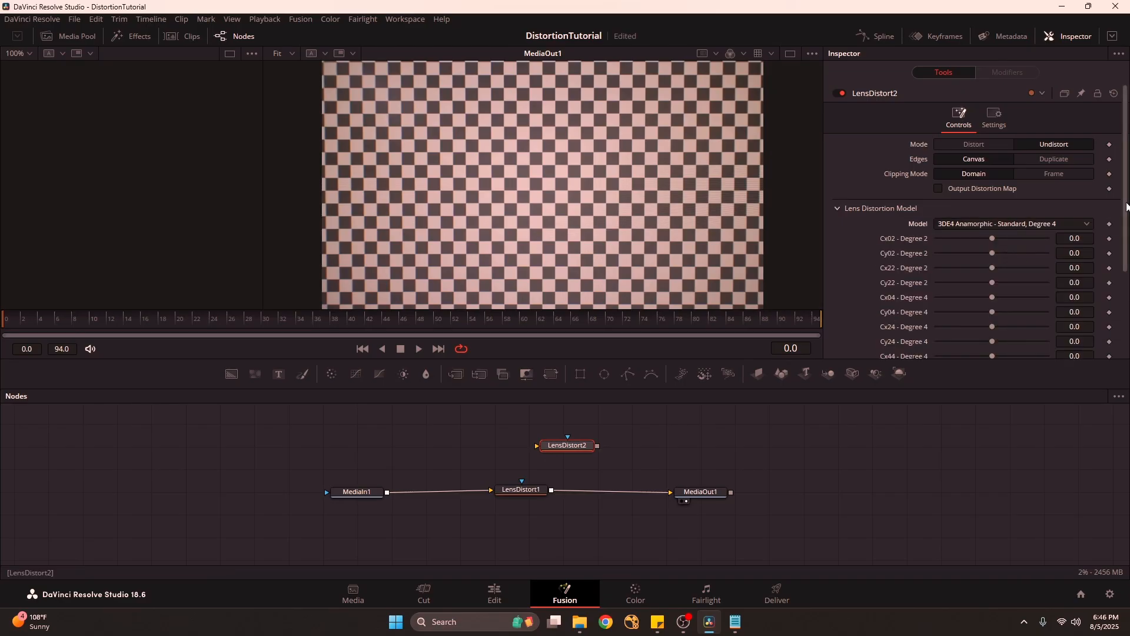
Set LensDistort2's Cx02 - Degree 2 to 0.189577, the distortionNumeratorX00 value from 1232555803.nk
scroll(1088, 303, down, 2)
mouse_move(736, 622)
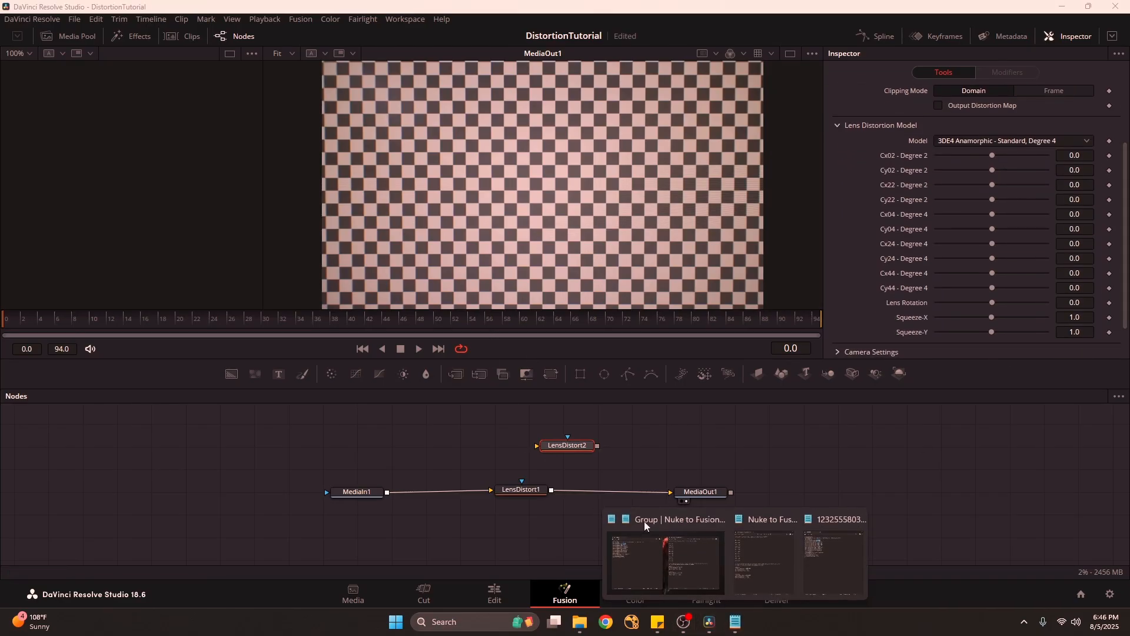
click(815, 557)
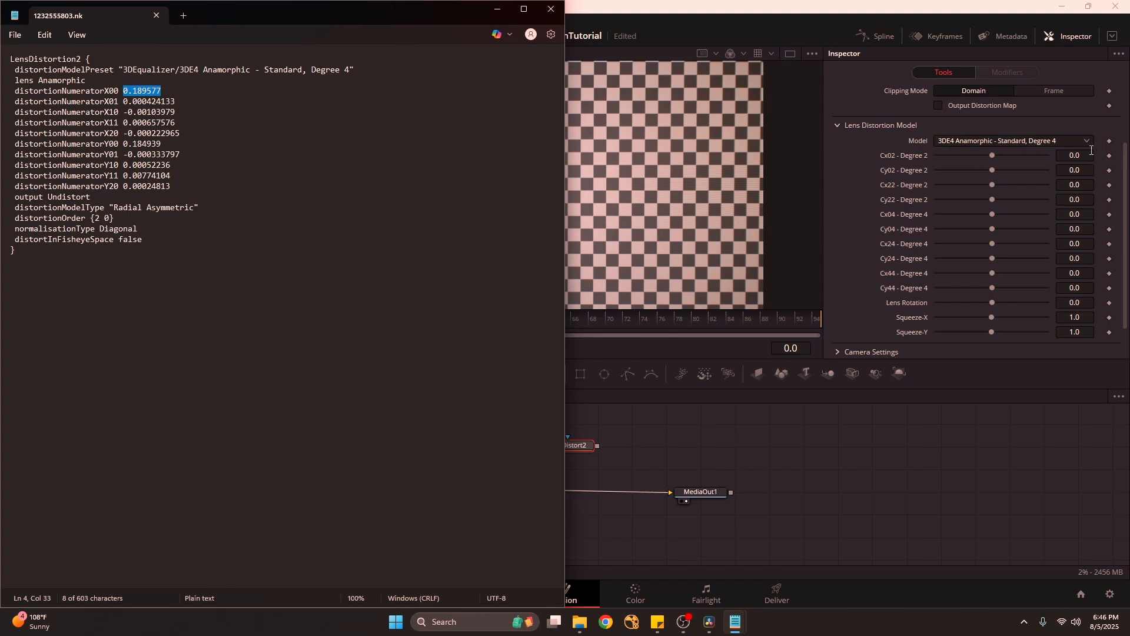
click(1091, 152)
text(0.189577)
key(Tab)
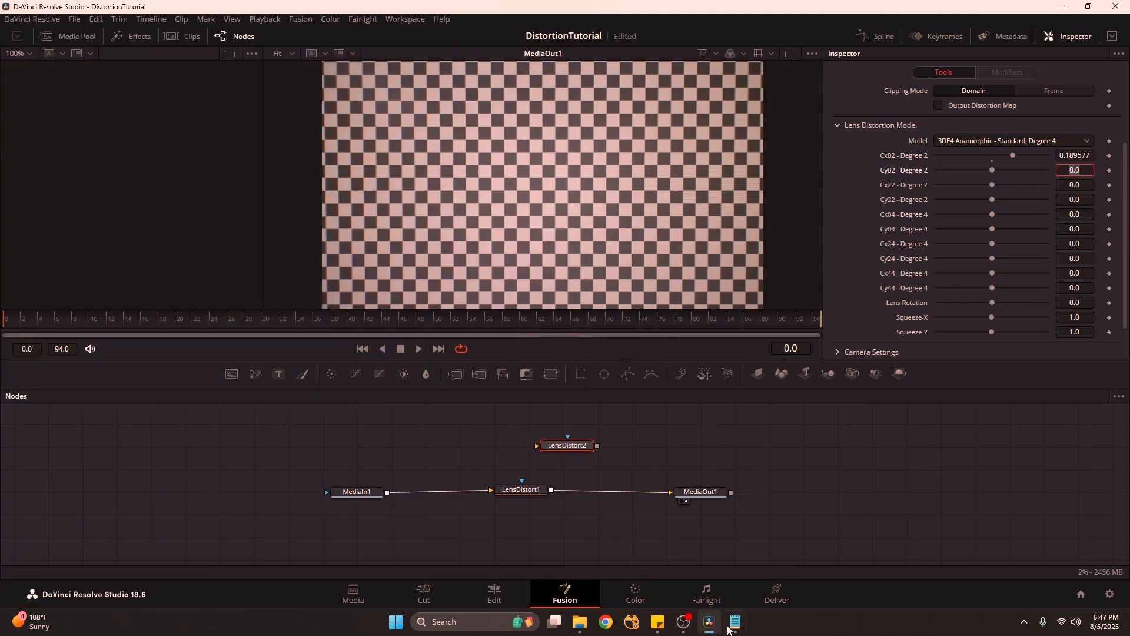
Copy distortionNumeratorX01, 0.000424133, from 1232555803.nk into LensDistort2's Cy02 - Degree 2
mouse_move(733, 624)
click(830, 560)
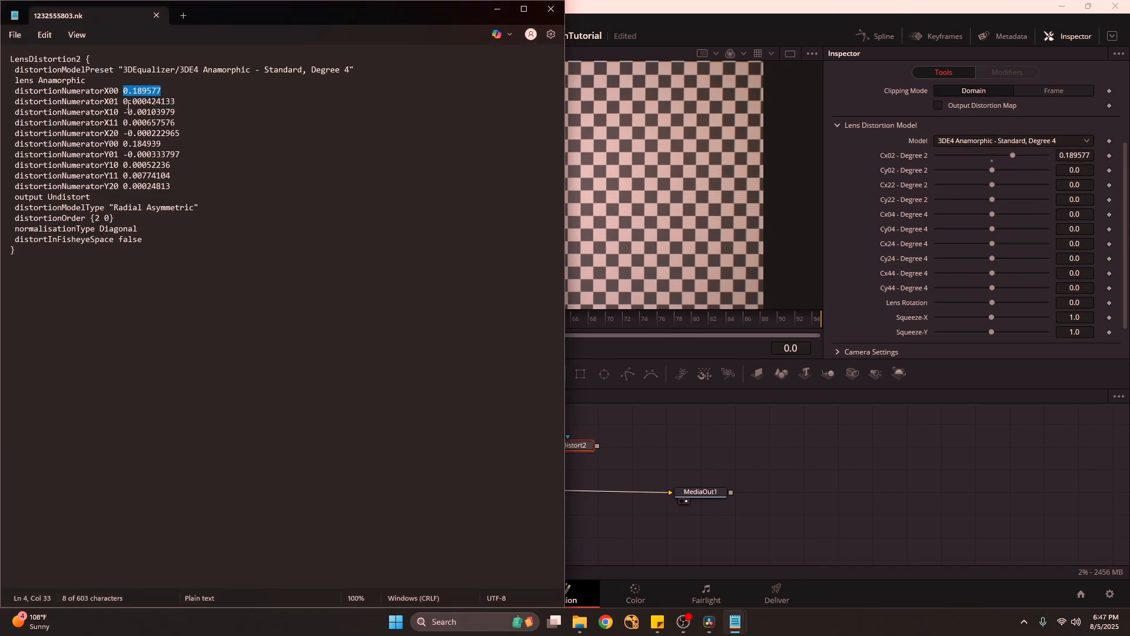
drag(124, 101, 177, 103)
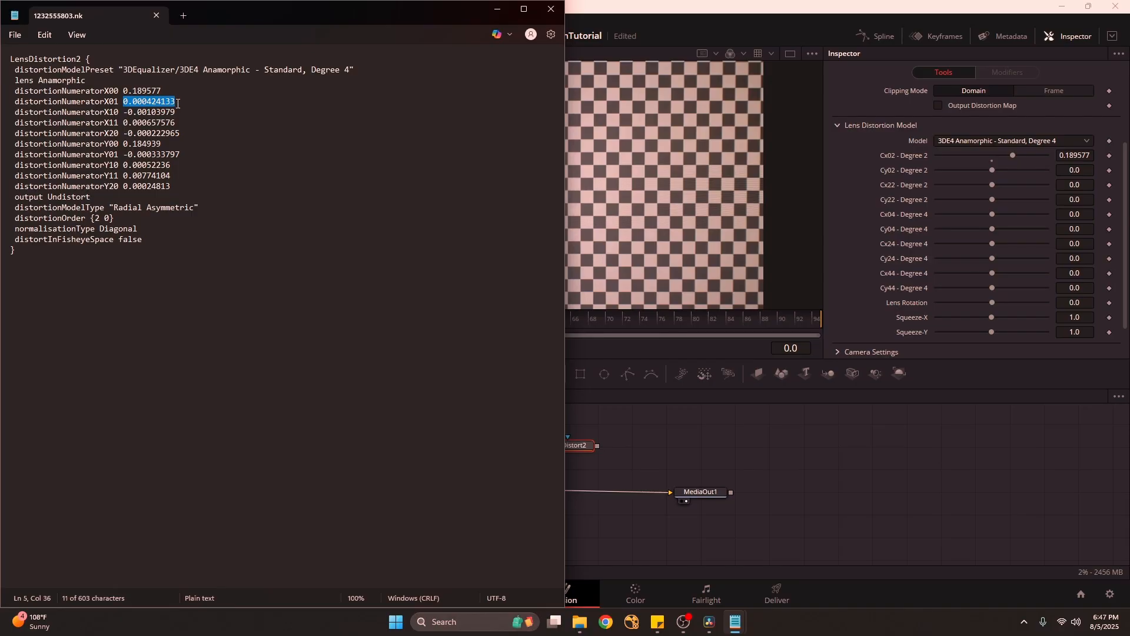
key(ctrl+c)
click(1036, 209)
key(ctrl+v)
key(Tab)
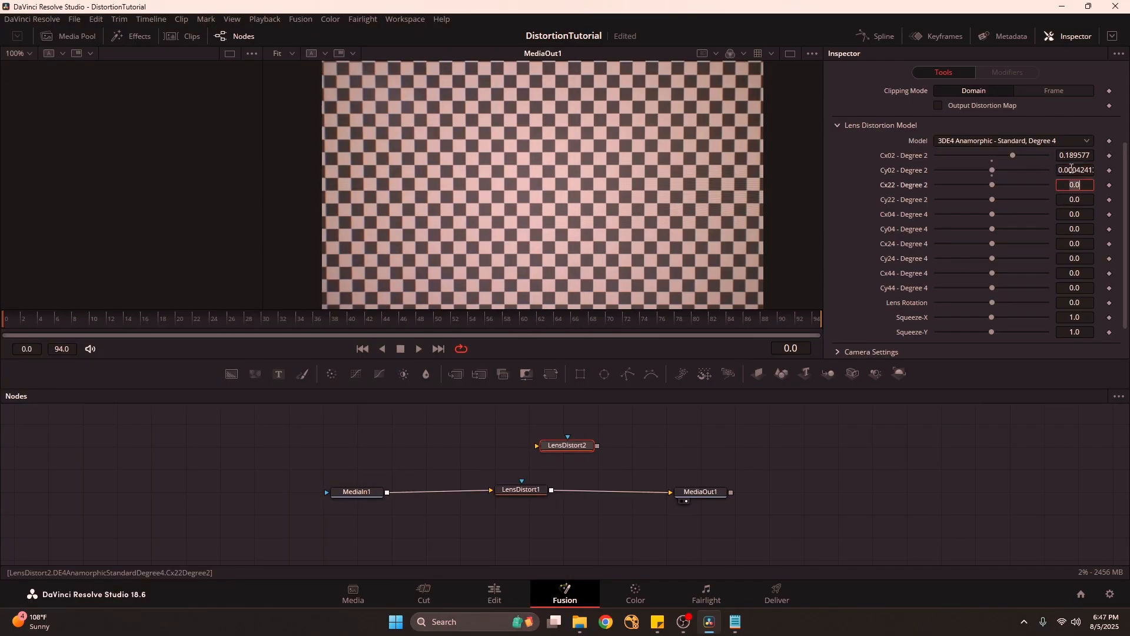
Examine the order of the X and Y distortionNumerator entries in 1232555803.nk
mouse_move(743, 624)
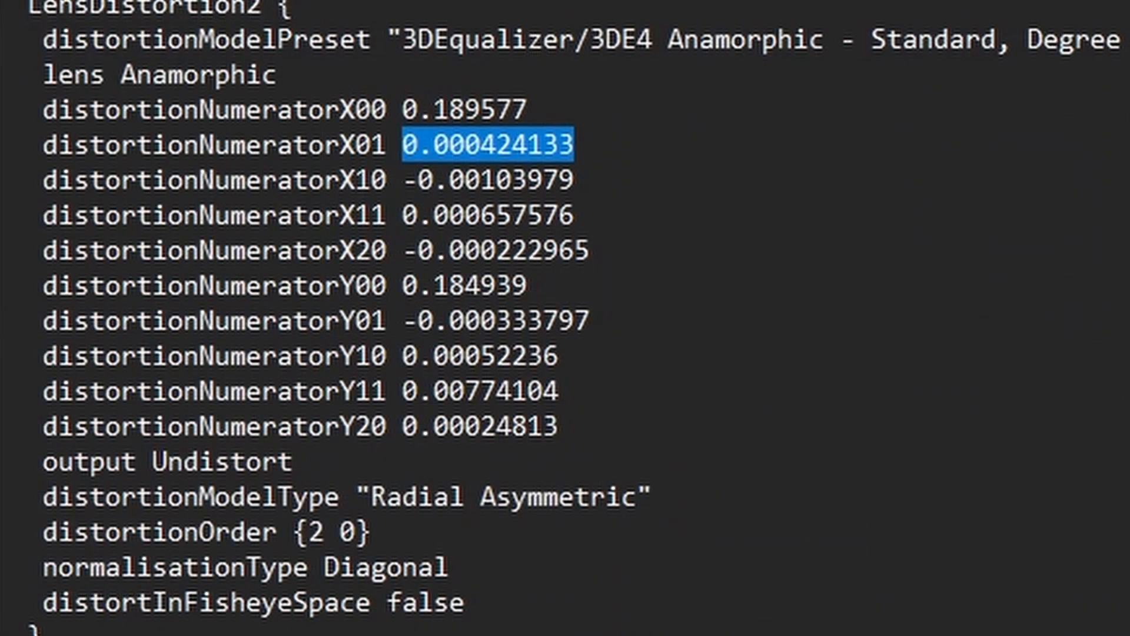
click(598, 141)
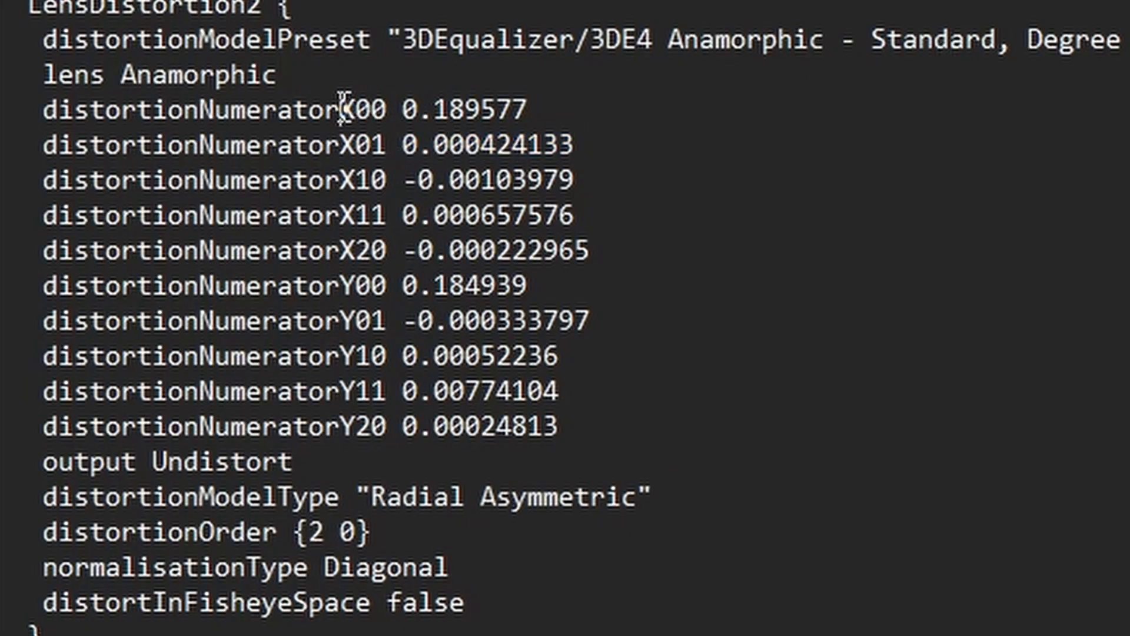
click(342, 144)
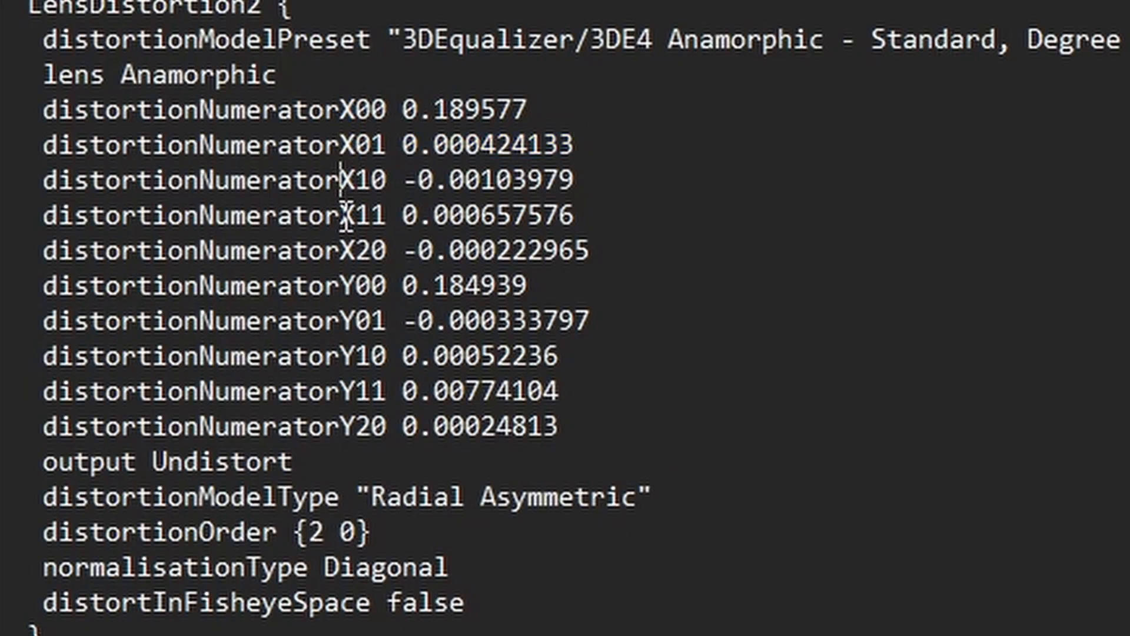
click(344, 250)
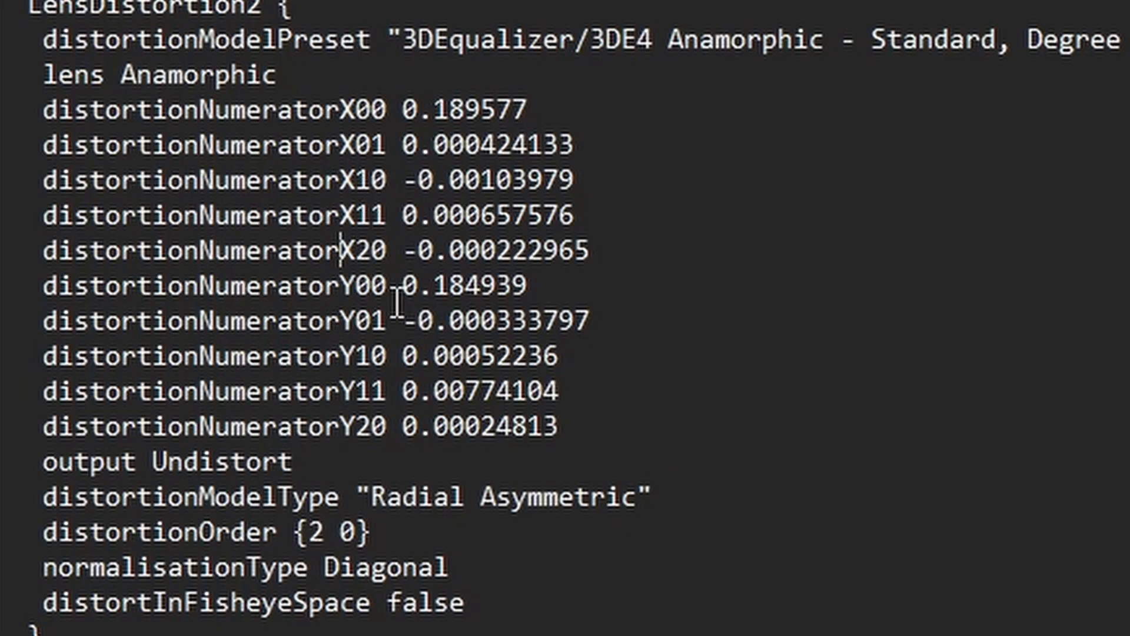
click(343, 284)
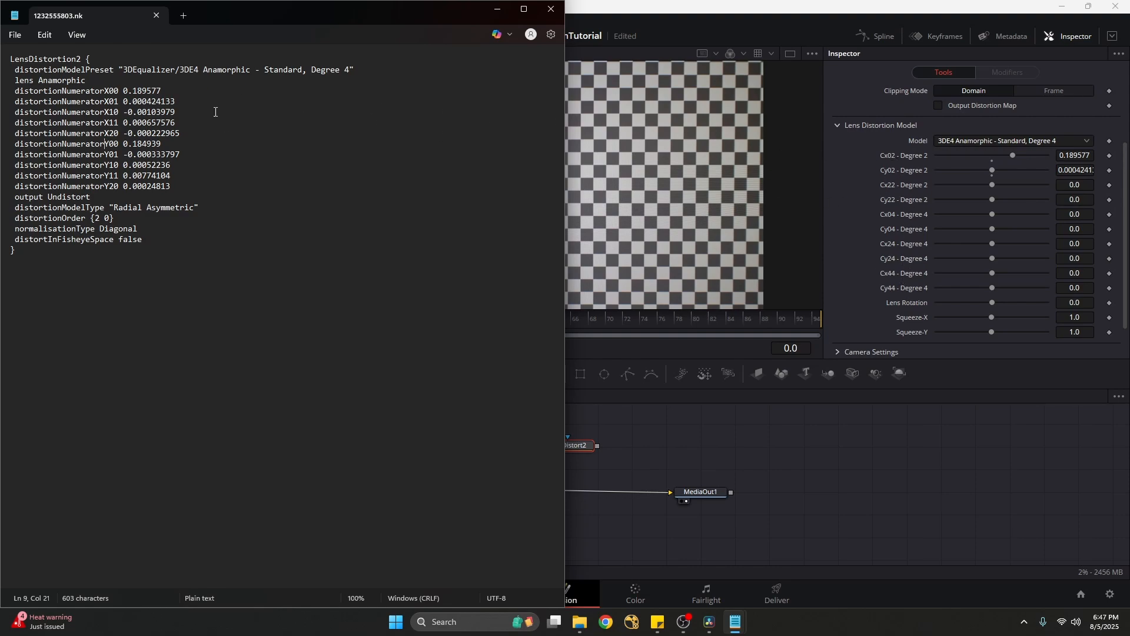
click(104, 91)
Fill LensDistort2's Cx22 through Cy44 in file order: -0.00103979, 0.000657576, -0.000222965, 0.184939, -0.000333797, 0.00052236, 0.00774104, 0.00024813
drag(123, 122, 175, 123)
double_click(1075, 199)
key(ctrl+v)
drag(123, 154, 179, 154)
double_click(1075, 273)
key(ctrl+v)
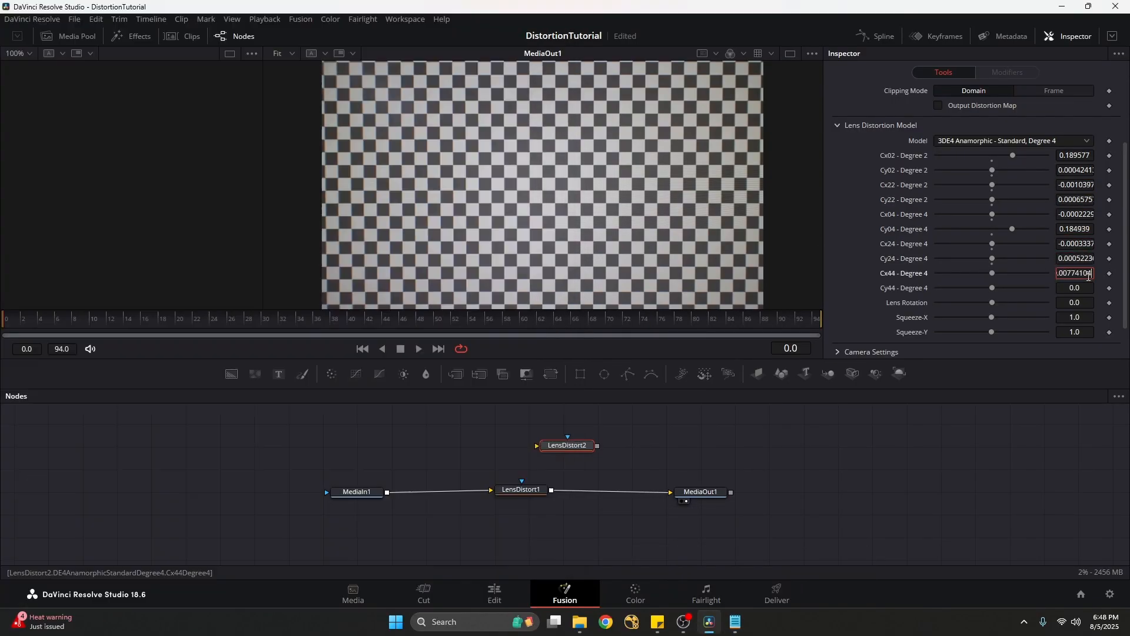
double_click(1074, 287)
key(ctrl+v)
Lower LensDistort1 and MediaOut1 in the node graph, reposition LensDistort2 above them, and connect MediaIn1 to LensDistort2
drag(684, 460, 698, 467)
drag(786, 525, 454, 477)
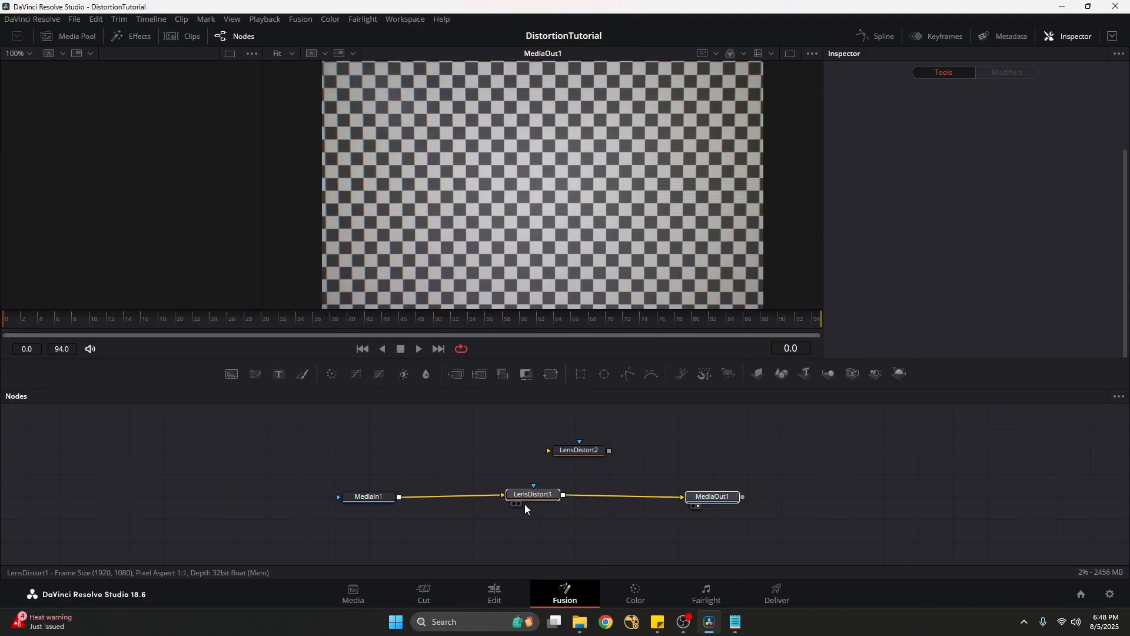
drag(551, 500, 585, 516)
click(586, 516)
drag(579, 450, 535, 439)
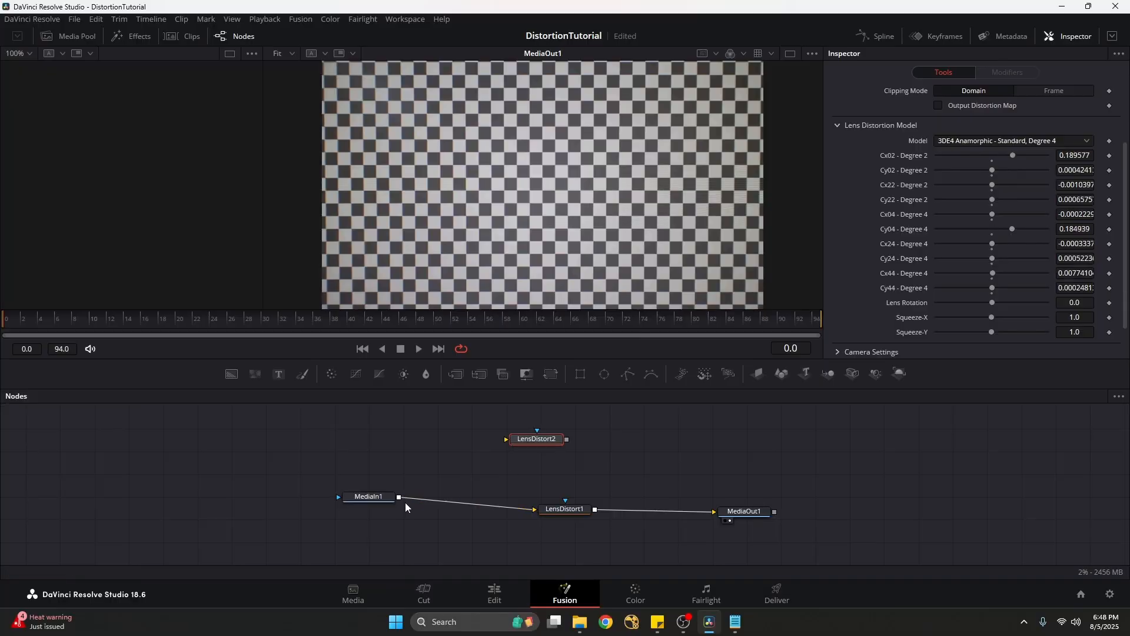
drag(399, 497, 546, 439)
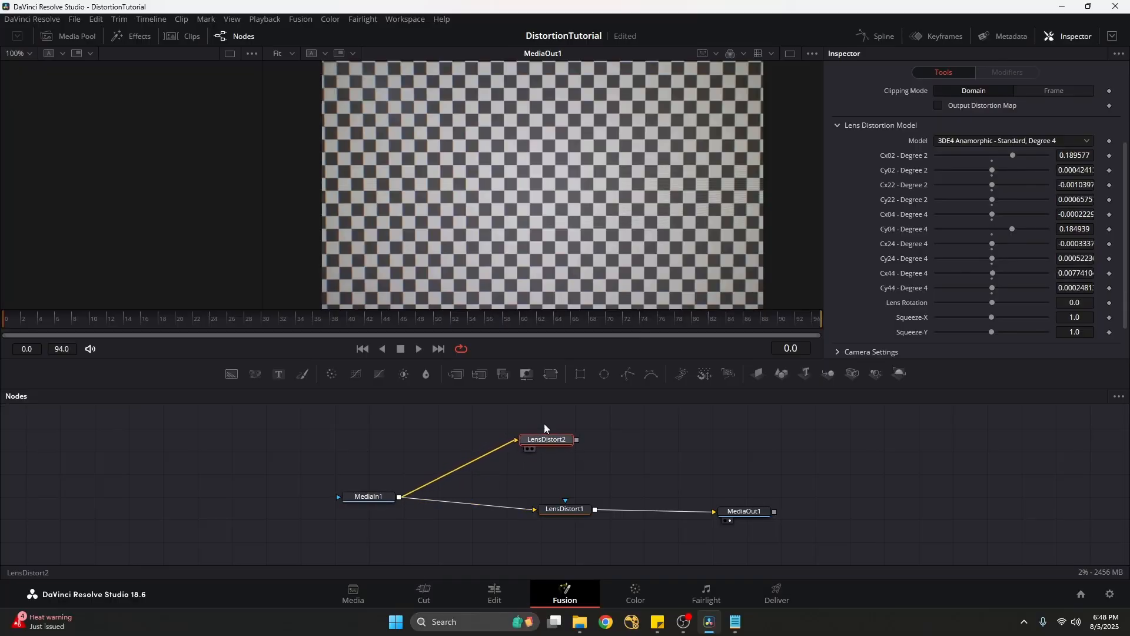
View LensDistort1 and LensDistort2 alternately in the viewer to compare their undistorted checkerboards
scroll(617, 171, down, 2)
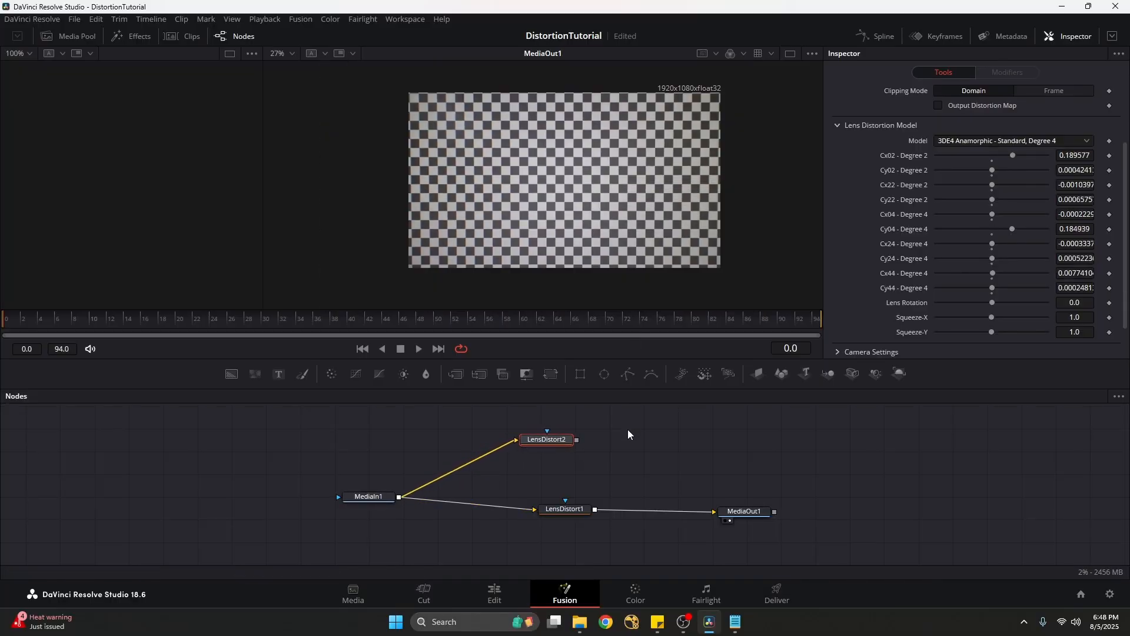
drag(623, 461, 561, 516)
key(2)
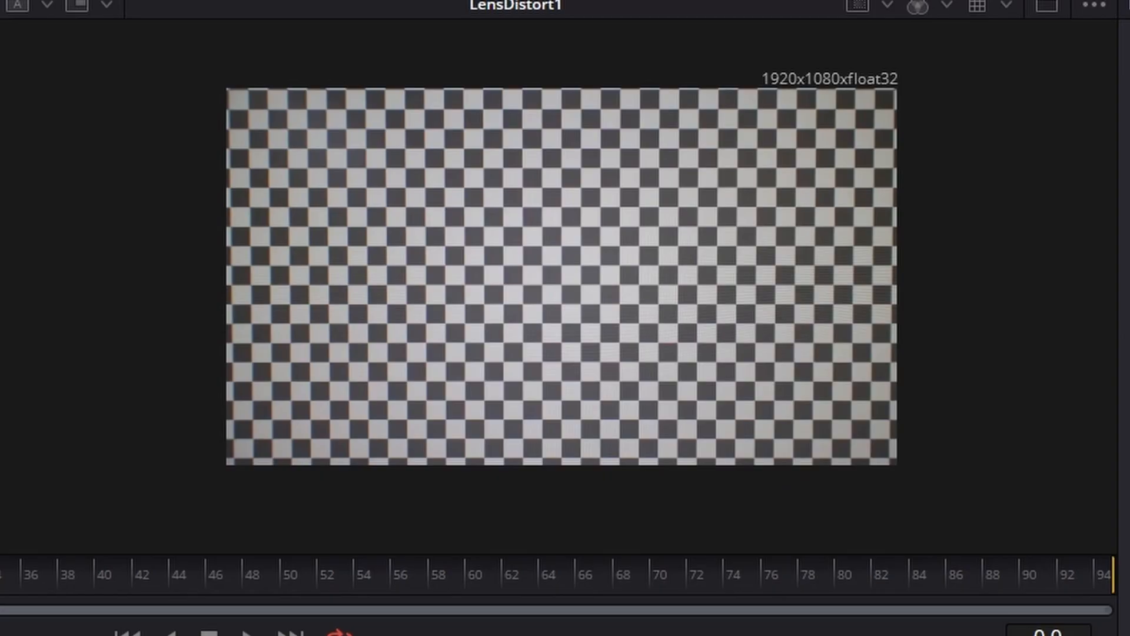
key(2)
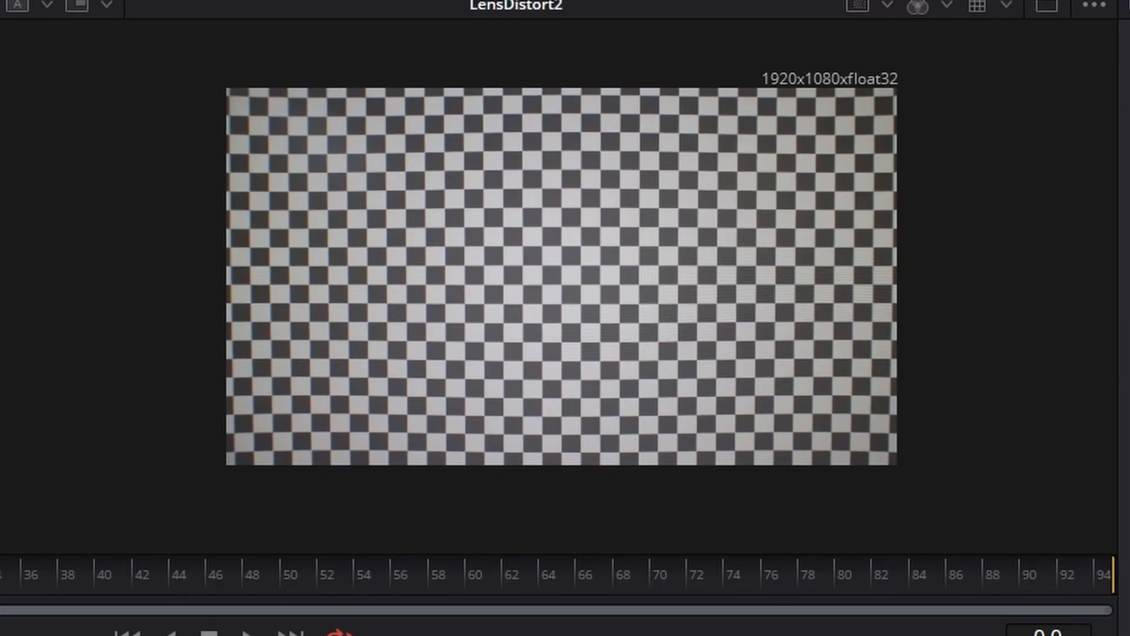
key(2)
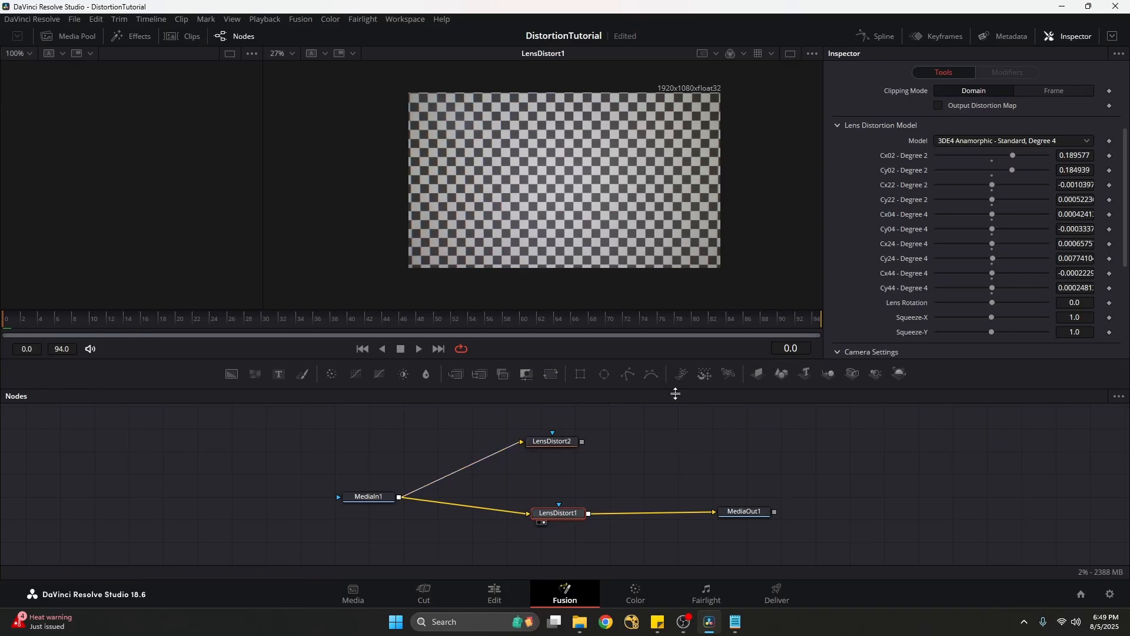
click(552, 441)
key(2)
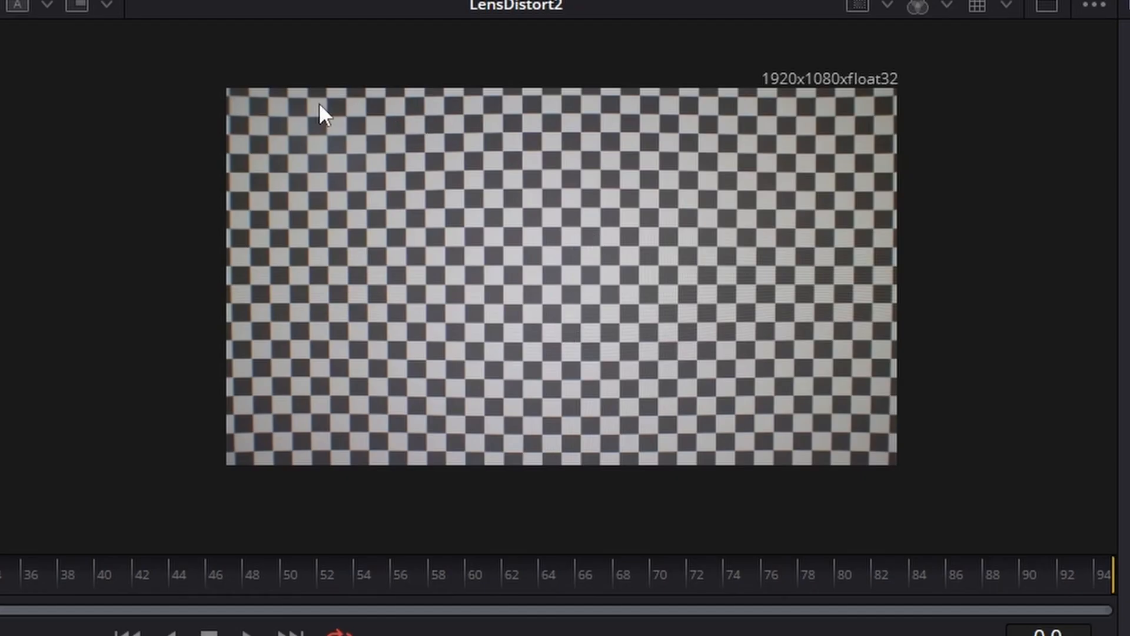
Examine the straightness of the checkerboard lines along the edges and corners of LensDistort2's output
scroll(252, 94, up, 3)
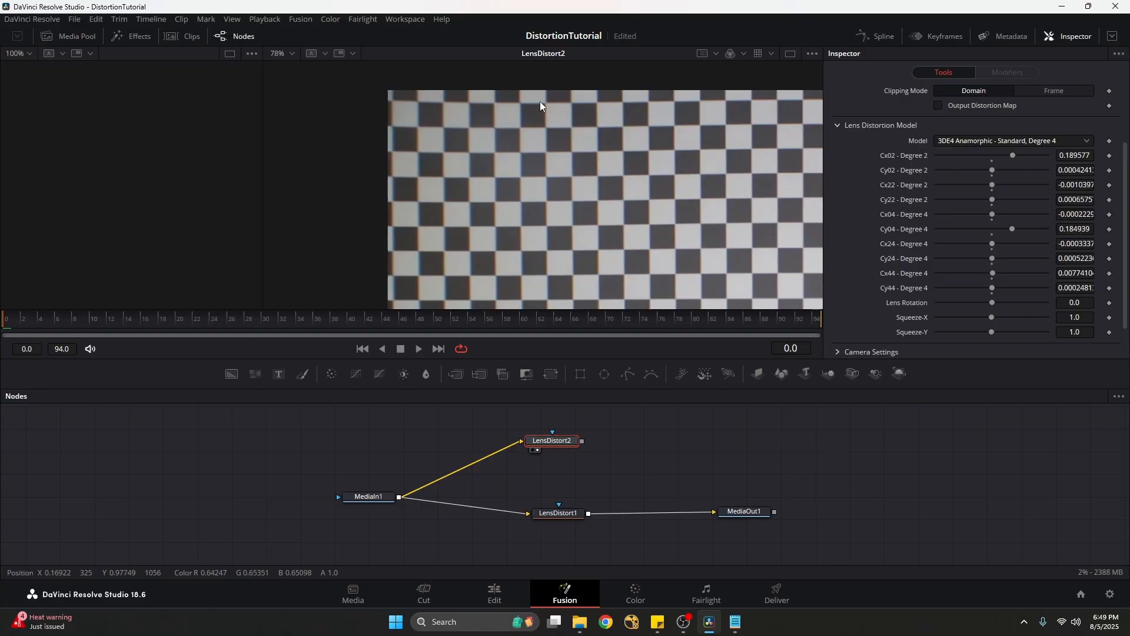
scroll(484, 183, down, 3)
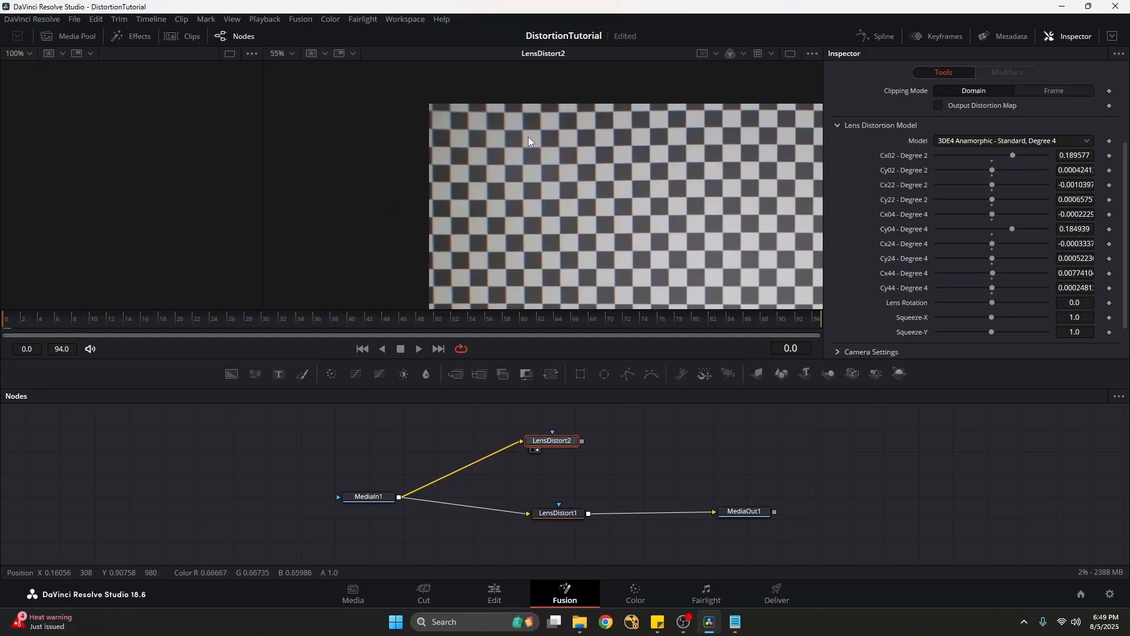
scroll(1023, 189, up, 1)
scroll(780, 140, up, 1)
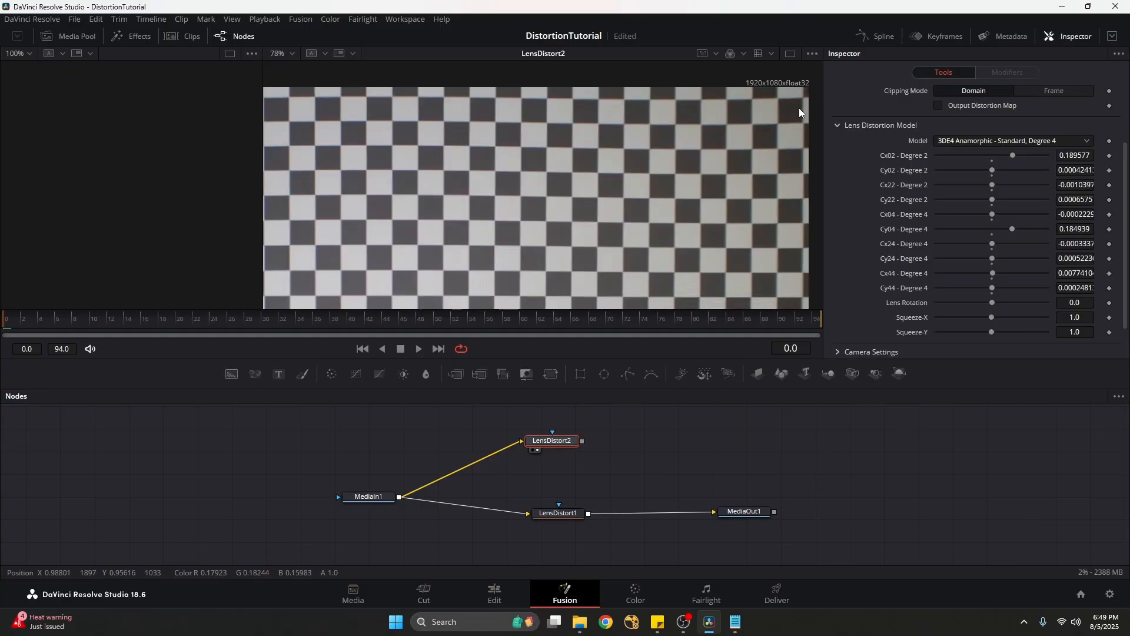
scroll(766, 126, down, 2)
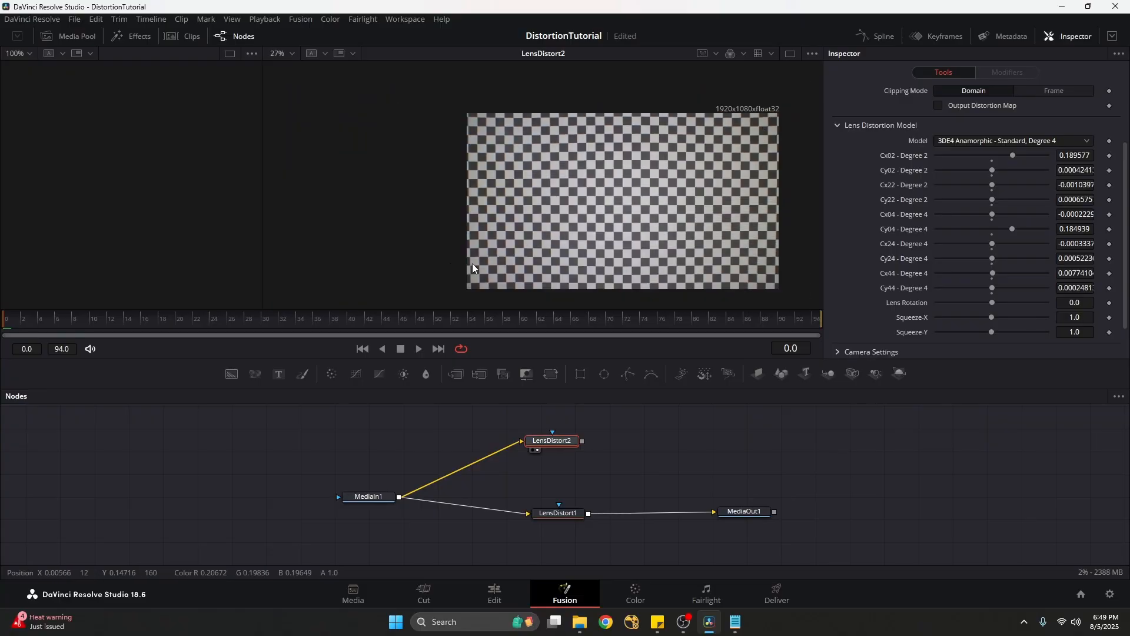
scroll(481, 264, up, 1)
scroll(482, 264, down, 1)
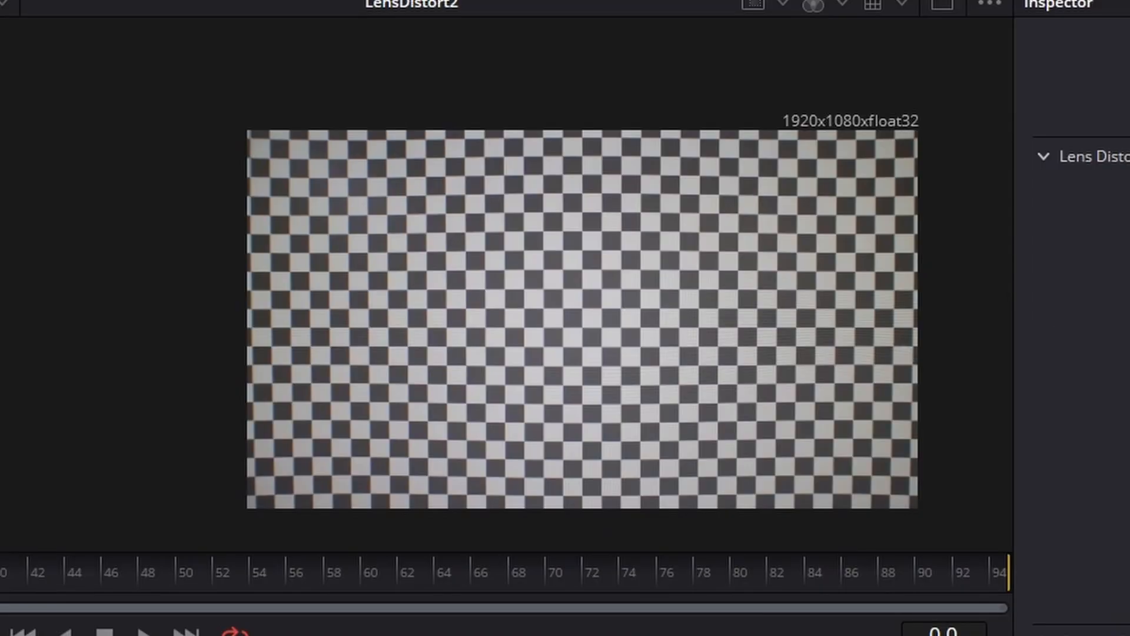
Alternate the viewer between LensDistort1 and LensDistort2 to compare their undistorted checkerboards and distortion coefficients
key(2)
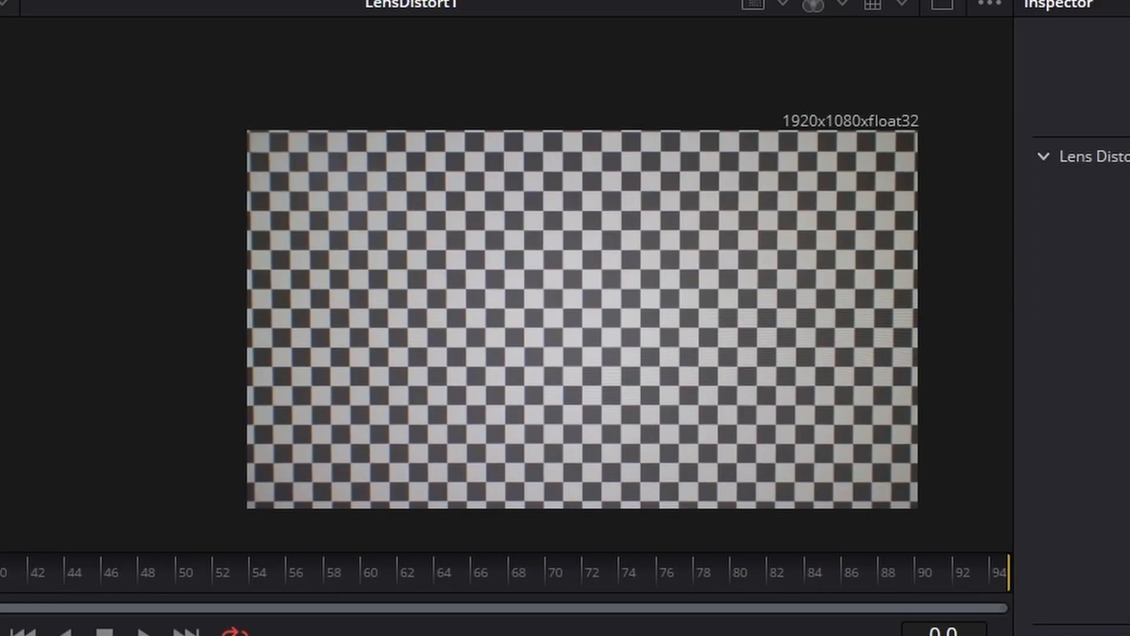
key(2)
key(2)
key(2)
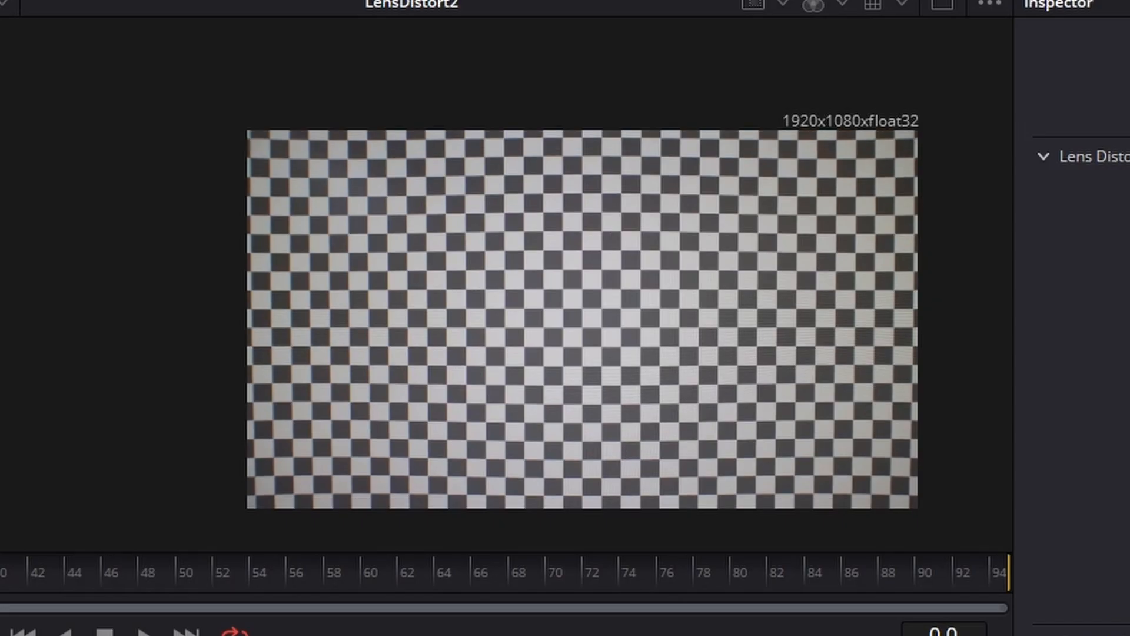
key(2)
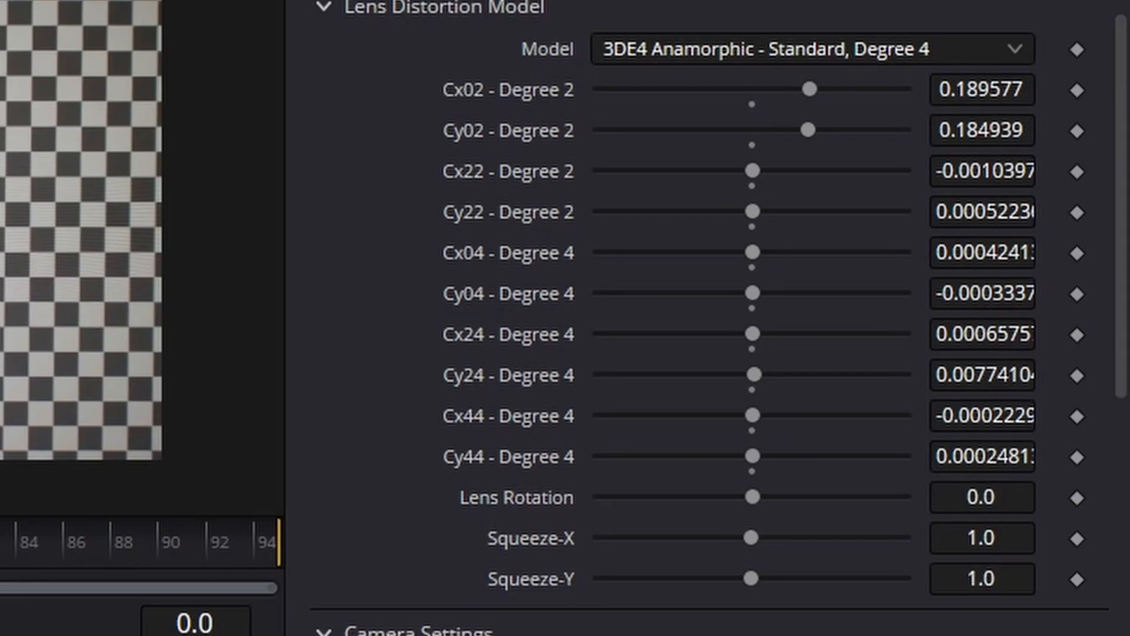
key(2)
click(570, 506)
key(2)
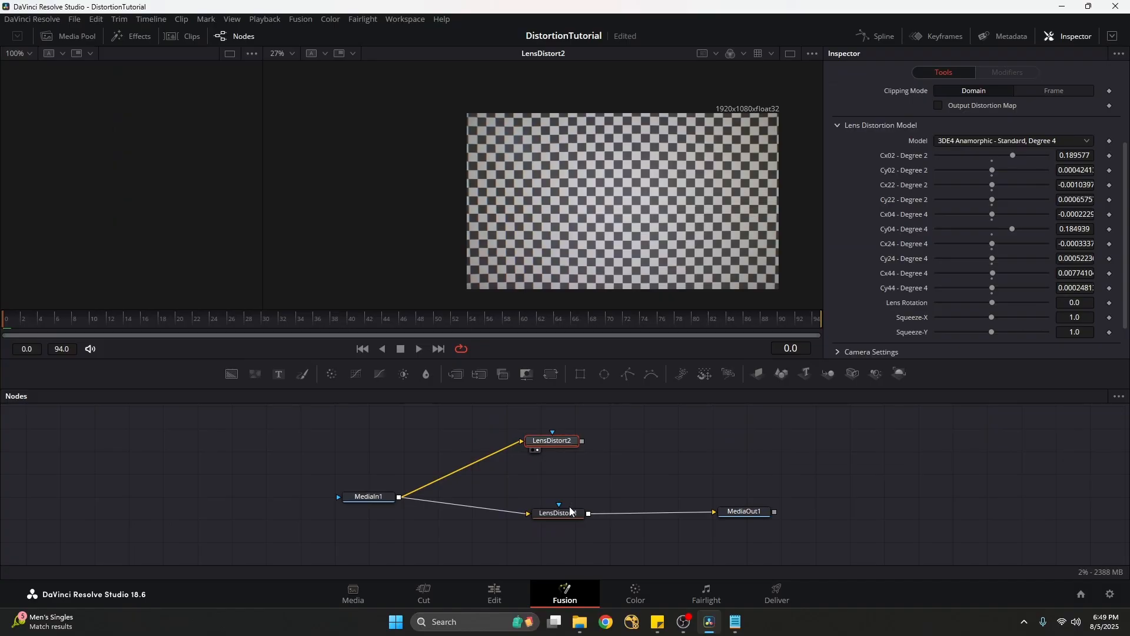
click(569, 506)
Select LensDistort2 and expand its Camera Settings so all aperture and lens options are accessible
click(559, 444)
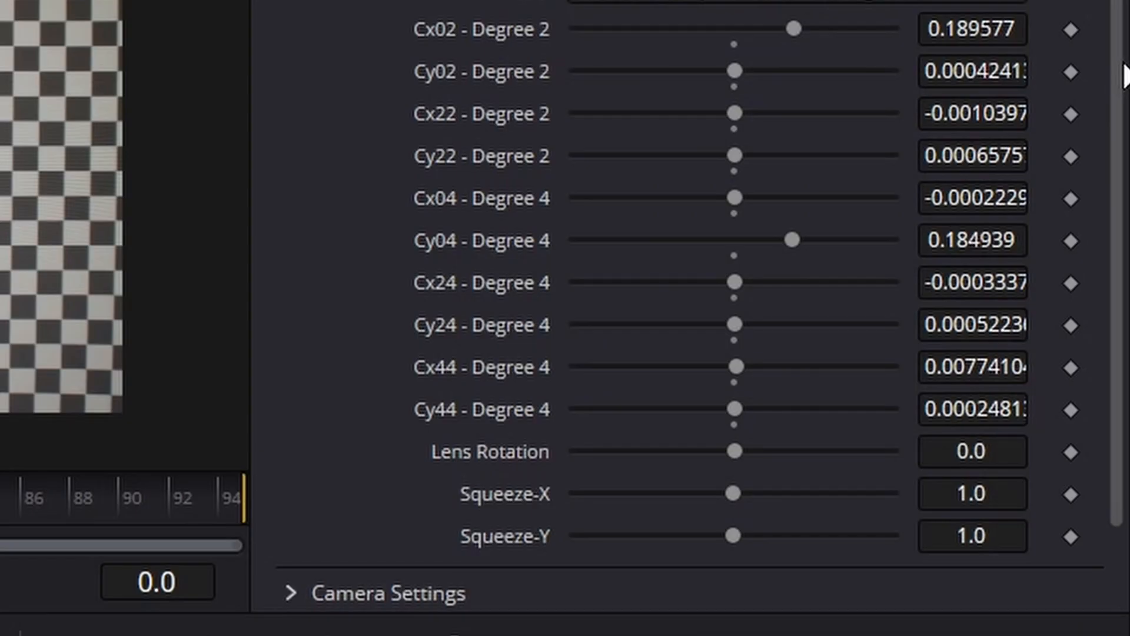
drag(1125, 170, 1124, 196)
drag(1116, 150, 1116, 164)
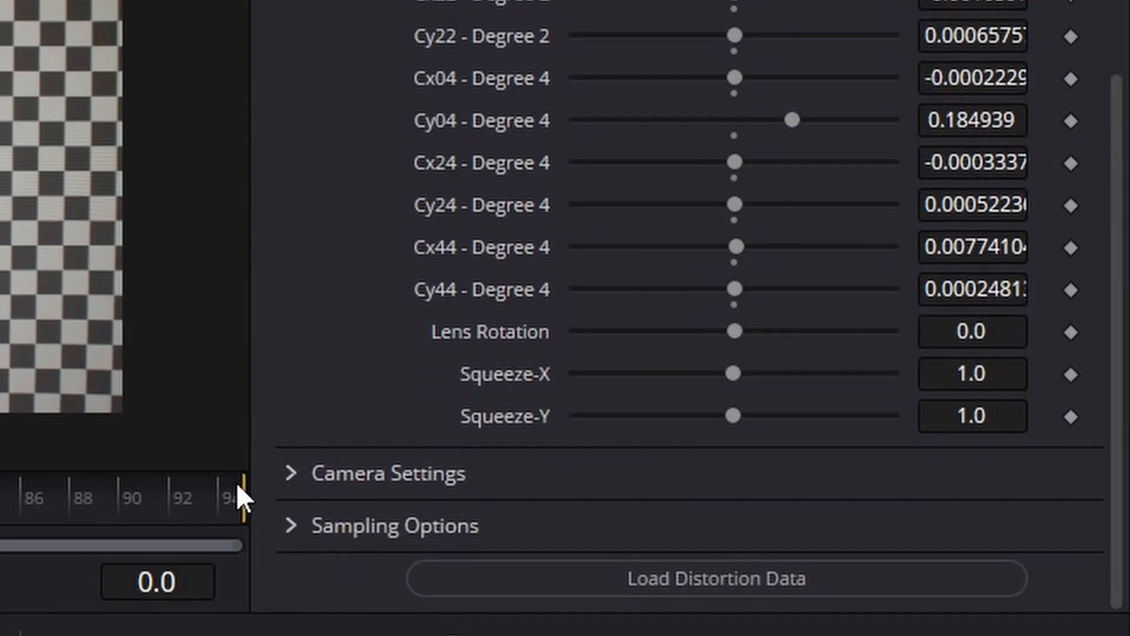
click(300, 472)
drag(1117, 280, 1123, 515)
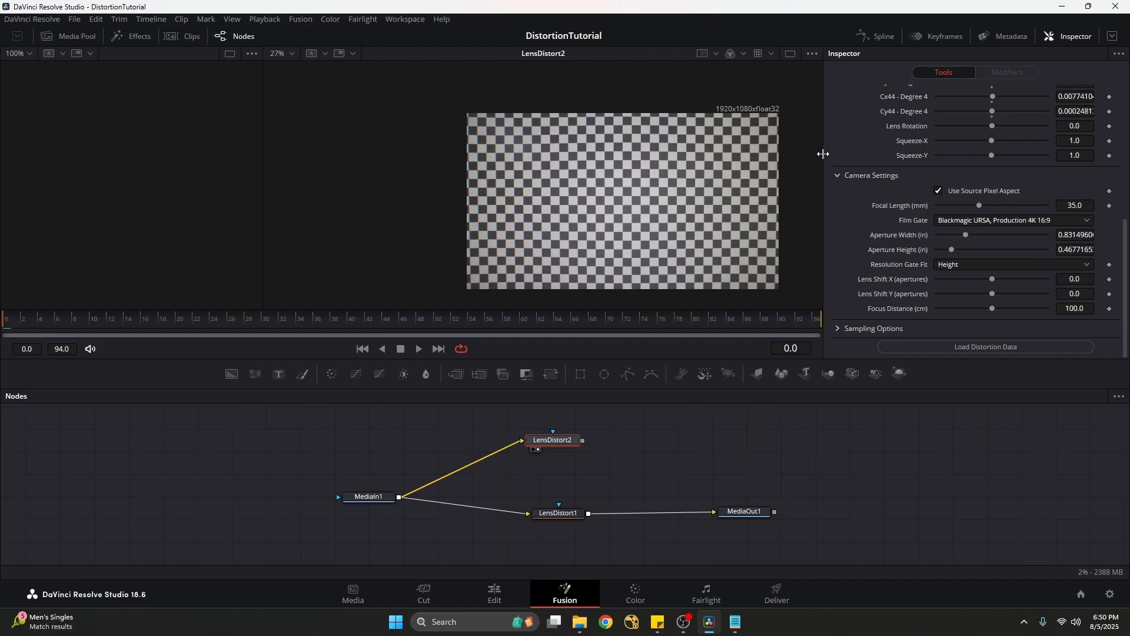
Try to set LensDistort2's aperture width to 1920 and height to 1080, and to raise the width past its slider limit
click(1076, 235)
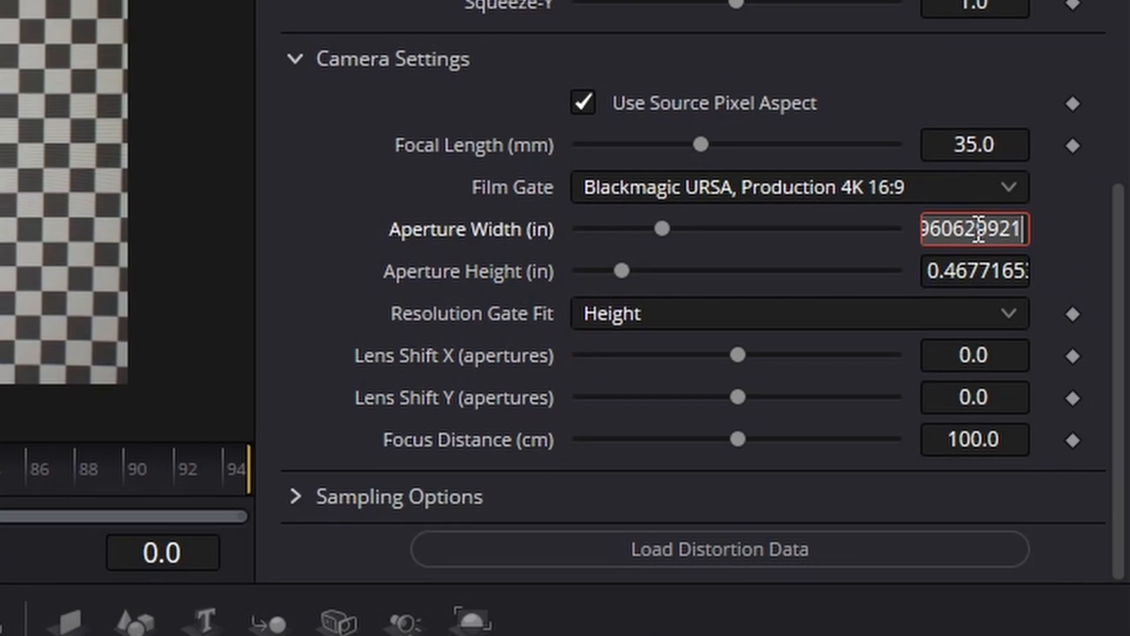
text(1920)
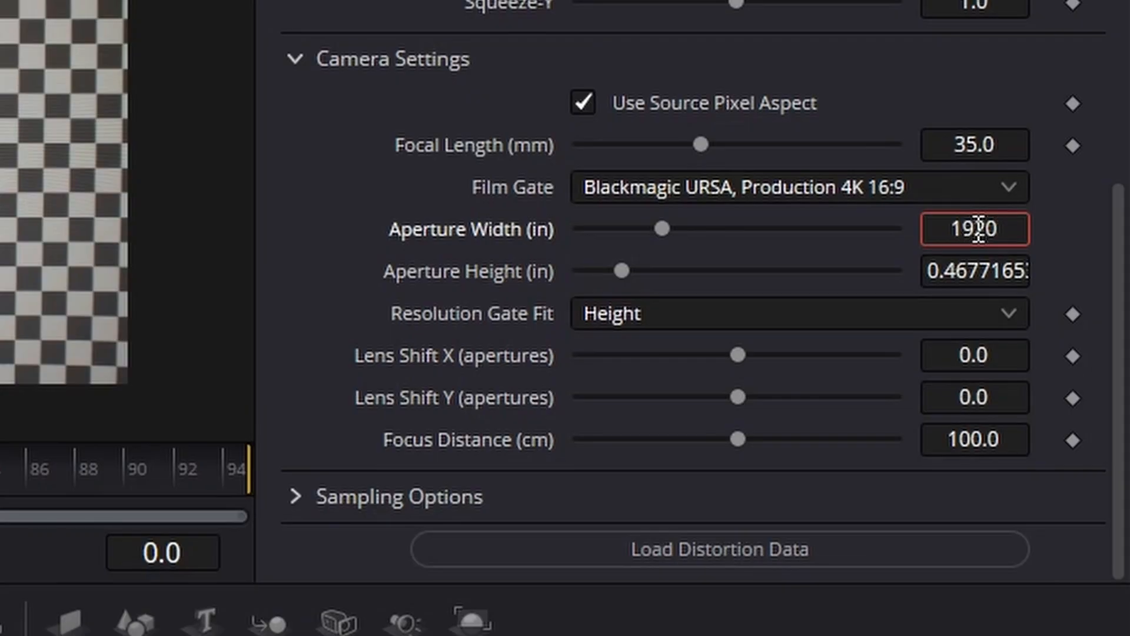
key(Tab)
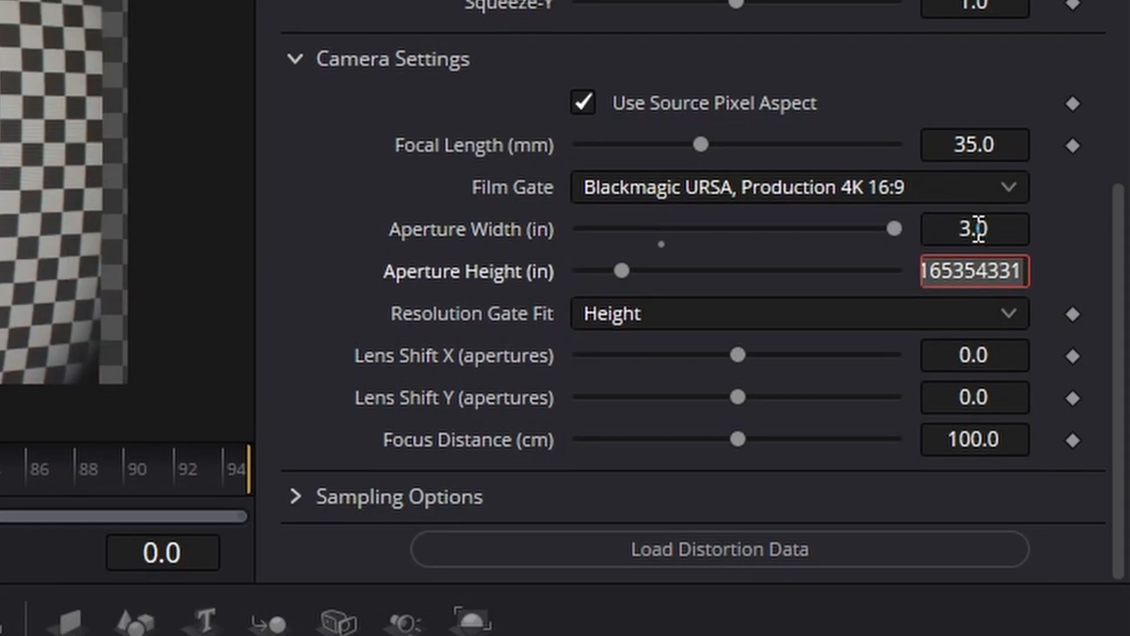
text(1080)
key(Tab)
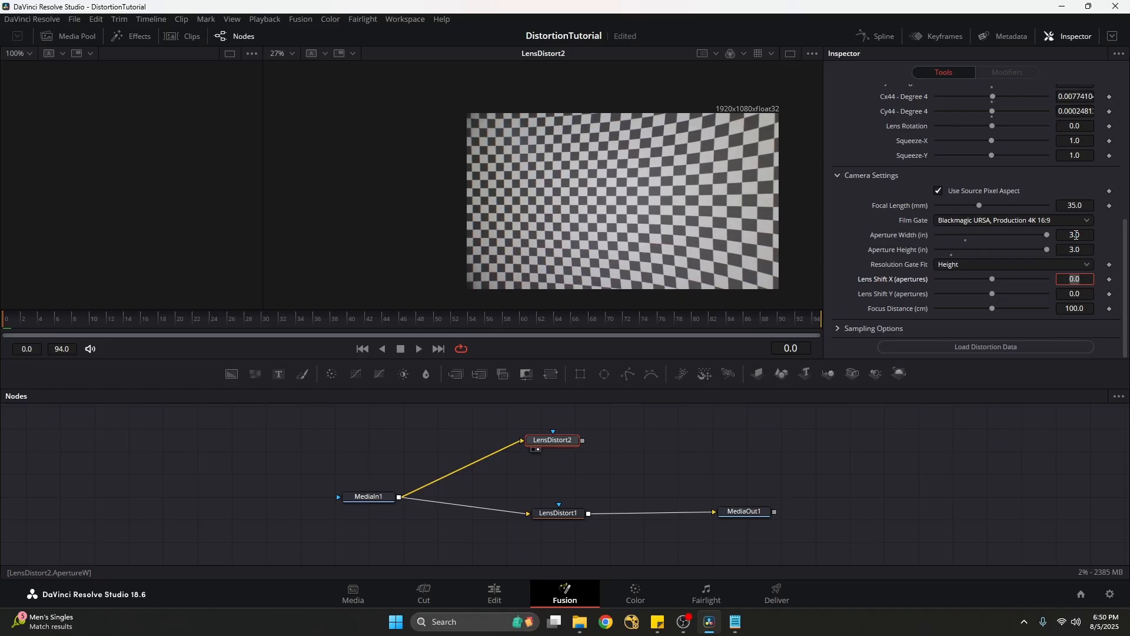
drag(1047, 235, 1079, 236)
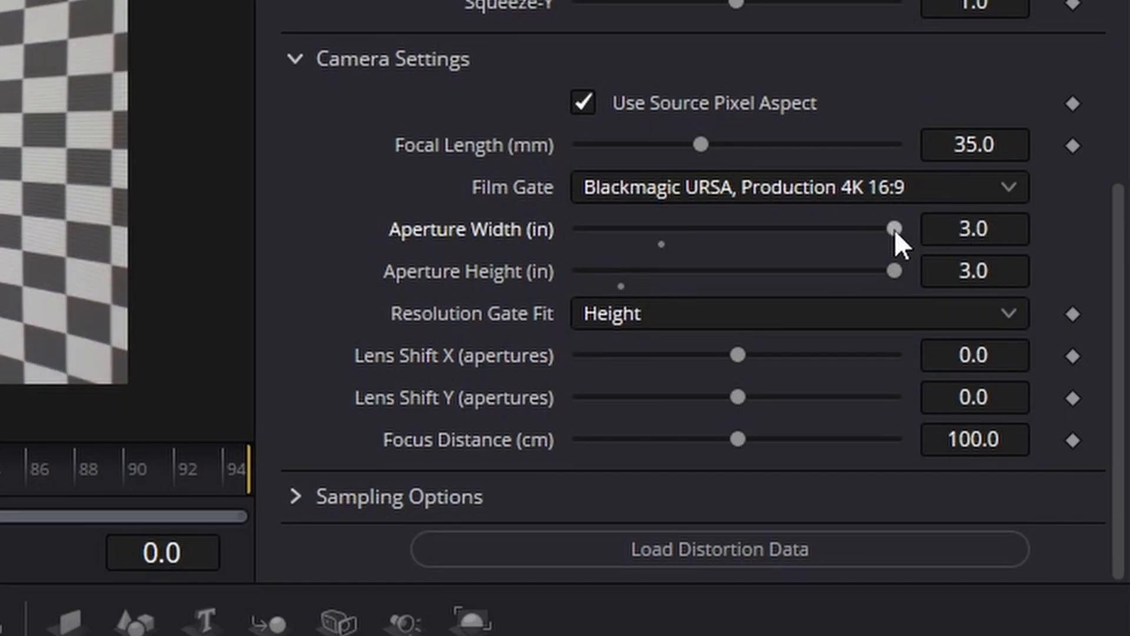
drag(896, 231, 943, 232)
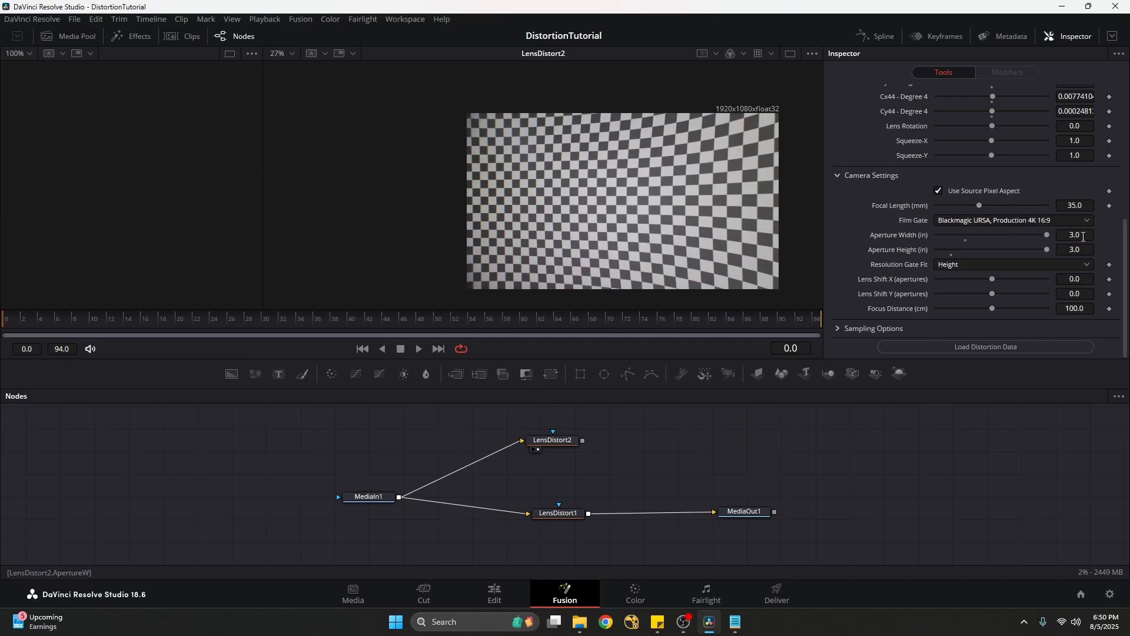
Set LensDistort2's aperture width to .1920 in and aperture height to .1080 in
click(1080, 235)
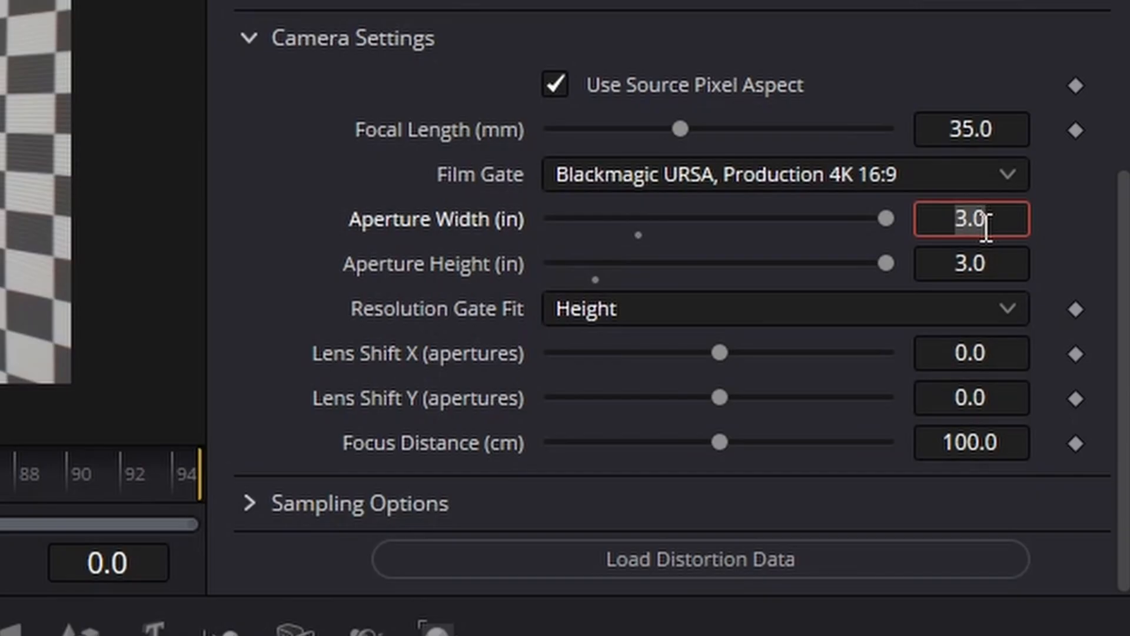
text(1920)
key(Left)
key(Left)
key(Left)
key(Left)
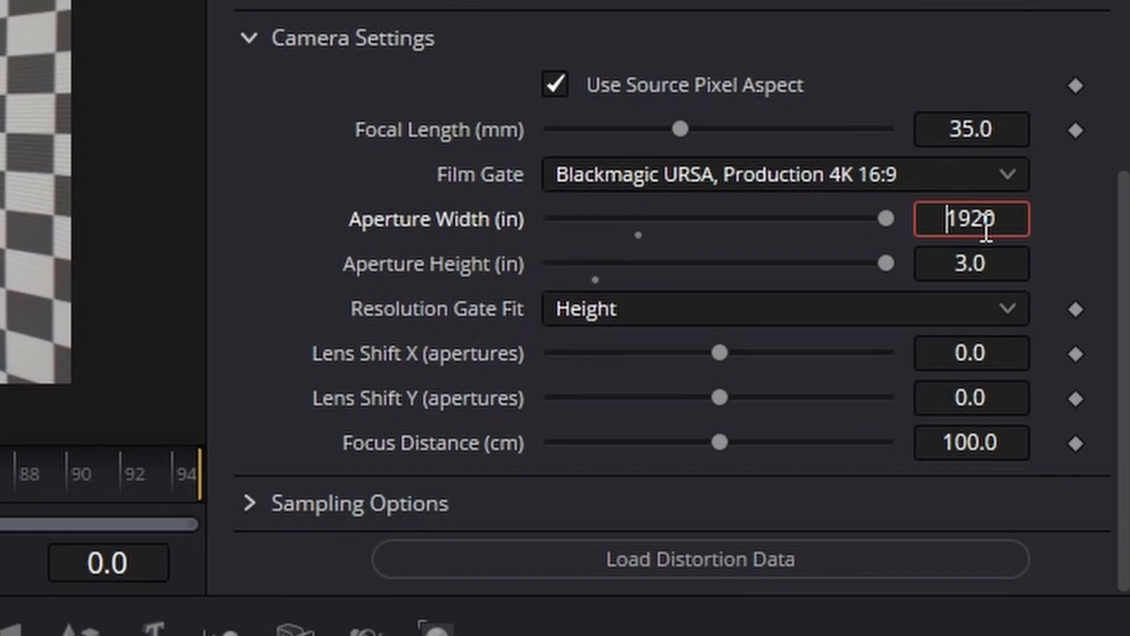
text(.)
key(Tab)
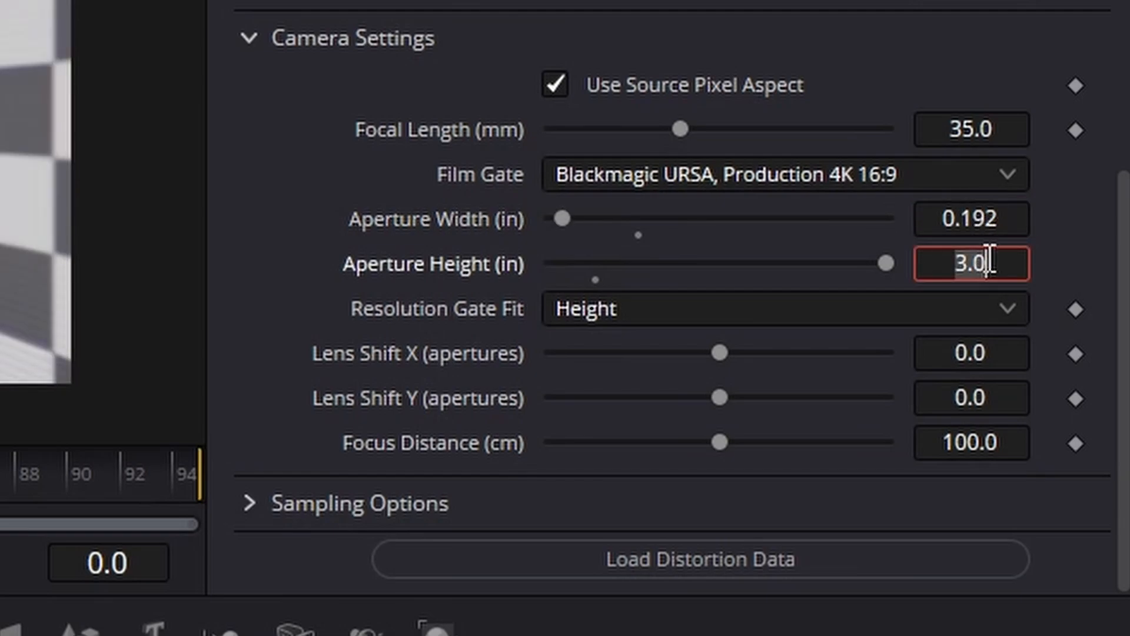
text(.)
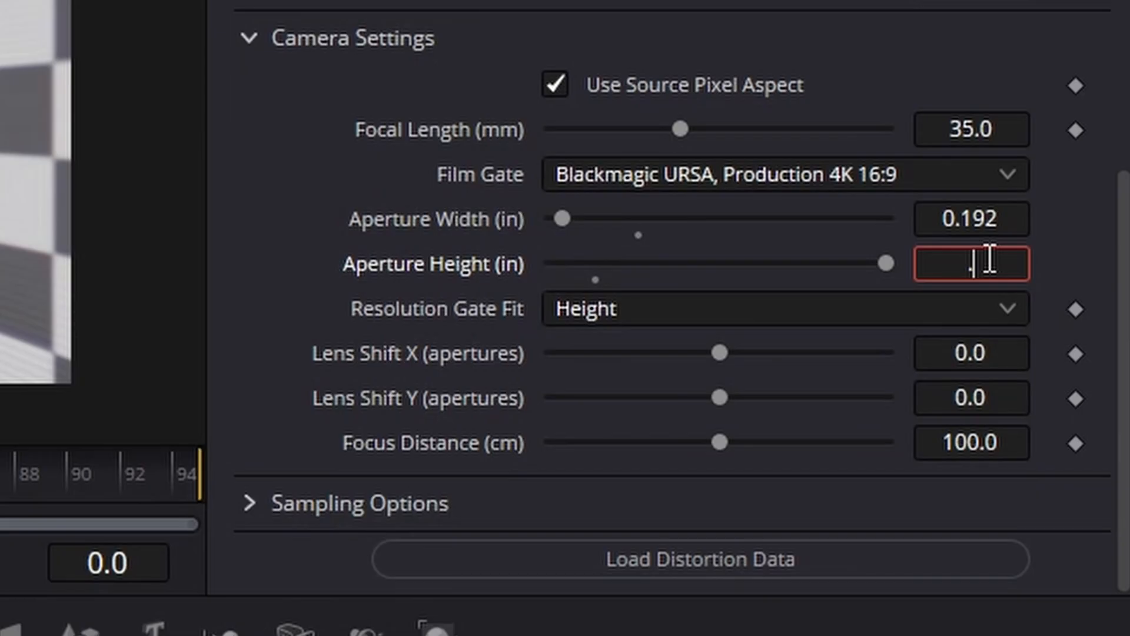
text(1080)
key(Tab)
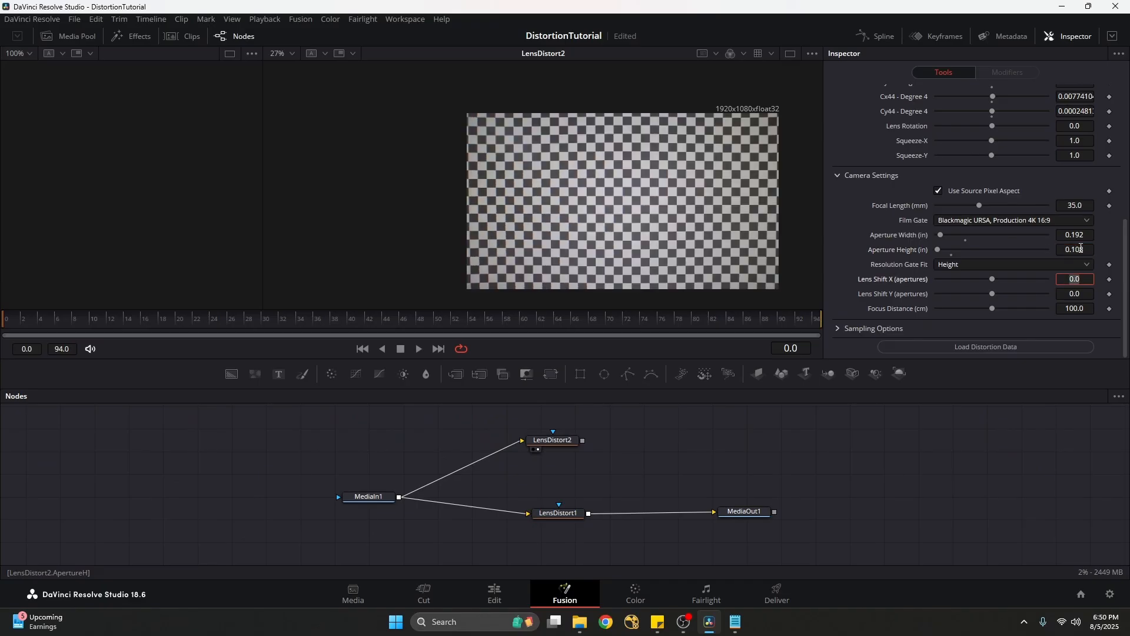
Re-enter .1920 as LensDistort2's aperture width and .1080 as its aperture height
click(1085, 235)
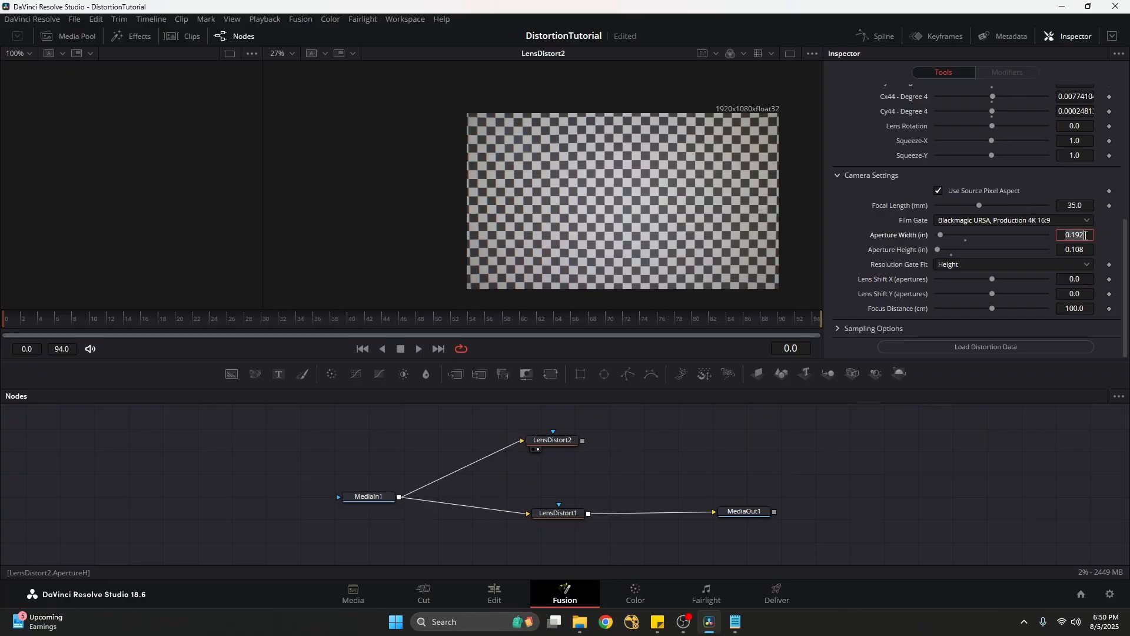
text(.)
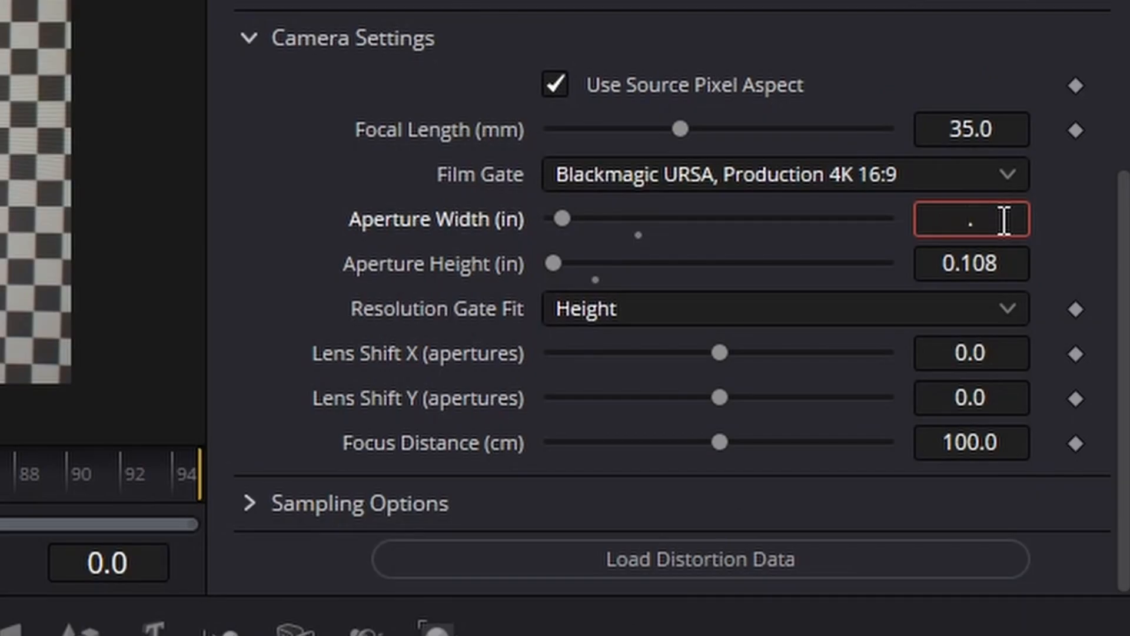
text(1920)
key(Tab)
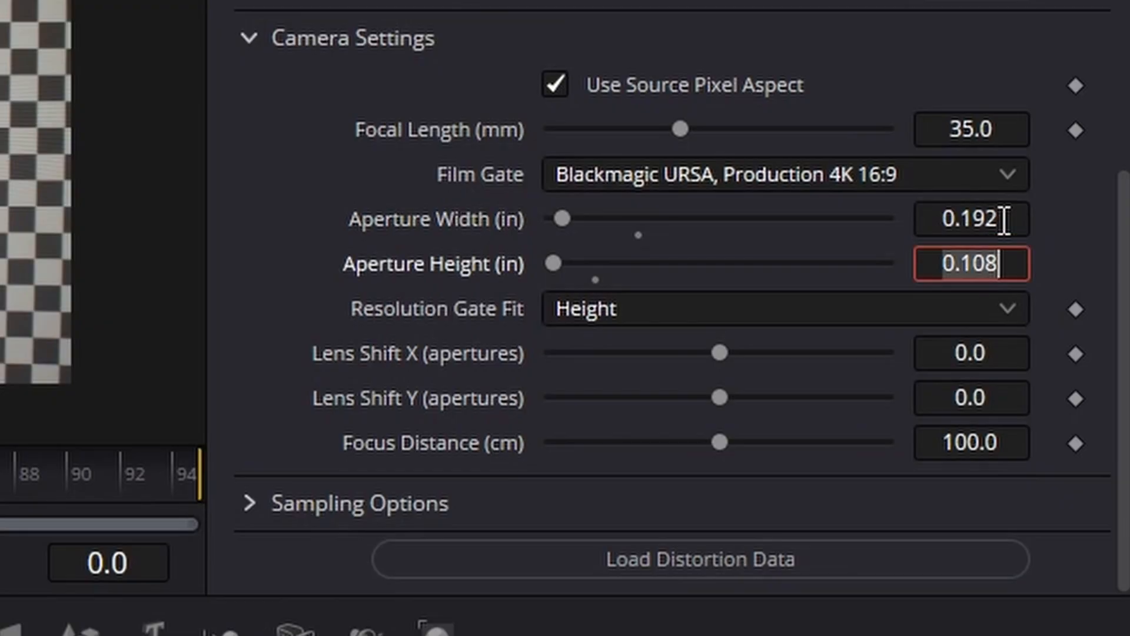
text(.)
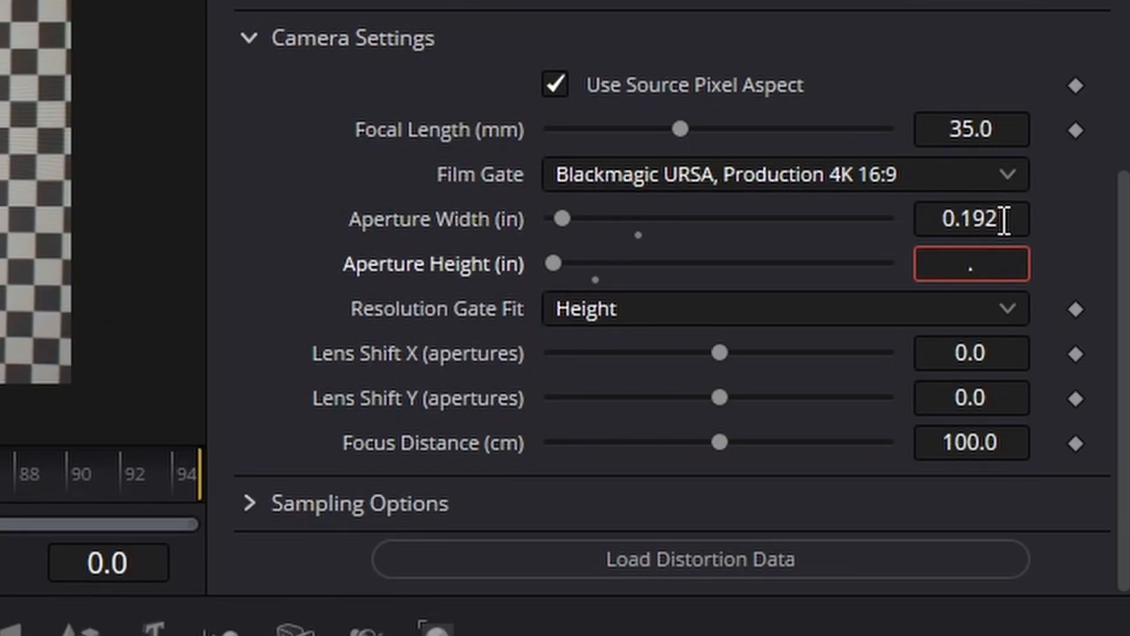
text(1080)
key(Tab)
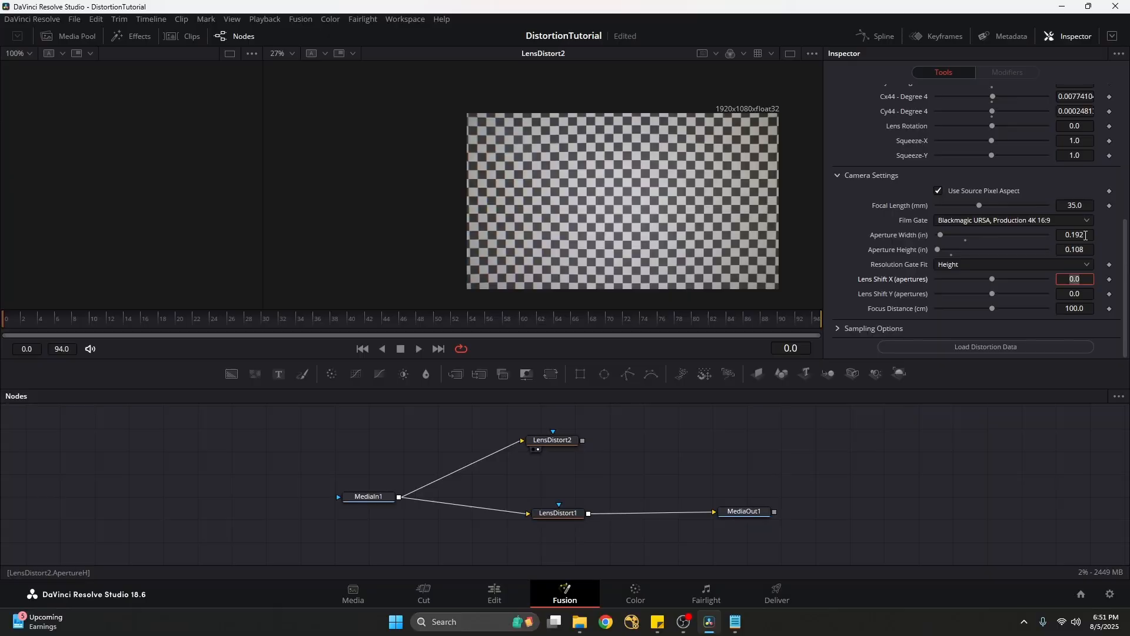
click(1087, 235)
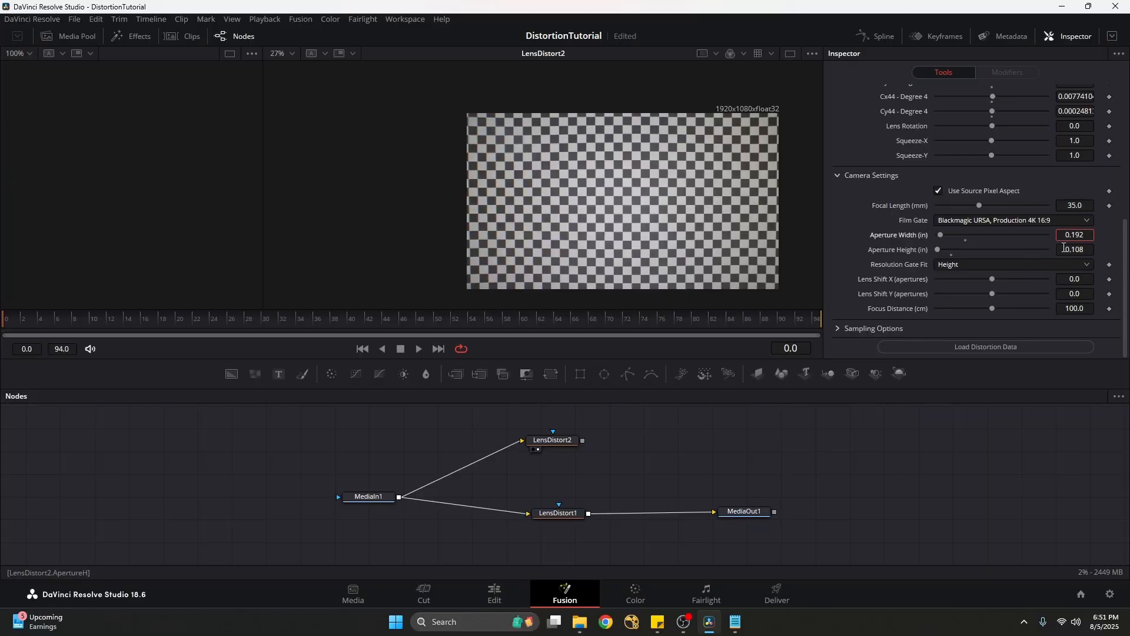
key(Return)
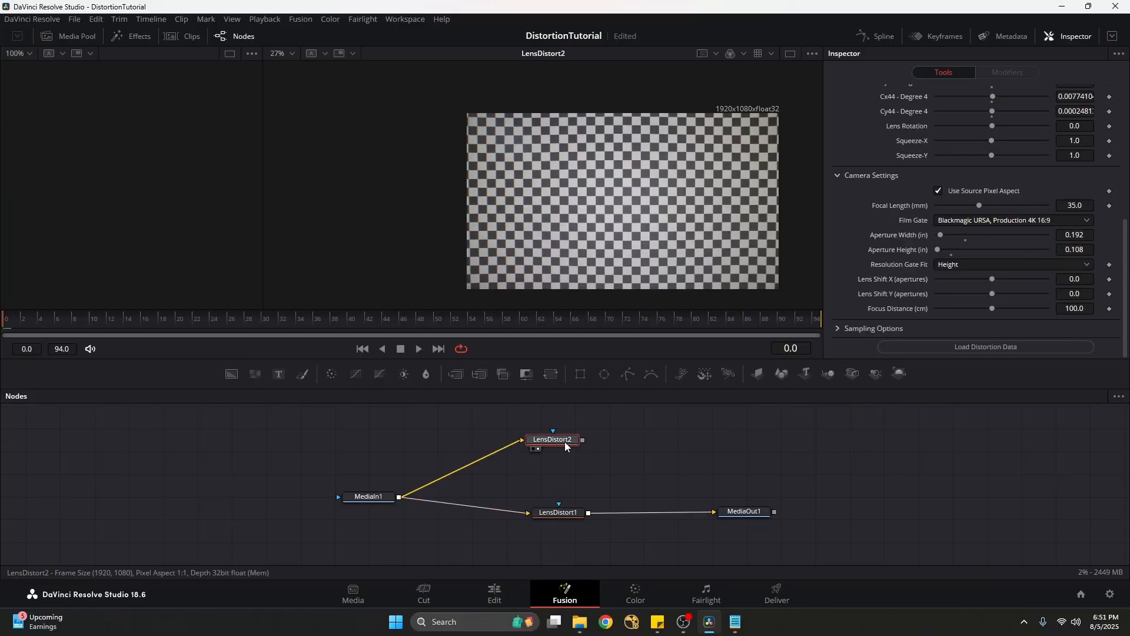
Compare the viewer output and camera settings of LensDistort1 and LensDistort2, and return to LensDistort2's distortion coefficients
click(569, 514)
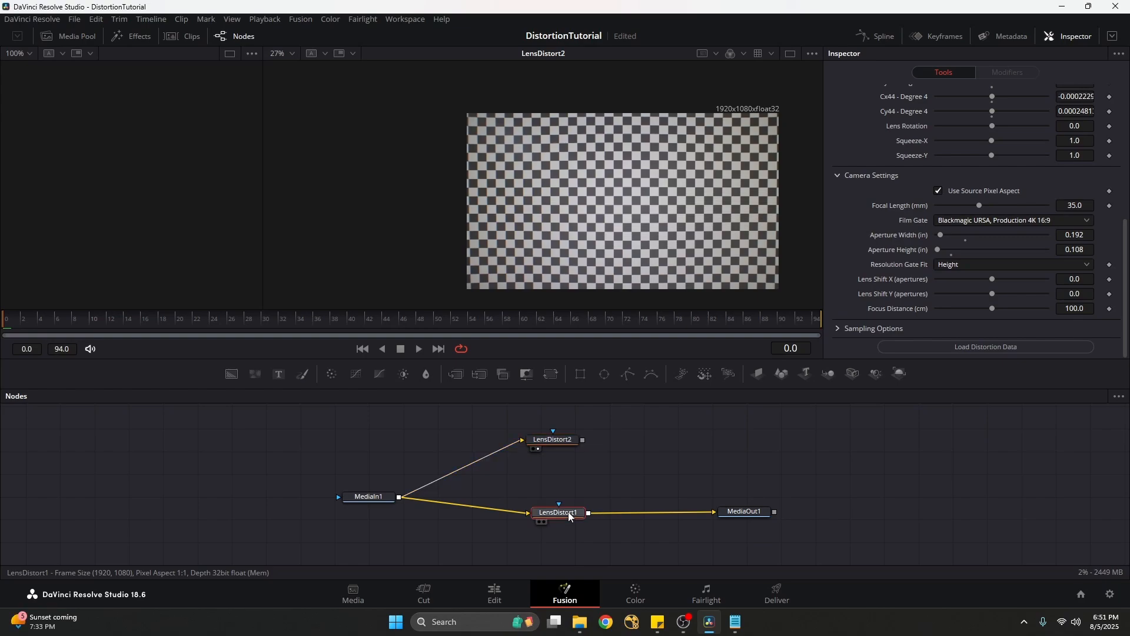
key(2)
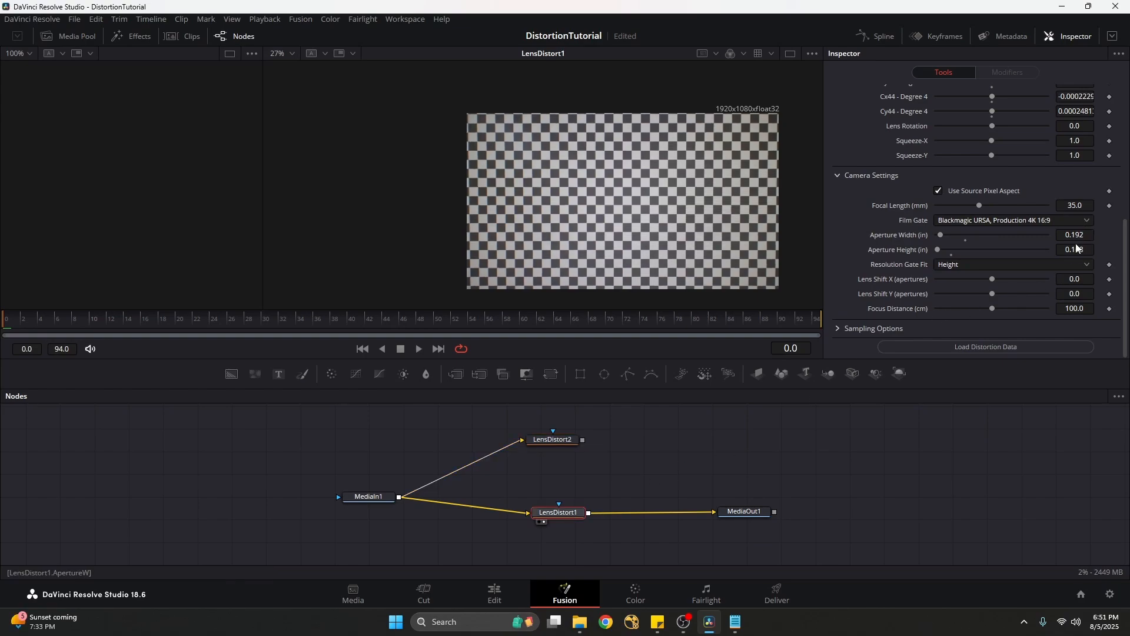
click(553, 441)
key(2)
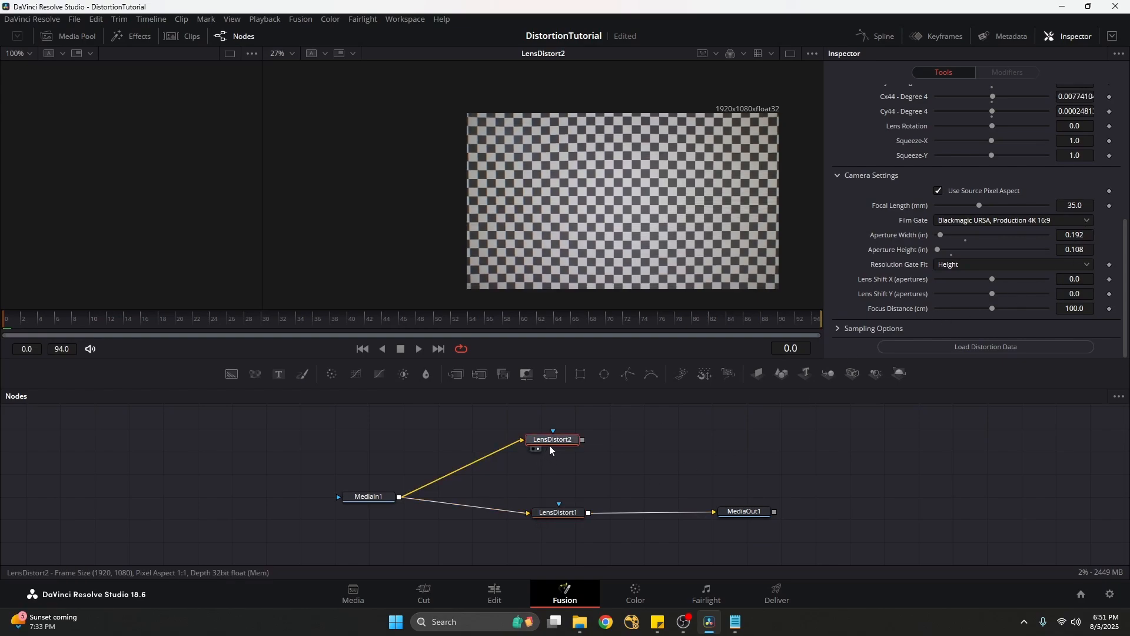
click(558, 513)
key(2)
click(567, 442)
key(2)
key(alt+Tab)
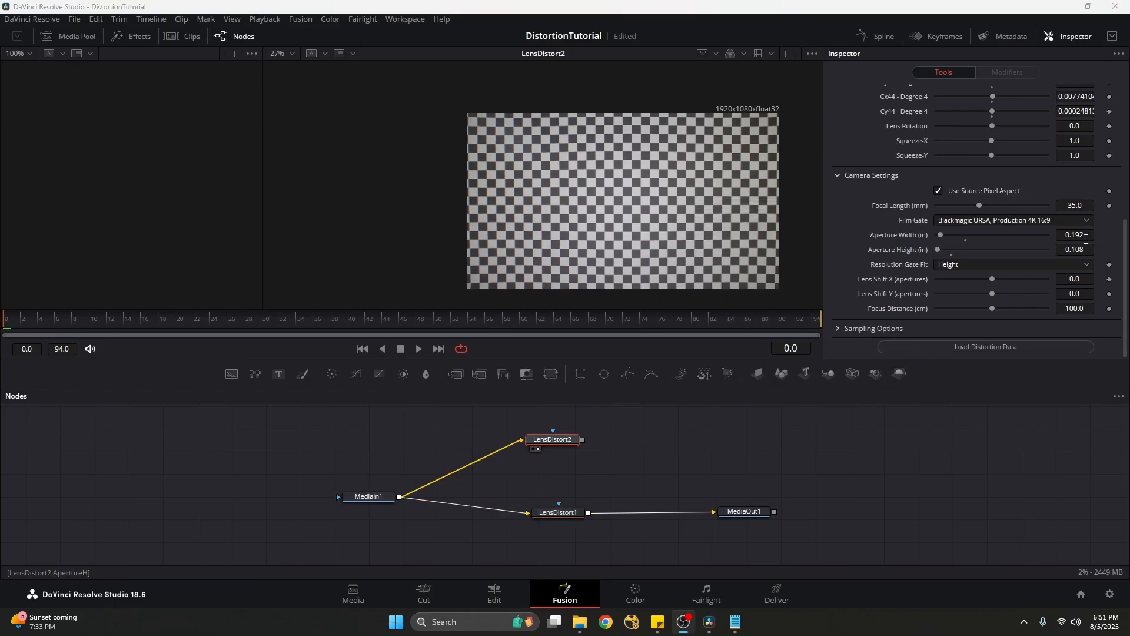
drag(1126, 235, 1123, 156)
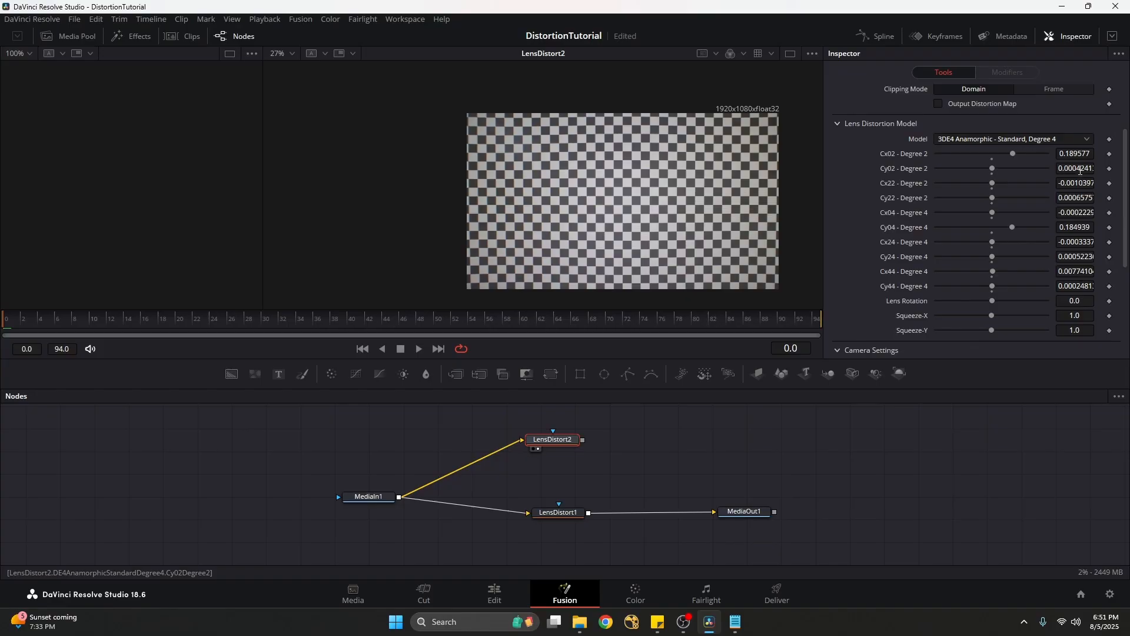
key(ctrl+v)
Switch to the Notepad files and examine the Nuke-to-Fusion mapping notes, starting with X00 = Cx02
mouse_move(736, 623)
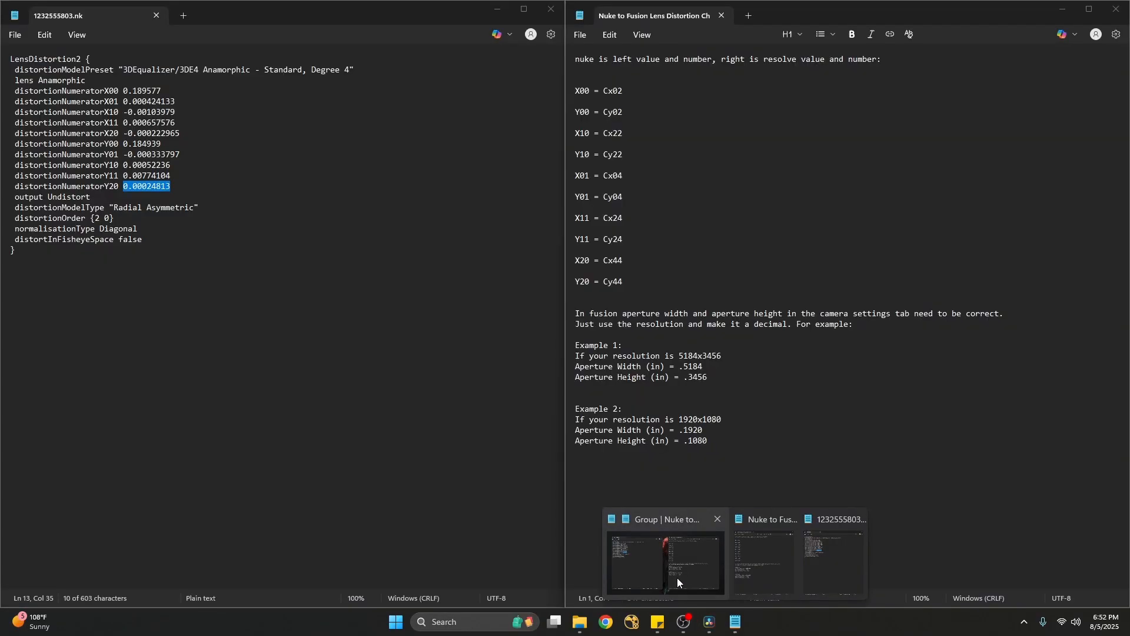
click(677, 578)
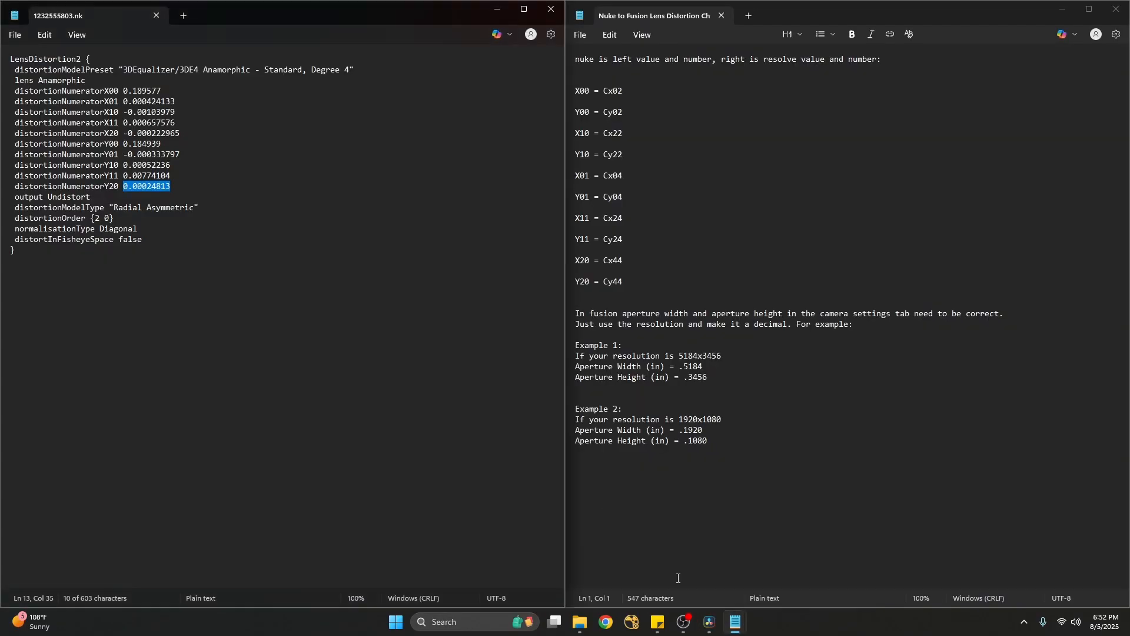
click(680, 20)
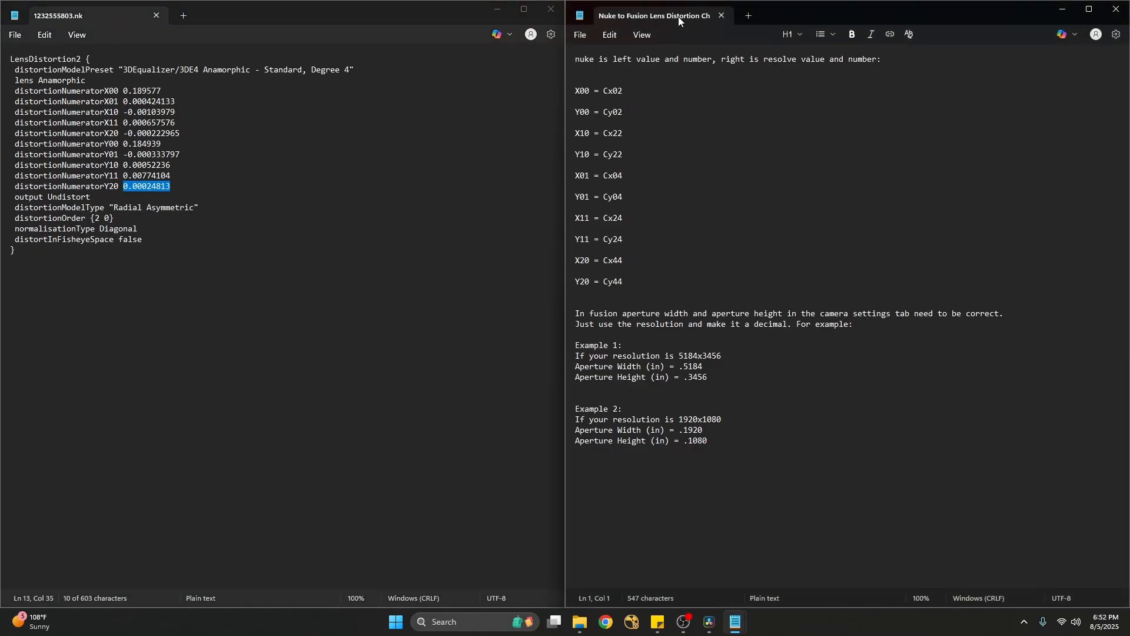
drag(562, 111, 442, 100)
click(511, 93)
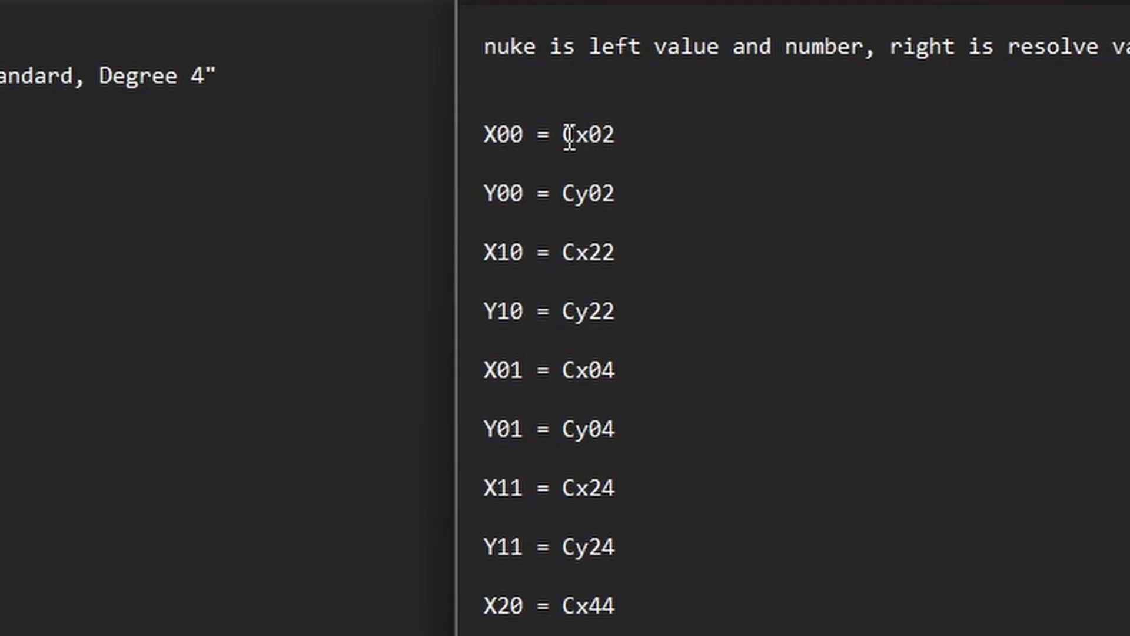
drag(523, 135, 483, 139)
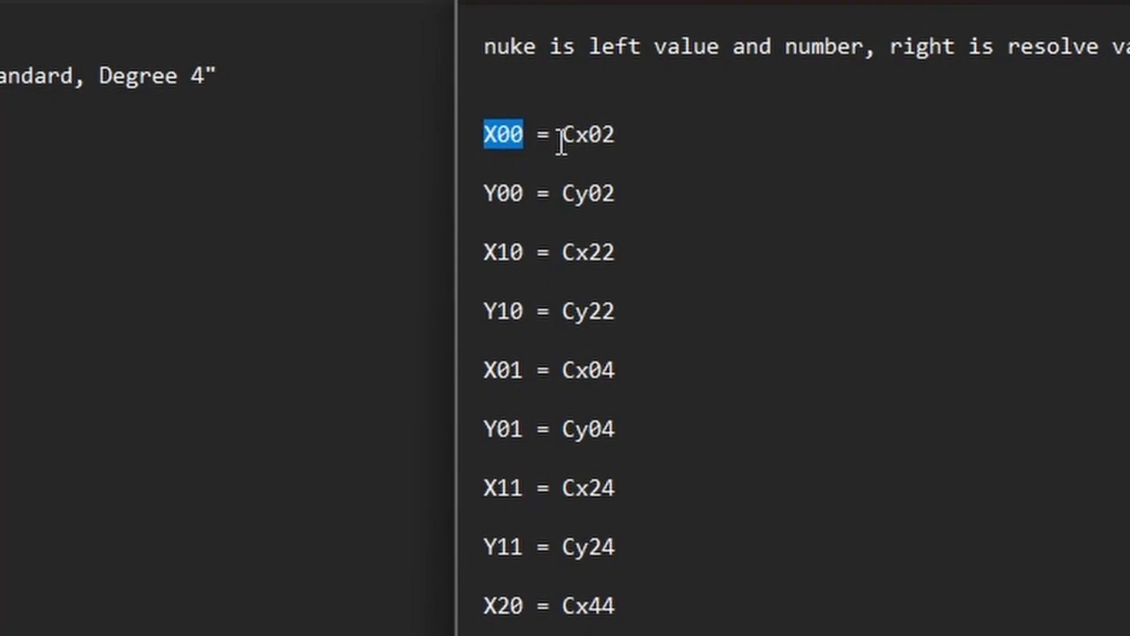
drag(561, 139, 619, 146)
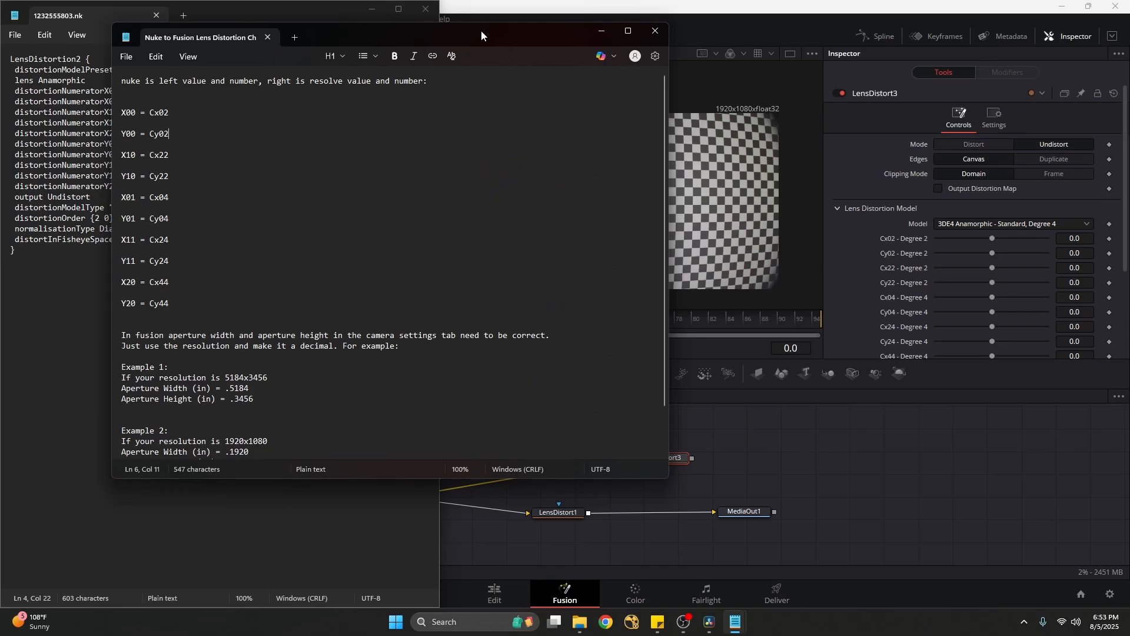
Copy the X00 coefficient 0.189577 from 1232555803.nk into LensDistort3's Cx02 - Degree 2
drag(482, 32, 662, 54)
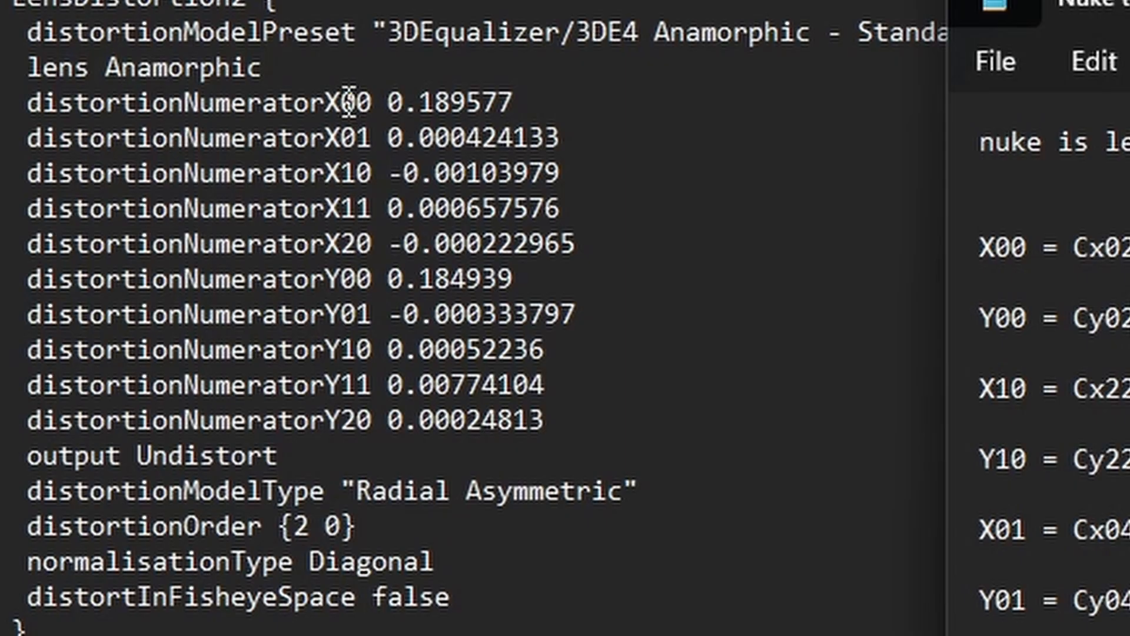
click(389, 103)
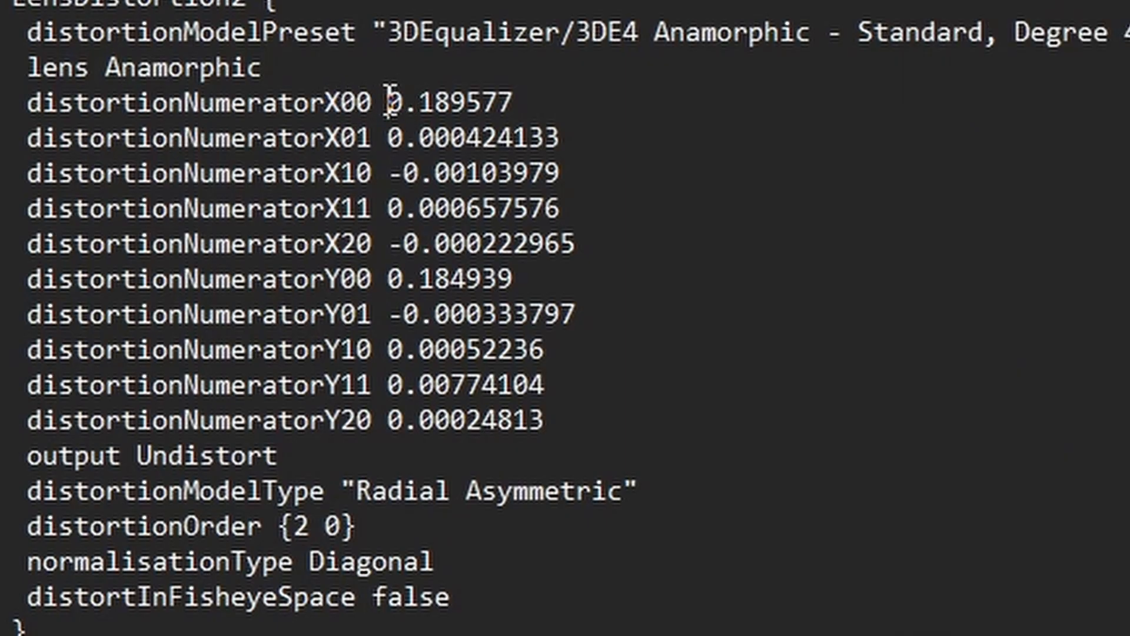
drag(390, 103, 518, 103)
key(ctrl+c)
key(alt+Tab)
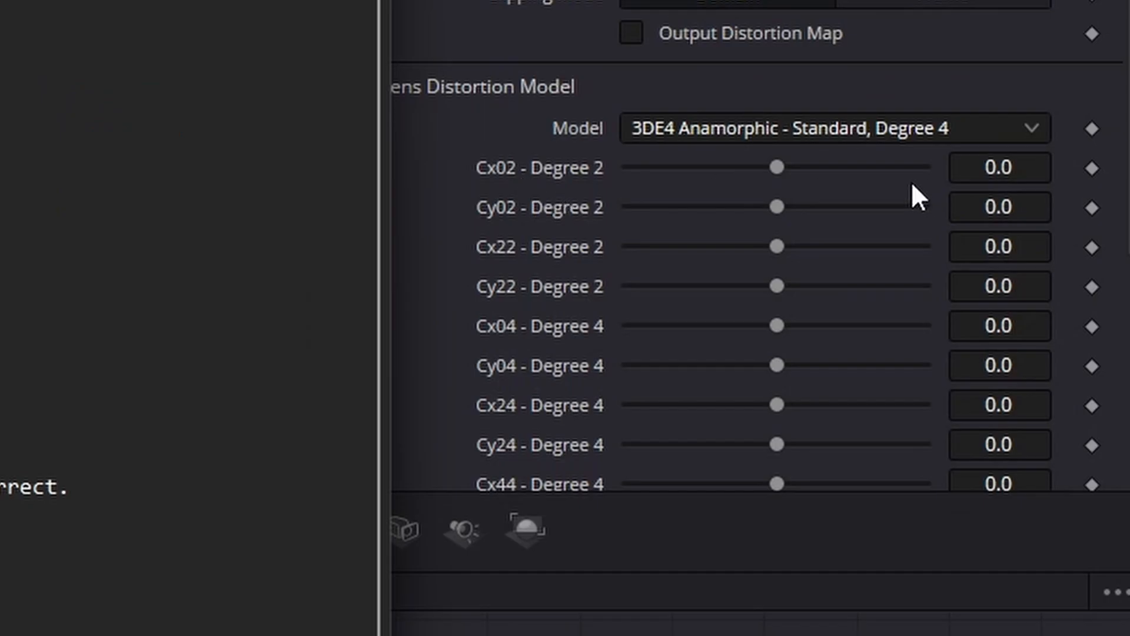
click(1030, 170)
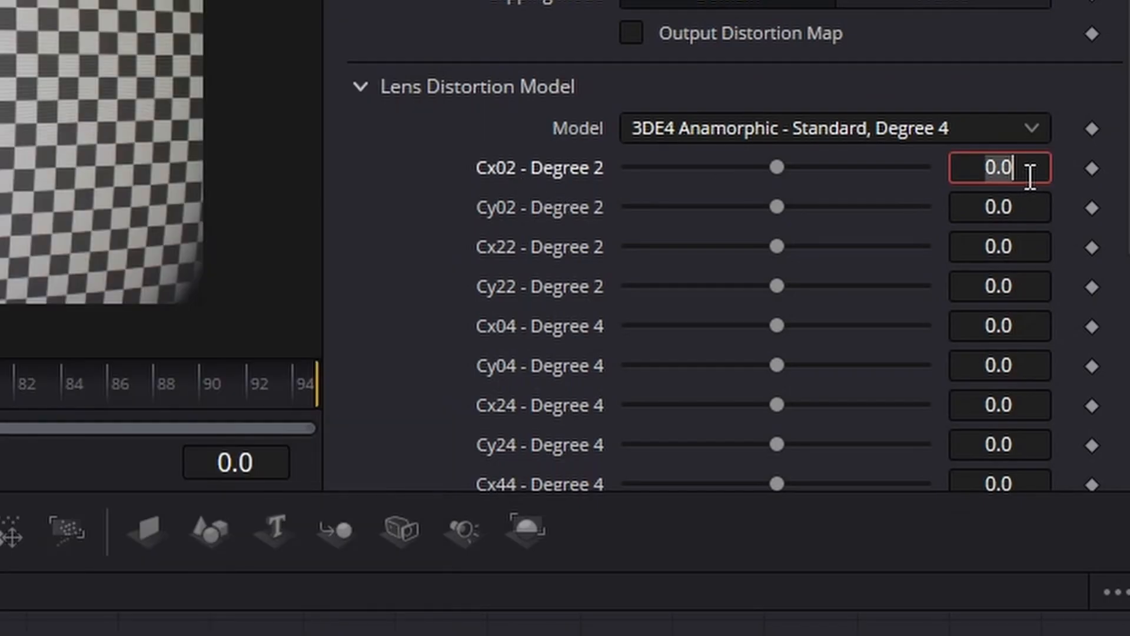
key(ctrl+v)
key(Tab)
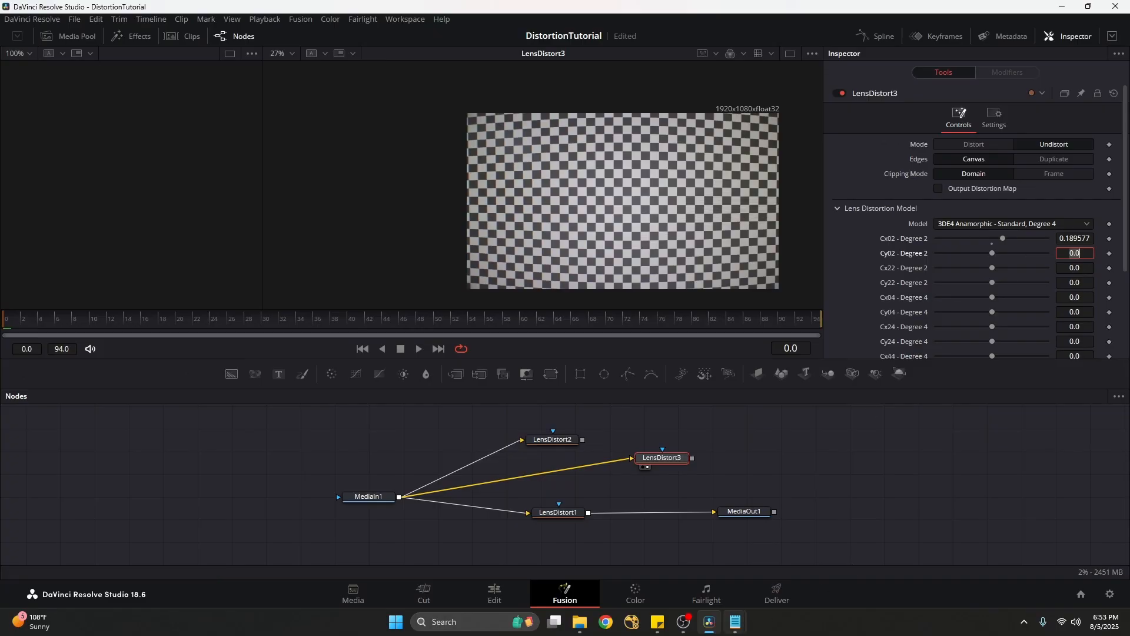
Copy the X01 coefficient 0.000424133 from the Nuke file into LensDistort3's Cx04 - Degree 4
mouse_move(736, 619)
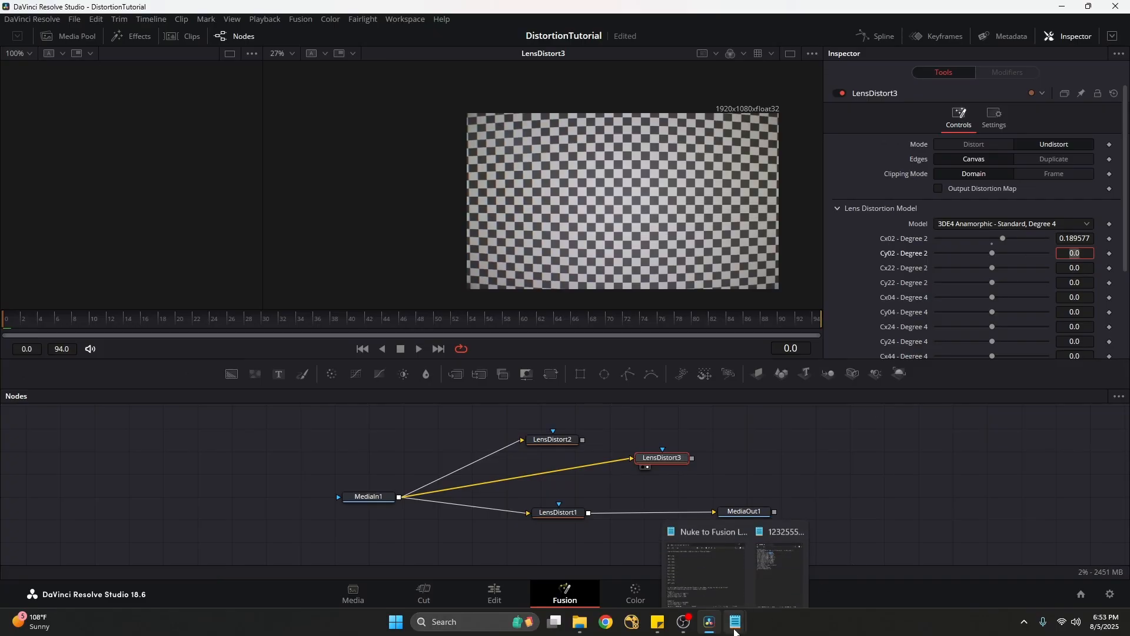
click(775, 567)
click(704, 542)
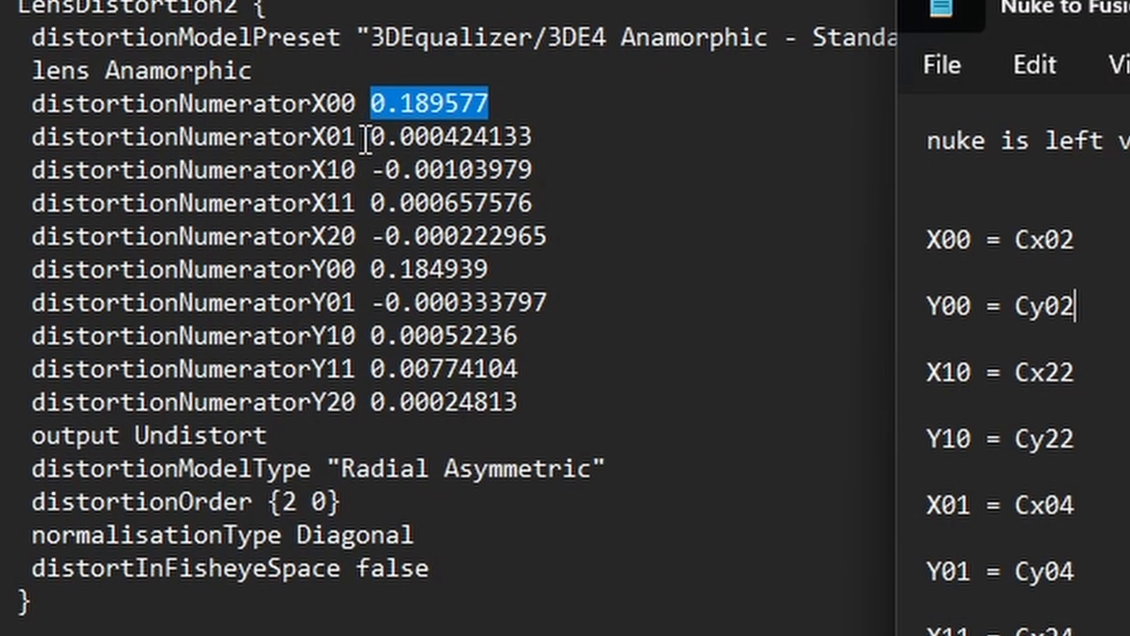
drag(123, 101, 180, 102)
key(ctrl+c)
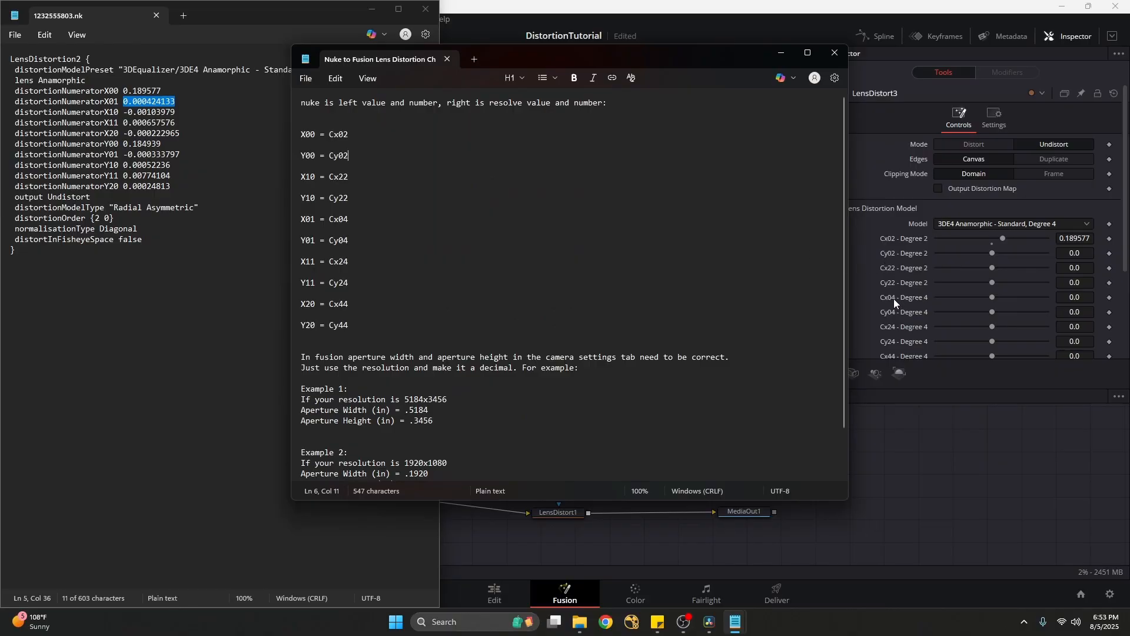
click(1087, 298)
key(ctrl+v)
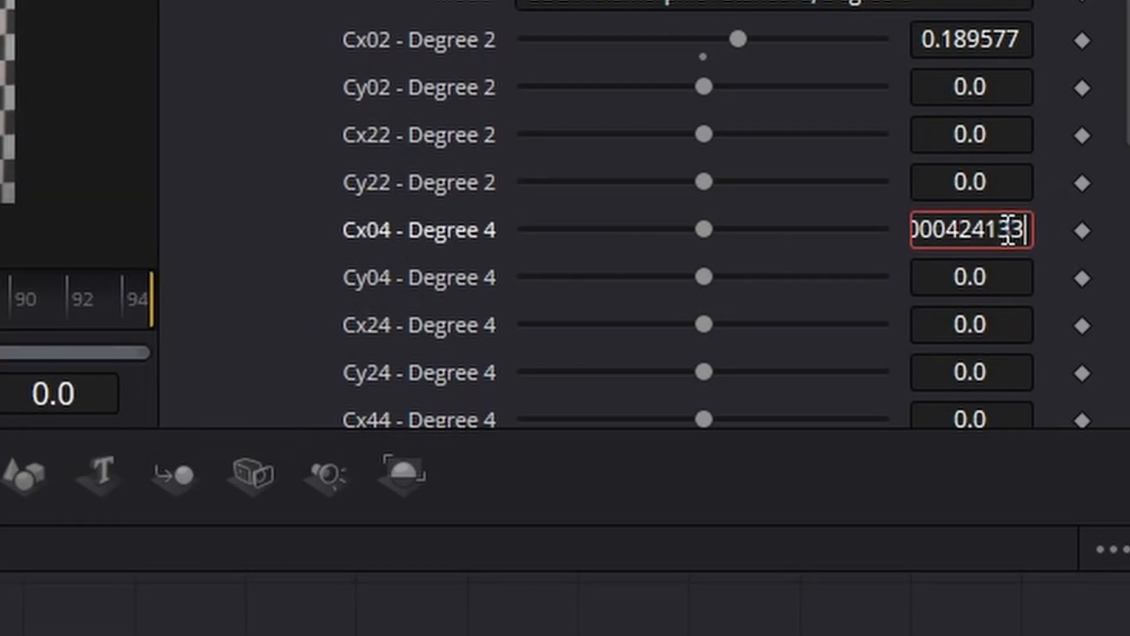
key(Tab)
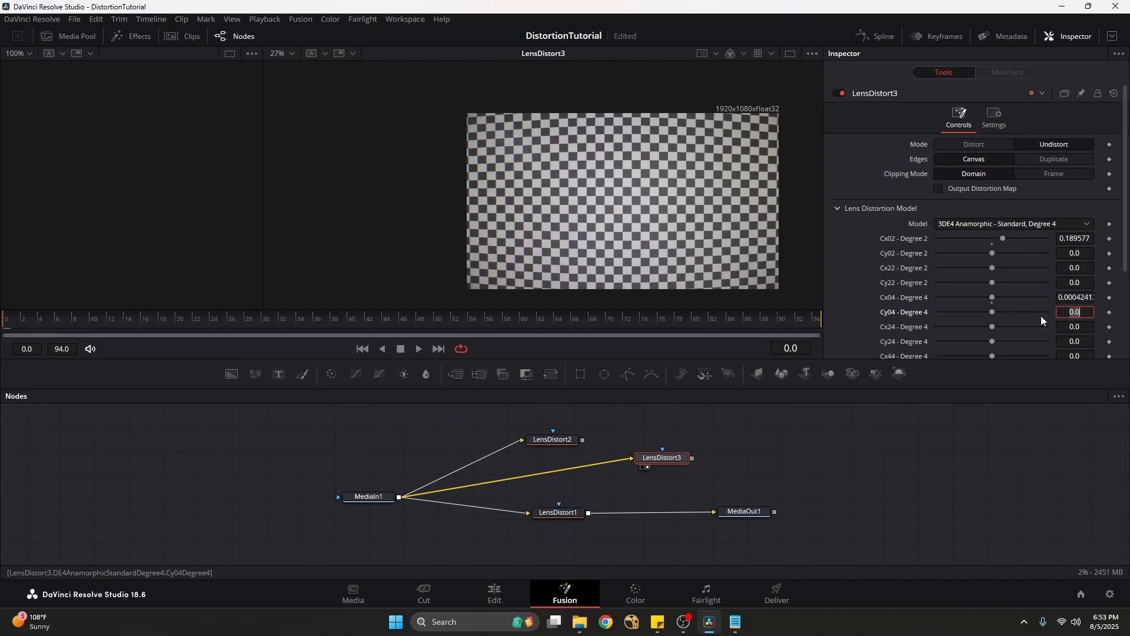
Transfer the remaining Nuke coefficients to LensDistort3 following the mapping notes, including X10 -0.00103979 to Cx22 and Y00 0.184939 to Cy02
mouse_move(736, 623)
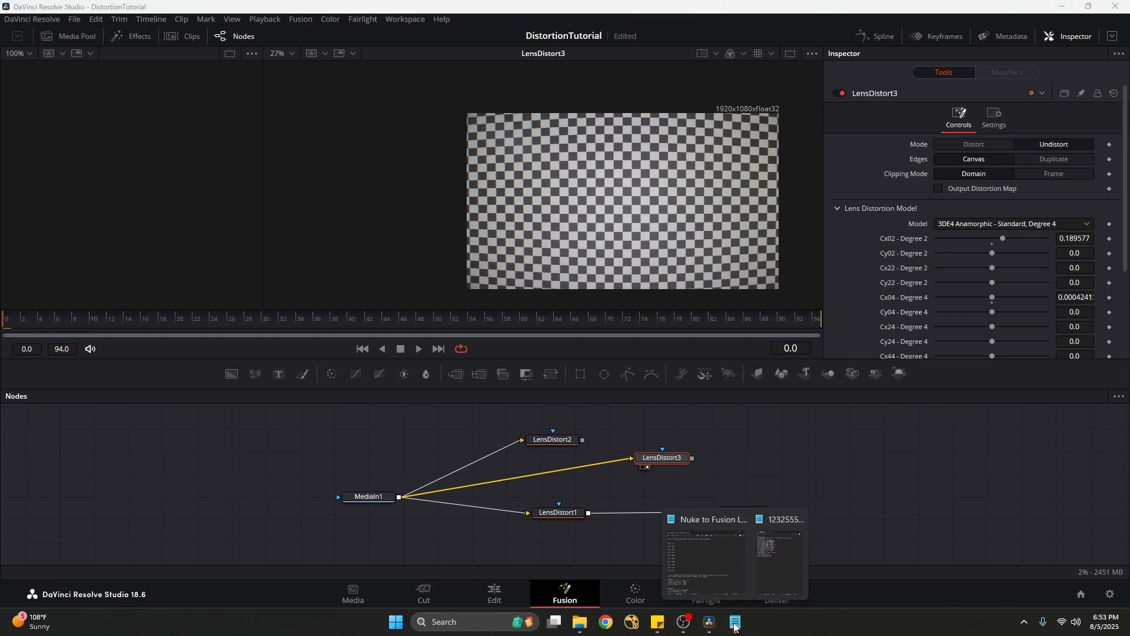
click(716, 576)
click(740, 628)
click(769, 586)
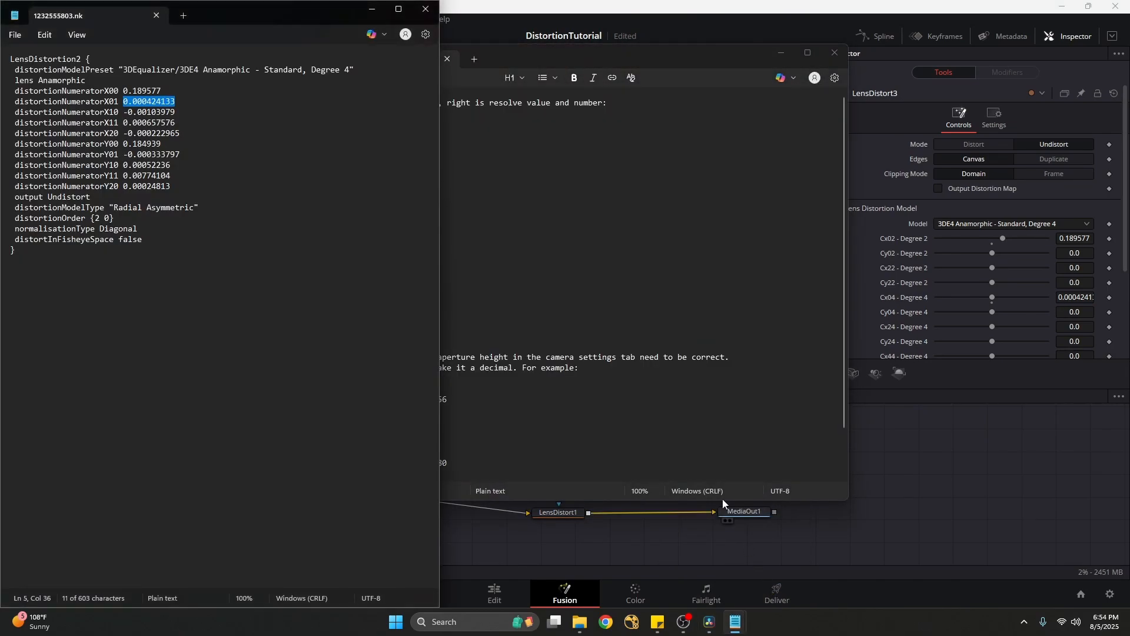
drag(125, 112, 176, 112)
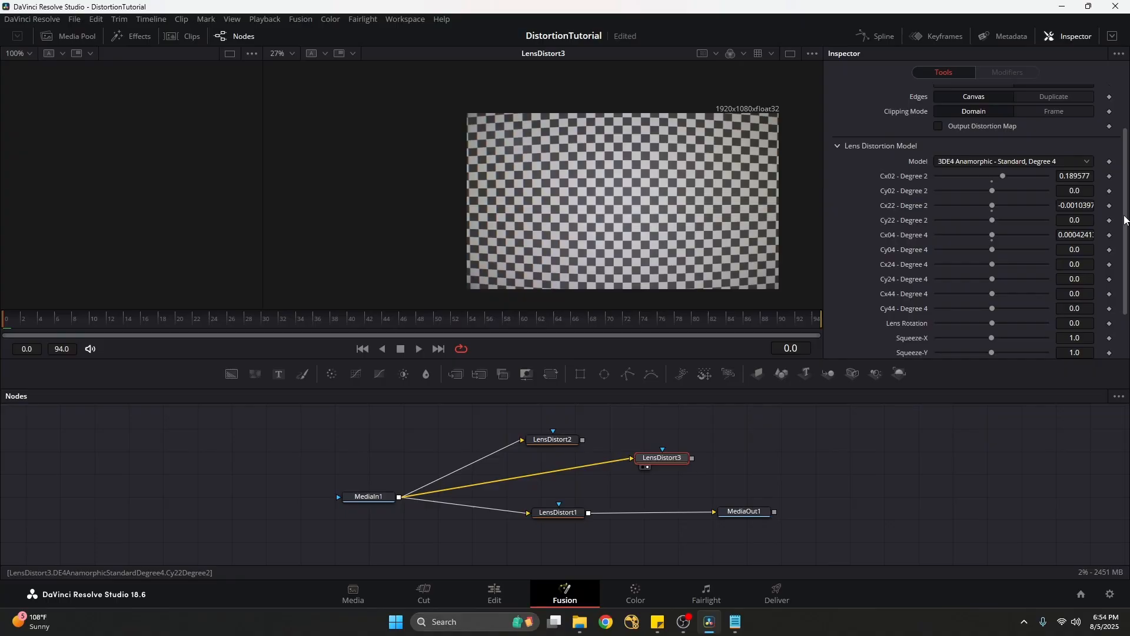
scroll(1124, 220, down, 1)
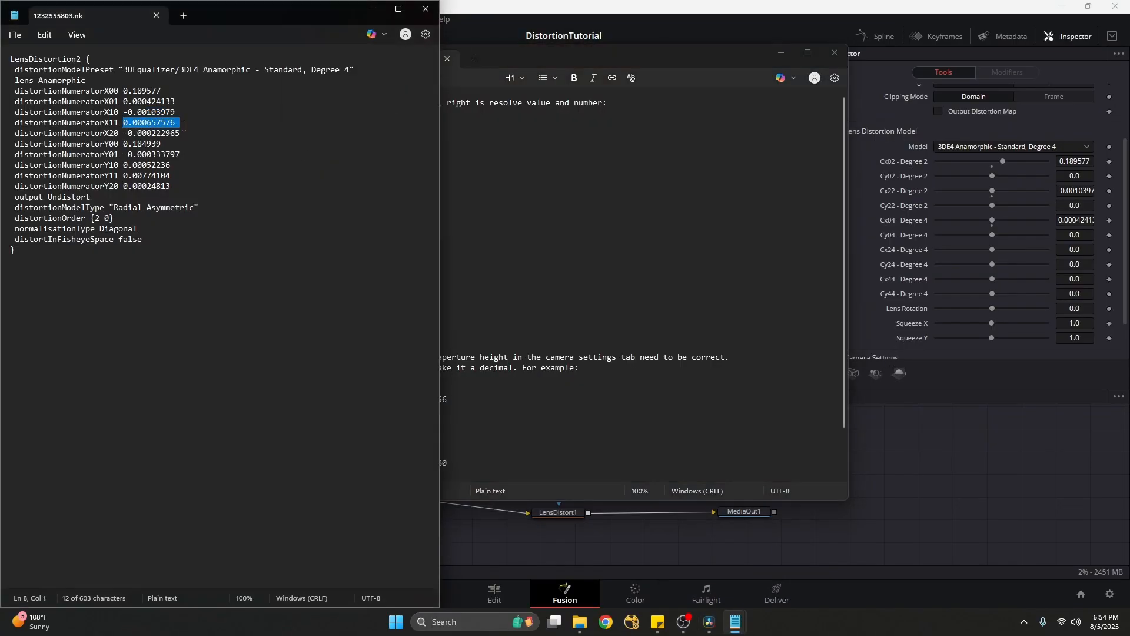
drag(124, 143, 161, 143)
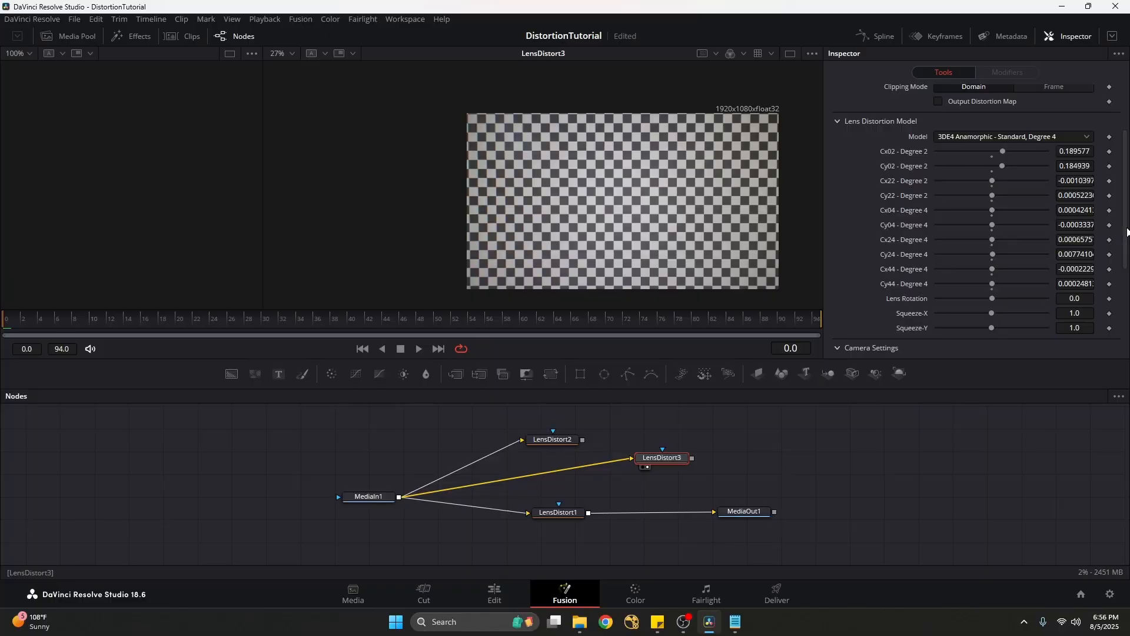
Set LensDistort3's aperture width to 0.192 in and aperture height to 0.108 in
drag(1127, 251, 1127, 315)
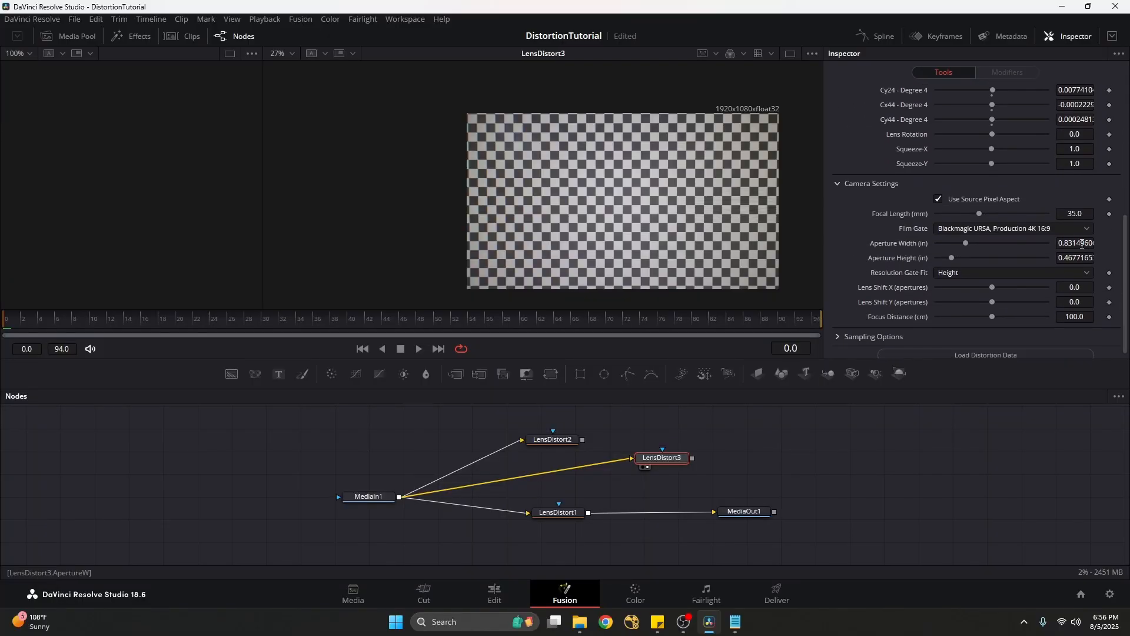
click(1080, 242)
key(BackSpace)
text(.192)
key(Tab)
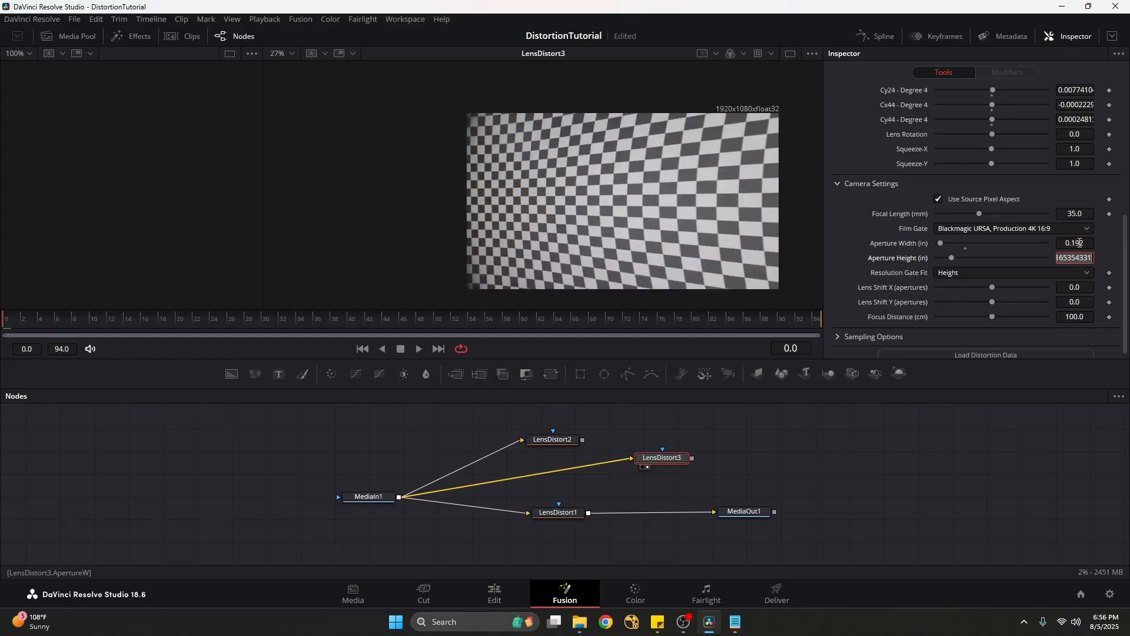
key(BackSpace)
key(Tab)
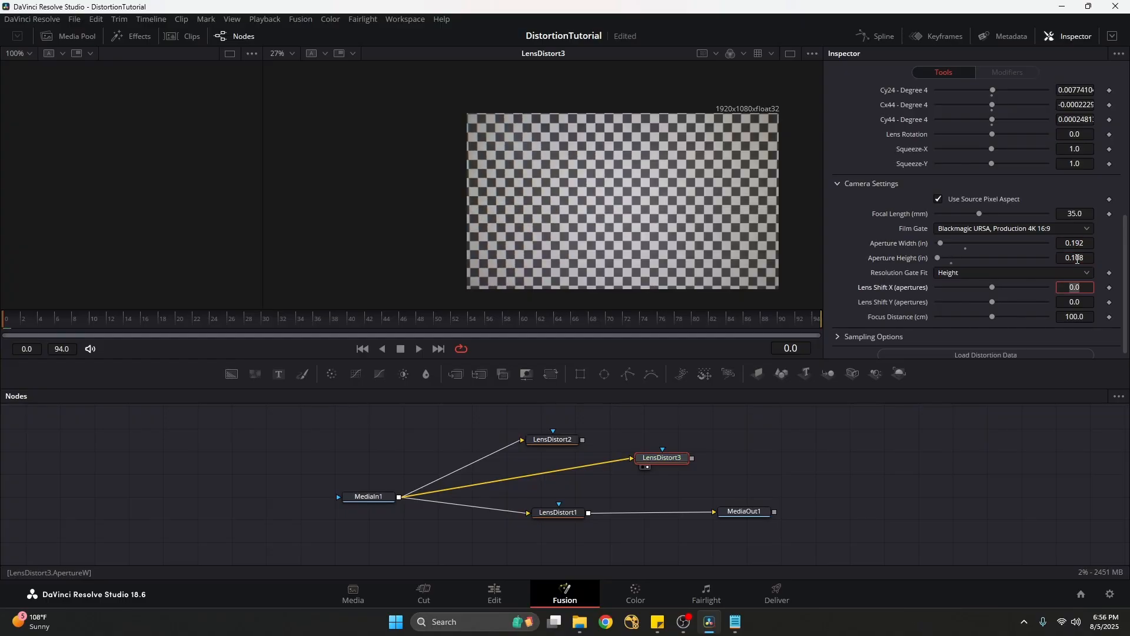
Spread out the LensDistort1 and LensDistort3 nodes and compare their outputs in the viewer
click(802, 444)
drag(668, 466, 637, 478)
drag(565, 518, 568, 531)
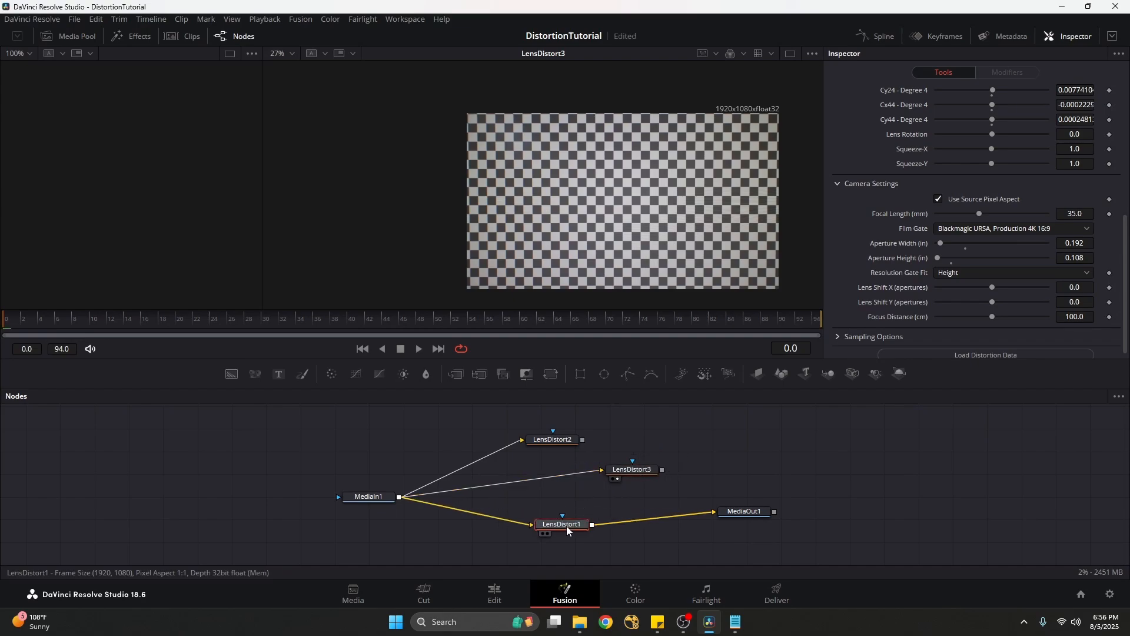
click(632, 469)
click(572, 527)
key(2)
click(649, 471)
key(2)
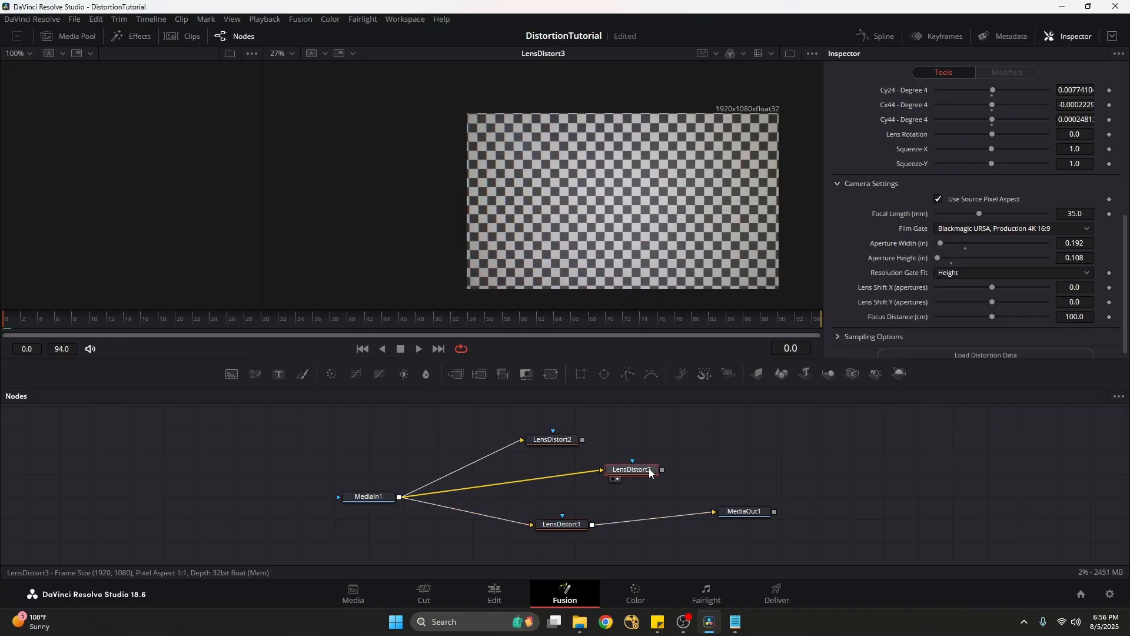
click(572, 524)
key(2)
Stack LensDistort3 above LensDistort1 in the node graph and compare their distortion coefficients and camera settings
drag(581, 529, 573, 542)
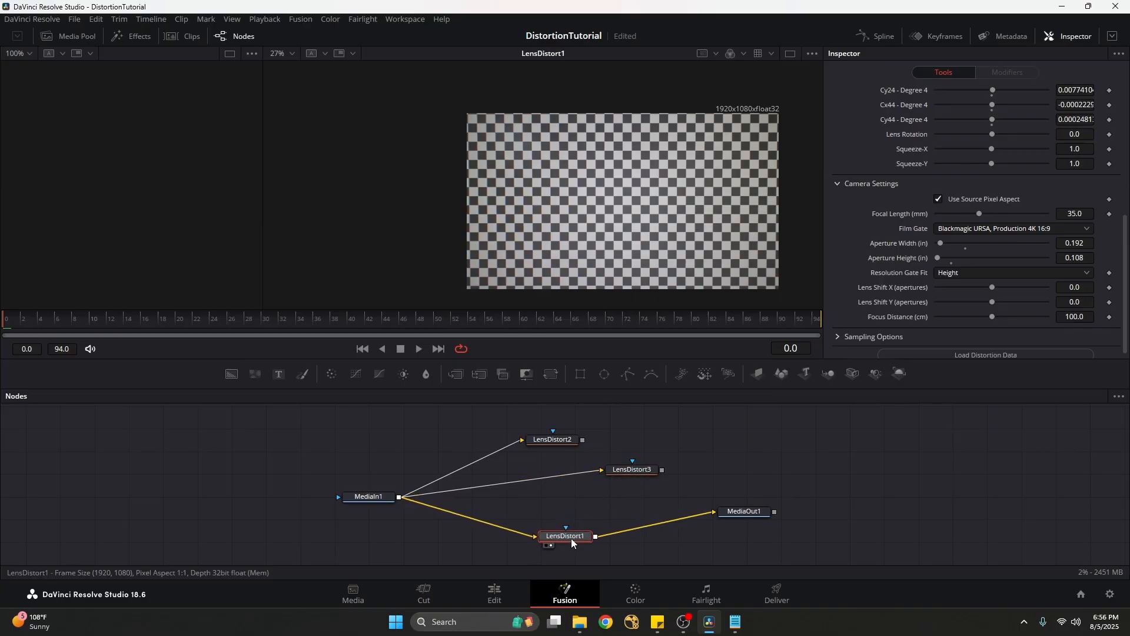
drag(640, 474, 582, 486)
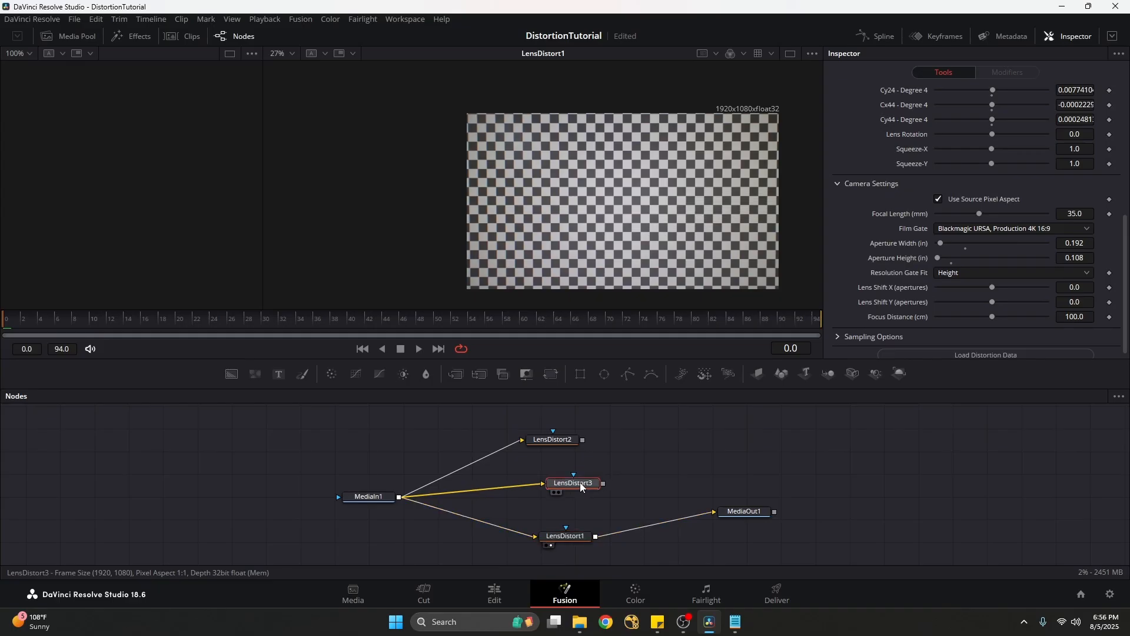
click(567, 538)
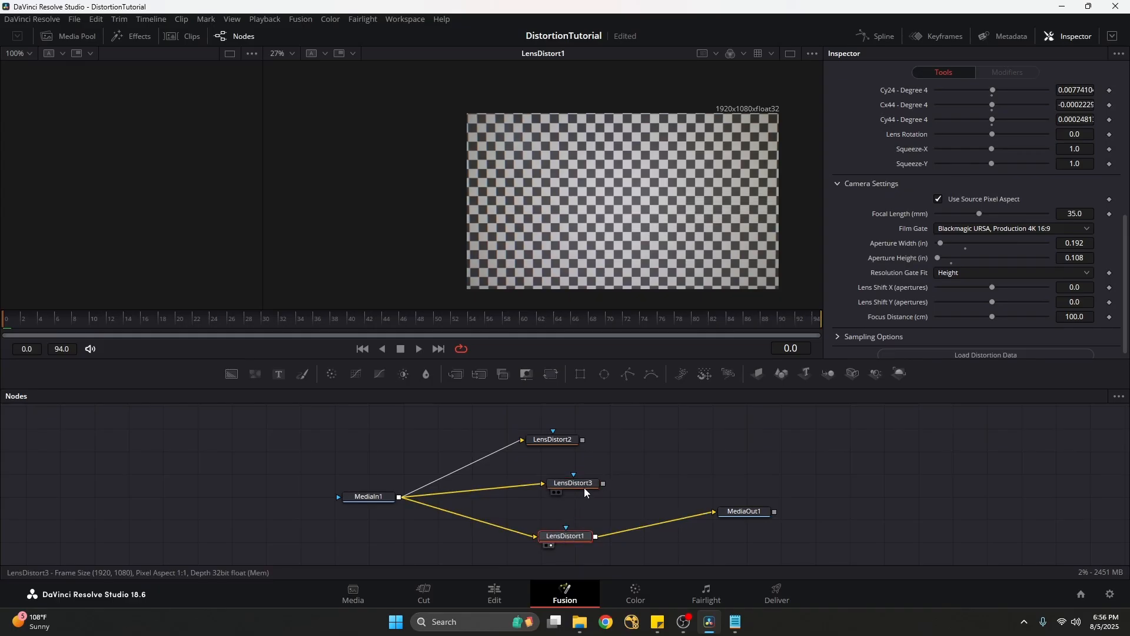
click(584, 488)
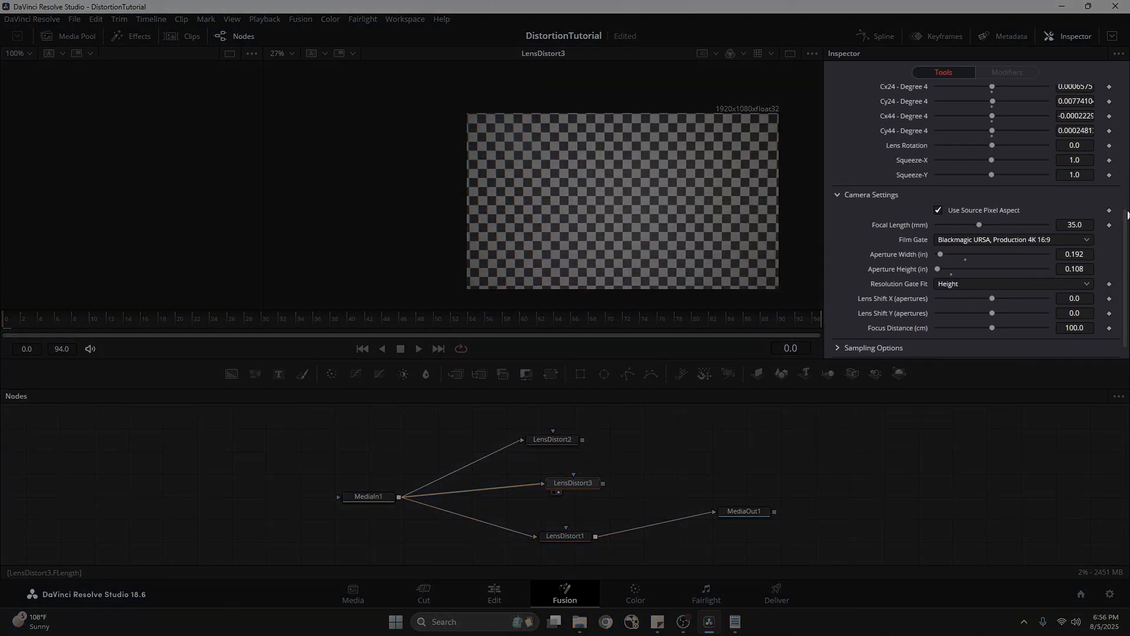
click(563, 540)
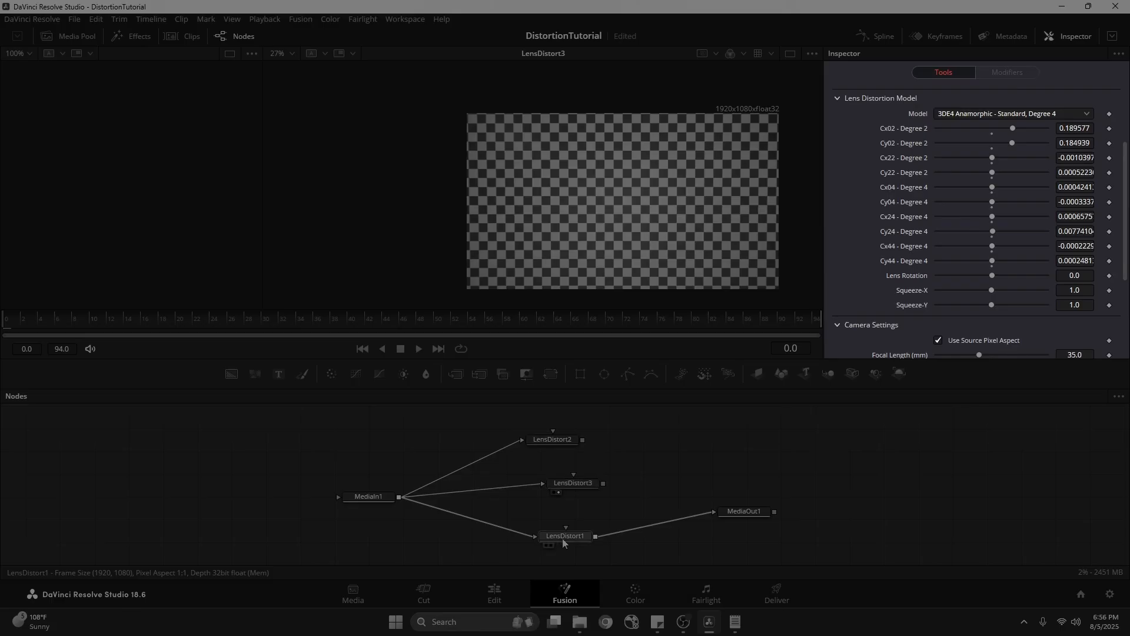
click(575, 486)
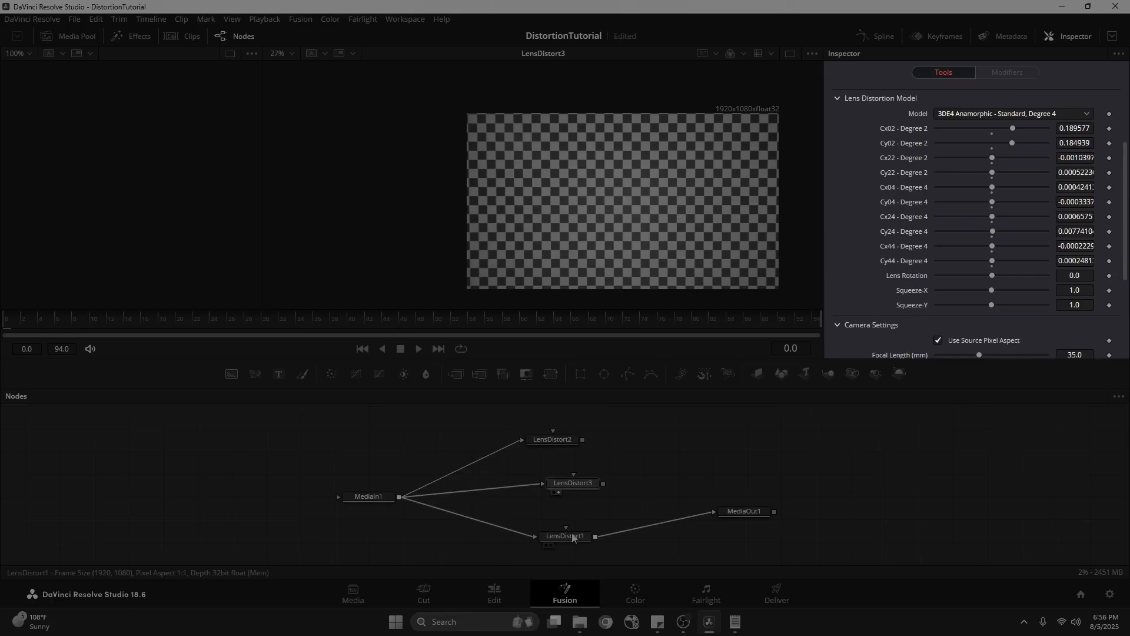
click(574, 535)
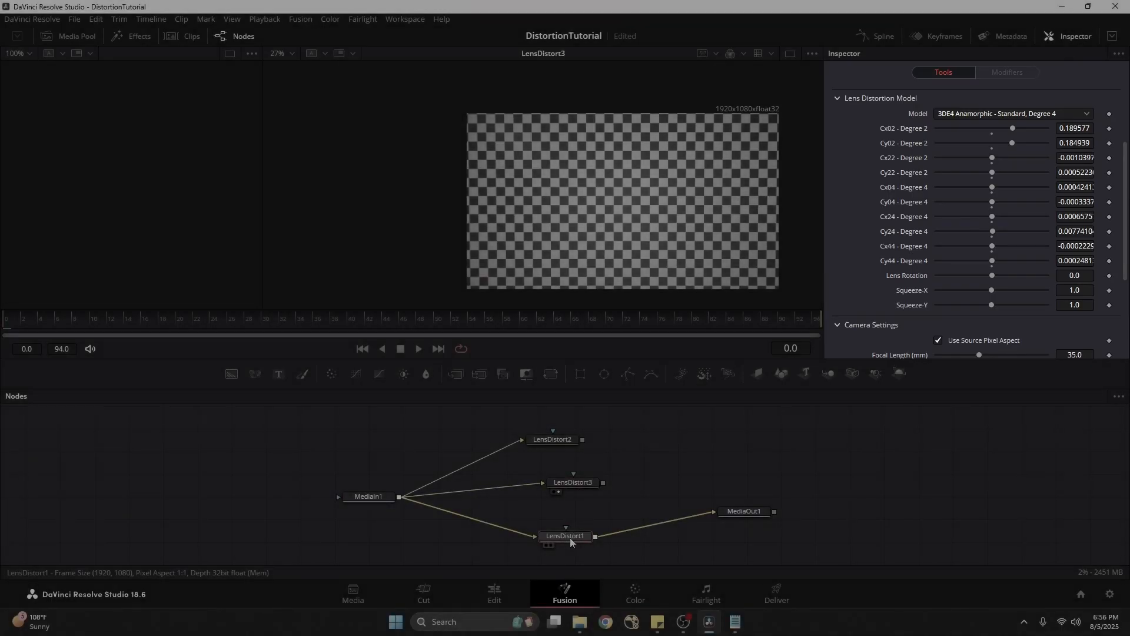
click(570, 538)
click(626, 507)
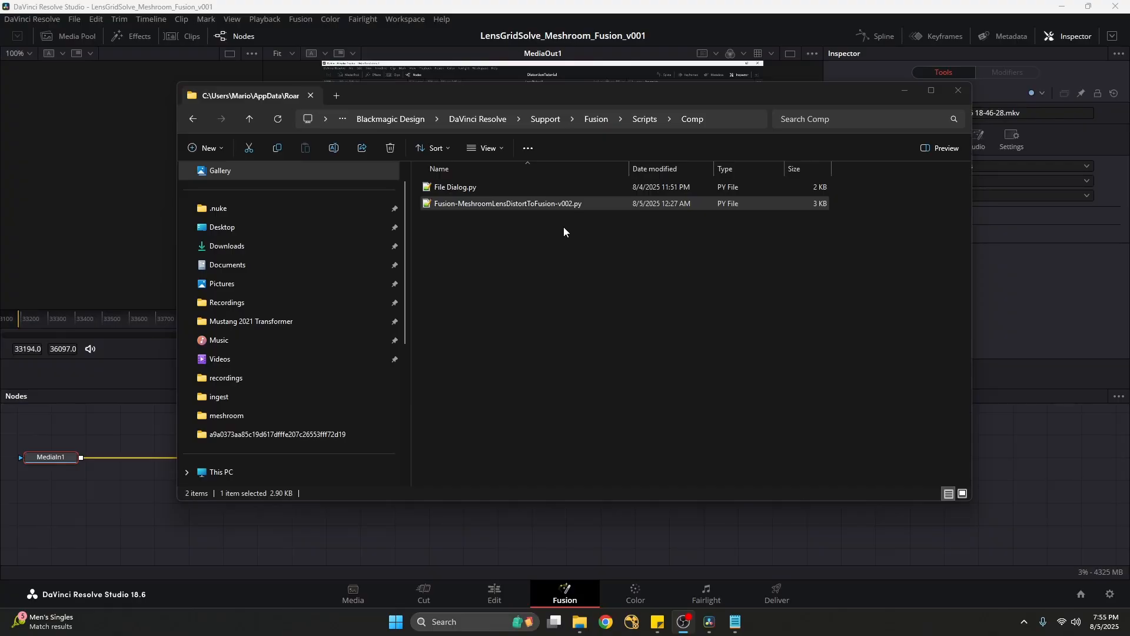
Open the script Fusion-MeshroomLensDistortToFusion-v002.py from the Fusion Scripts Comp folder in Notepad++
double_click(548, 203)
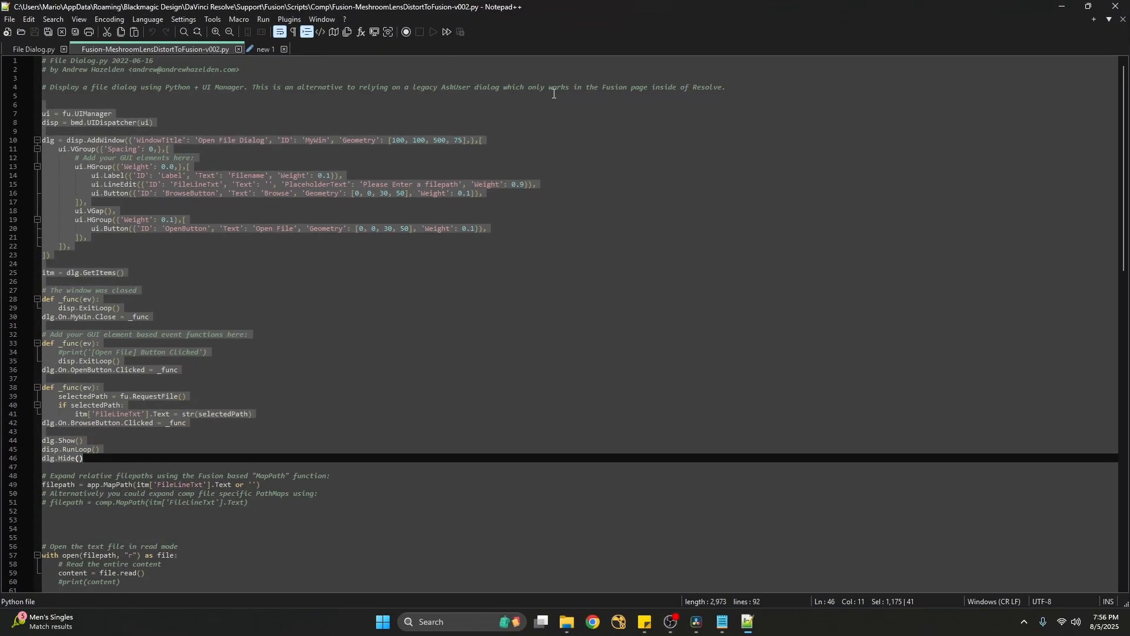
Highlight the file dialog code in the script, from the blank line above the UIManager line through dlg.Hide()
click(484, 131)
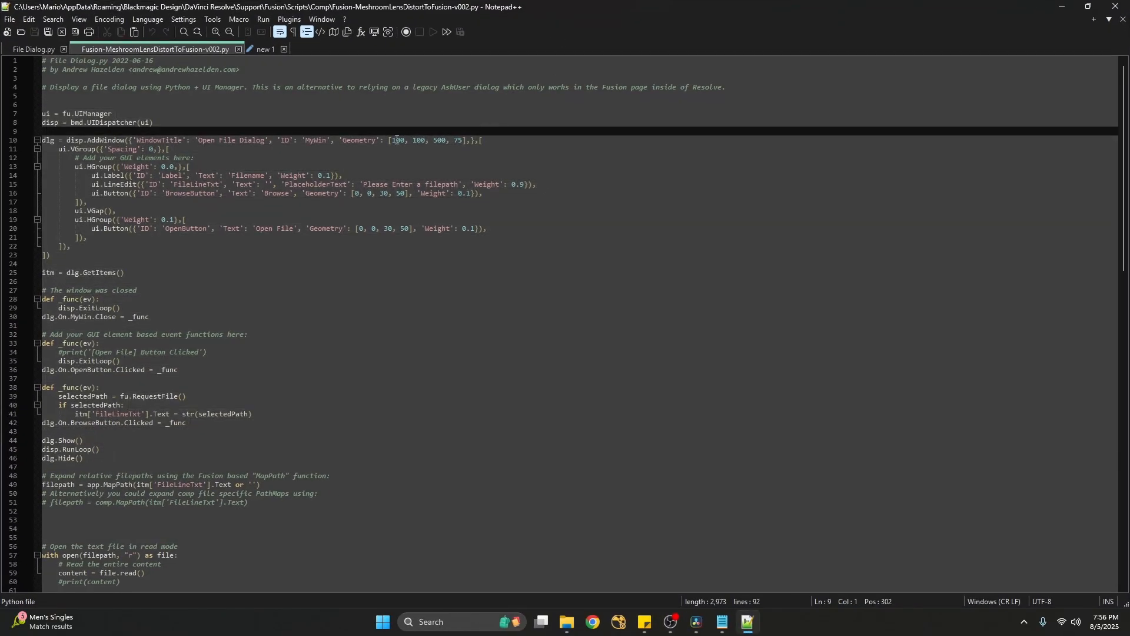
click(50, 104)
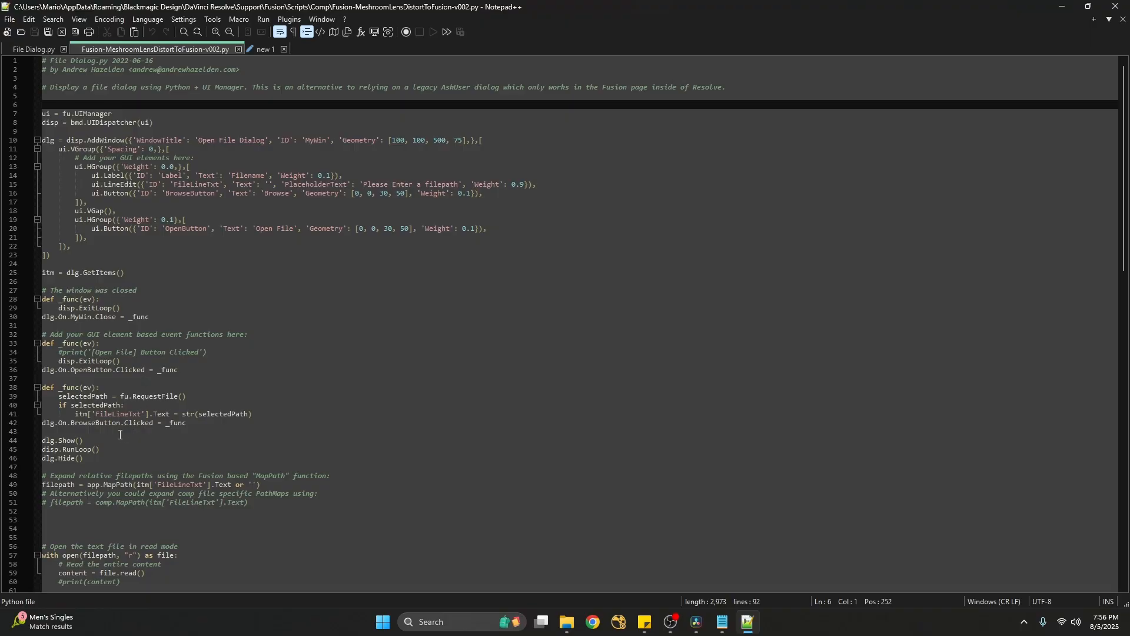
shift+click(82, 469)
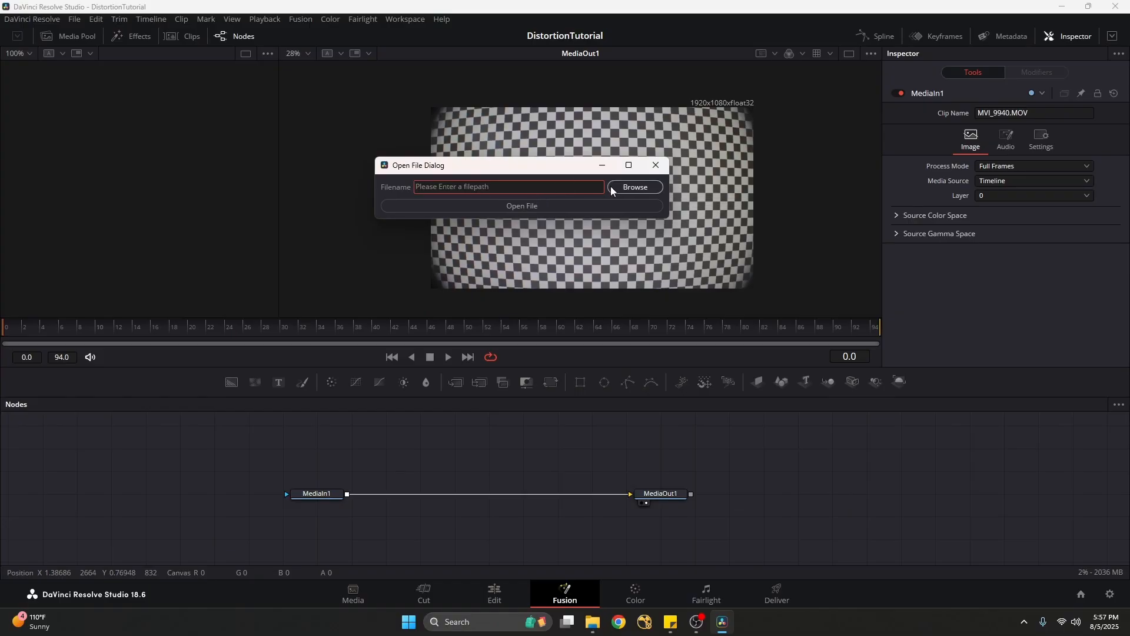
Browse for the distortion file in the Open File Dialog and open 1232555803.nk from the ExportDistortion cache folder
click(610, 186)
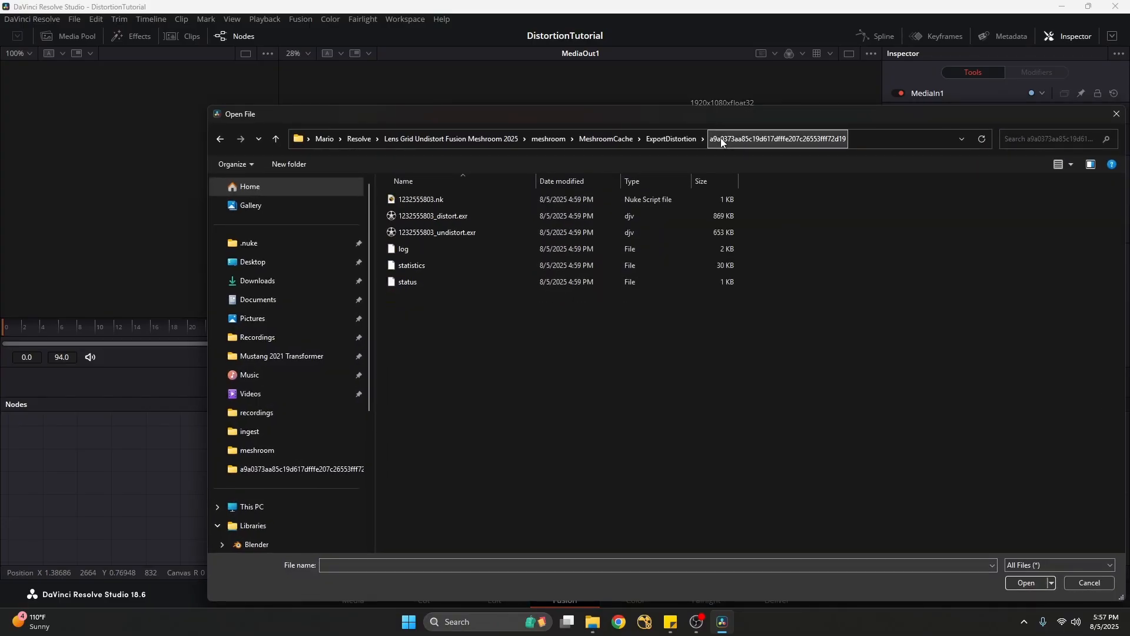
click(415, 199)
click(1027, 582)
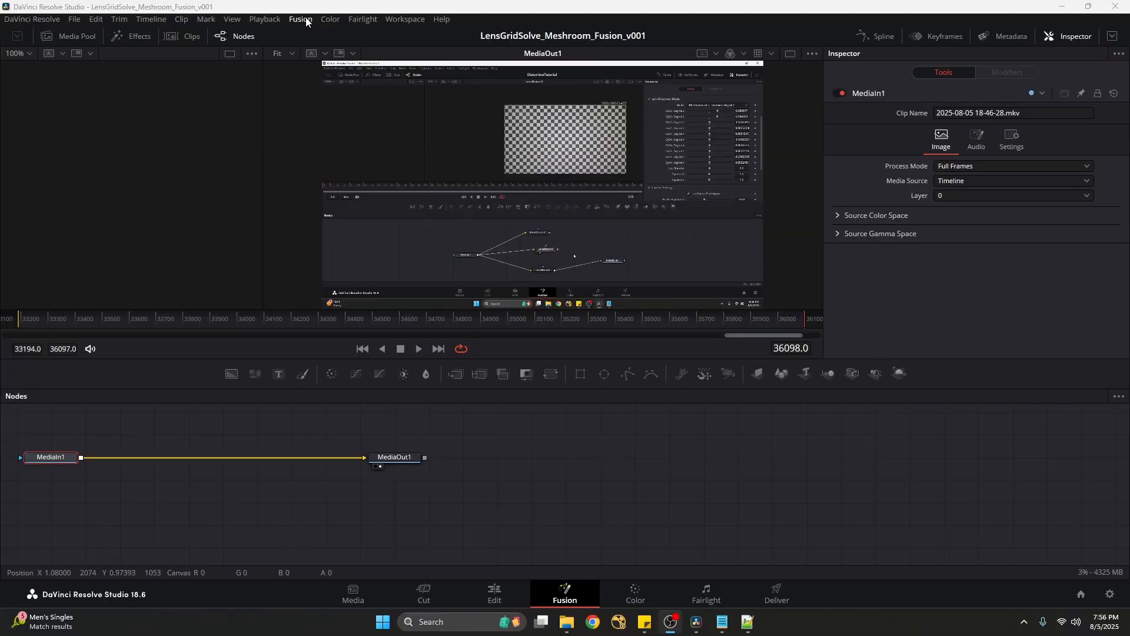
Locate Fusion-MeshroomLensDistortToFusion-v002 among the workspace scripts in DaVinci Resolve and return to its code in Notepad++
click(306, 22)
mouse_move(374, 22)
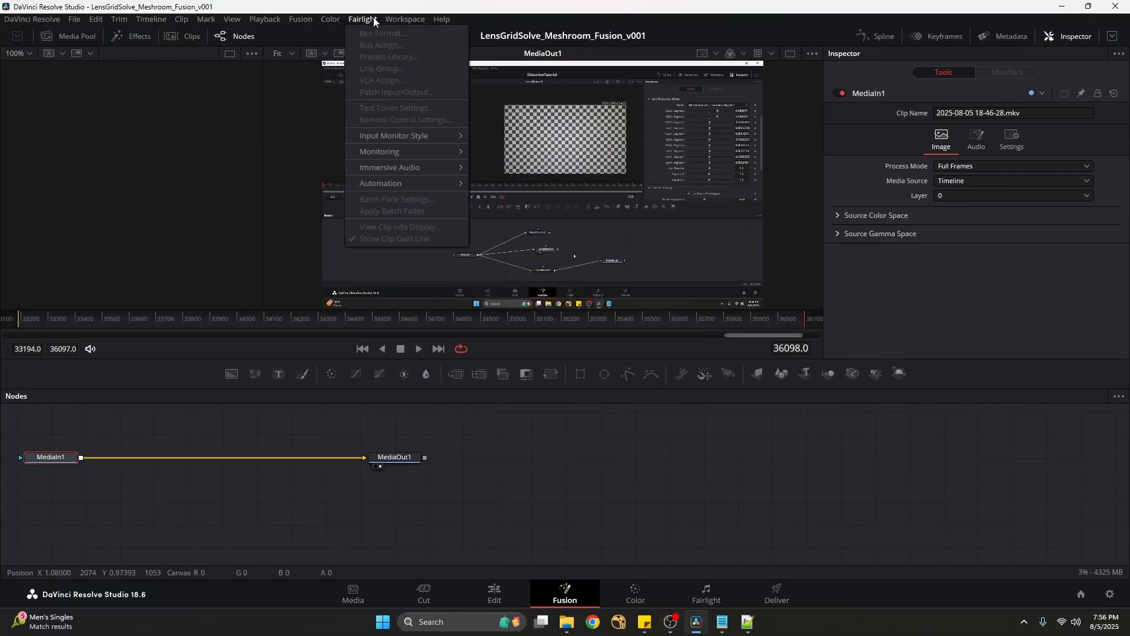
mouse_move(472, 395)
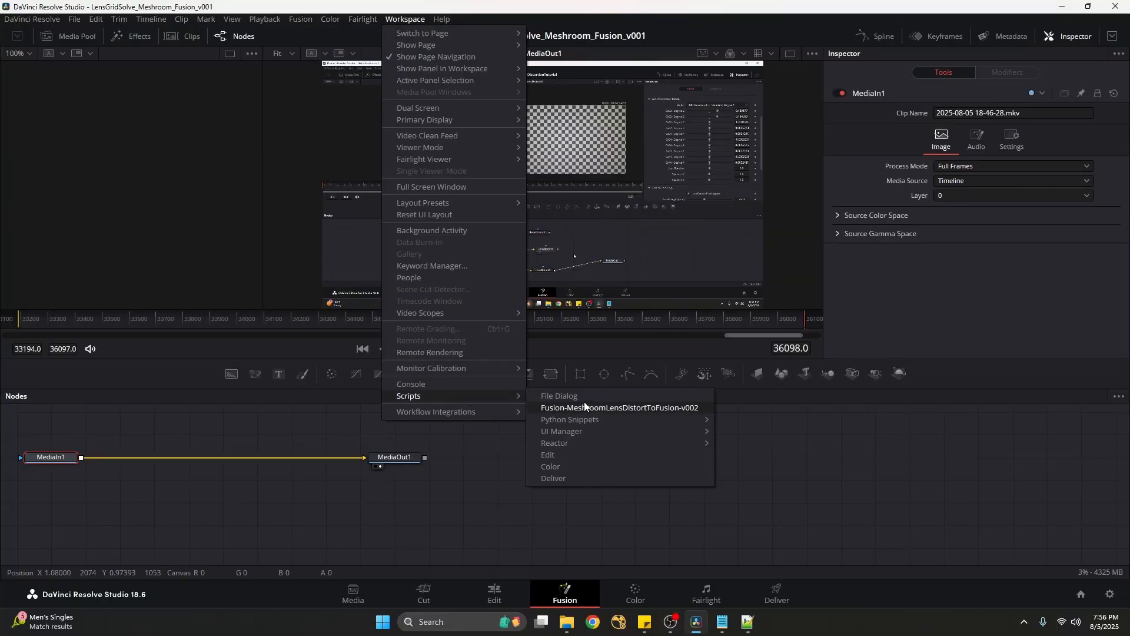
mouse_move(697, 432)
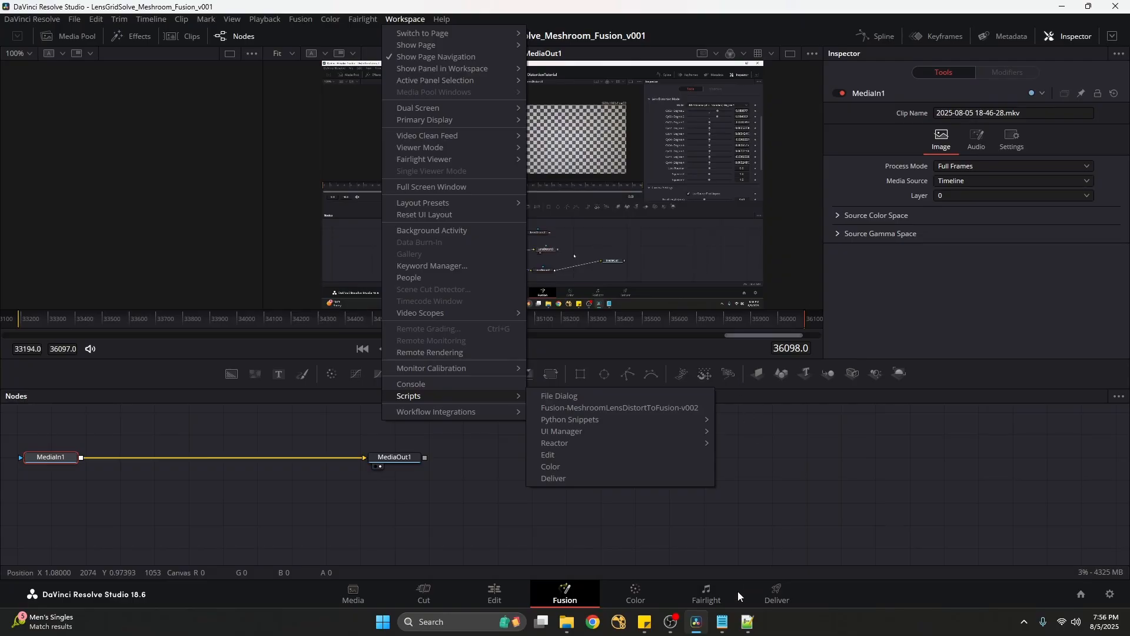
click(747, 622)
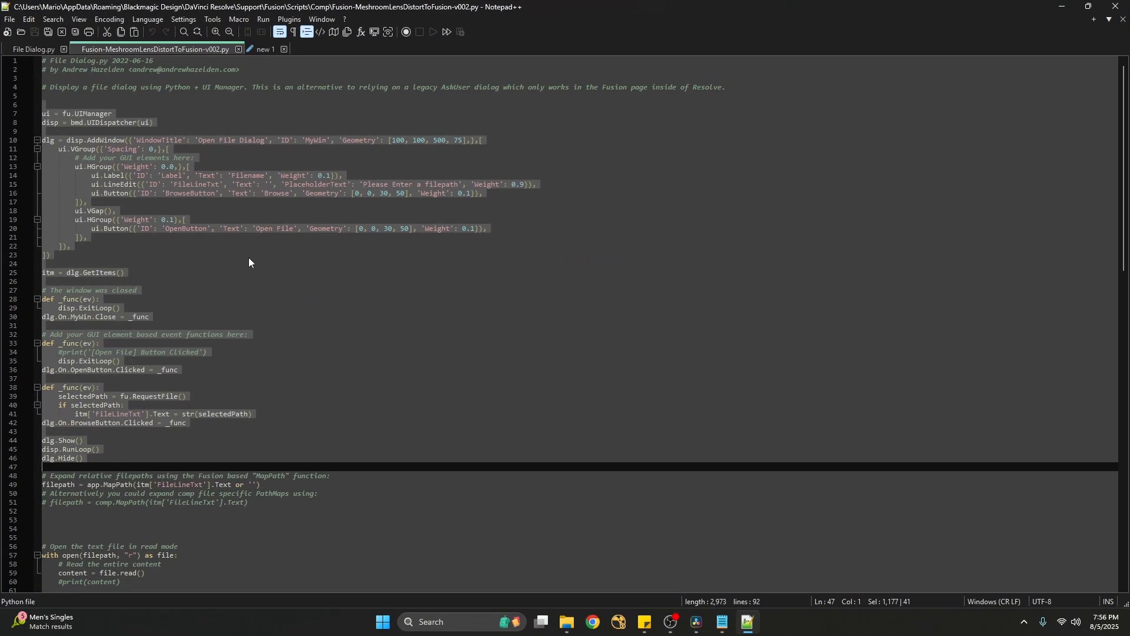
Examine the filepath variable and its app.MapPath expression on line 49 of the script
click(107, 457)
scroll(106, 448, down, 3)
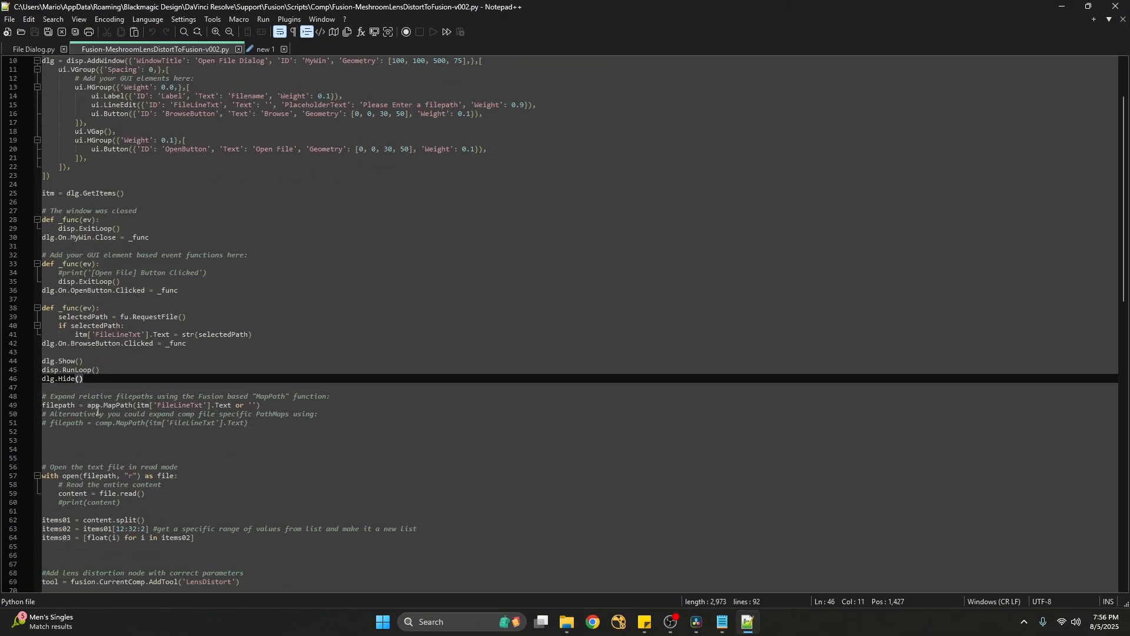
drag(87, 405, 260, 406)
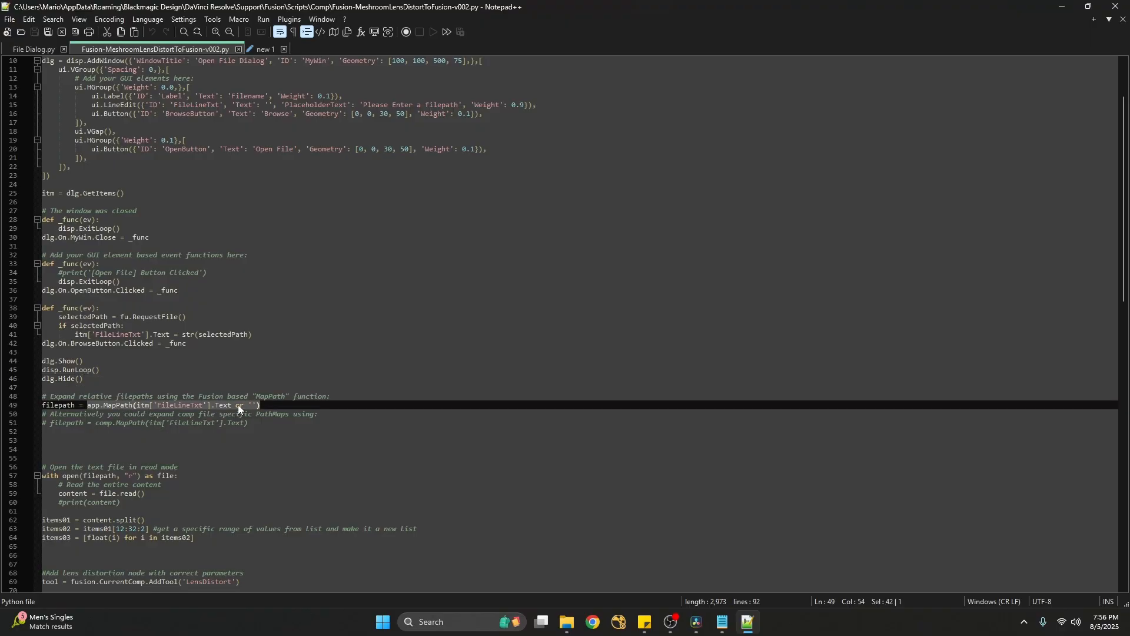
double_click(58, 405)
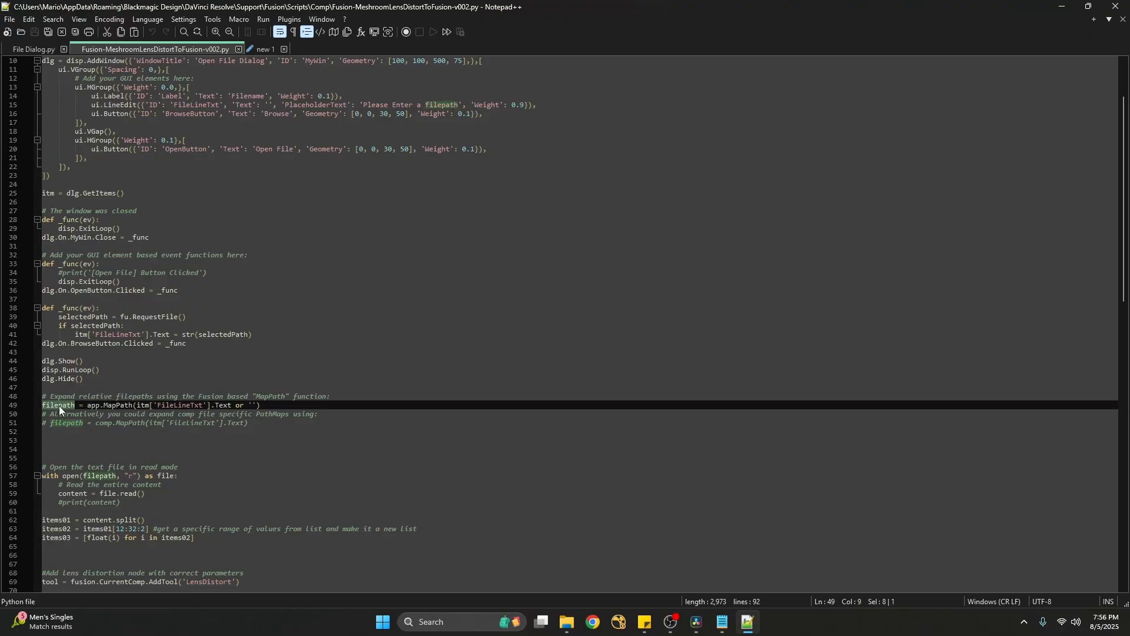
click(58, 407)
Highlight the file-reading block on lines 56 to 60 and check it against the contents of 1232555803.nk in Notepad
scroll(60, 353, down, 5)
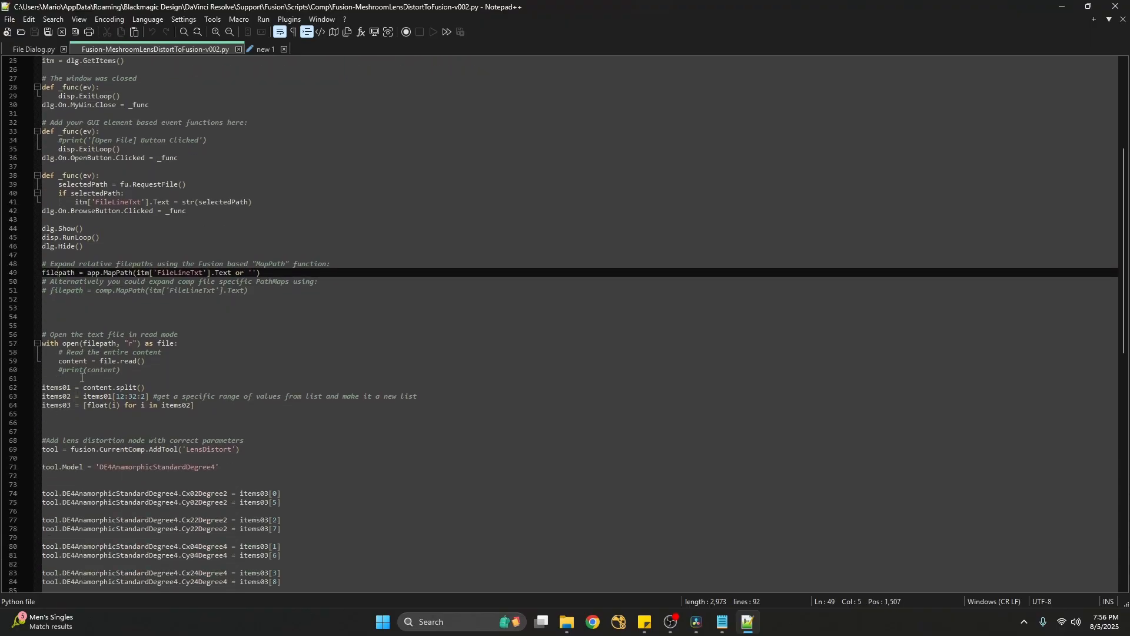
click(47, 334)
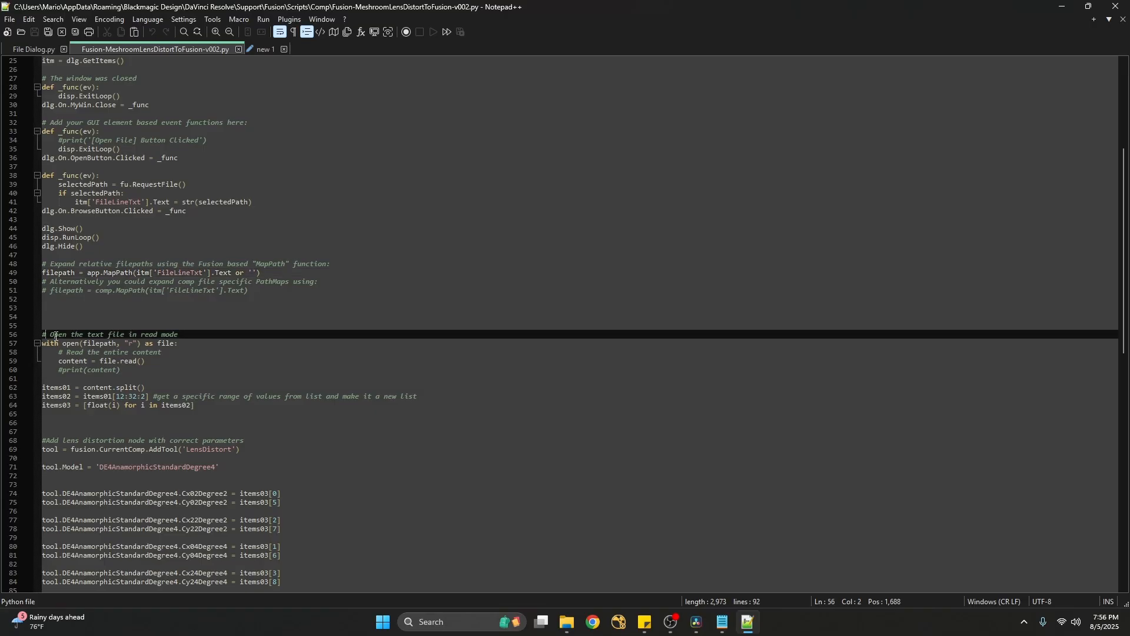
shift+click(132, 370)
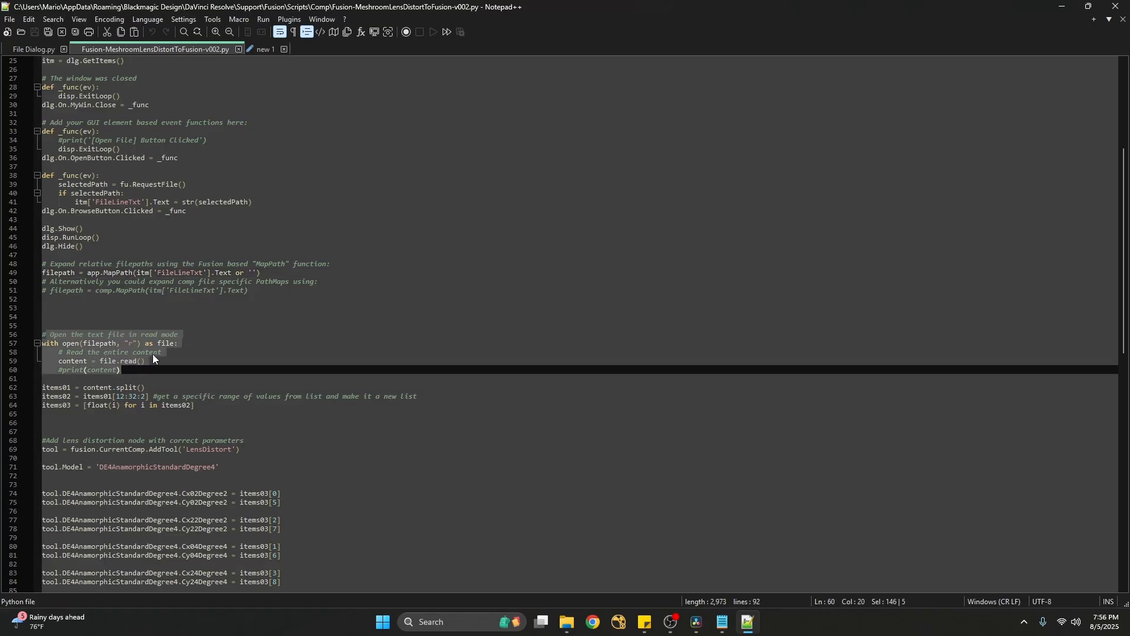
mouse_move(722, 622)
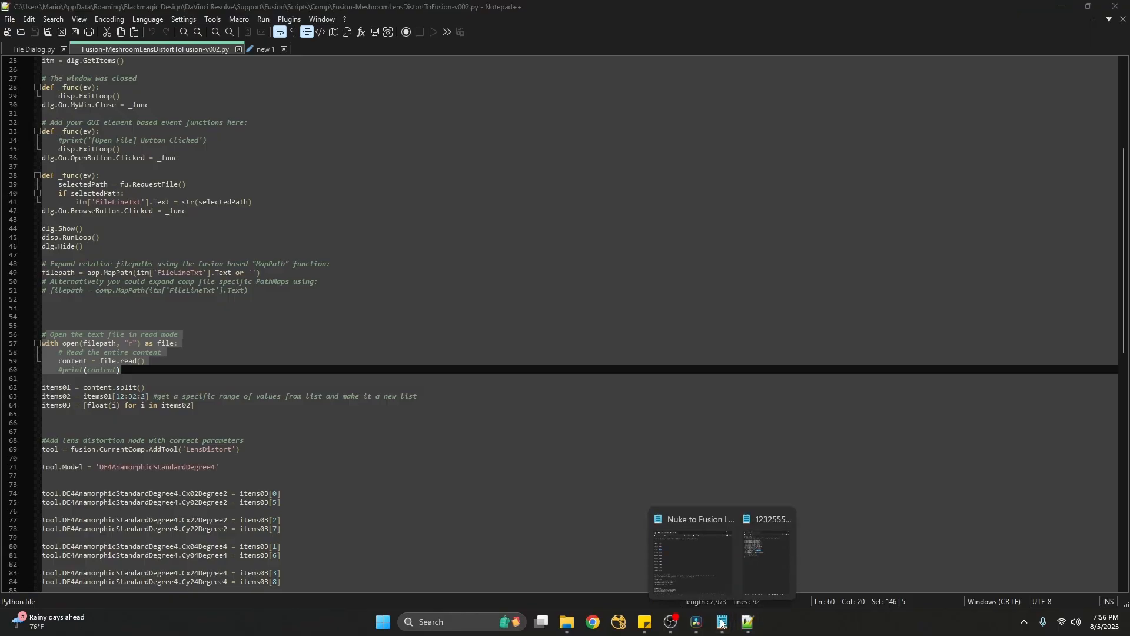
click(709, 574)
click(761, 569)
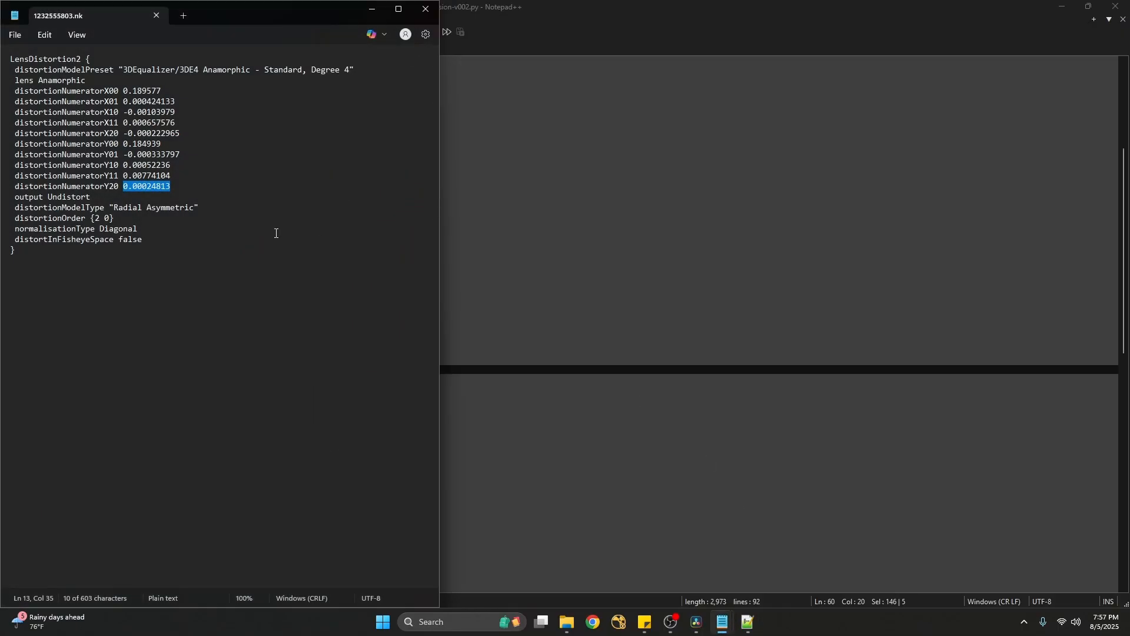
key(ctrl+End)
click(372, 8)
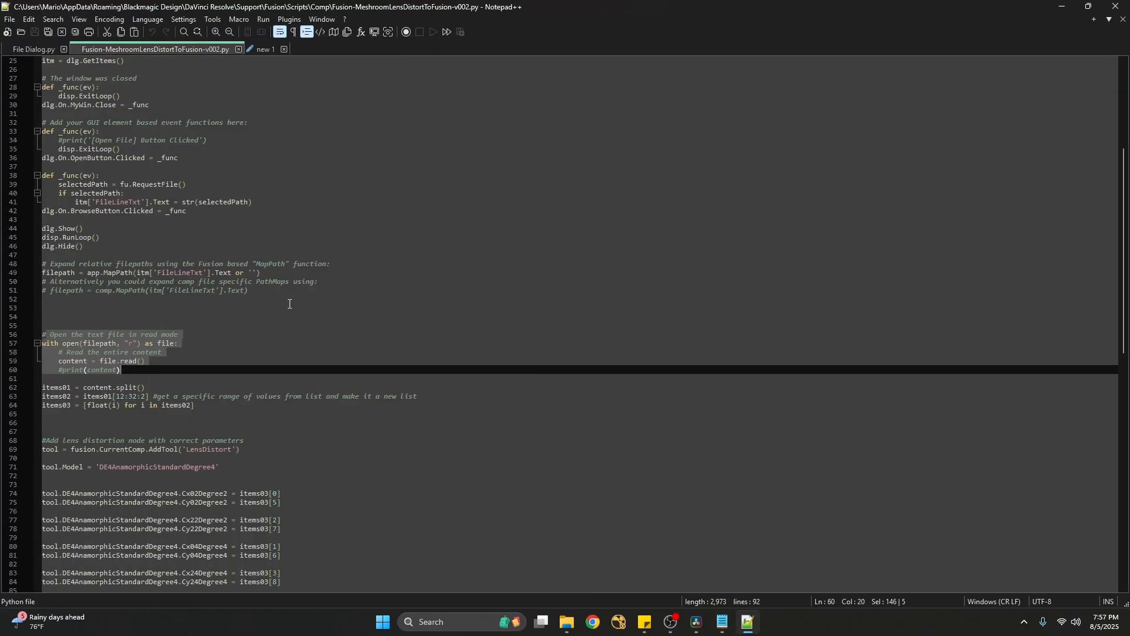
Examine the content.split() line for items01 and compare it with the space-separated text in 1232555803.nk
click(141, 359)
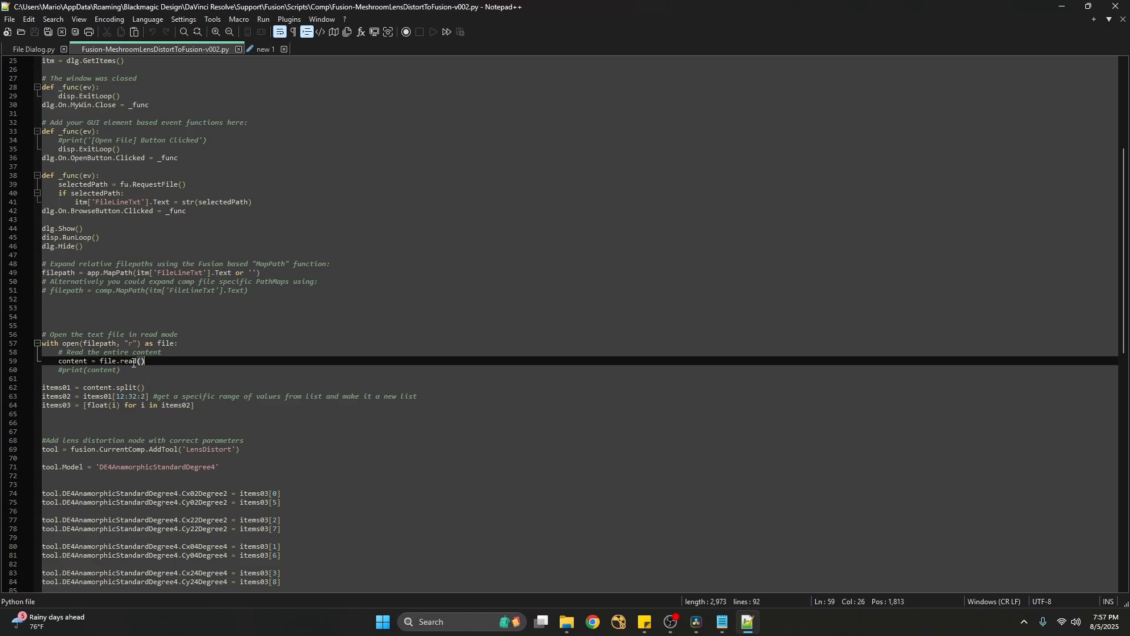
scroll(137, 347, down, 5)
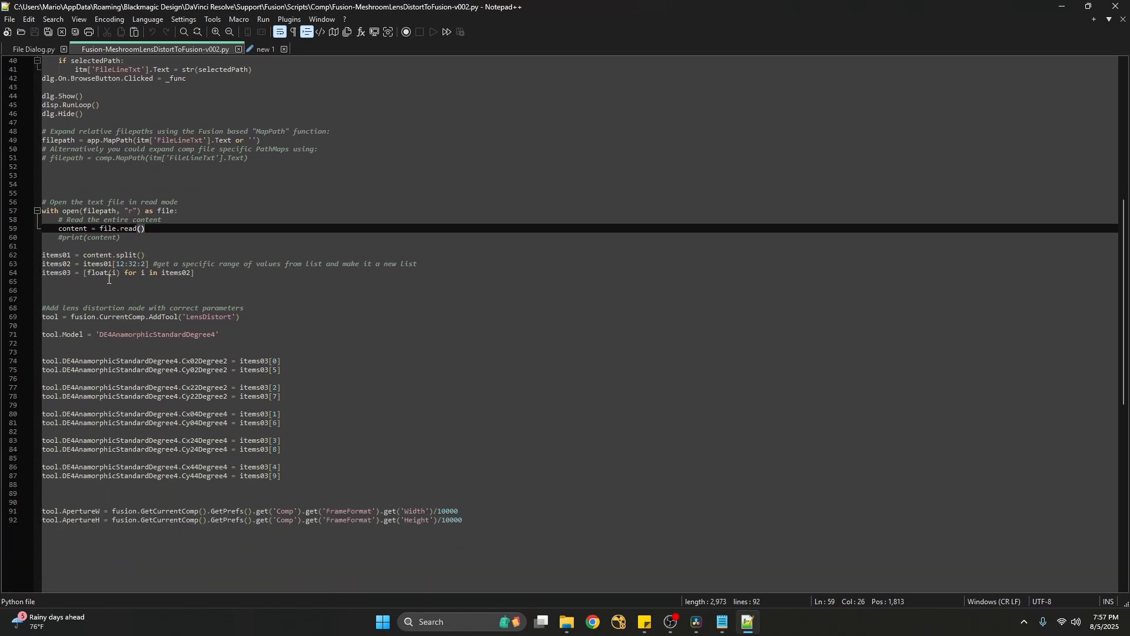
scroll(209, 359, down, 1)
click(54, 228)
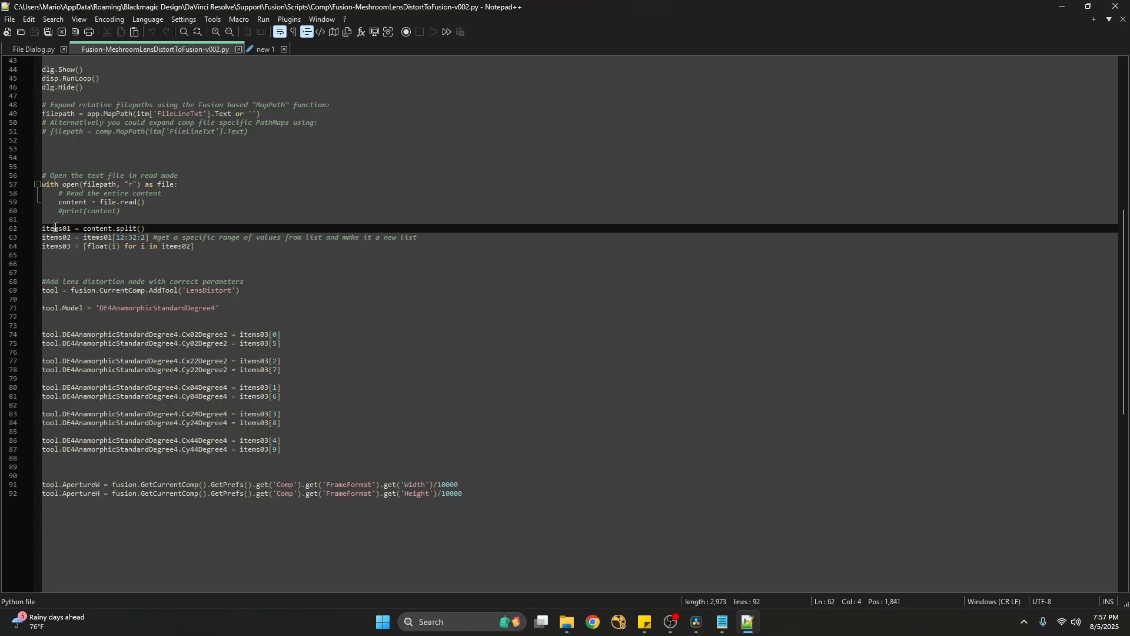
click(101, 229)
mouse_move(723, 621)
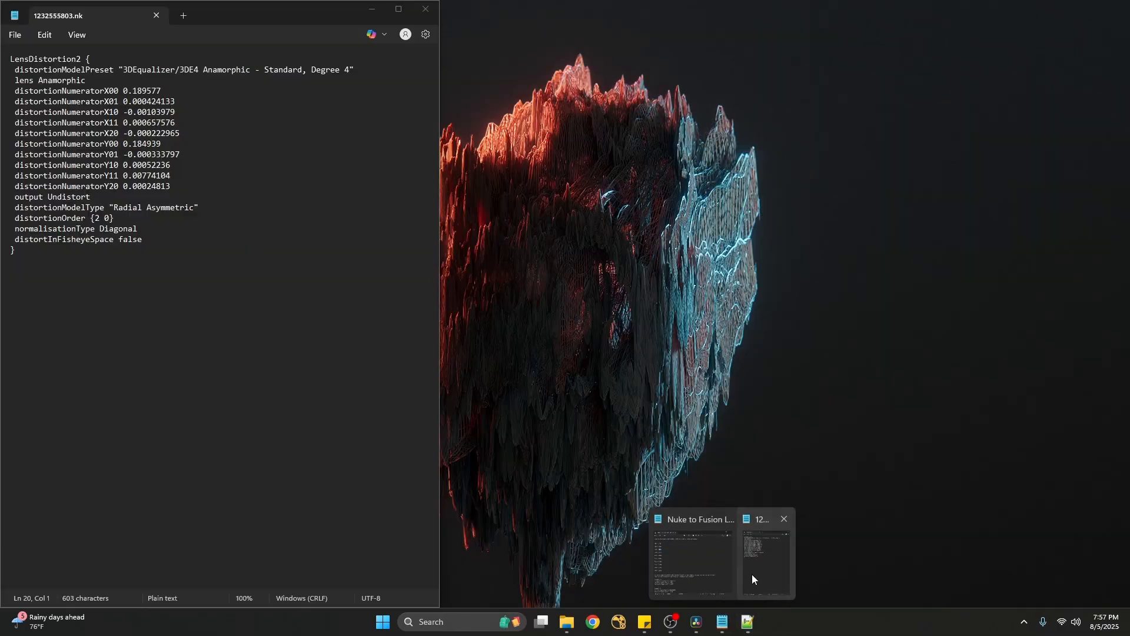
click(751, 574)
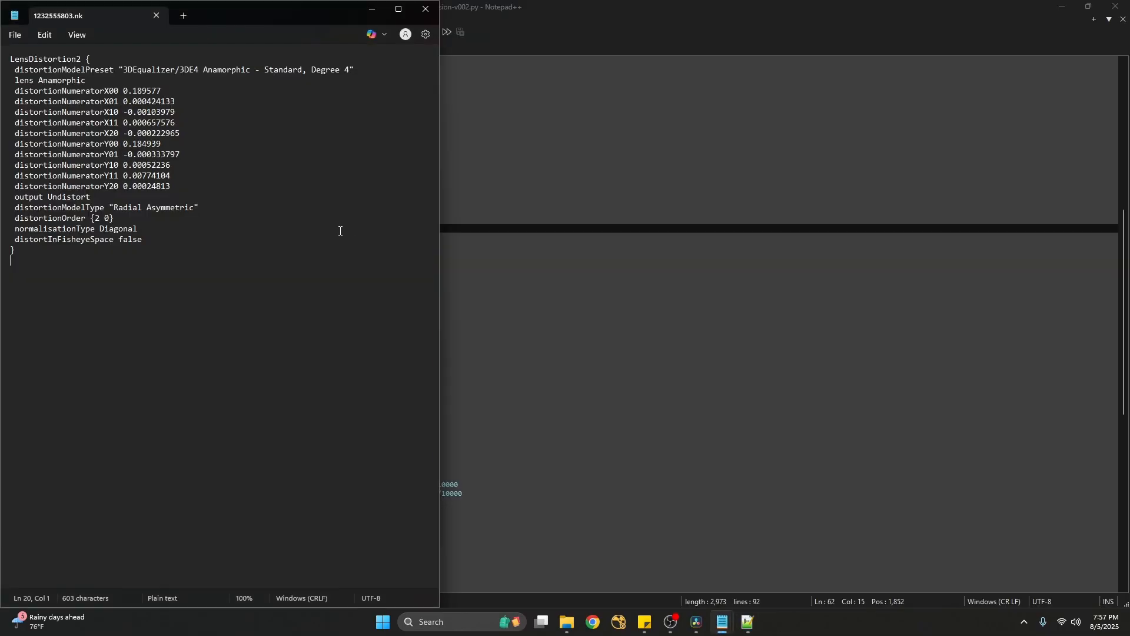
drag(81, 60, 88, 61)
click(95, 61)
click(372, 9)
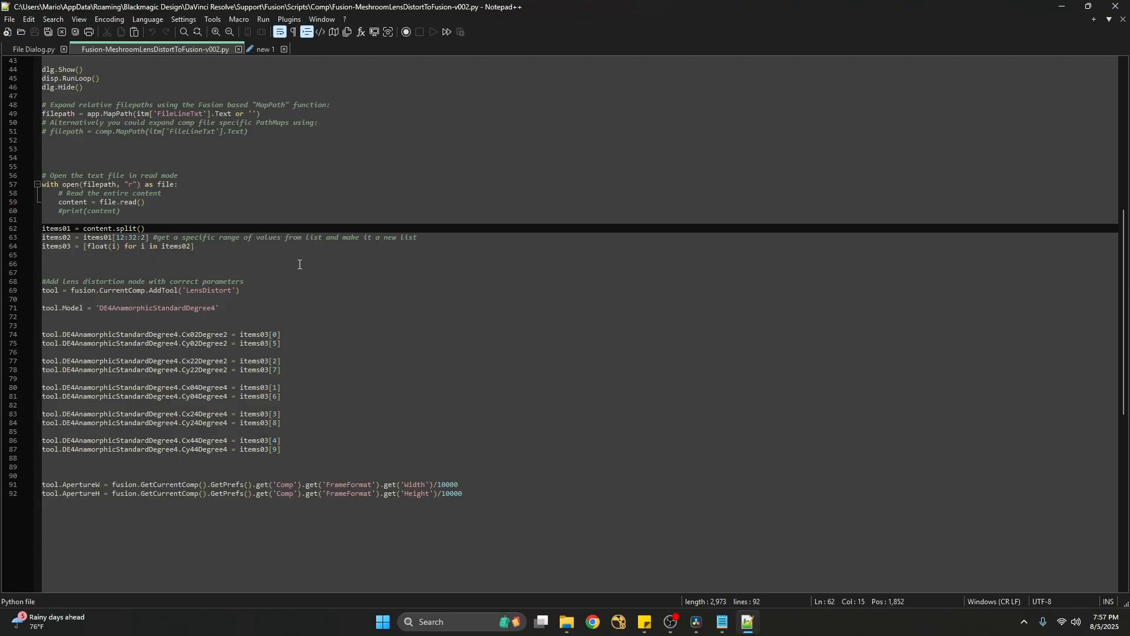
Examine the items02 slice [12:32:2] and trace the distortion numerator values from X00 to Y00 in 1232555803.nk
click(62, 239)
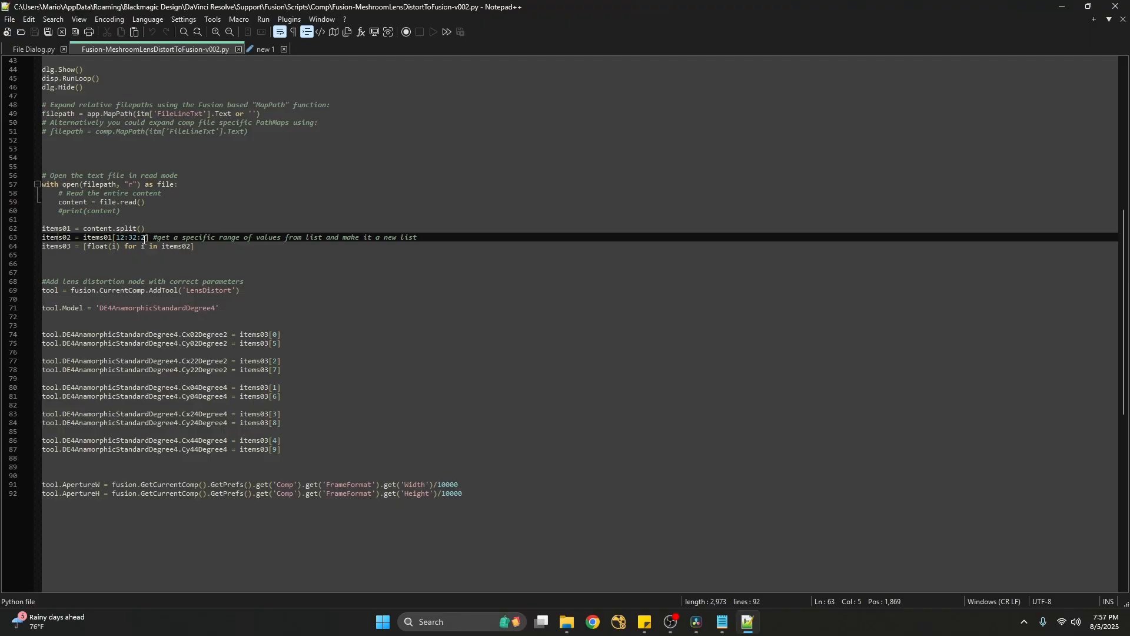
drag(117, 237, 147, 243)
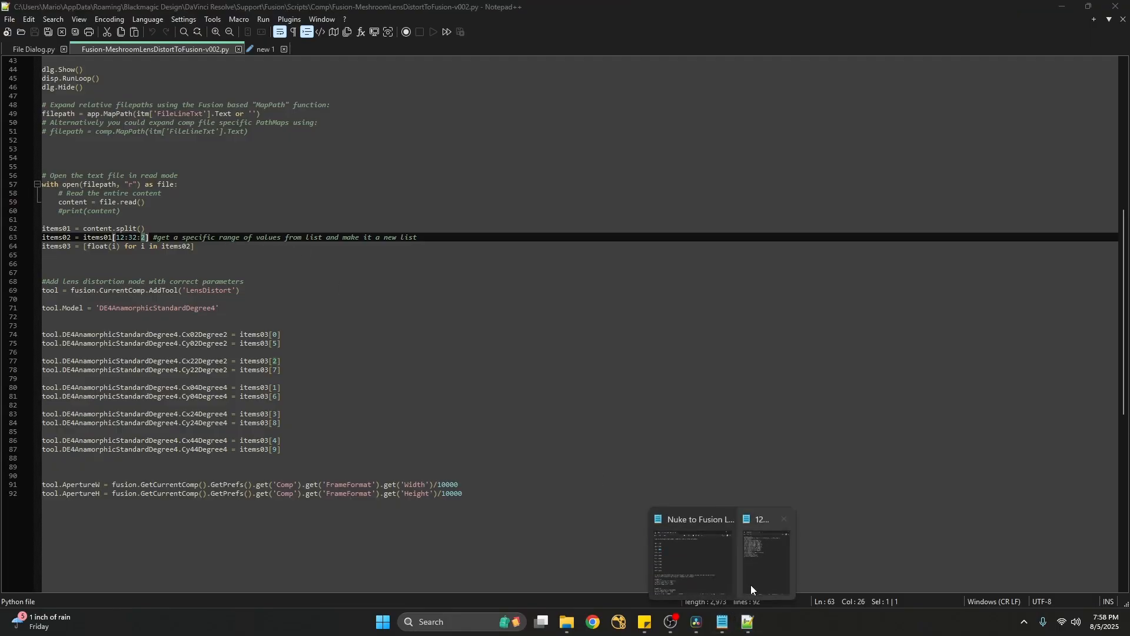
click(750, 584)
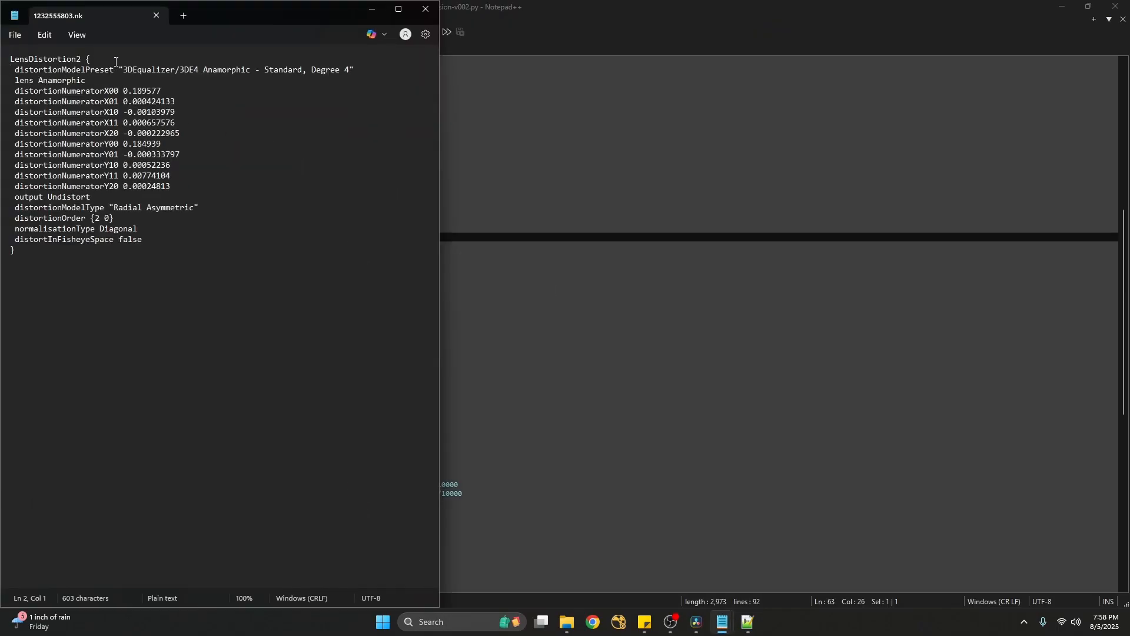
double_click(145, 92)
double_click(147, 101)
double_click(147, 112)
double_click(148, 123)
double_click(151, 134)
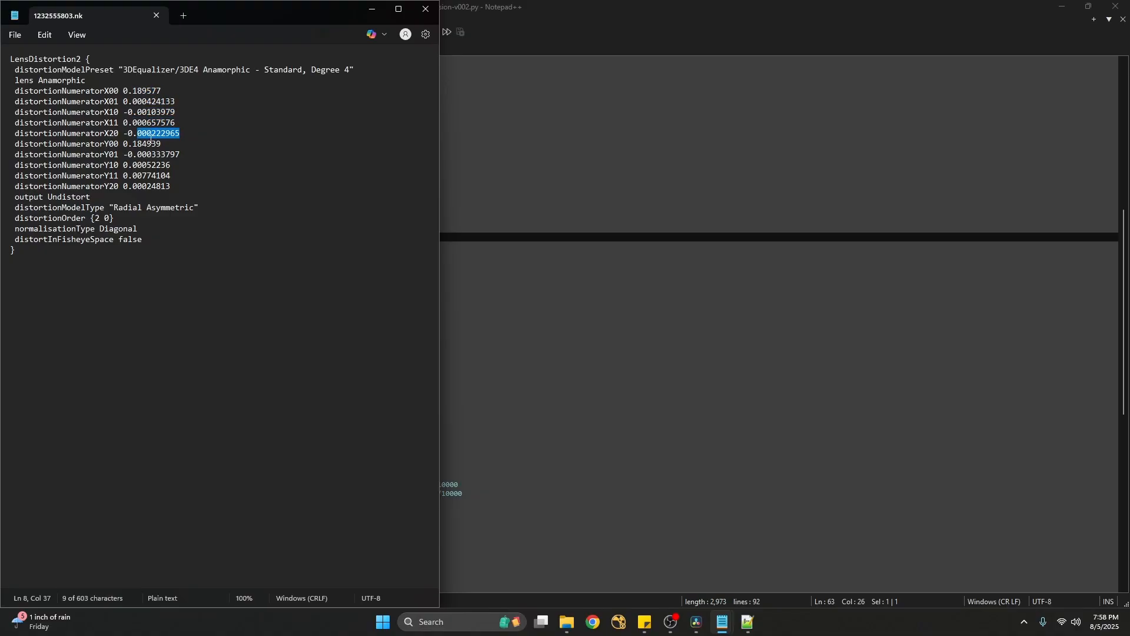
double_click(148, 144)
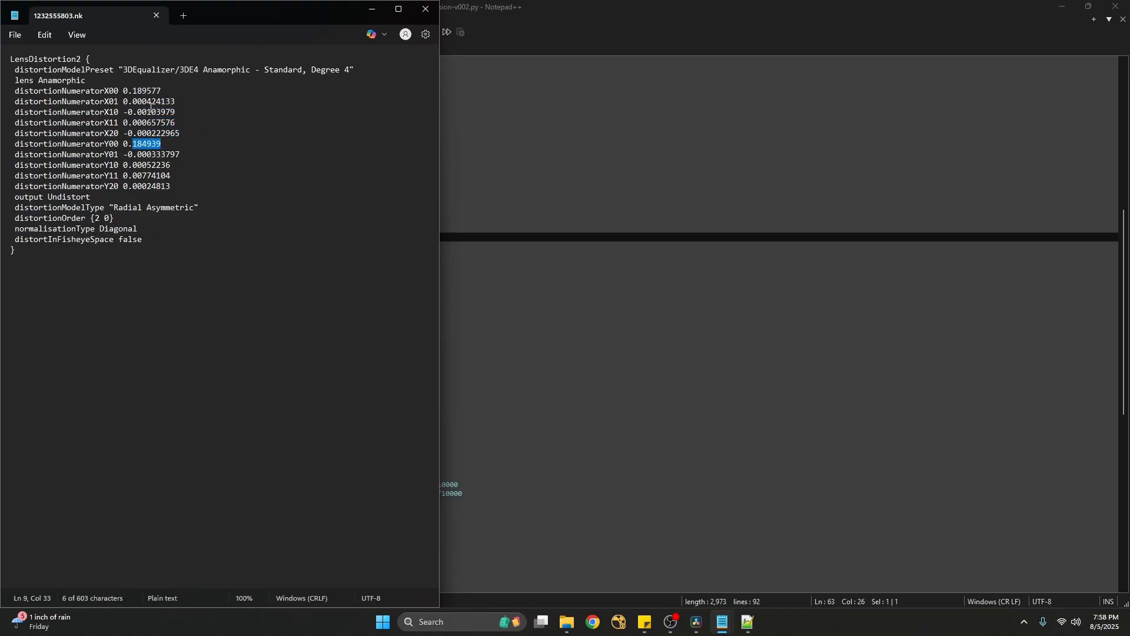
click(371, 9)
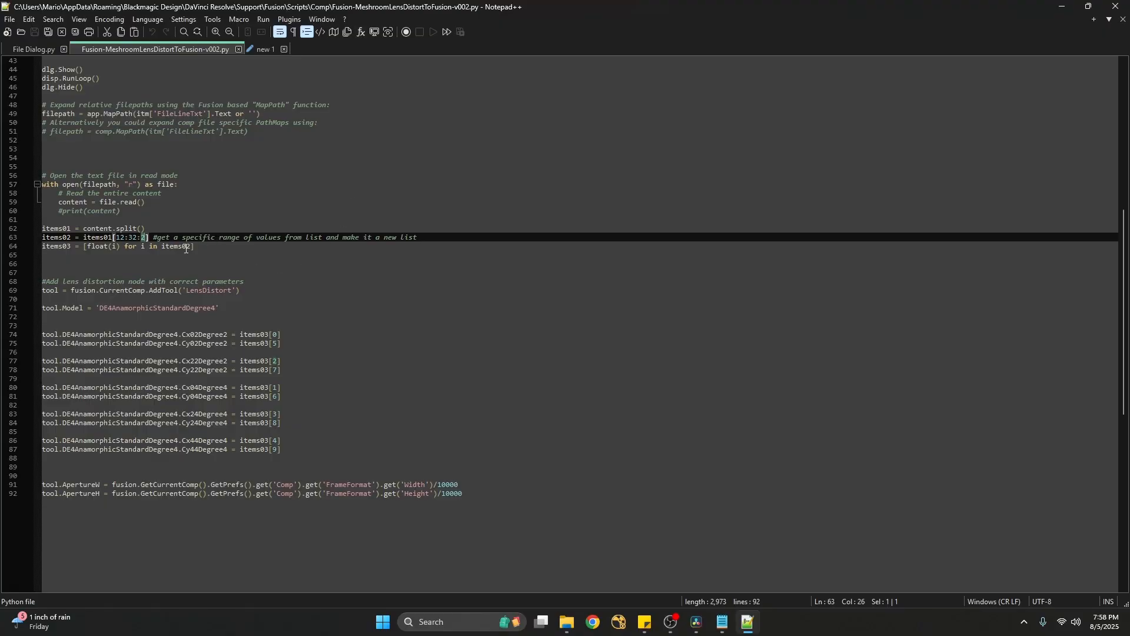
Highlight the items03 list comprehension on line 64 that converts the items02 entries to floats
click(154, 248)
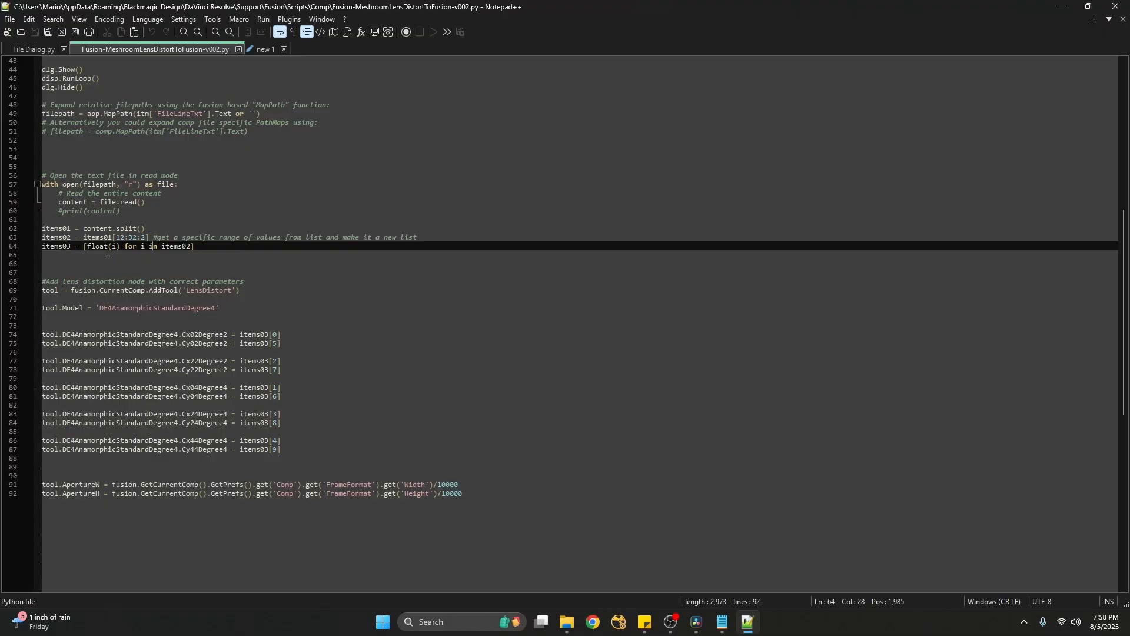
drag(84, 249, 195, 247)
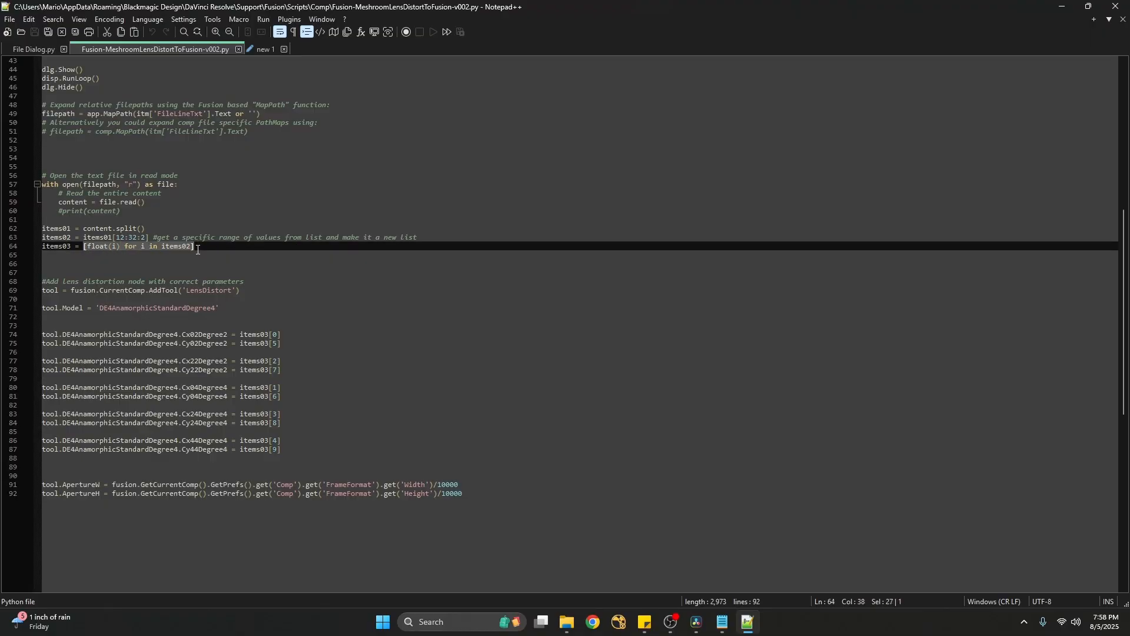
click(197, 247)
Examine the AddTool line for LensDistort and the tool.Model assignment of DE4AnamorphicStandardDegree4
scroll(199, 250, down, 1)
click(100, 266)
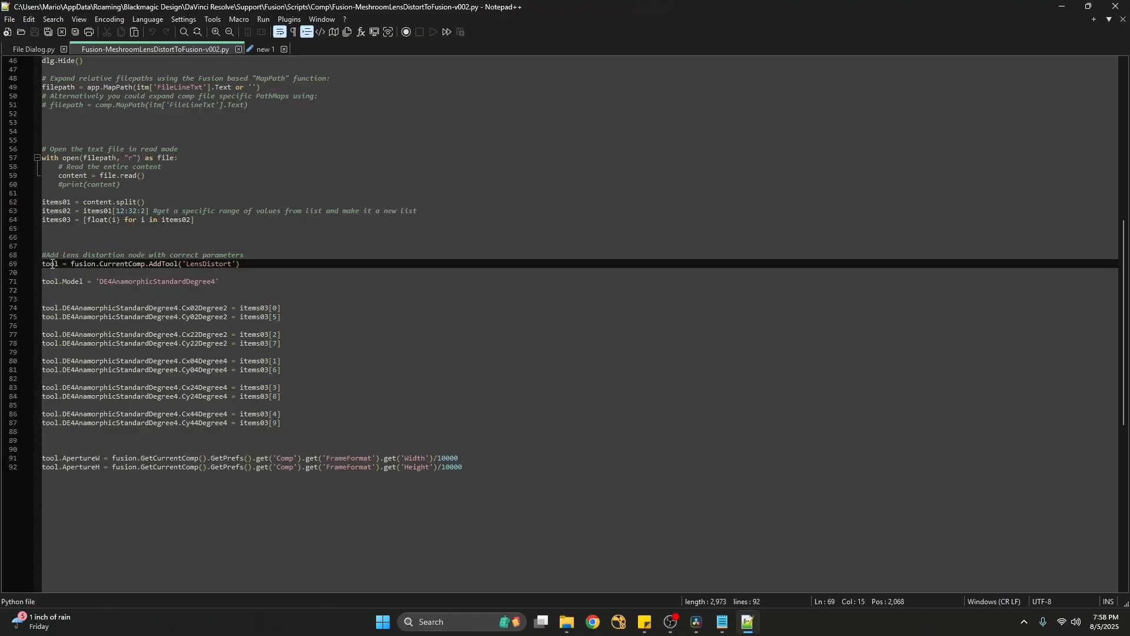
drag(44, 263, 186, 265)
click(186, 266)
double_click(221, 265)
click(209, 265)
double_click(205, 265)
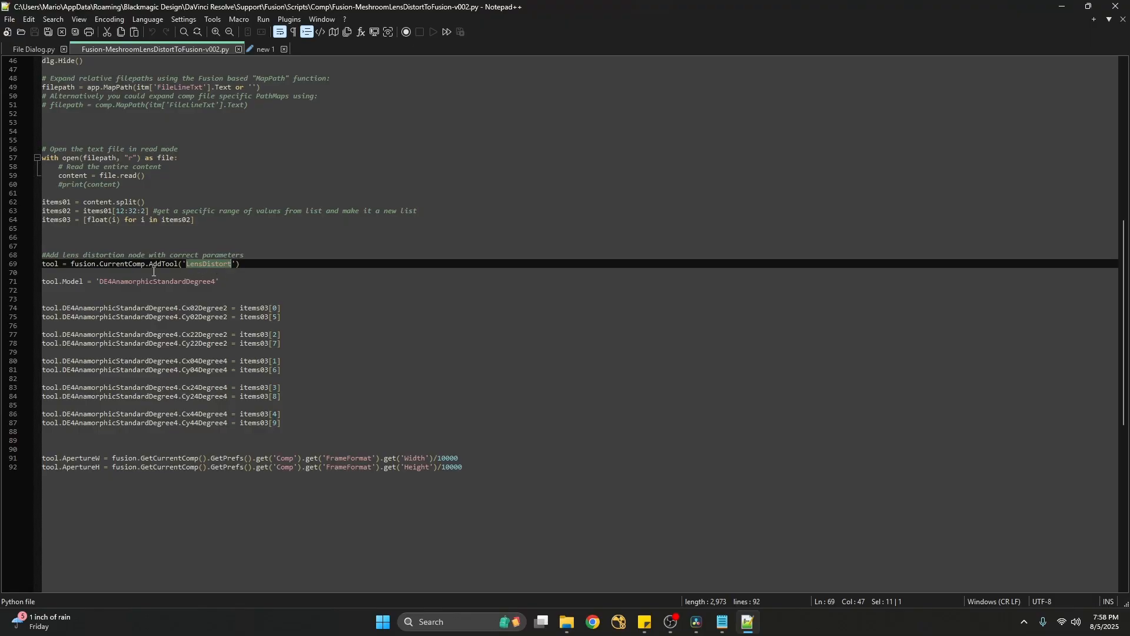
click(136, 282)
double_click(126, 281)
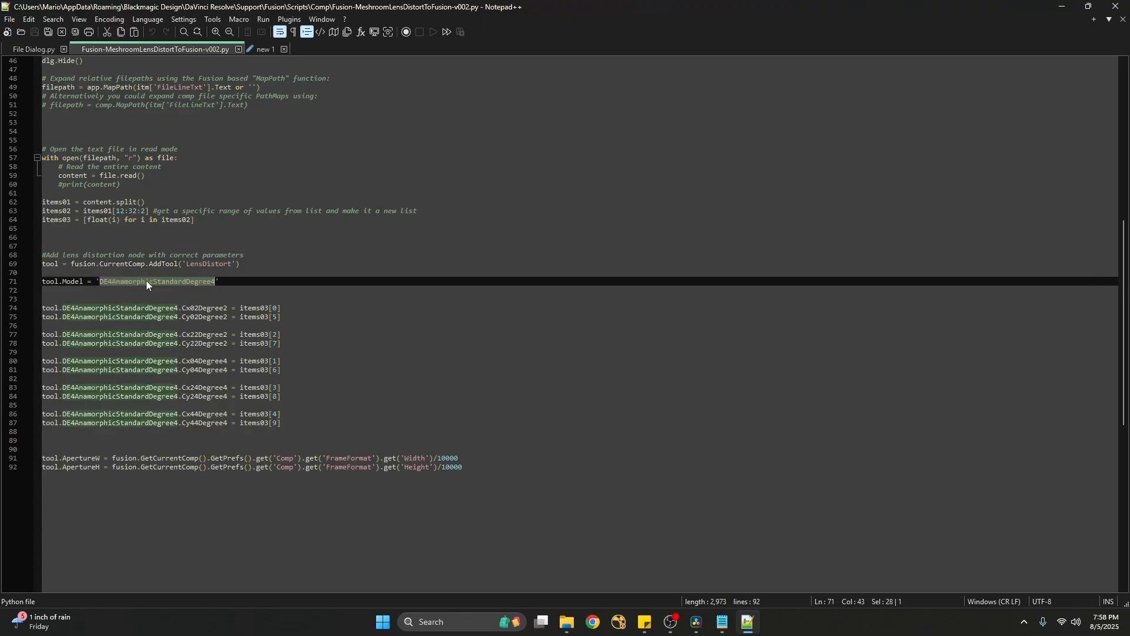
Switch to DaVinci Resolve and add a Lens Distort node below the connection from MediaIn1 to MediaOut1
click(152, 281)
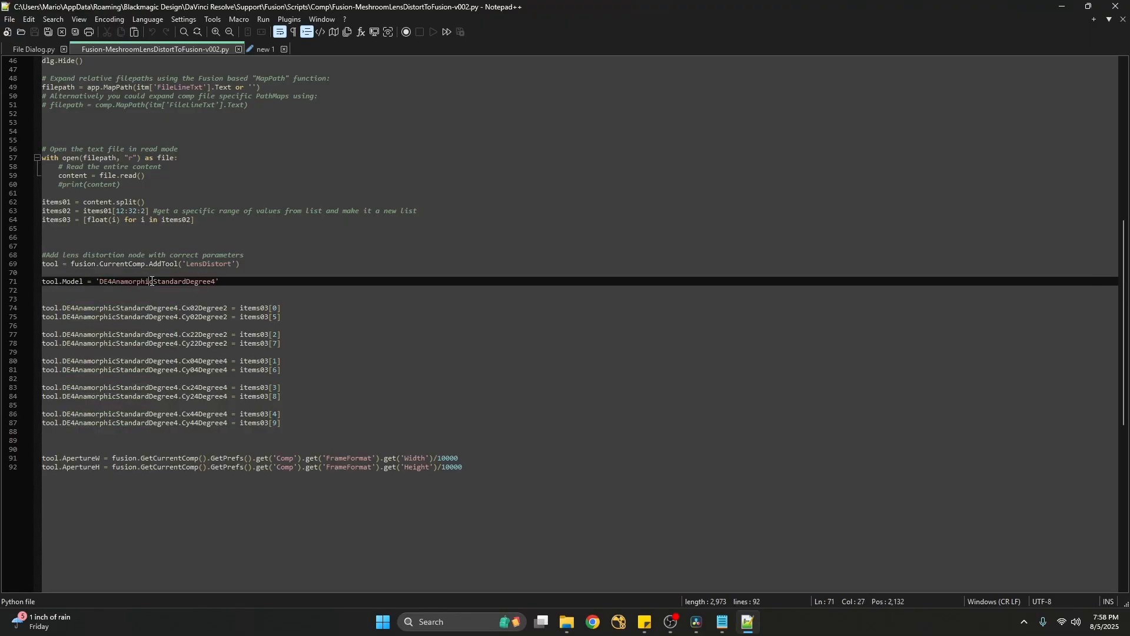
click(106, 282)
click(698, 622)
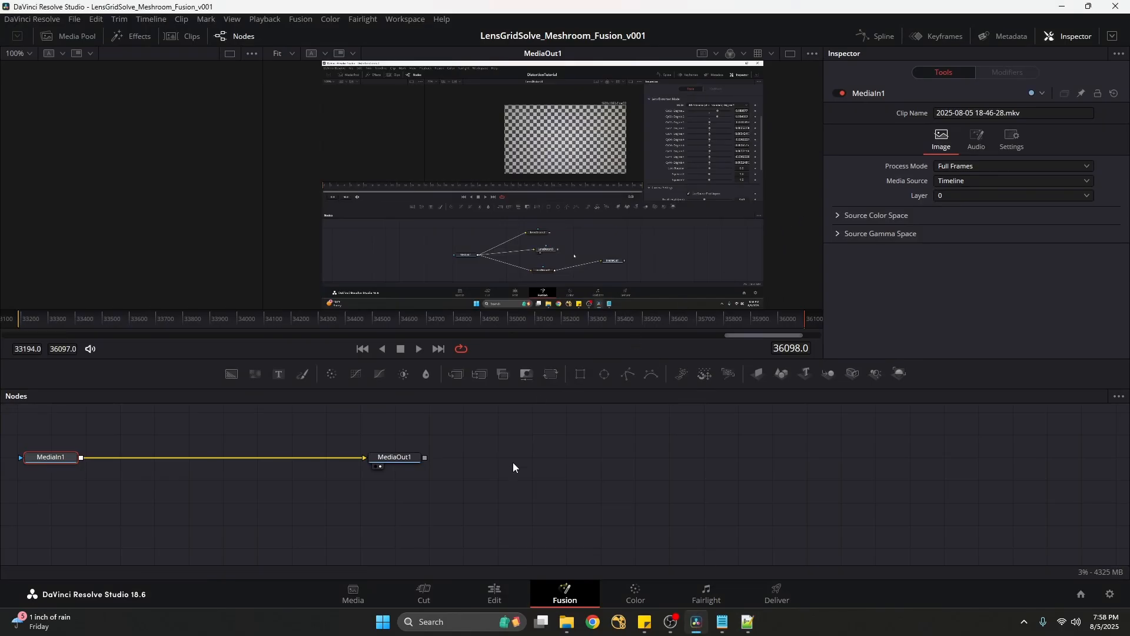
scroll(384, 447, down, 1)
key(shift+space)
text(lens)
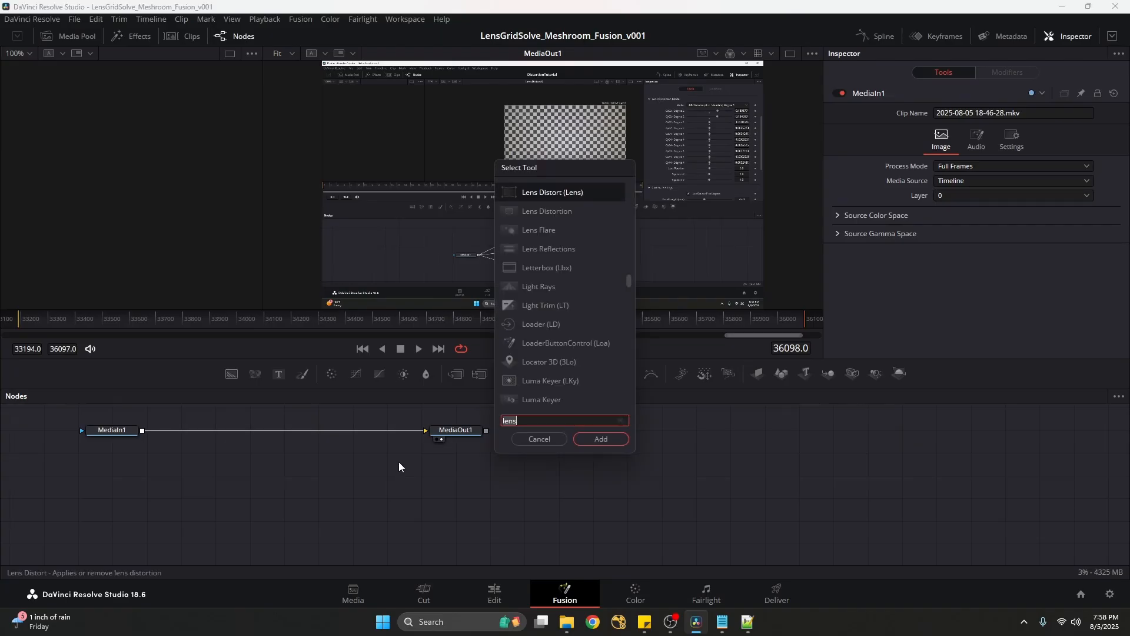
key(Return)
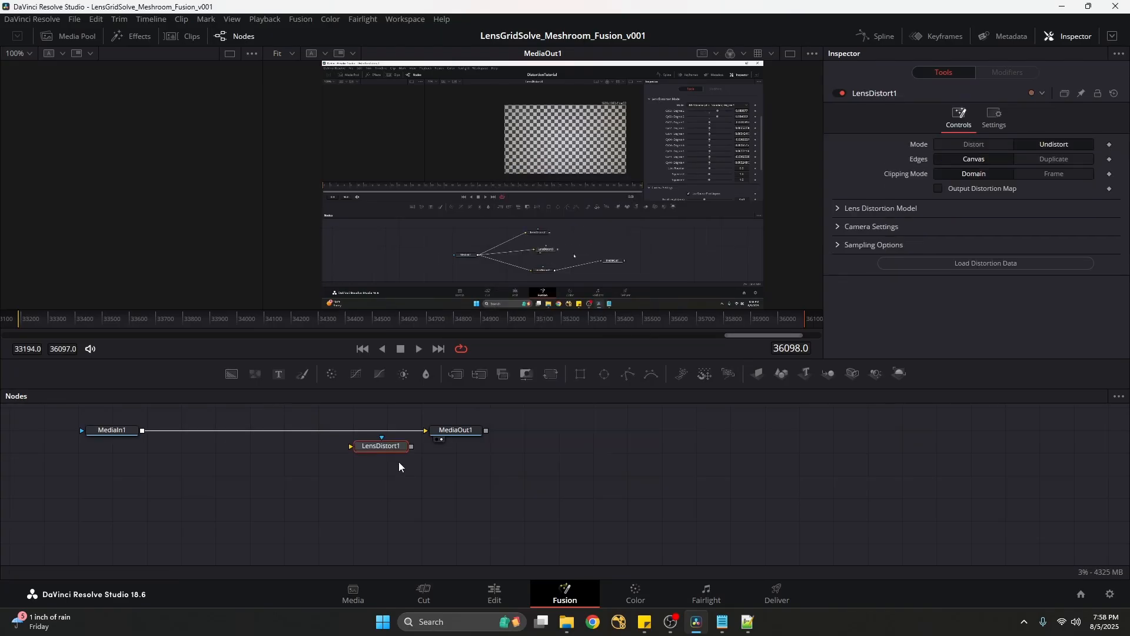
drag(377, 450, 334, 476)
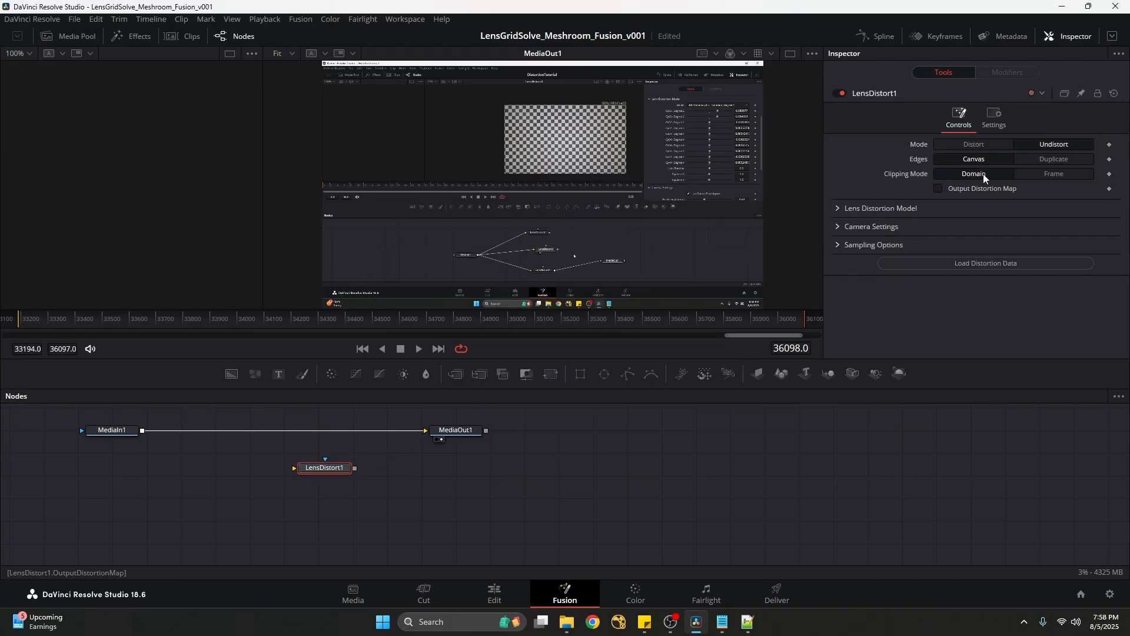
Set the new Lens Distort node's distortion model to 3DE4 Anamorphic - Standard, Degree 4
click(838, 208)
click(1027, 224)
click(1037, 252)
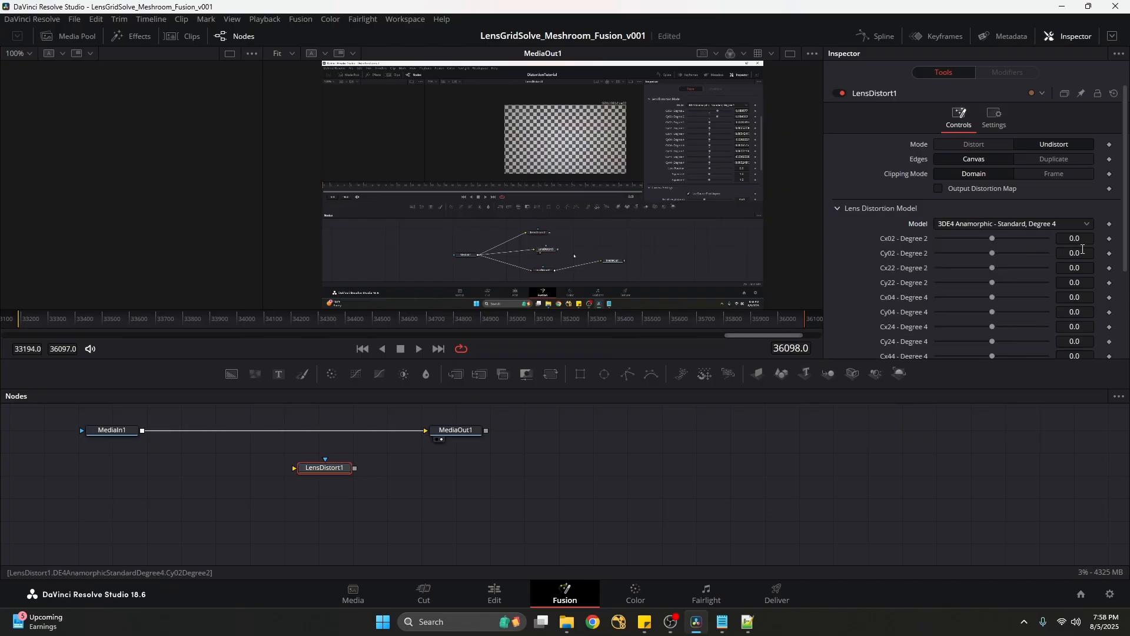
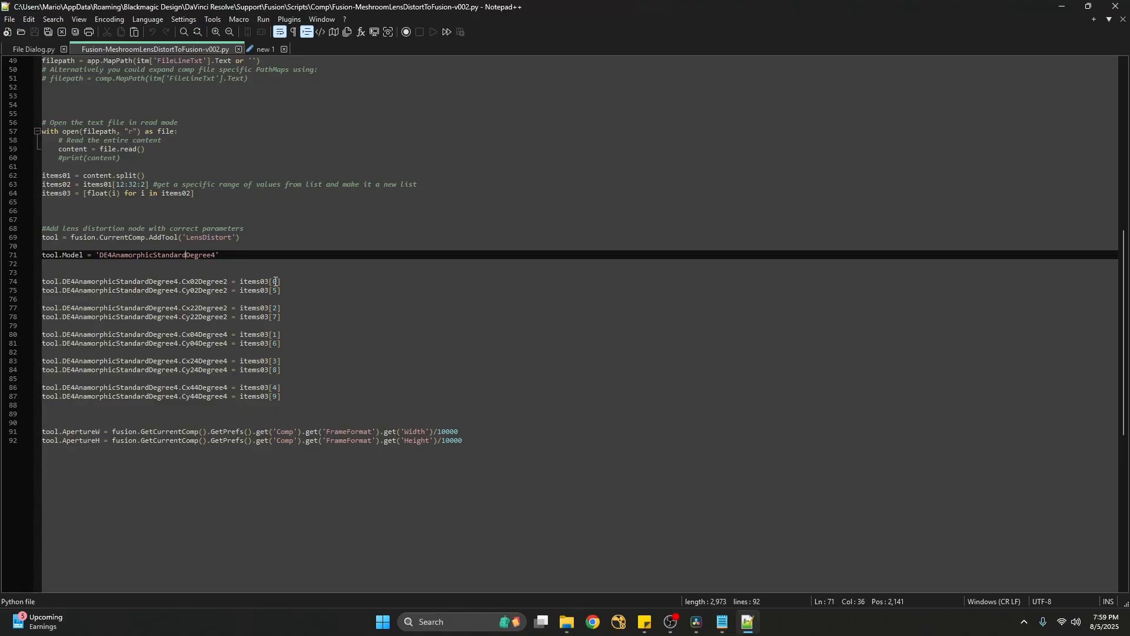
Examine which items03 indices are assigned to the Cx02Degree2 and Cy02Degree2 parameters in the Python script
click(275, 282)
click(274, 290)
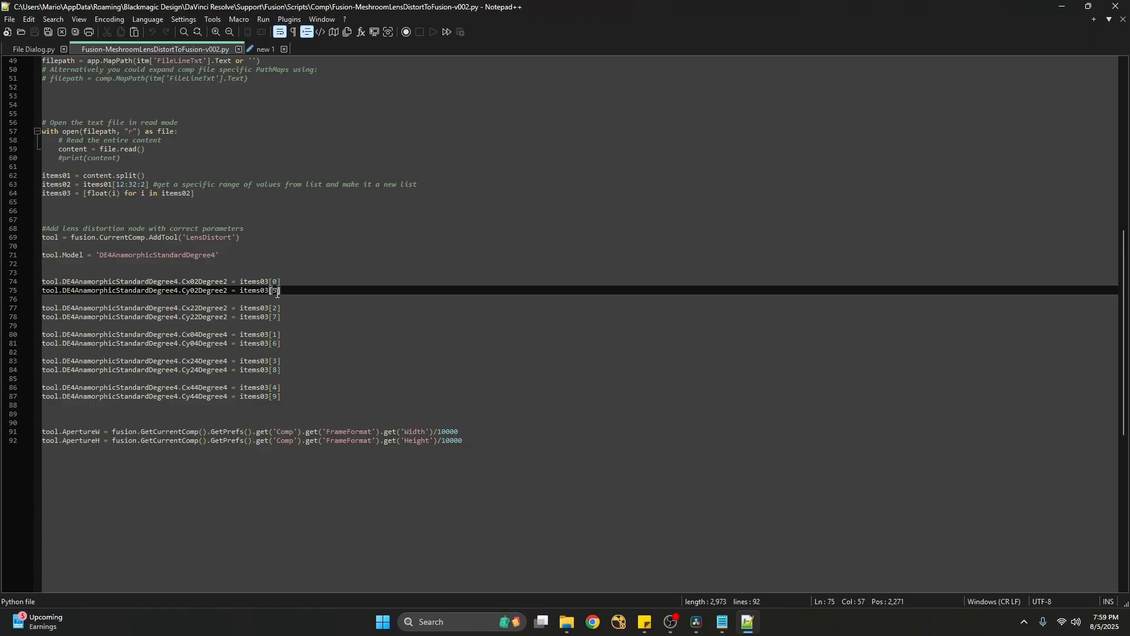
double_click(277, 291)
click(276, 282)
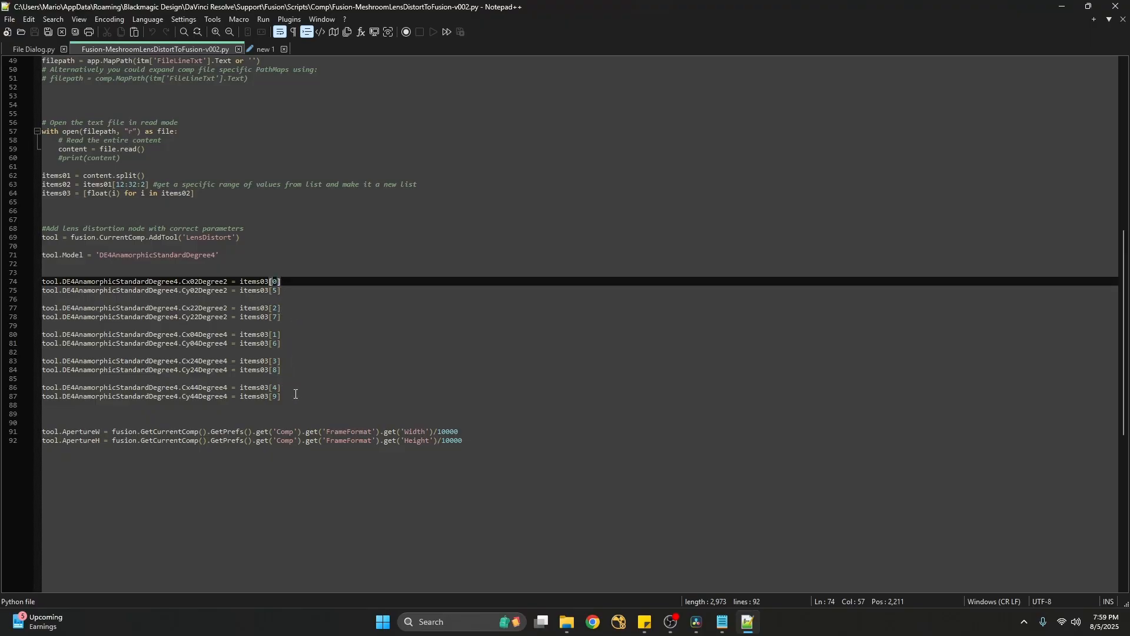
Examine the ApertureW and ApertureH lines that divide the comp's frame width and height by 10000, and review the rest of the script
scroll(453, 348, down, 3)
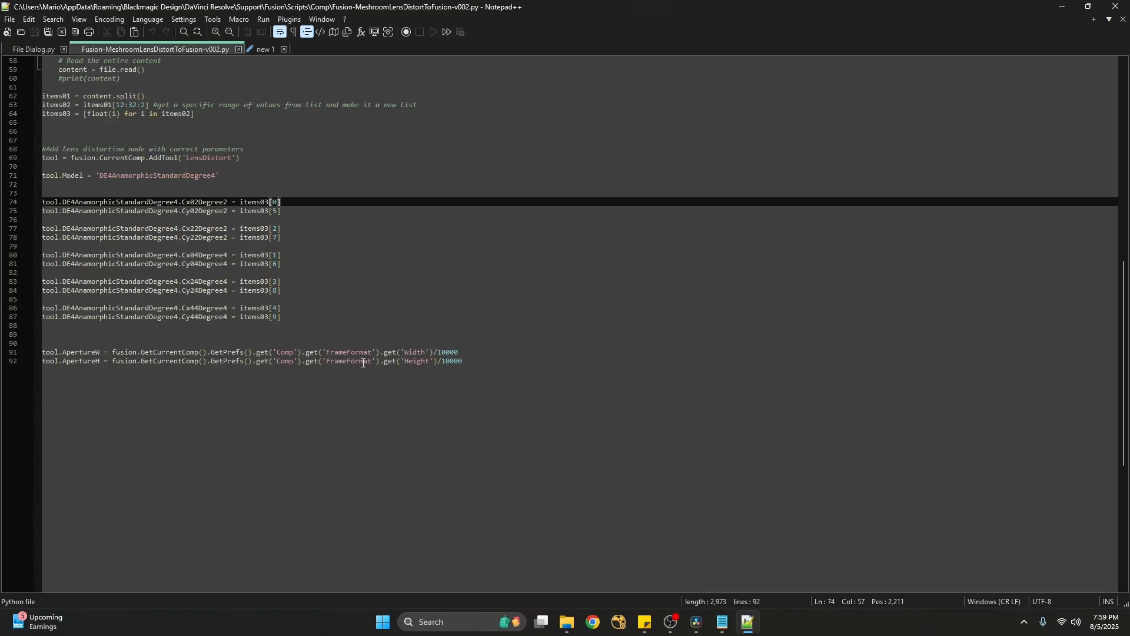
click(43, 352)
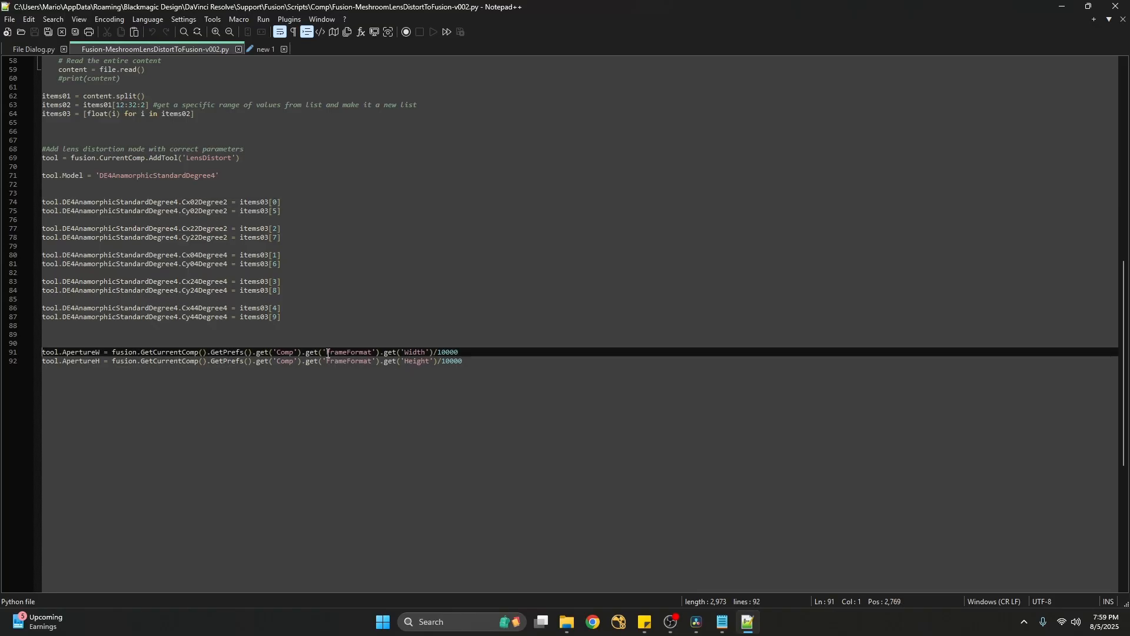
shift+click(460, 351)
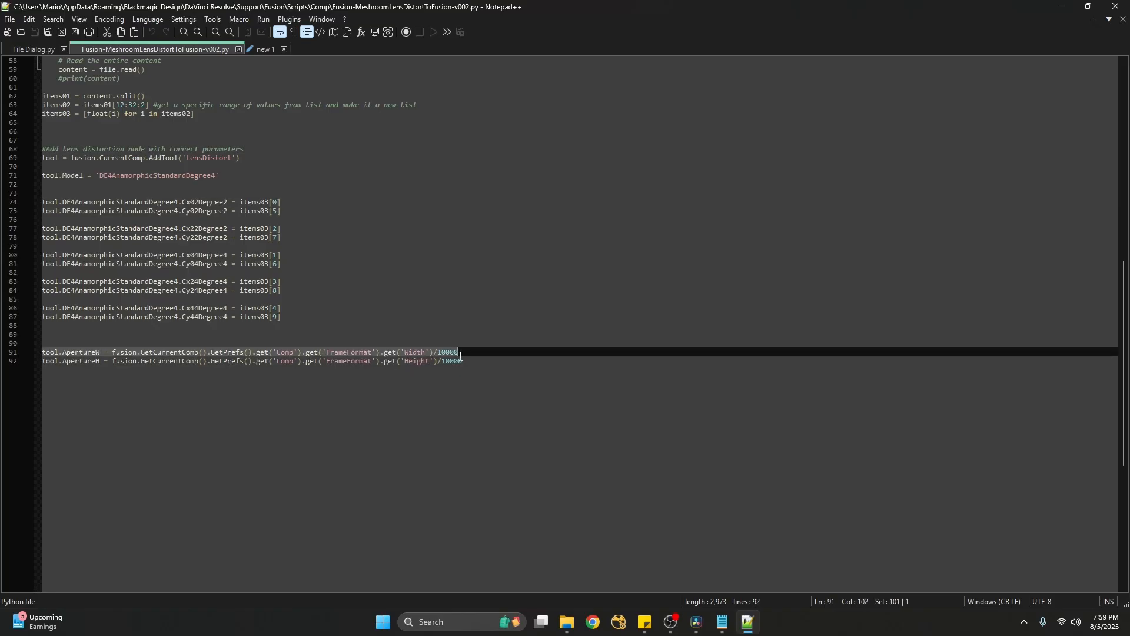
click(450, 353)
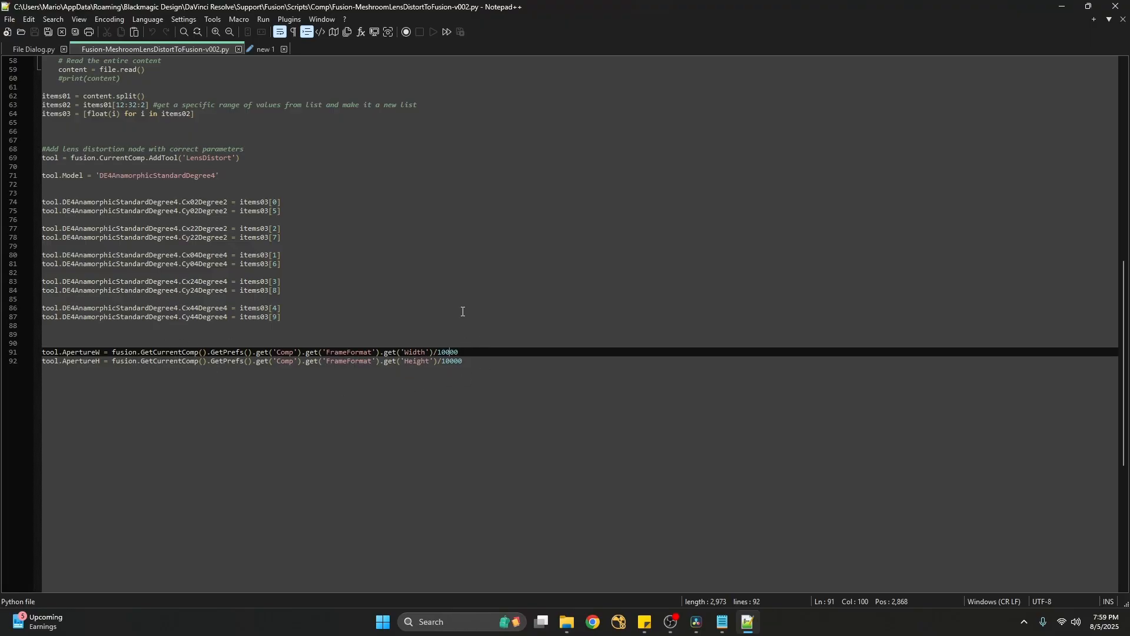
scroll(463, 312, up, 5)
scroll(462, 311, up, 14)
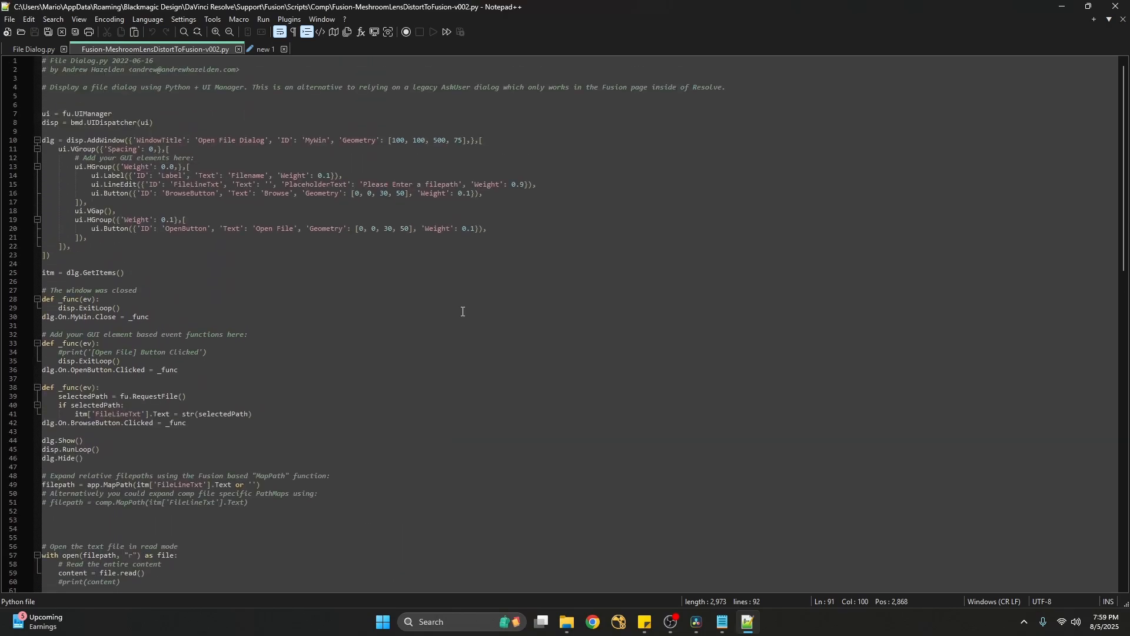
scroll(463, 311, down, 13)
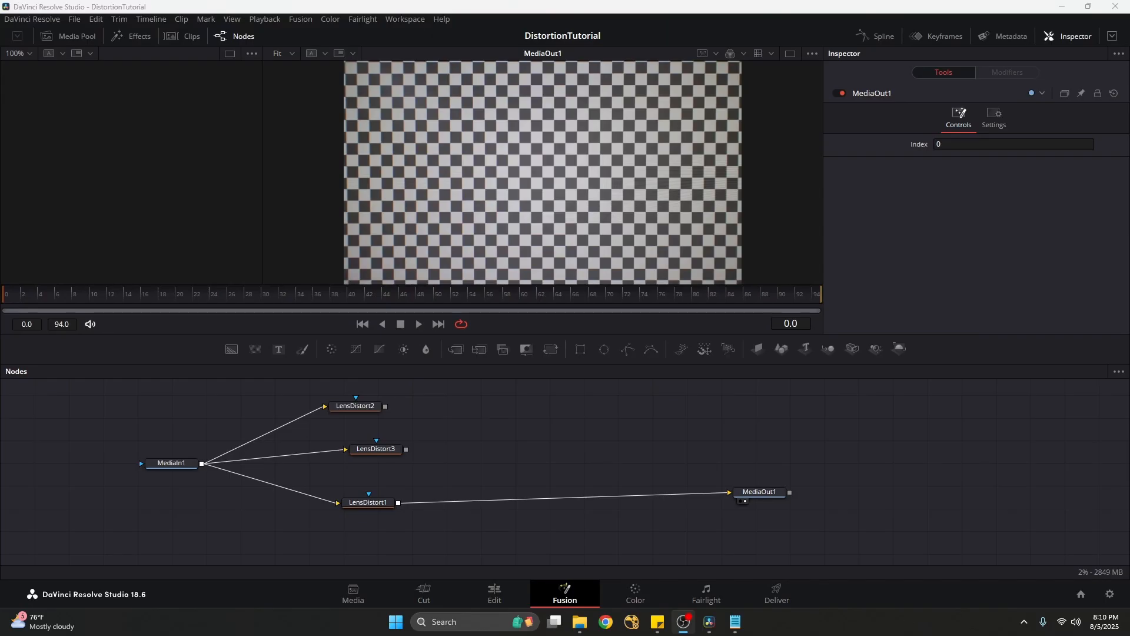
click(637, 439)
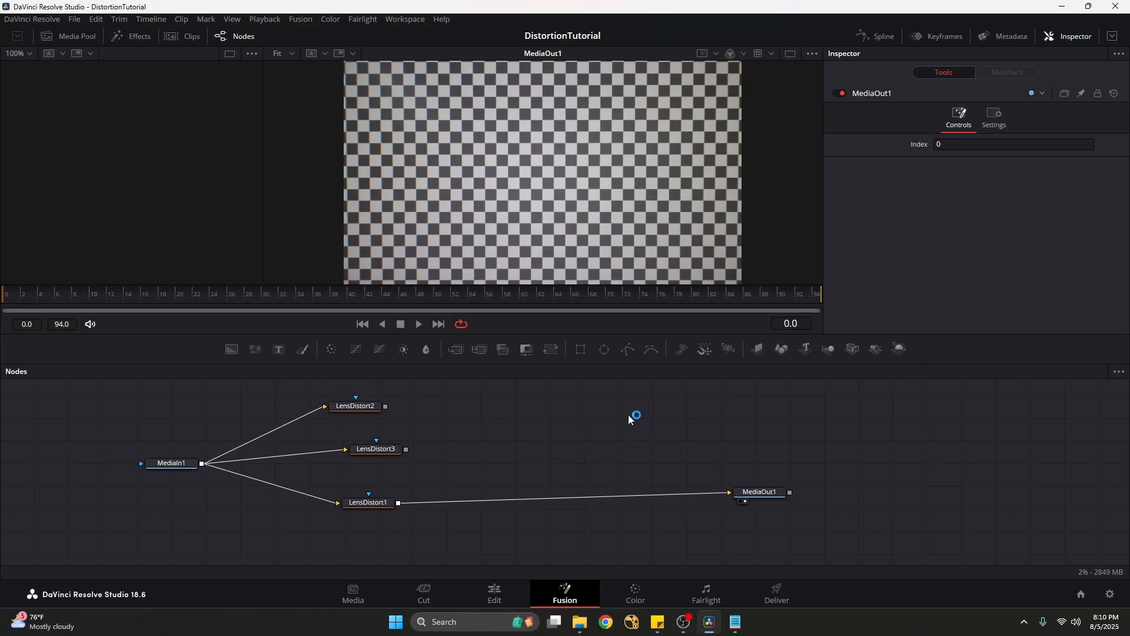
drag(771, 496, 779, 505)
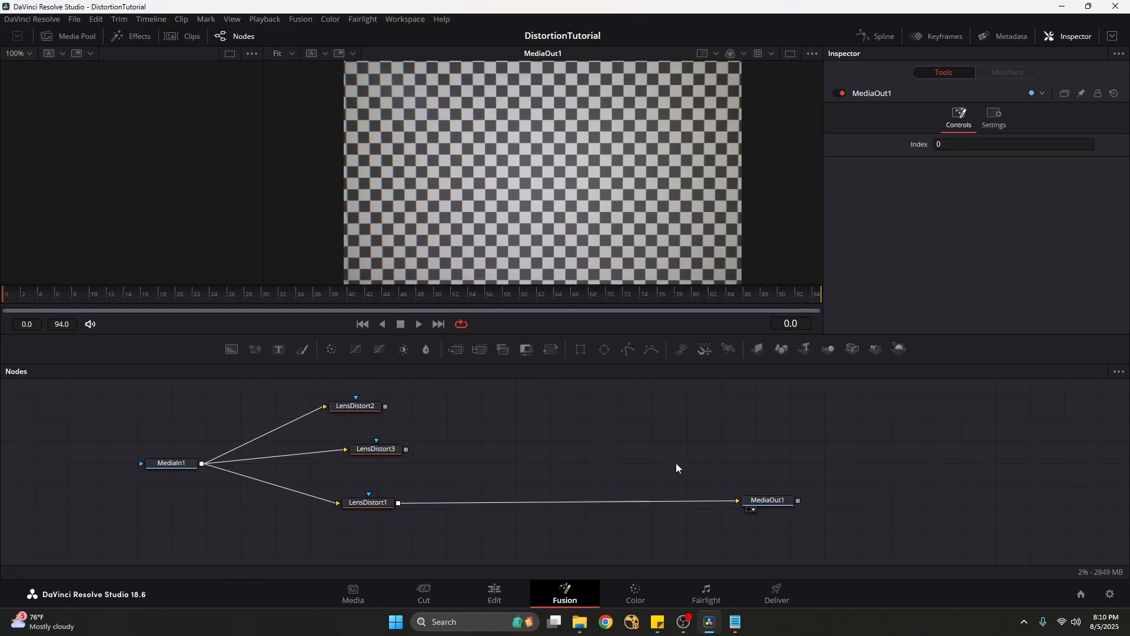
drag(510, 431, 540, 440)
scroll(677, 204, down, 2)
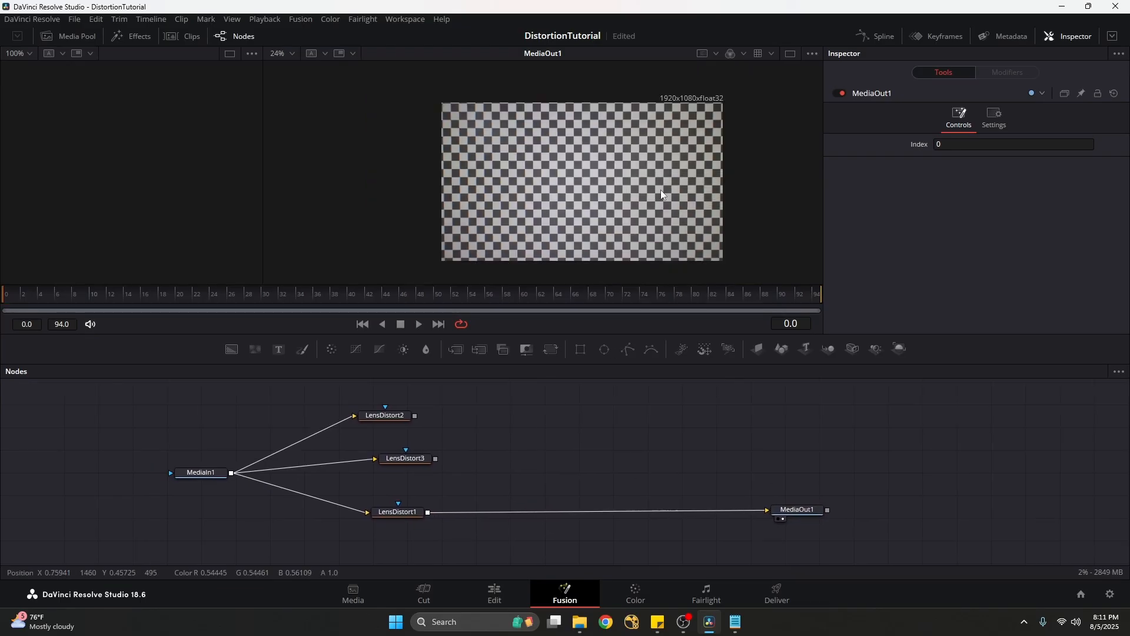
drag(680, 184, 676, 182)
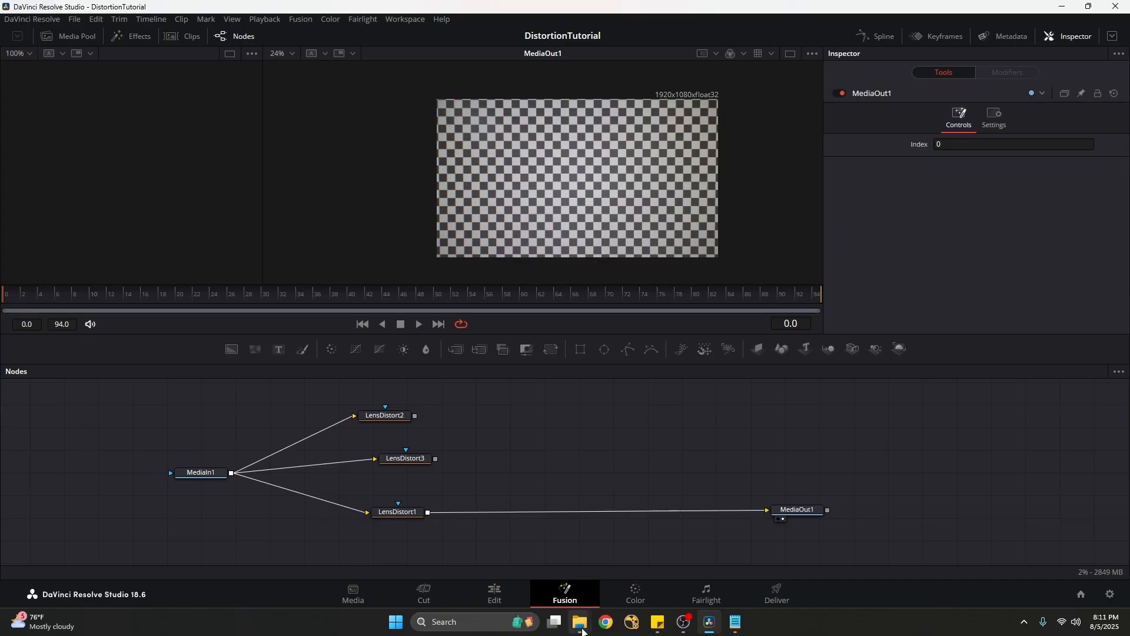
Import MVI_9936.MOV from the ingest folder into the DistortionTutorial node graph, placing it below MediaIn1
mouse_move(580, 622)
click(546, 559)
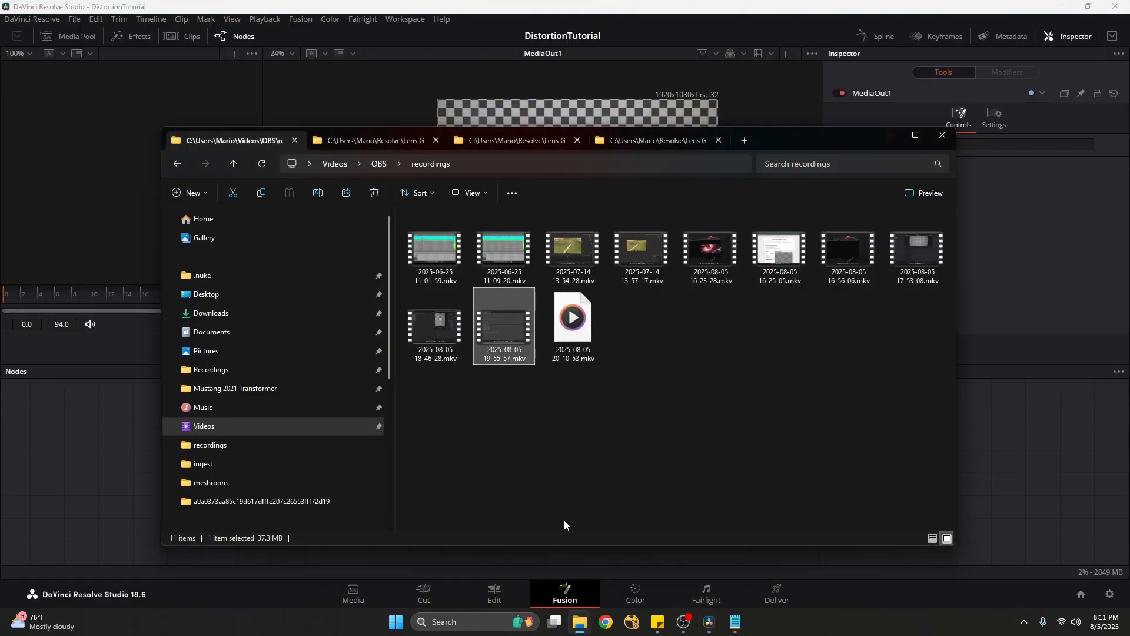
click(688, 390)
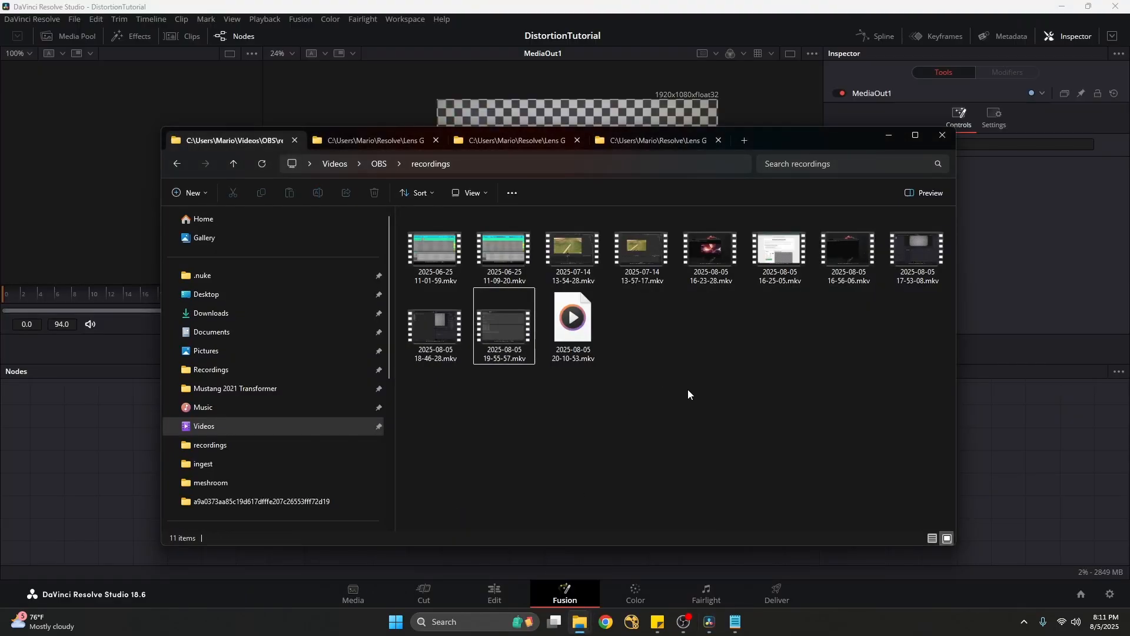
click(388, 146)
click(533, 143)
click(746, 405)
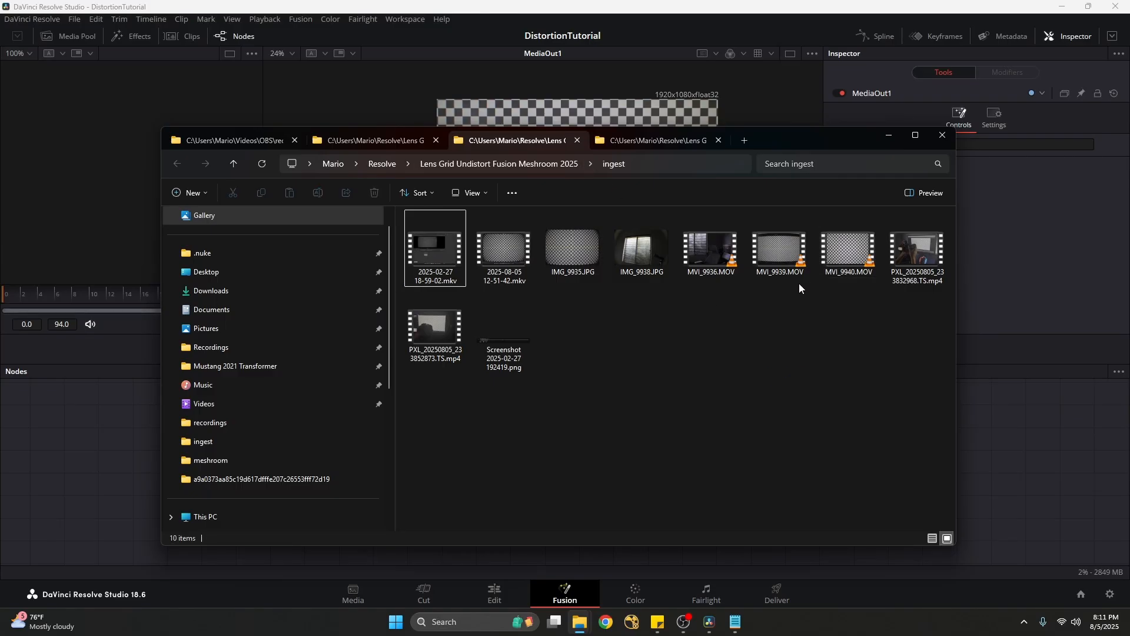
click(712, 247)
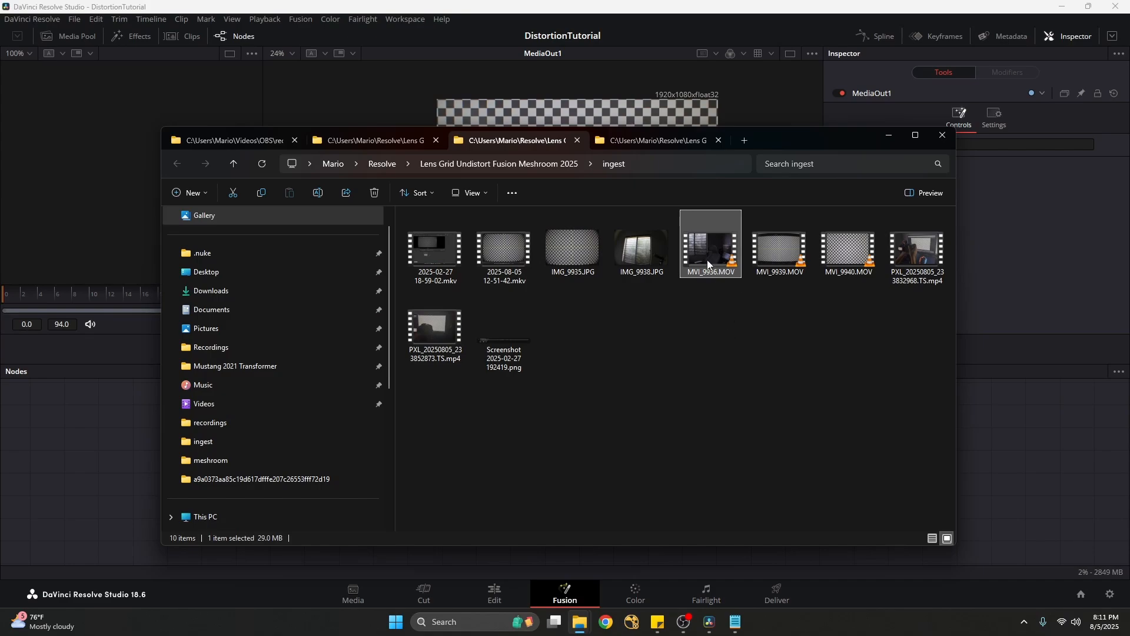
drag(775, 137, 889, 80)
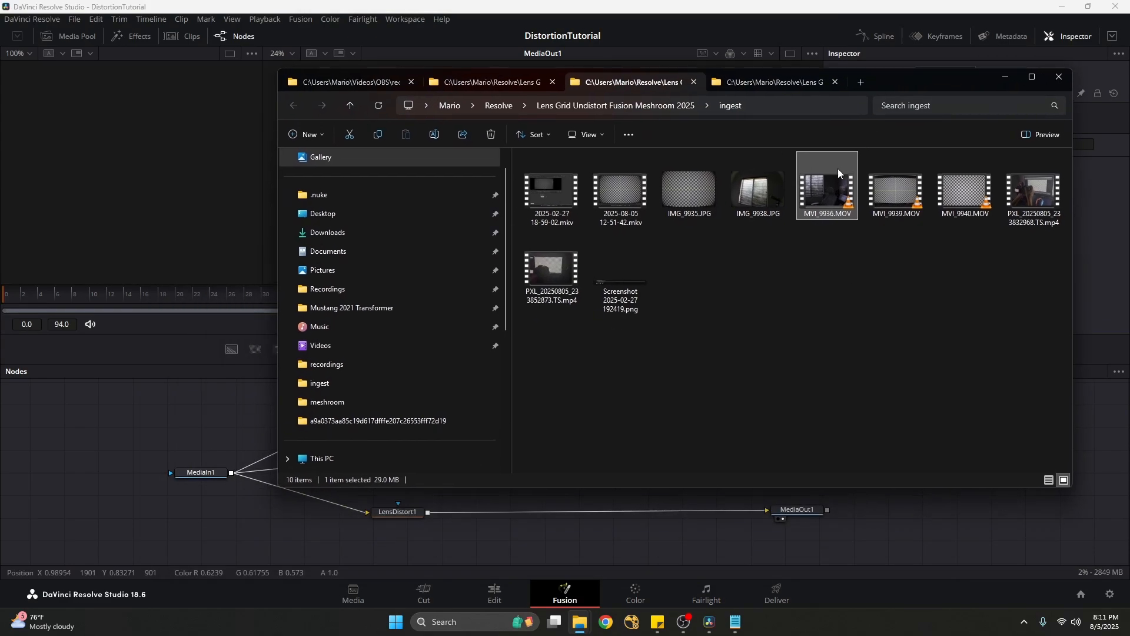
drag(838, 168, 223, 523)
Show the MVI_9936.MOV node in the viewer and scrub through the clip to frame 93
scroll(243, 495, up, 1)
key(2)
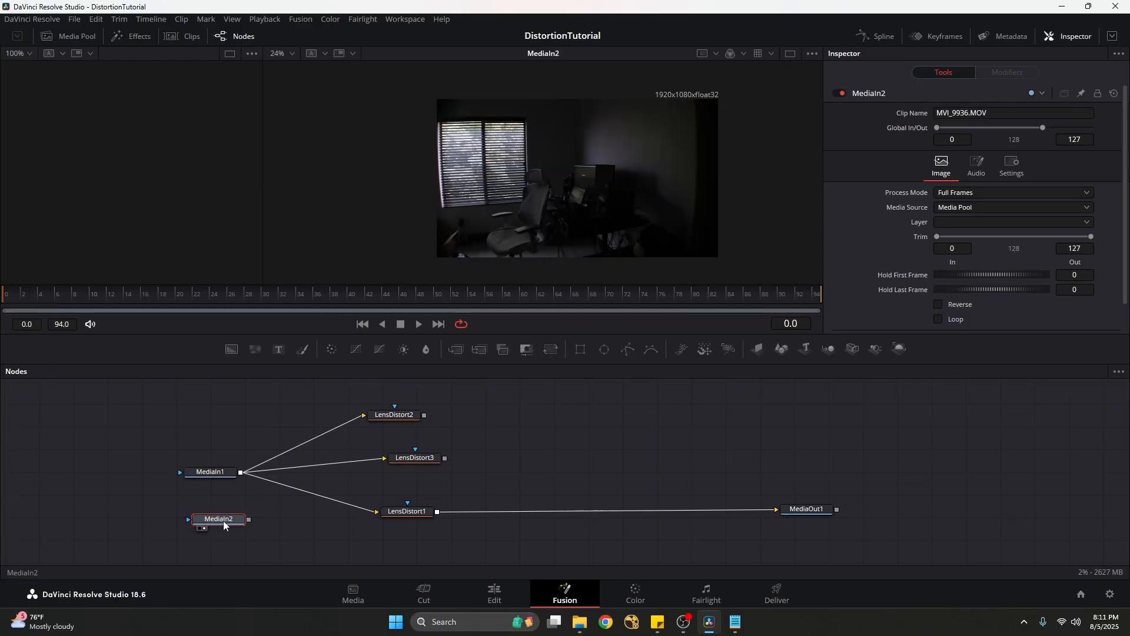
drag(13, 302, 807, 294)
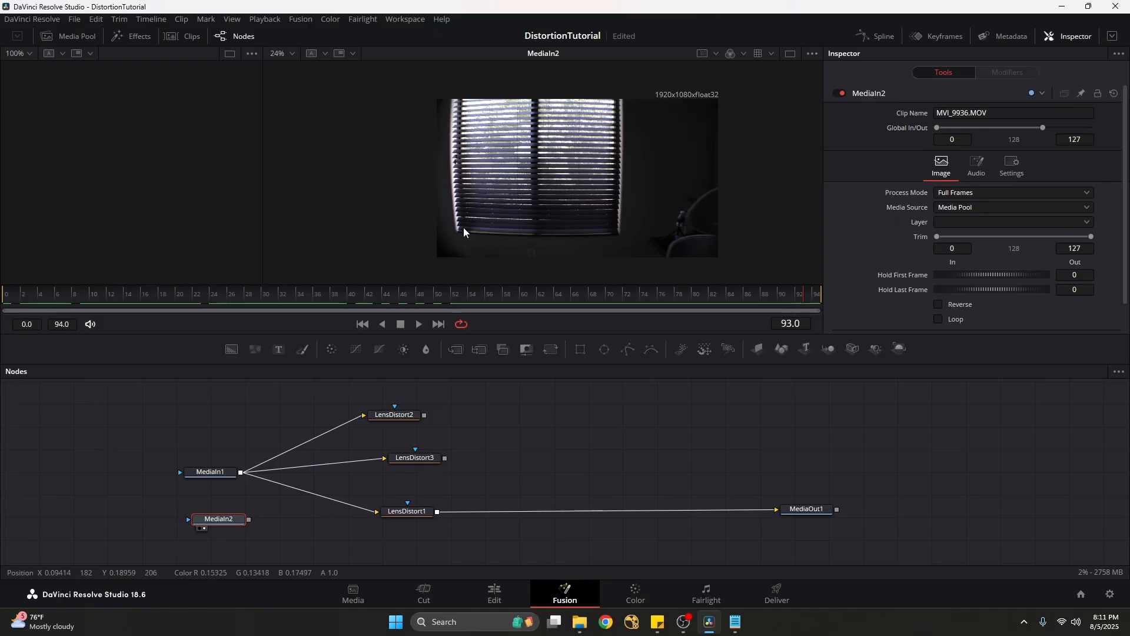
Delete the LensDistort2, LensDistort3 and LensDistort1 nodes from the node graph
click(493, 461)
drag(458, 469, 400, 400)
key(Delete)
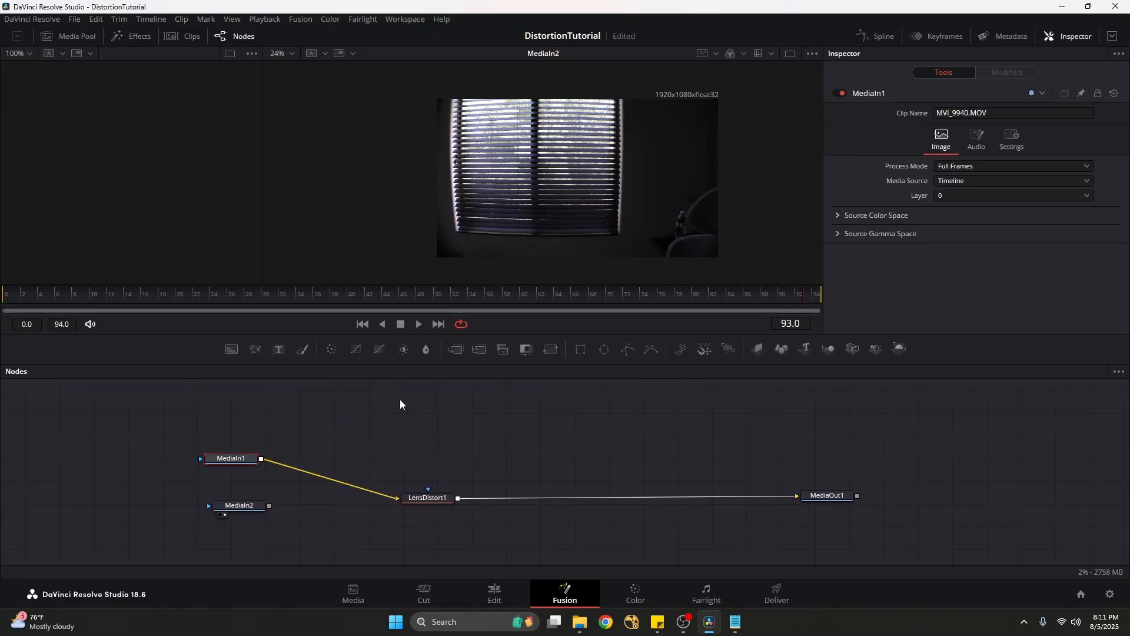
mouse_move(428, 498)
mouse_down()
mouse_move(438, 458)
mouse_move(420, 482)
mouse_up()
key(Delete)
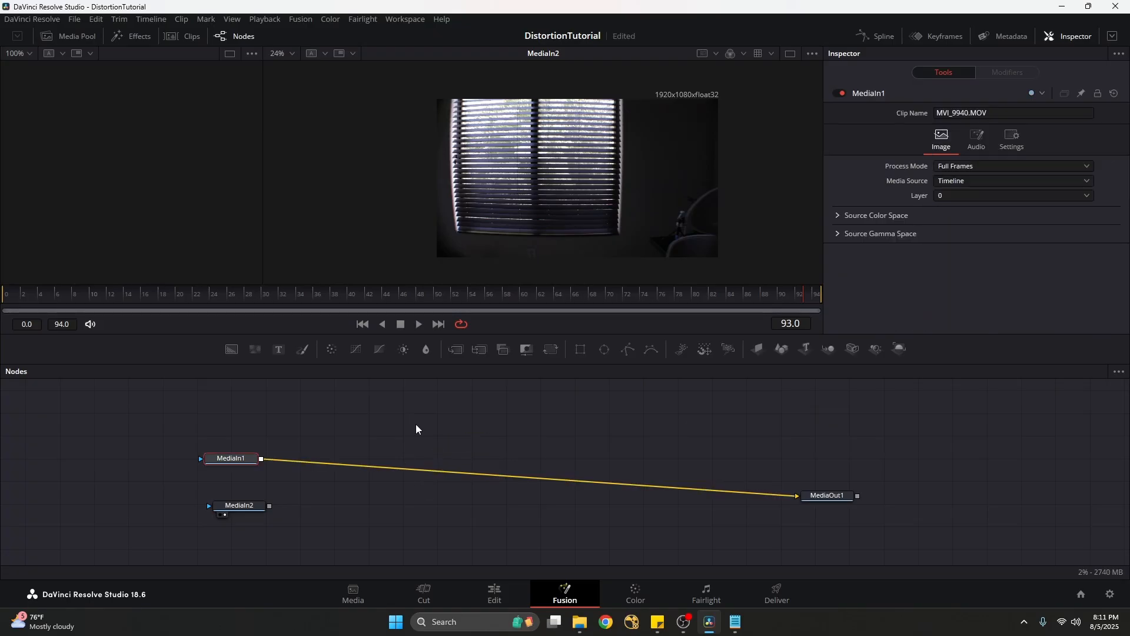
Run the Meshroom lens distortion script and load 1232555803.nk from the ExportDistortion cache folder to generate a LensDistort node
click(416, 429)
click(404, 24)
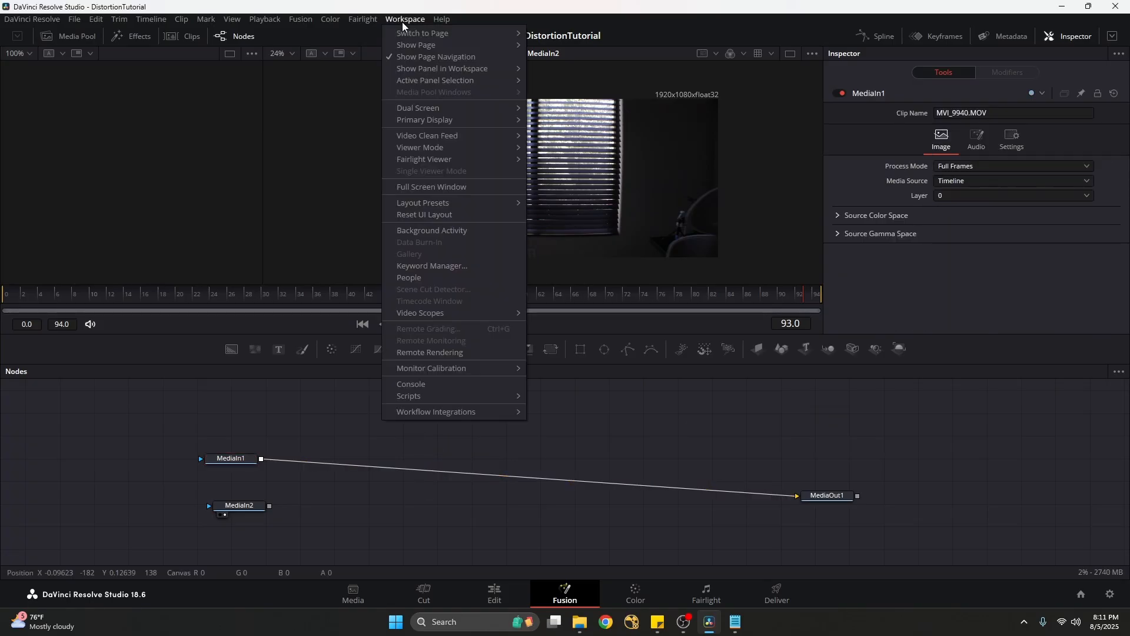
mouse_move(453, 396)
click(568, 409)
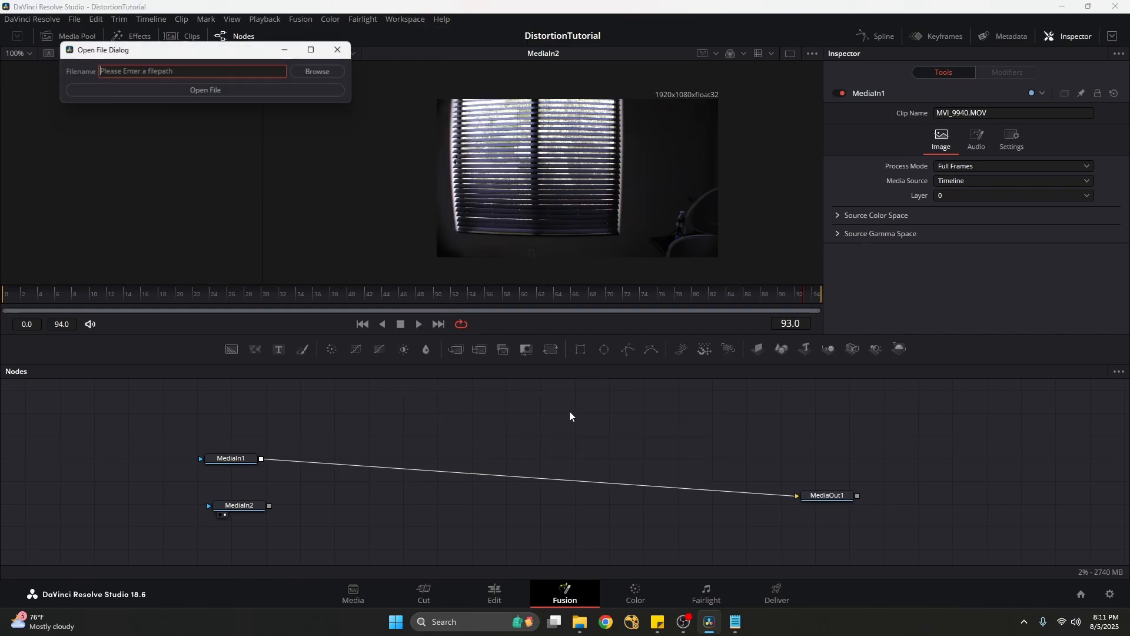
click(327, 73)
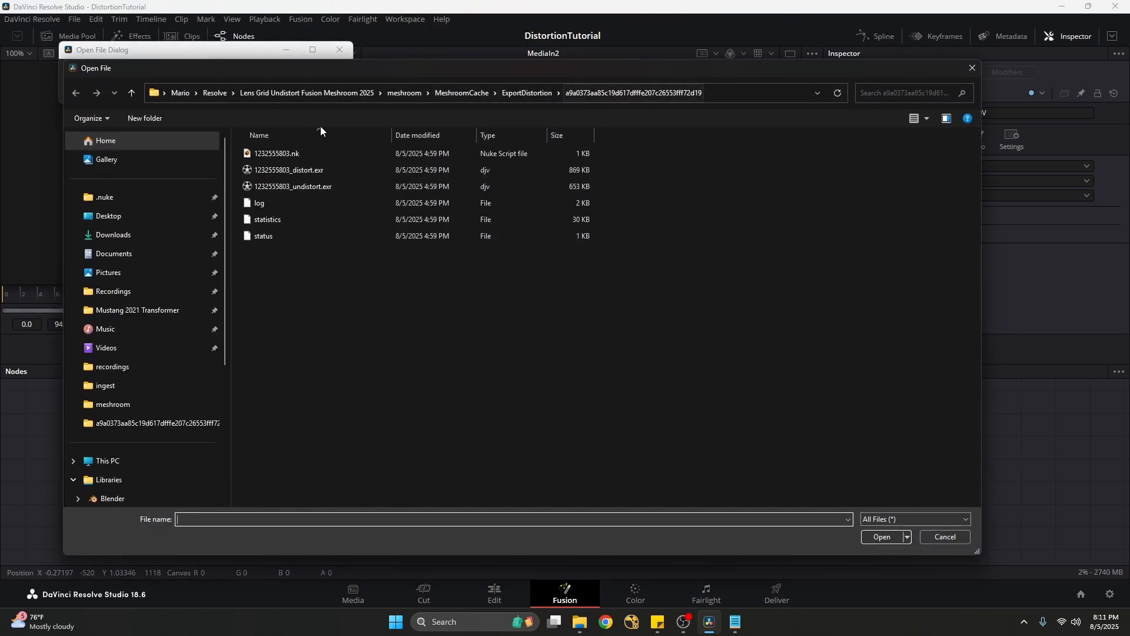
click(287, 153)
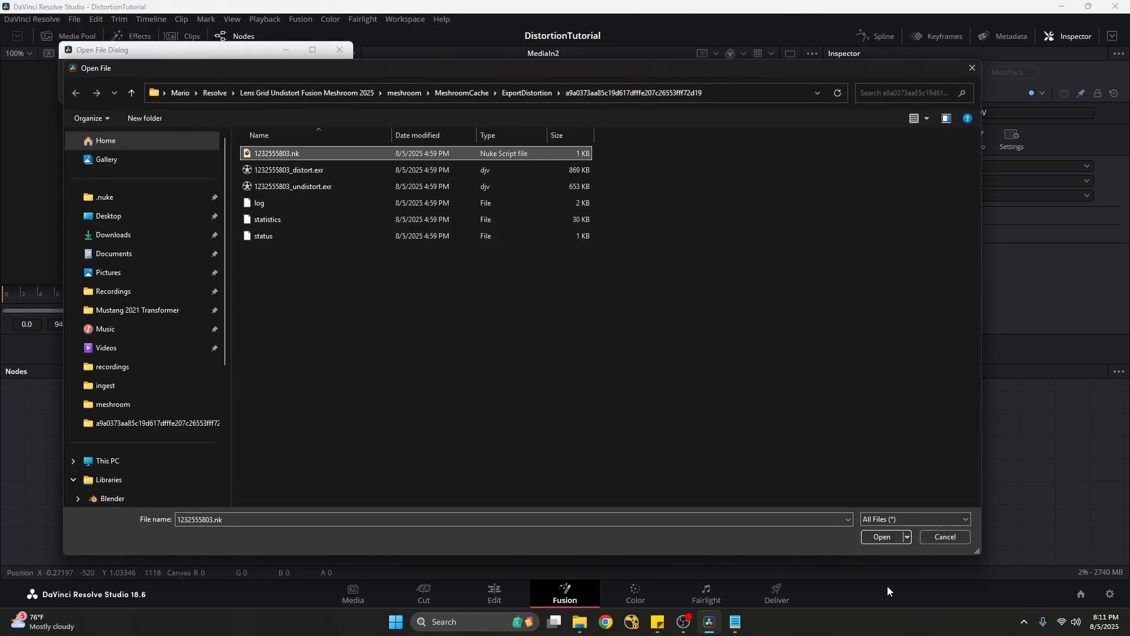
click(883, 537)
click(270, 96)
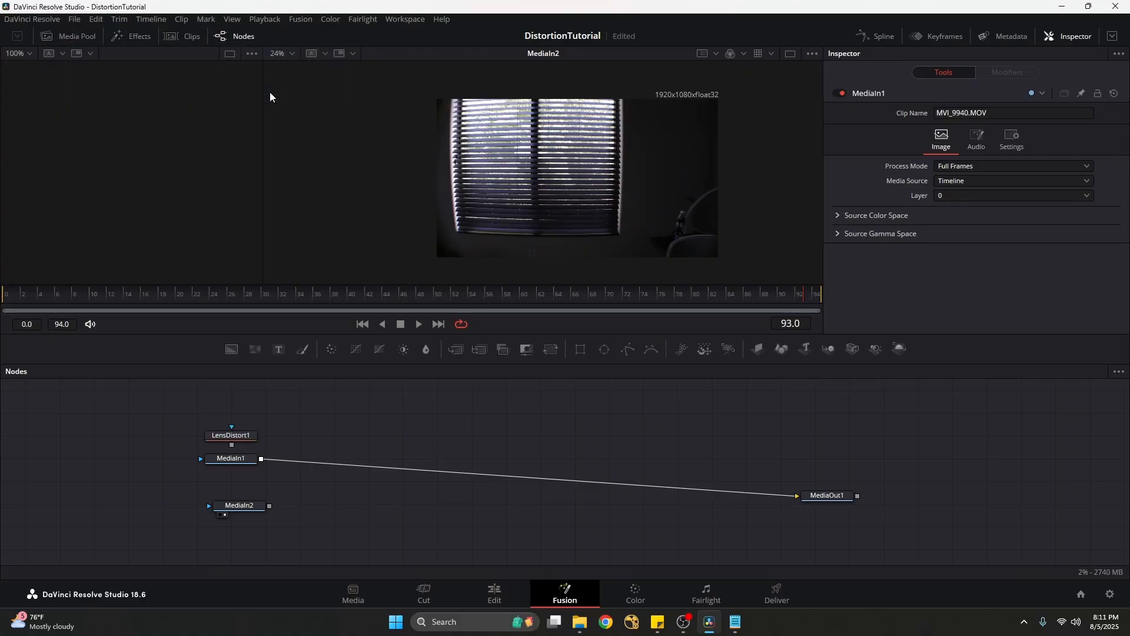
Move the generated LensDistort node between the media inputs and MediaOut1, and expand its Lens Distortion Model and Camera Settings
drag(231, 436, 536, 460)
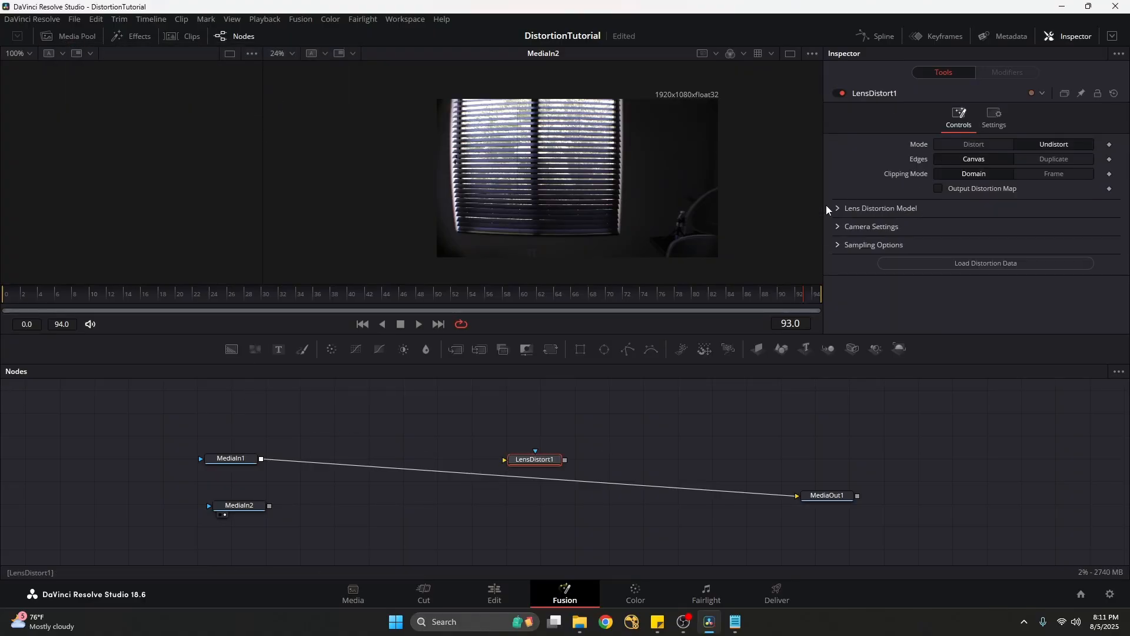
click(838, 208)
drag(1127, 192, 1129, 307)
click(871, 285)
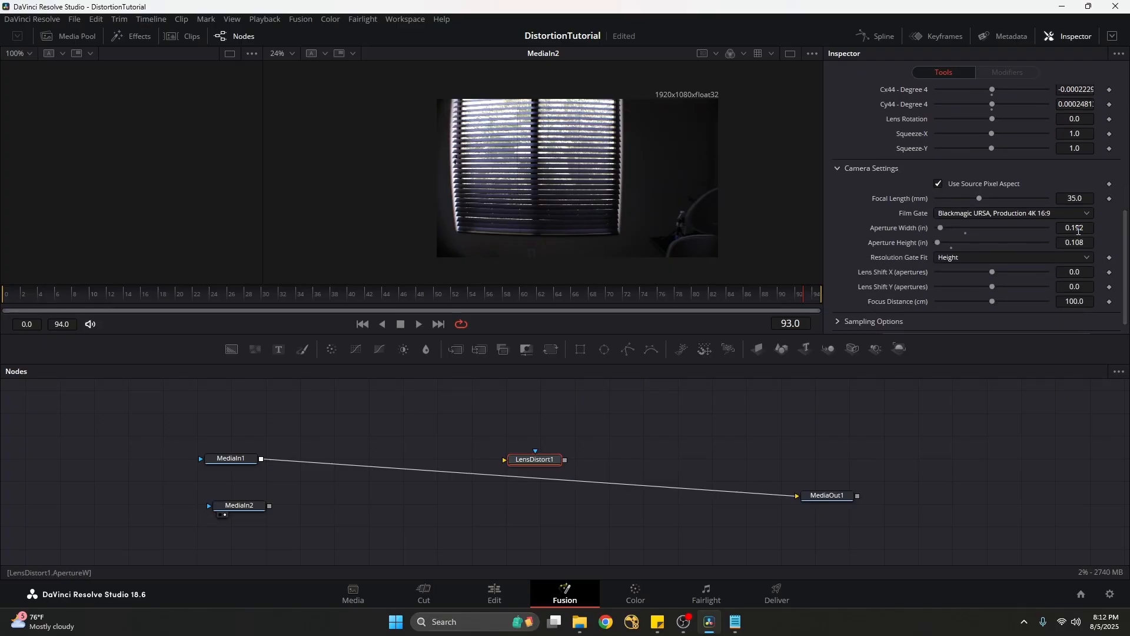
Connect MediaIn2 through LensDistort1 to MediaOut1, show LensDistort1 in the viewer and save the project
drag(534, 462, 416, 500)
drag(269, 506, 798, 497)
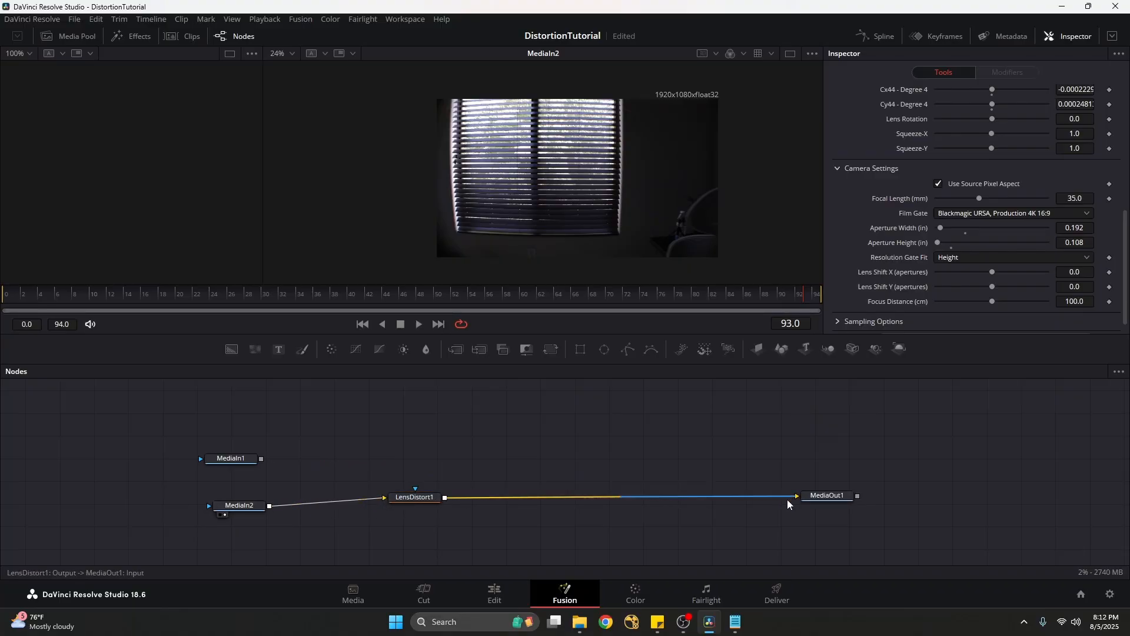
click(419, 500)
key(2)
key(ctrl+s)
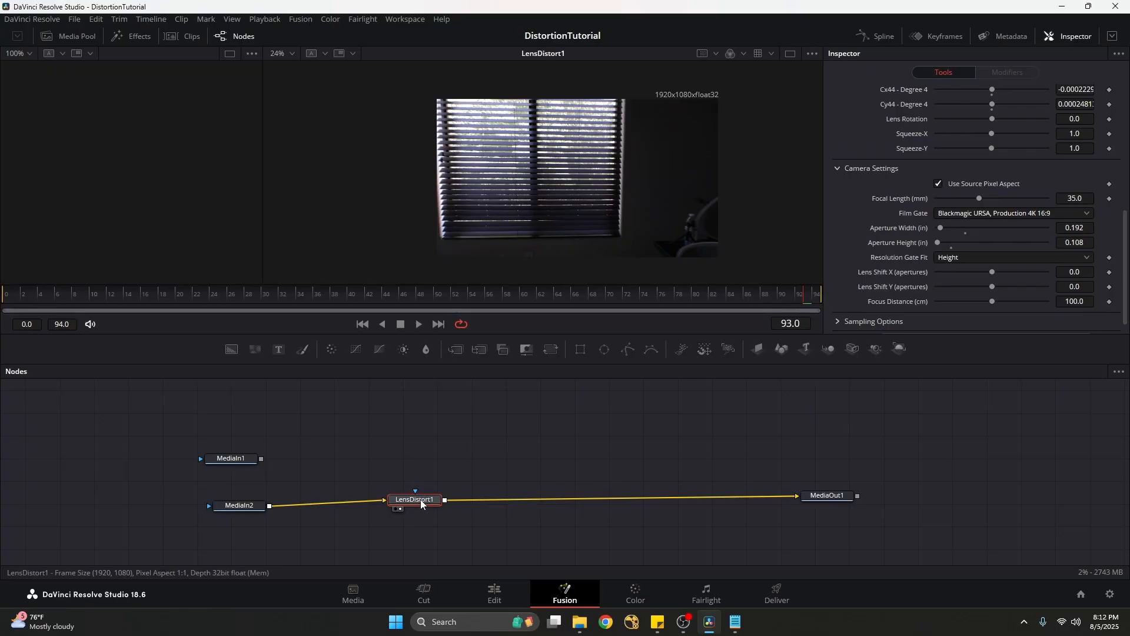
Toggle LensDistort1 on and off repeatedly at different frames to compare the original and undistorted footage
key(ctrl+p)
key(ctrl+p)
key(ctrl+p)
key(ctrl+p)
key(ctrl+p)
key(ctrl+p)
key(ctrl+p)
key(ctrl+p)
key(ctrl+p)
key(ctrl+p)
key(ctrl+p)
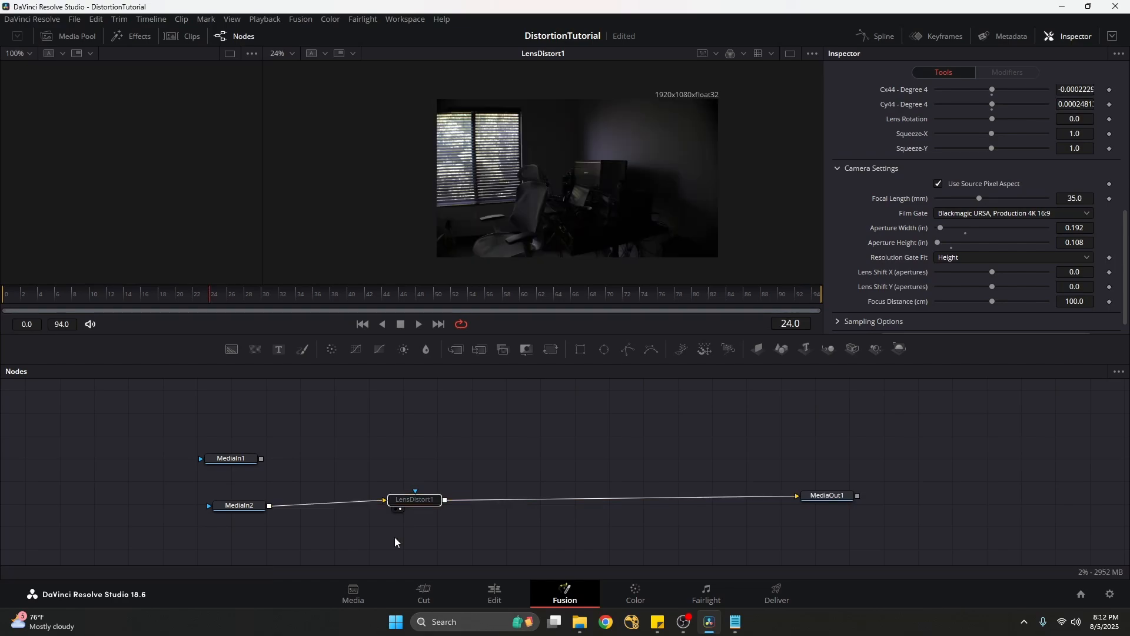
key(ctrl+p)
key(ctrl+p)
key(ctrl+p)
key(ctrl+p)
key(ctrl+p)
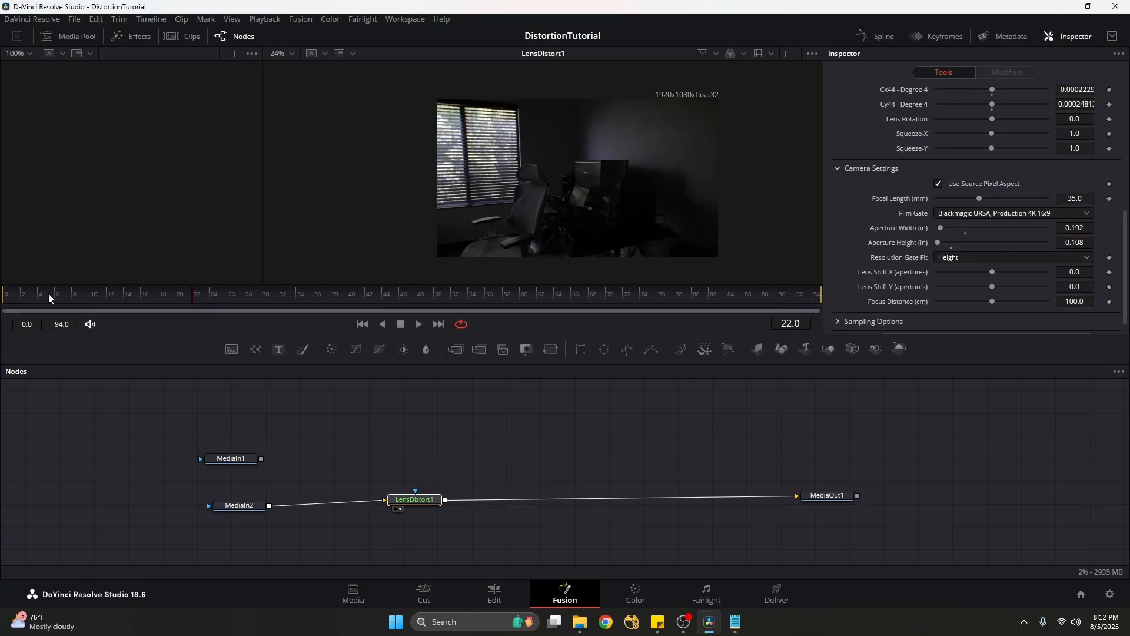
At frame 90, paste a copy of LensDistort1 between LensDistort1 and MediaOut1 and set the copy's mode to Distort
click(780, 297)
key(ctrl+v)
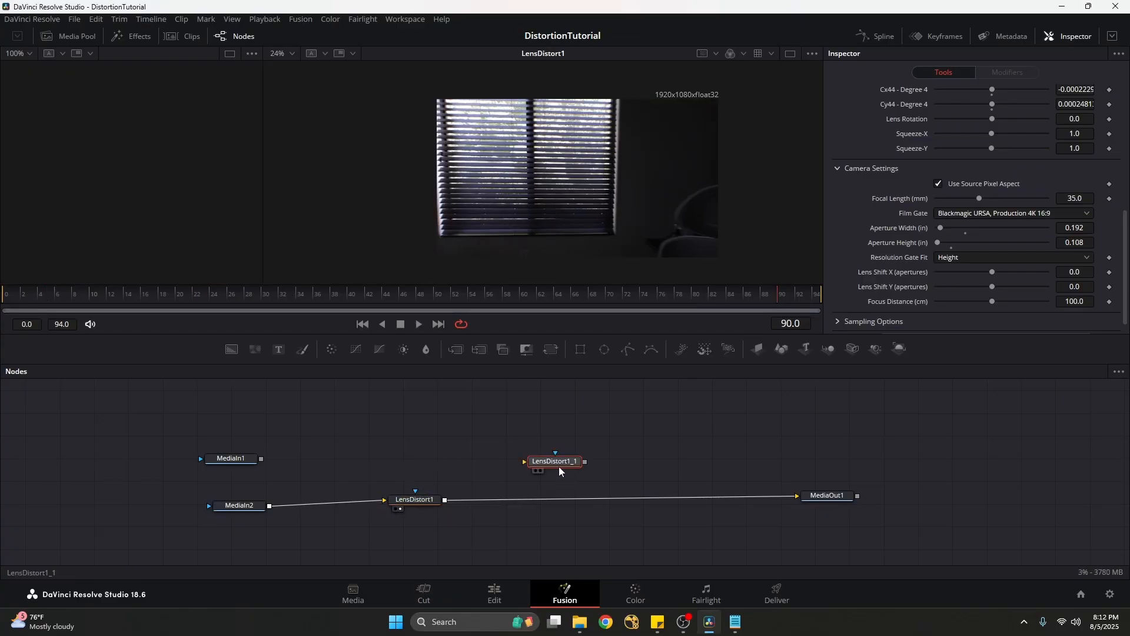
drag(558, 465, 563, 501)
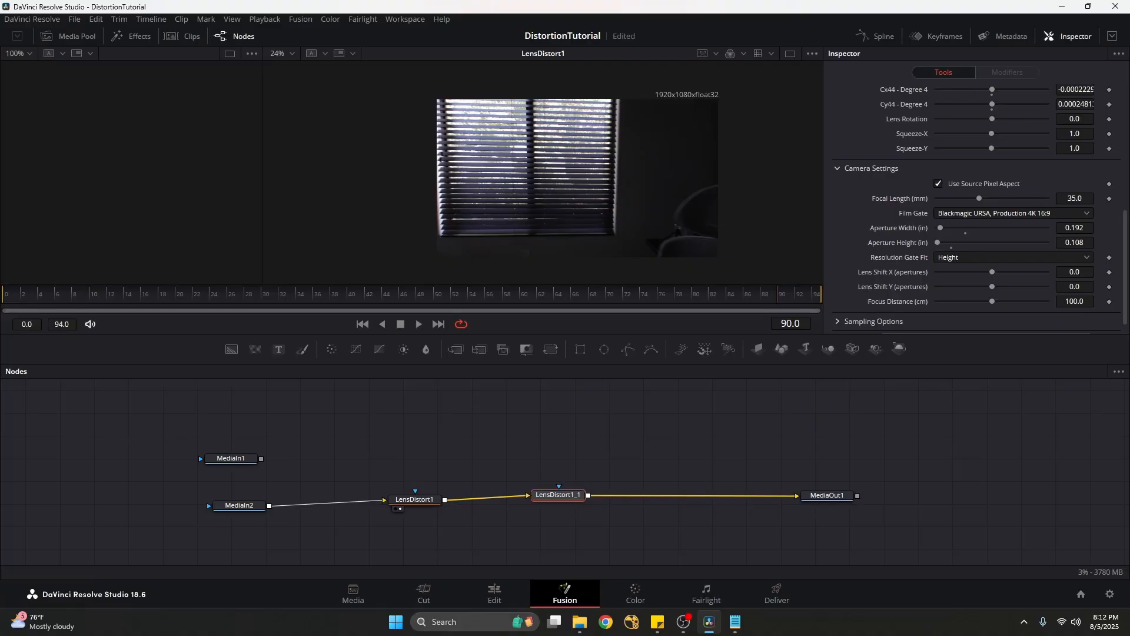
scroll(1099, 77, up, 10)
click(973, 144)
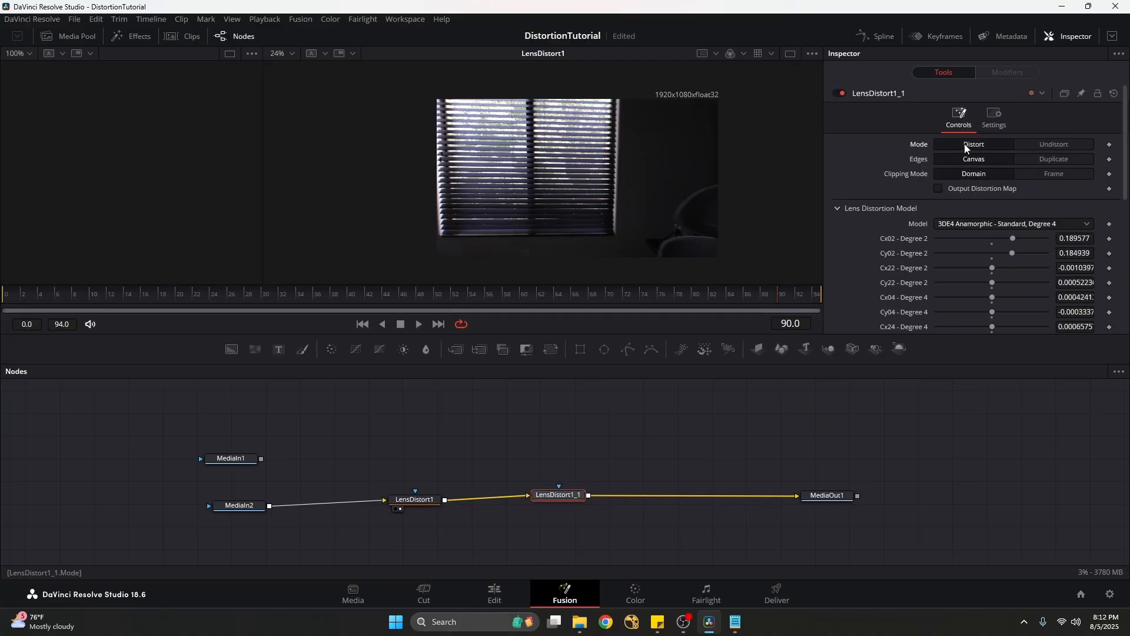
key(1)
drag(559, 494, 587, 491)
Show MediaOut1 in the viewer and toggle both lens distortion nodes off and on to compare the round trip
click(826, 496)
key(1)
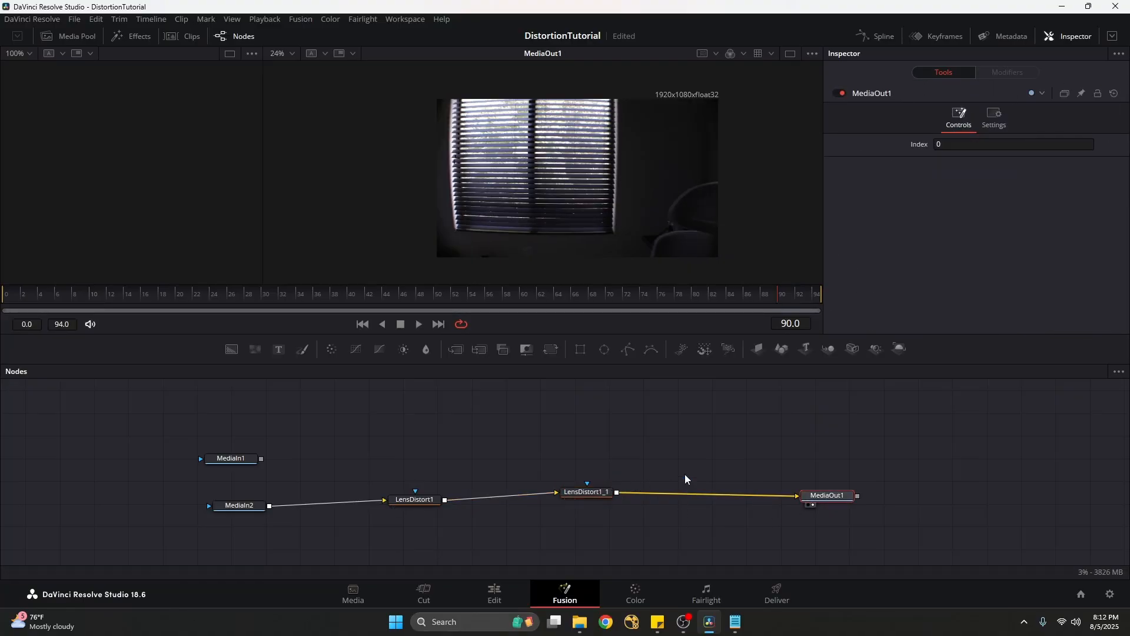
drag(684, 464, 396, 545)
key(ctrl+p)
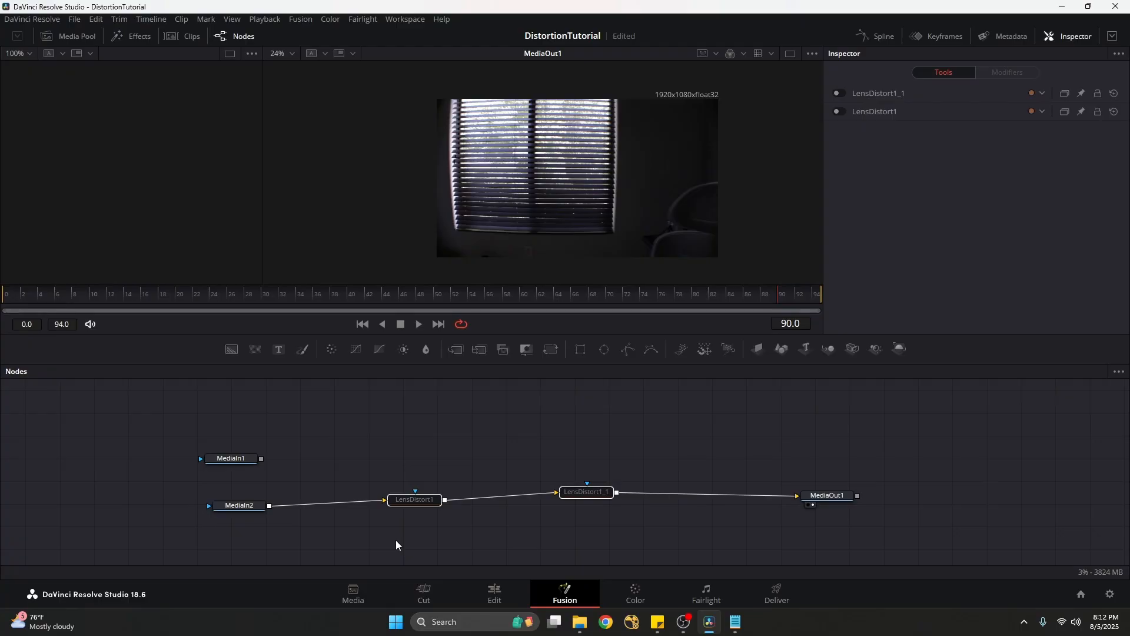
key(ctrl+p)
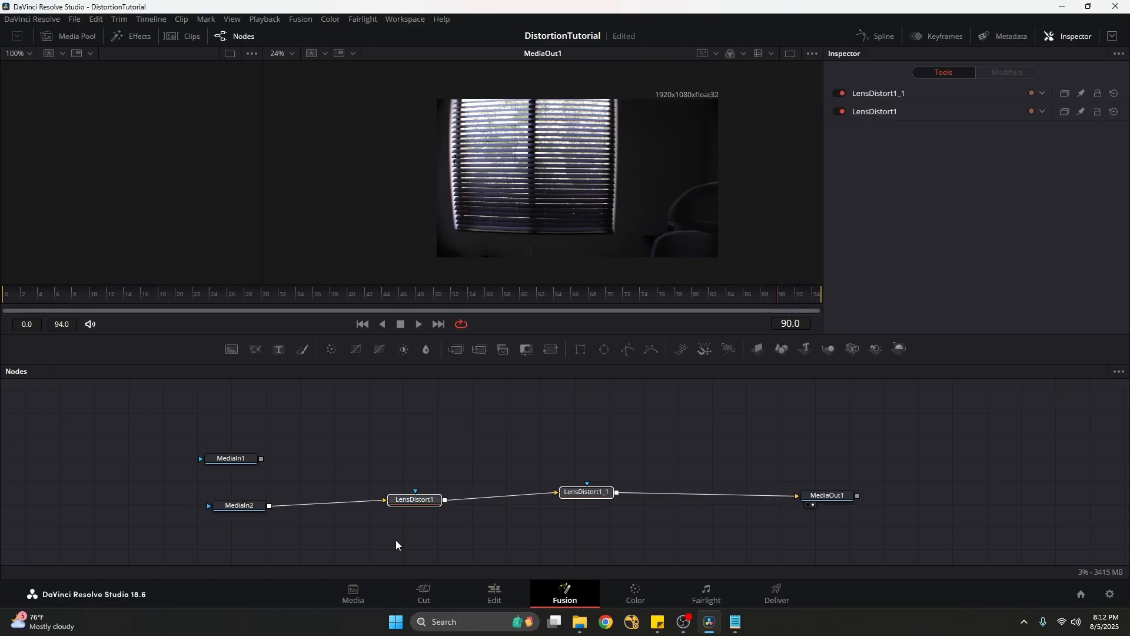
drag(614, 384, 581, 505)
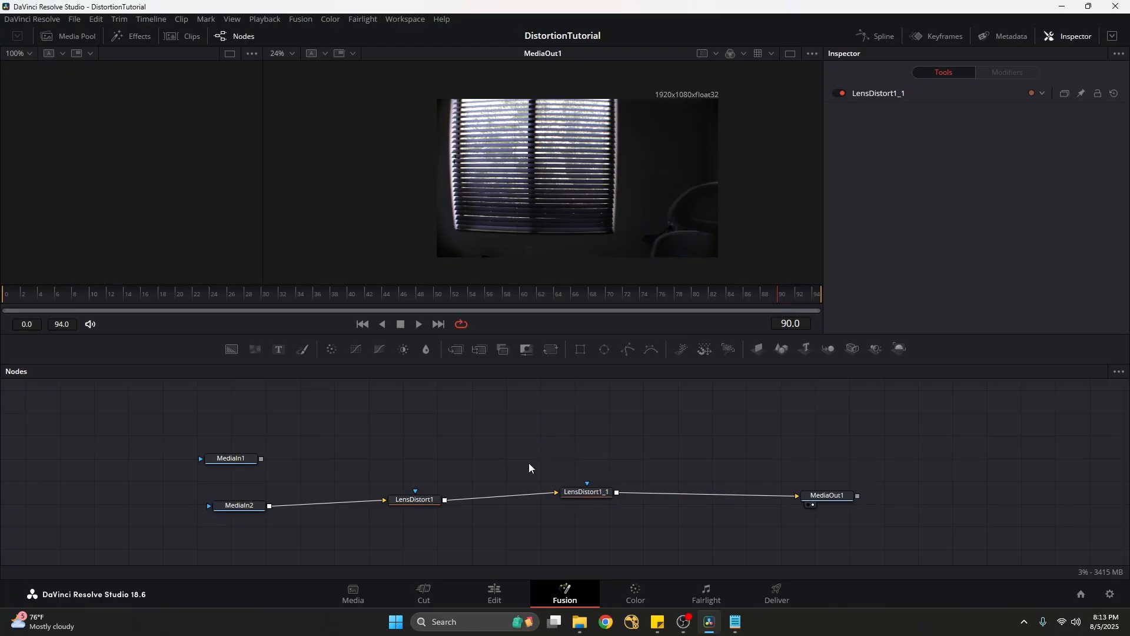
drag(890, 450, 571, 535)
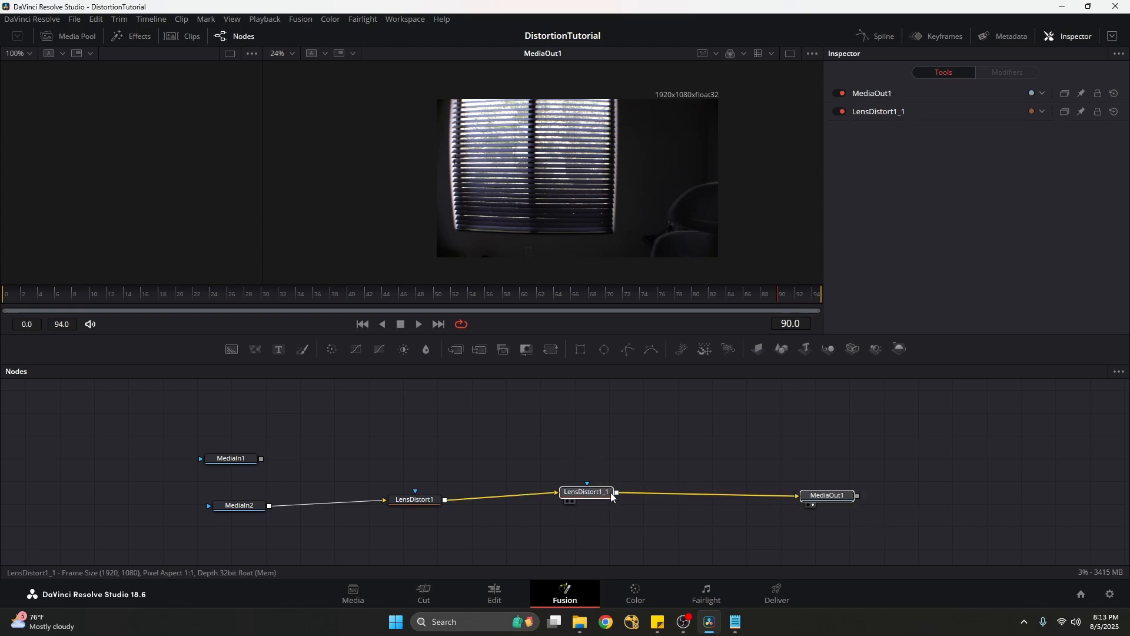
drag(587, 492, 566, 500)
click(624, 484)
drag(810, 506, 749, 505)
click(724, 478)
drag(695, 476, 785, 466)
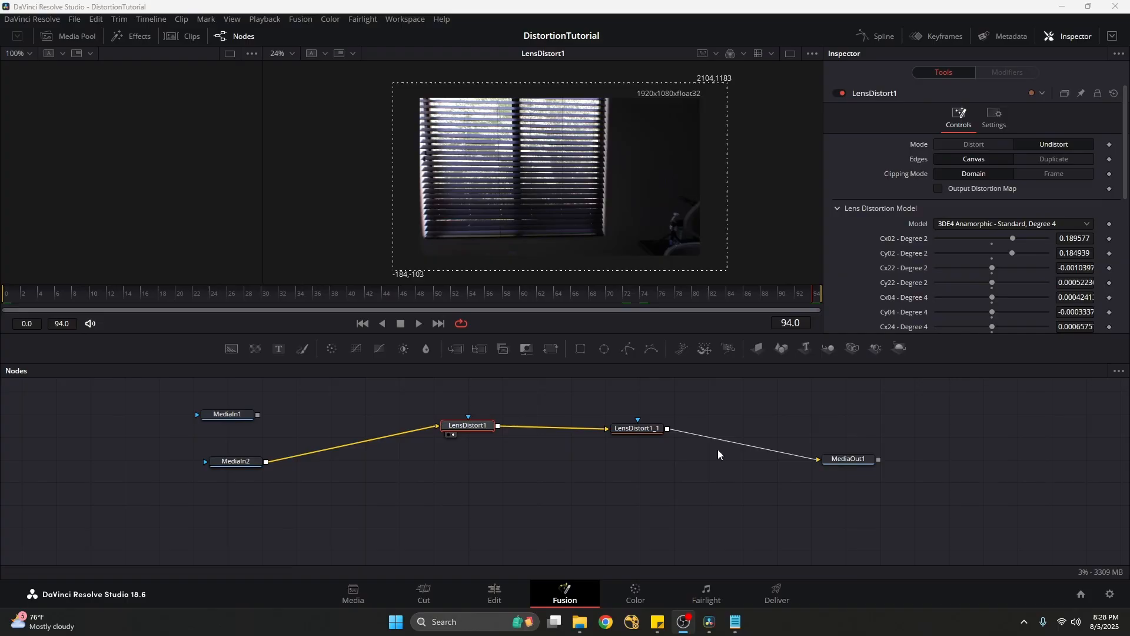
click(658, 484)
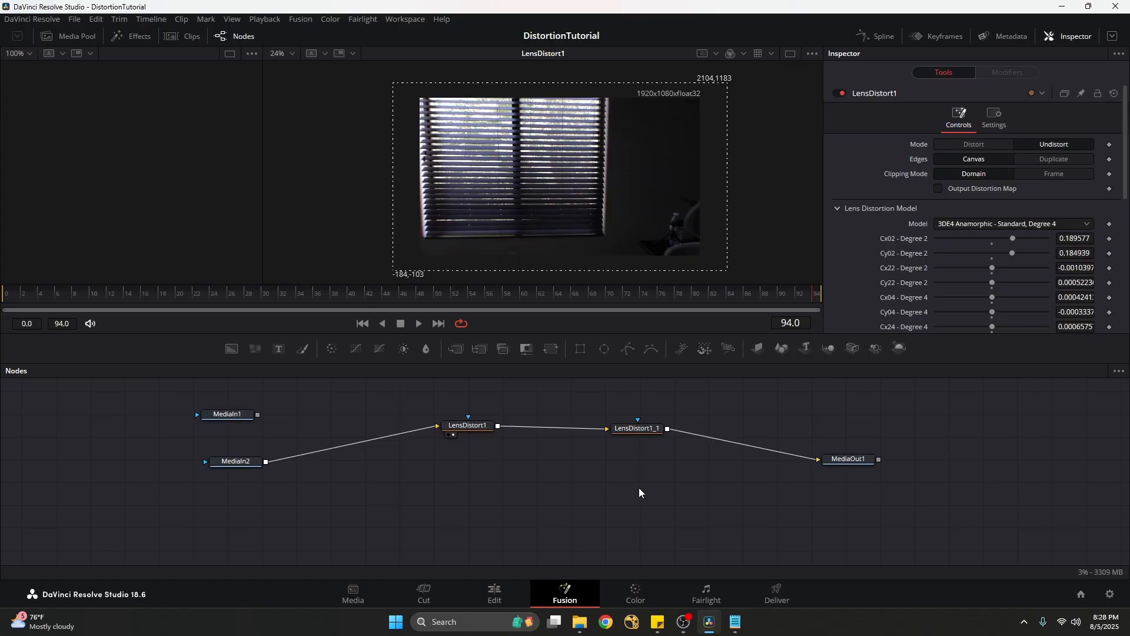
mouse_move(580, 622)
mouse_move(625, 573)
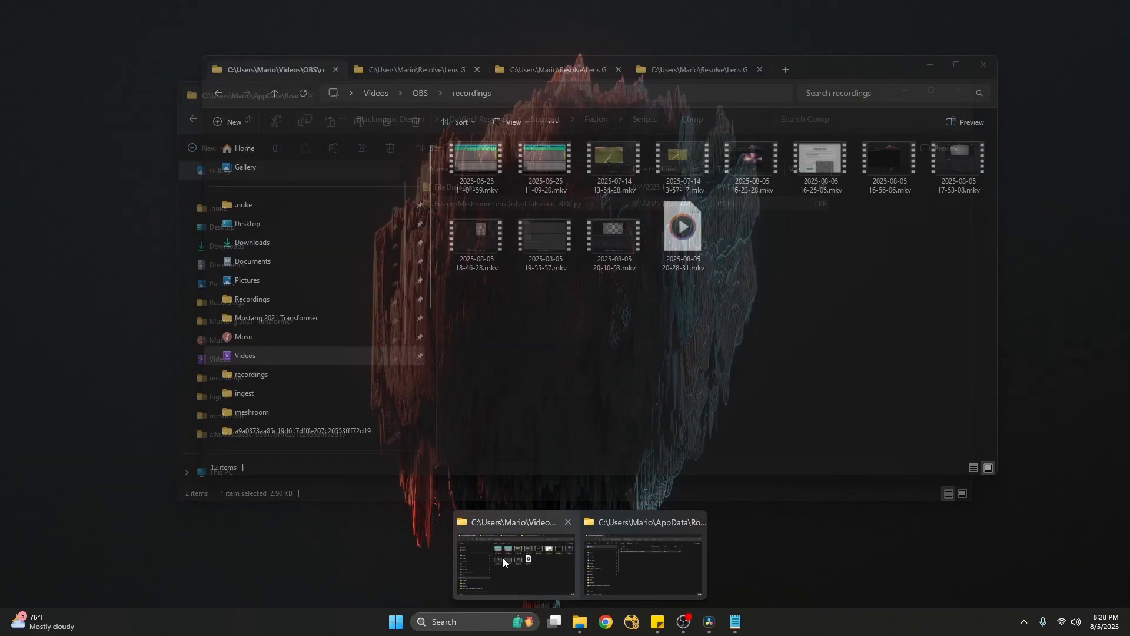
click(503, 557)
click(415, 70)
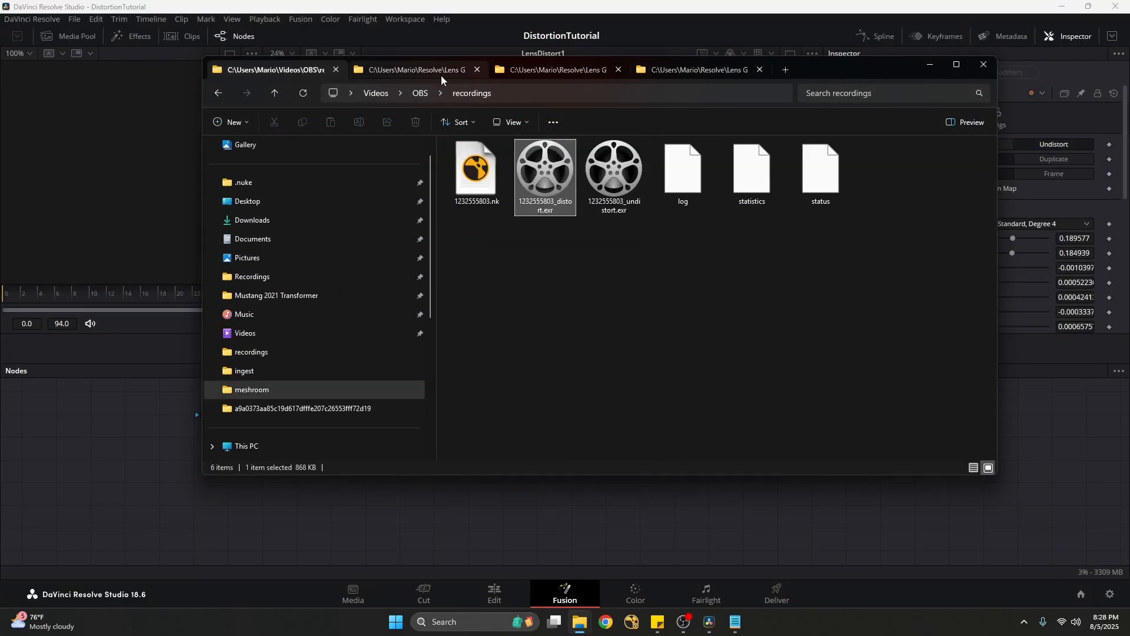
click(544, 268)
click(485, 177)
click(552, 175)
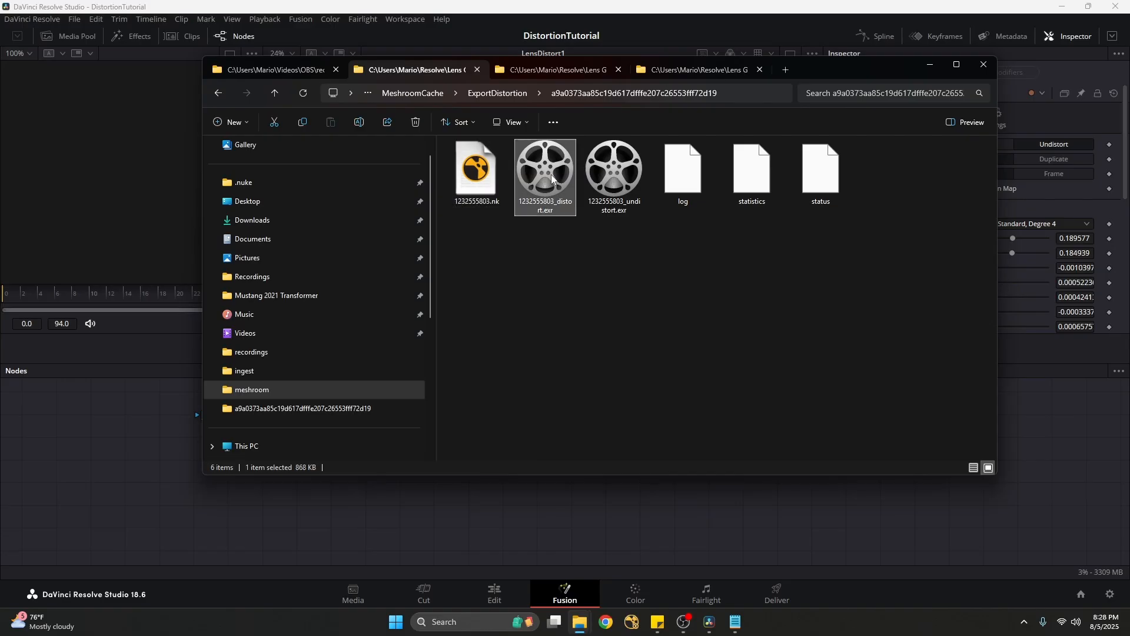
drag(612, 176, 397, 519)
key(1)
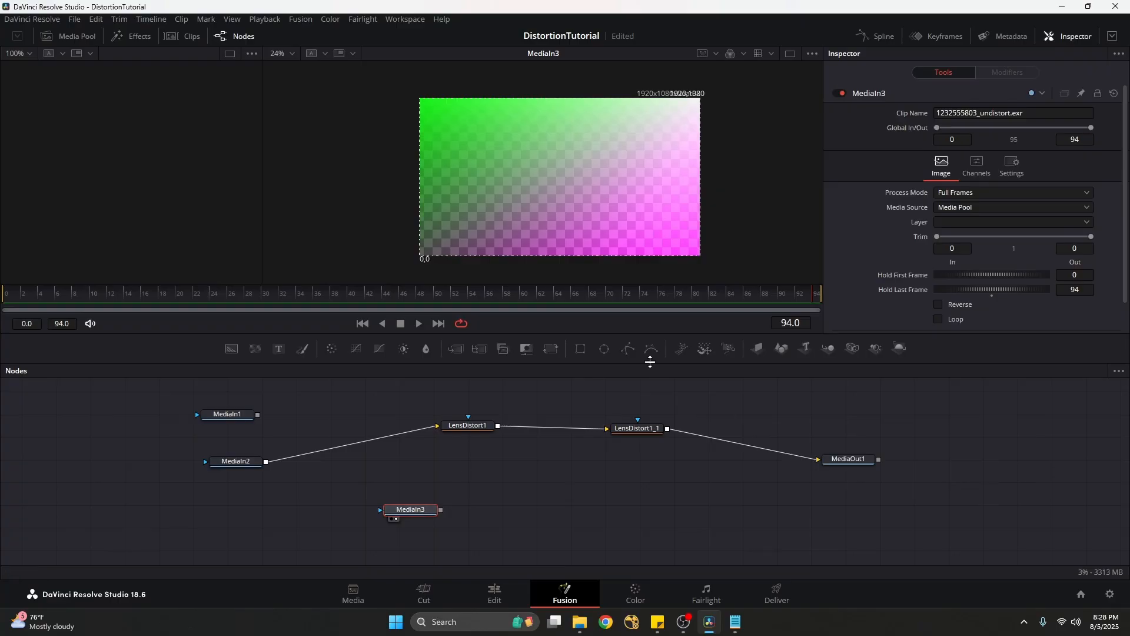
Show LensDistort1 in the viewer again and examine the undistorted image and its extended bounds
click(518, 468)
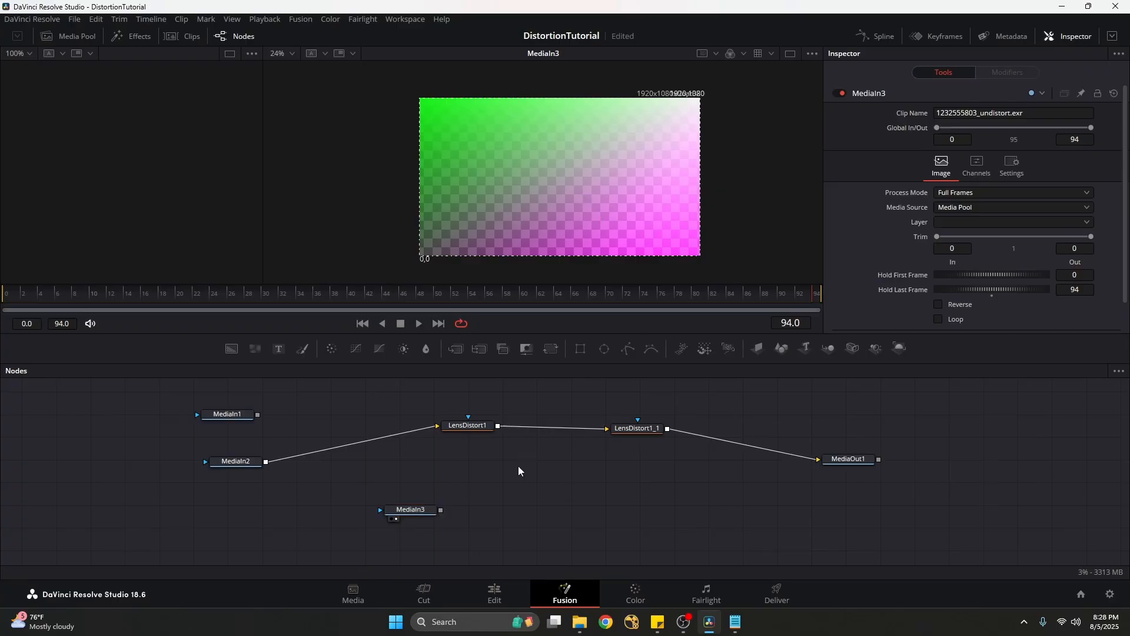
click(479, 428)
key(1)
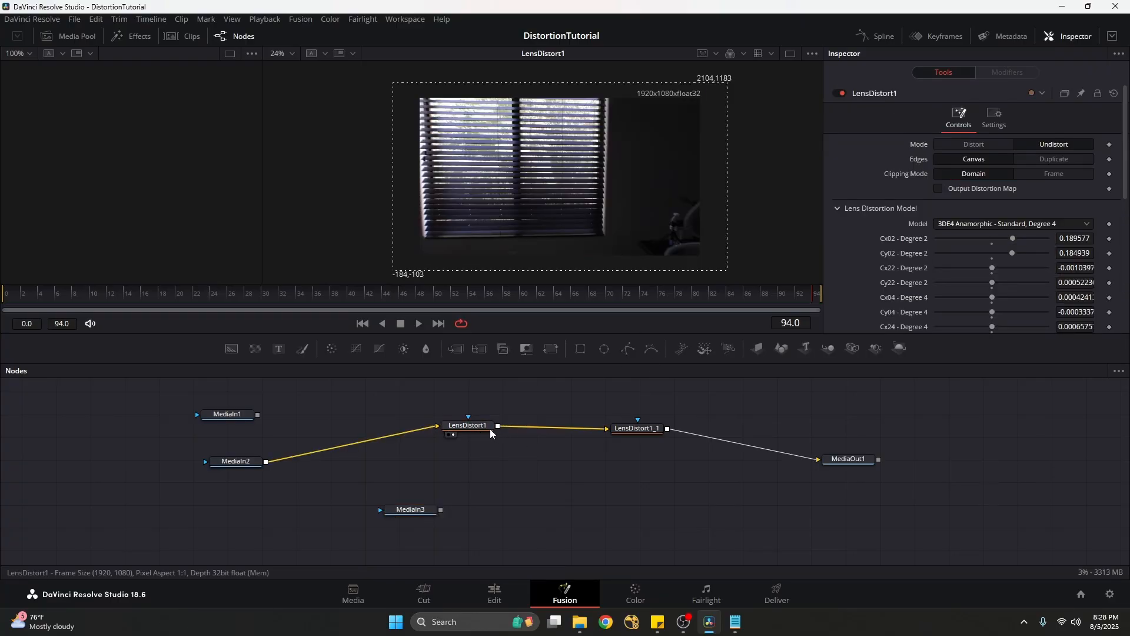
drag(482, 426, 484, 425)
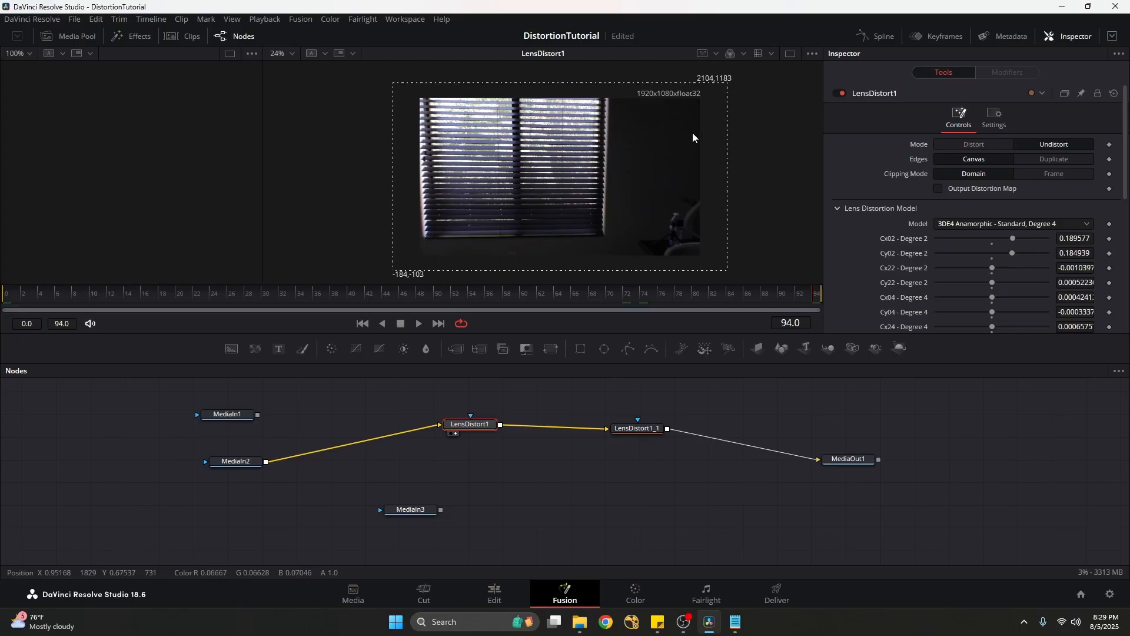
click(493, 483)
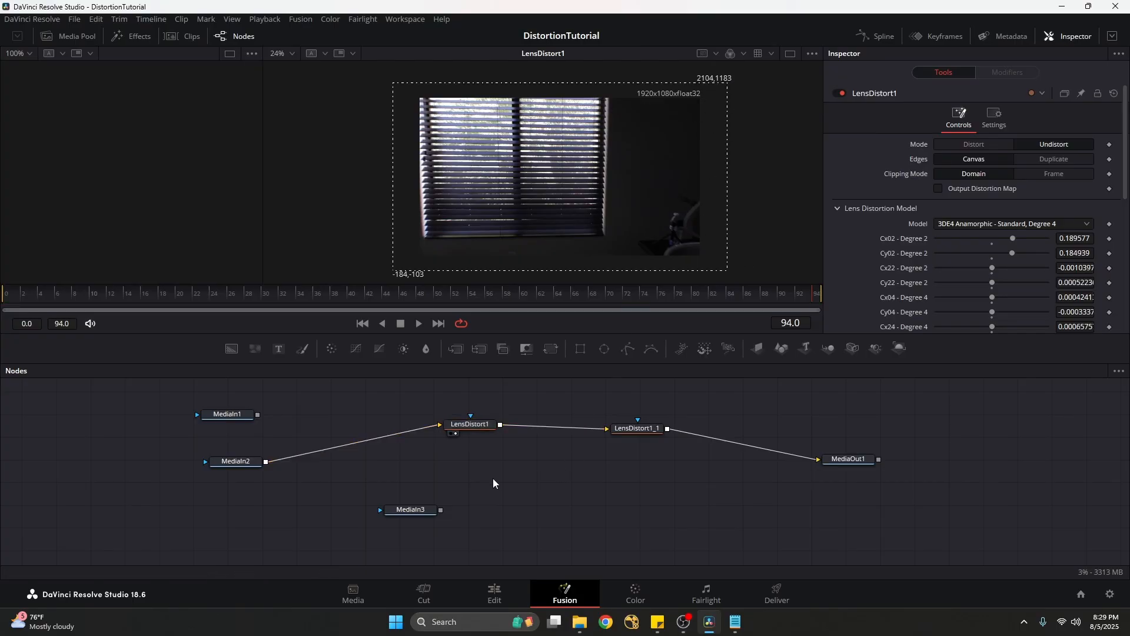
Add a Texture node, connect MediaIn2 and MediaIn3 to it, and show it in the viewer
key(shift+space)
text(textu)
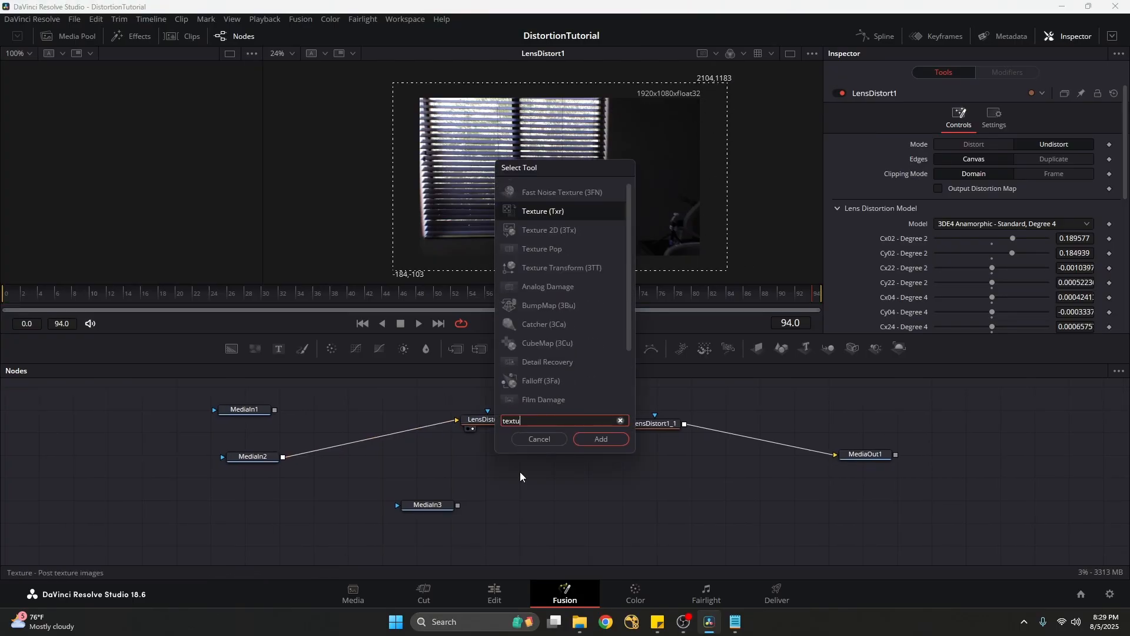
text(re)
key(Return)
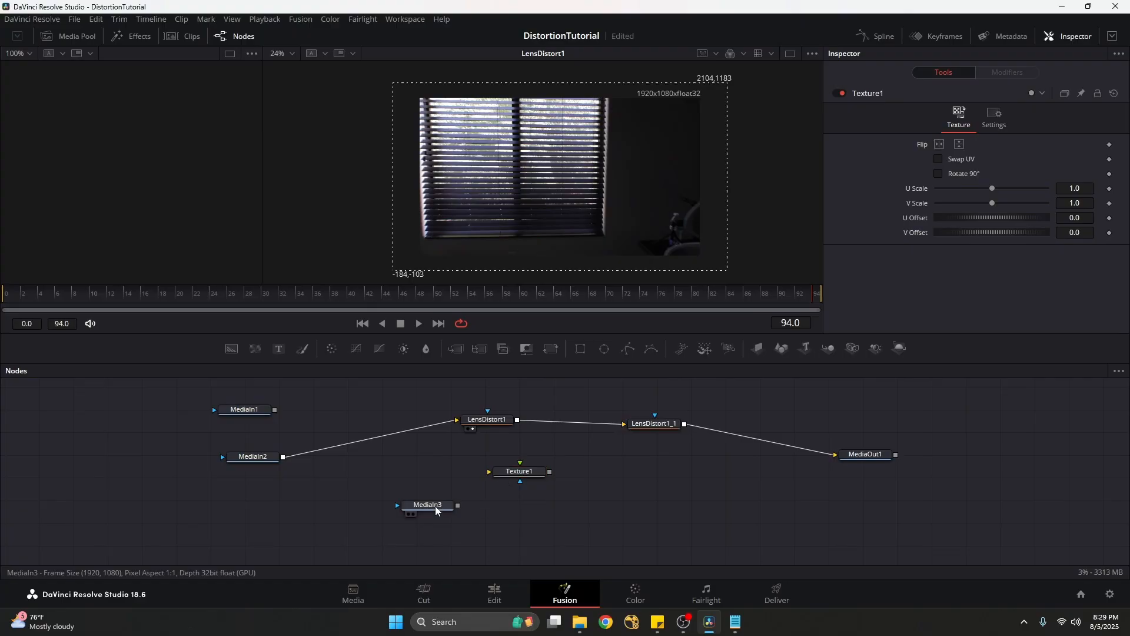
drag(436, 506, 410, 551)
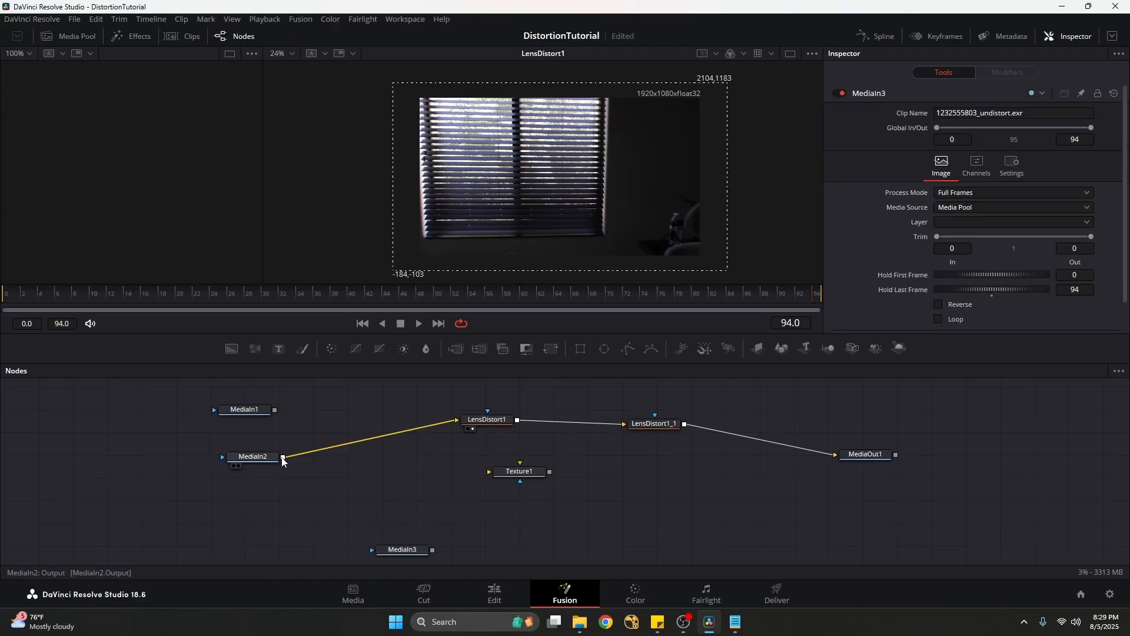
drag(283, 456, 489, 472)
drag(434, 547, 516, 478)
key(2)
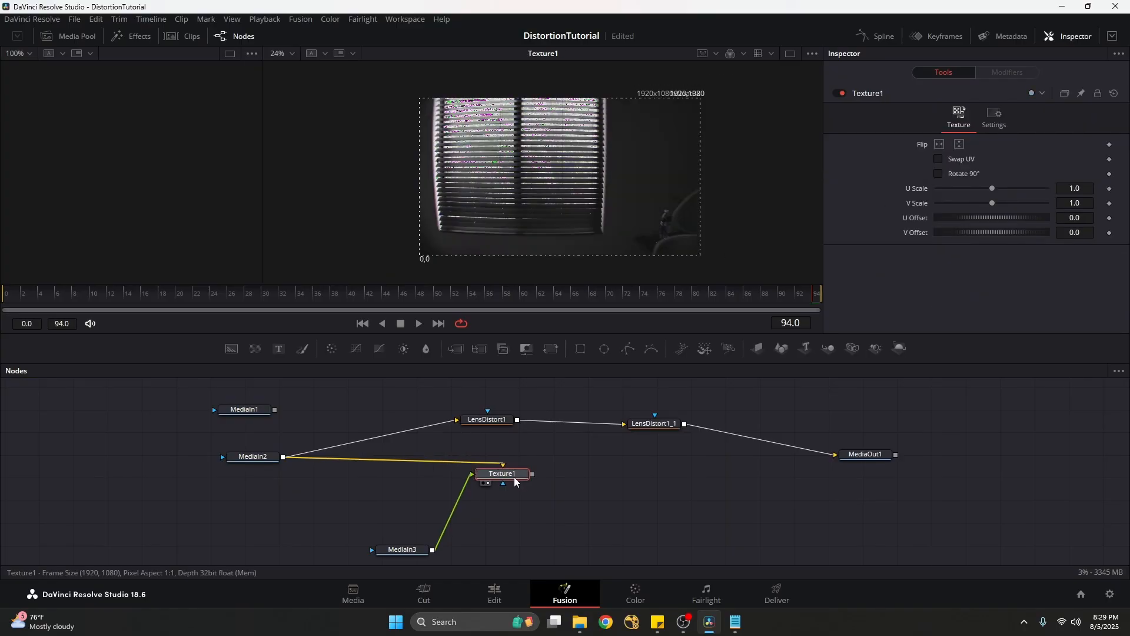
Swap the inputs of the Texture1 node
right_click(515, 481)
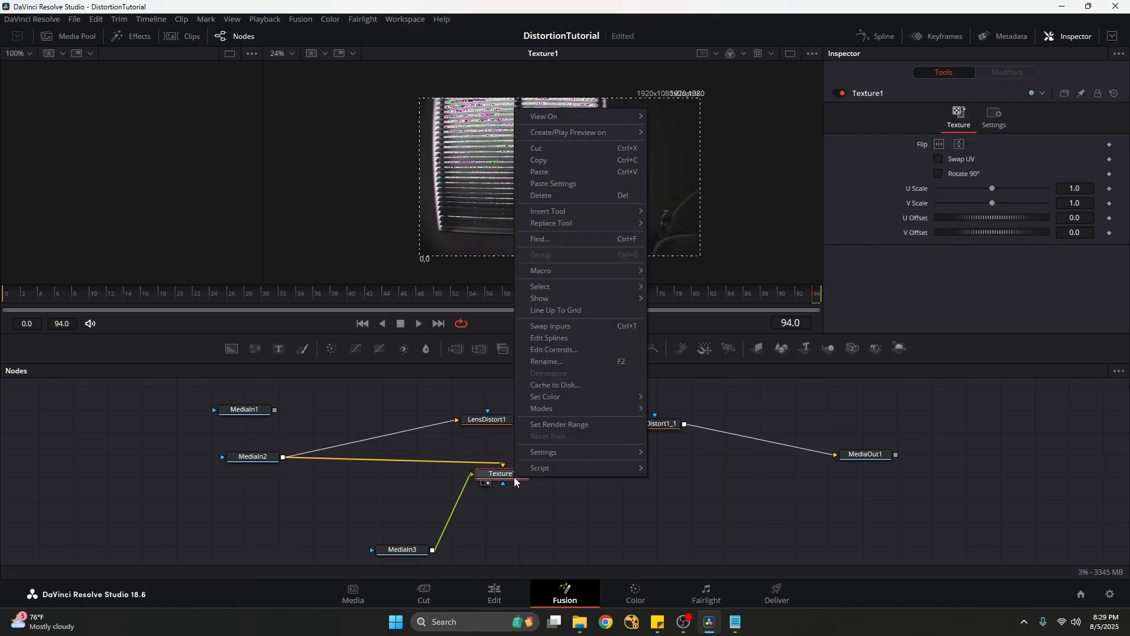
click(575, 328)
click(556, 516)
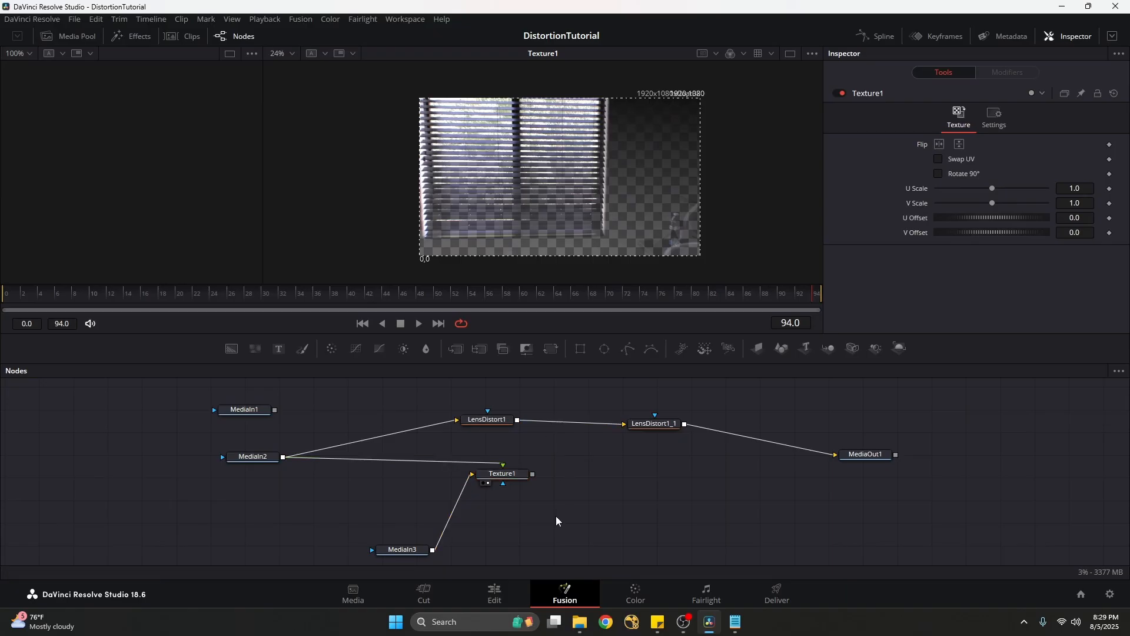
Move MediaIn3 away from Texture1 and insert a Merge node on the connection between them
drag(556, 515, 677, 464)
drag(533, 501, 393, 521)
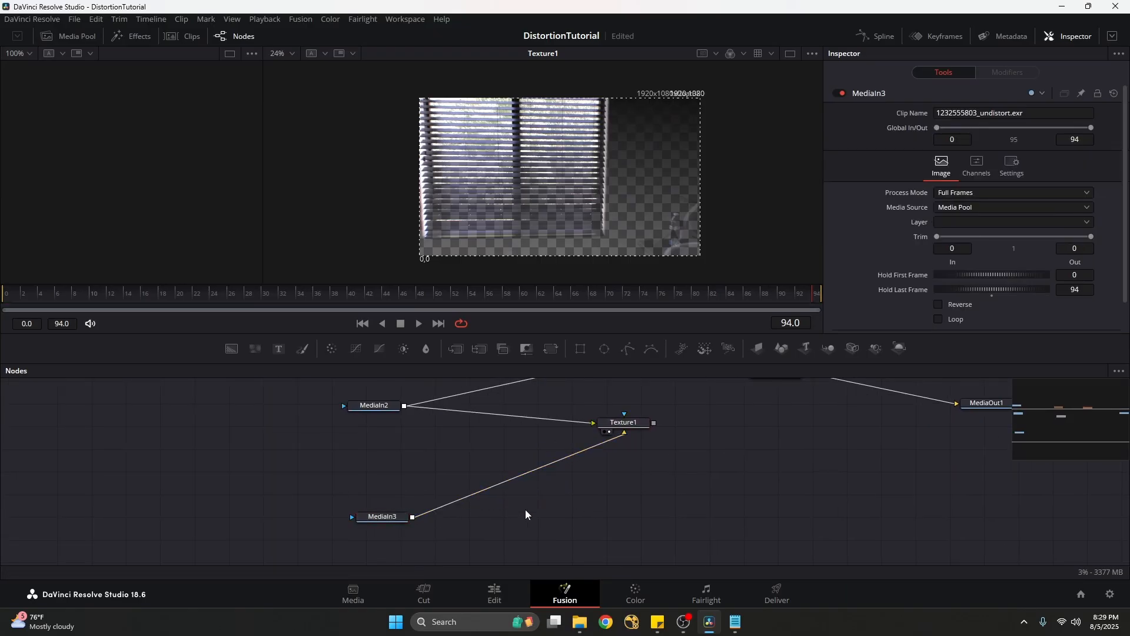
key(shift+space)
text(merge)
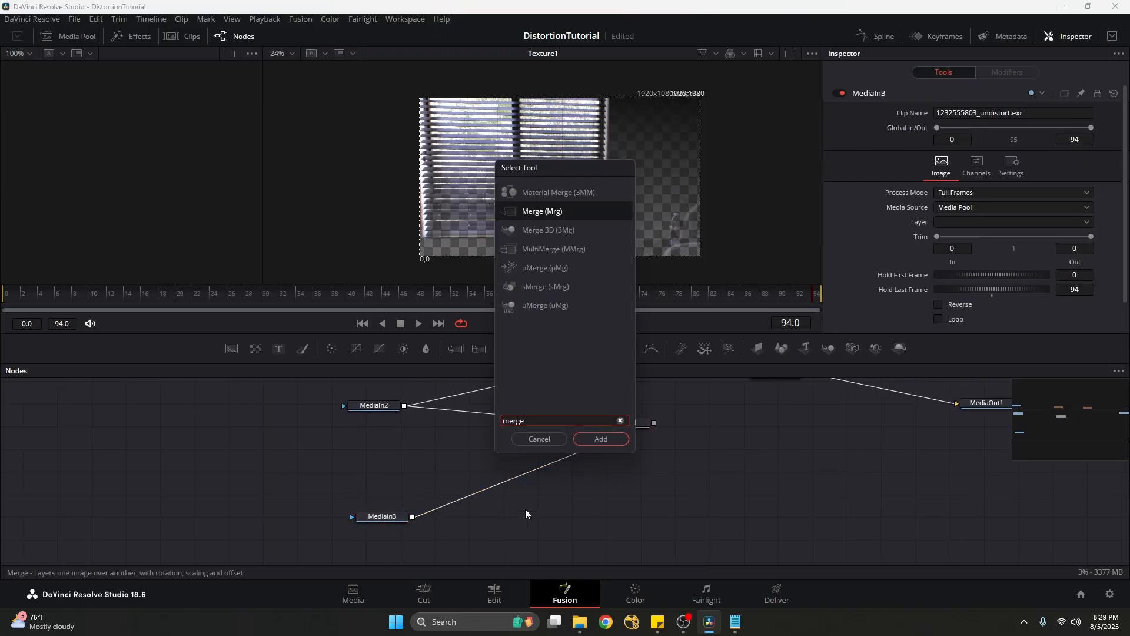
key(Return)
drag(525, 514, 490, 505)
Add a Background node above Merge1 and connect its output to Merge1
key(shift+space)
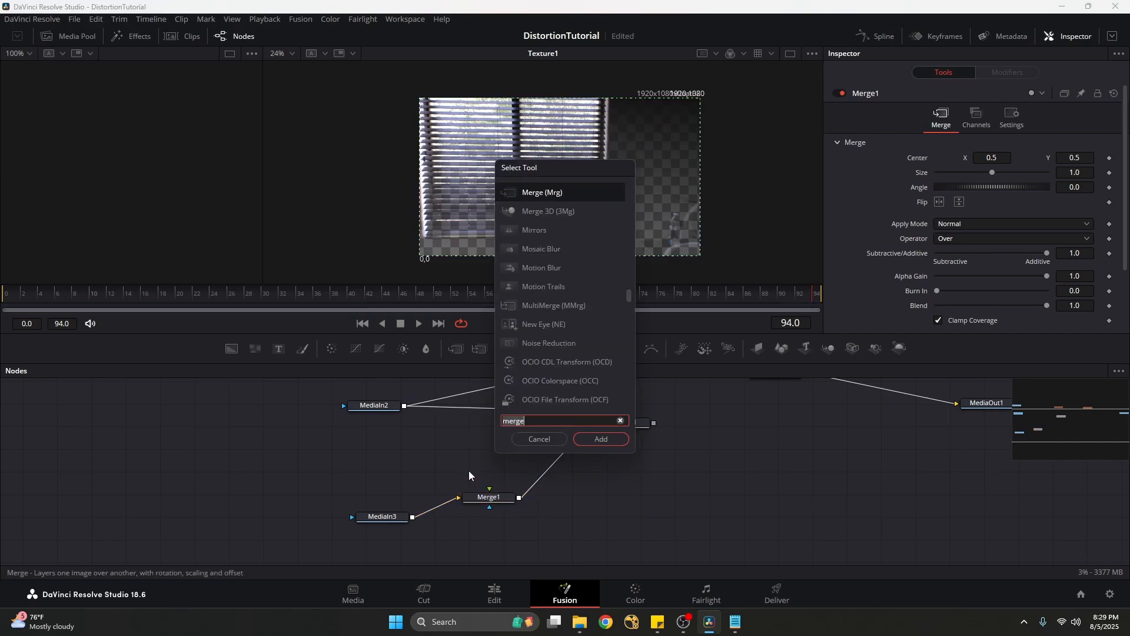
text(bac)
key(Return)
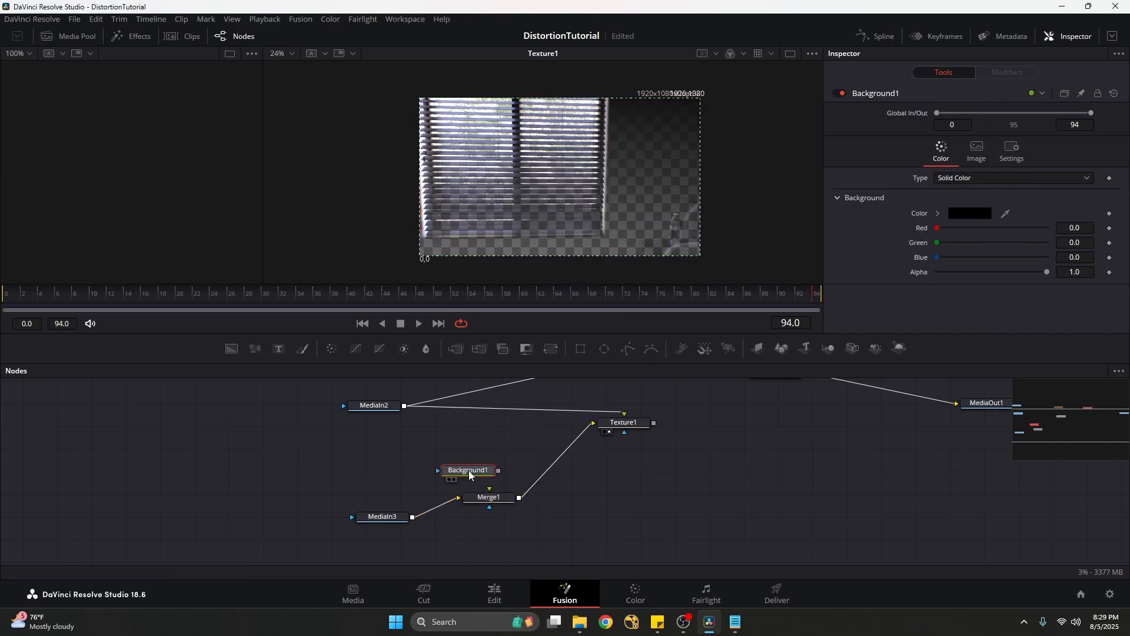
drag(462, 451, 489, 498)
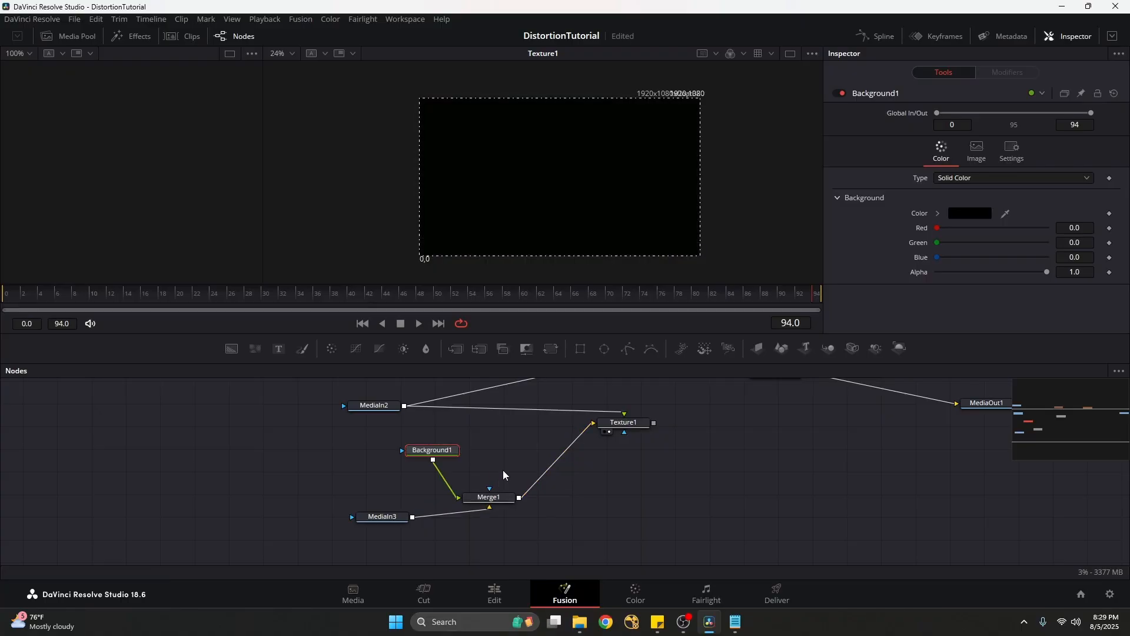
Swap Merge1's inputs so the undistort map is layered over the solid black background
click(488, 497)
key(ctrl+t)
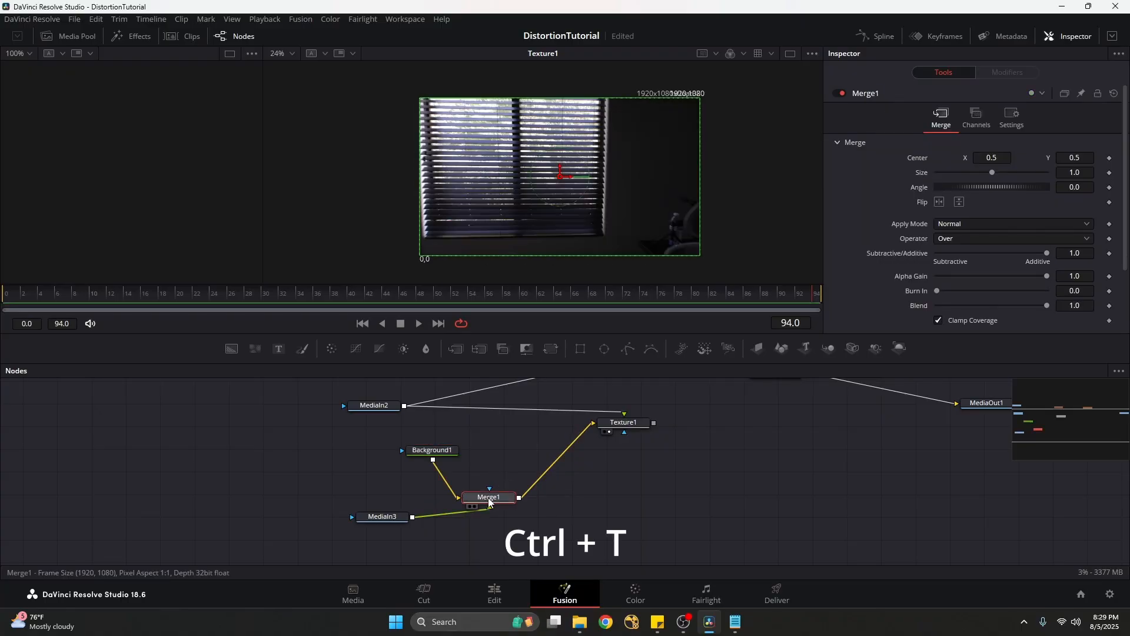
click(665, 486)
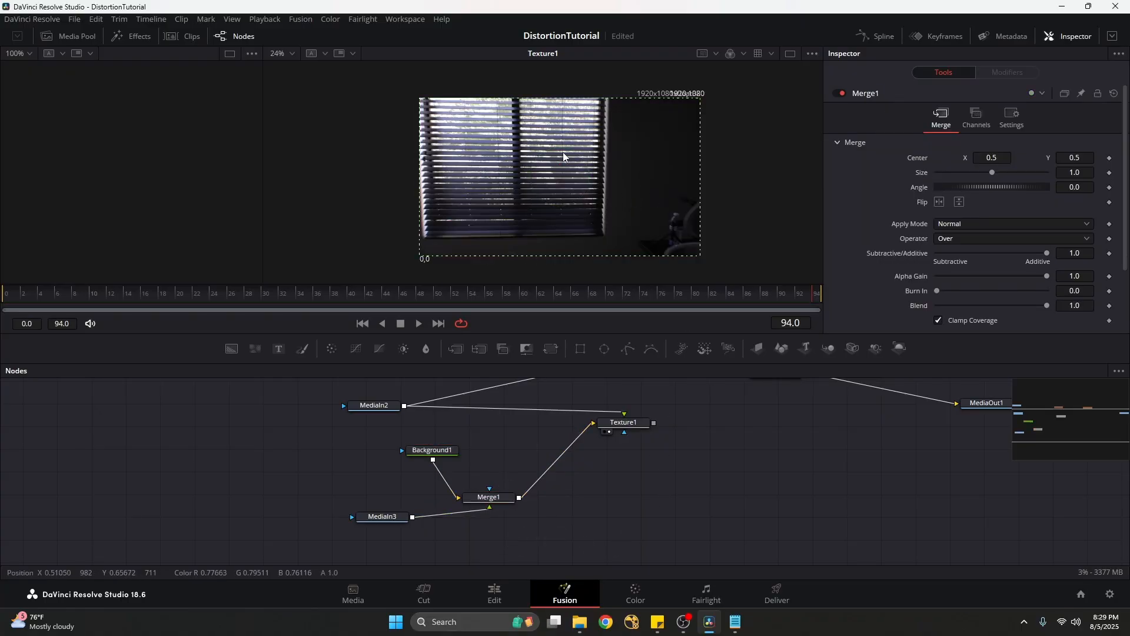
Save the project and compare the undistorted outputs of LensDistort1 and Texture1 in the viewer
key(ctrl+s)
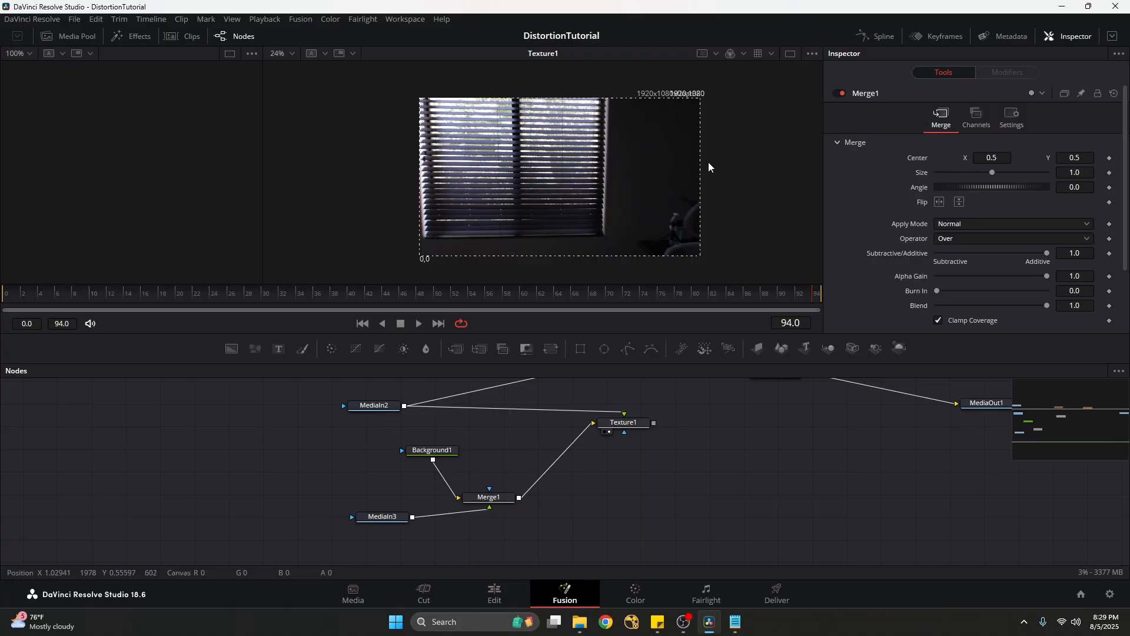
drag(646, 417, 597, 461)
click(570, 413)
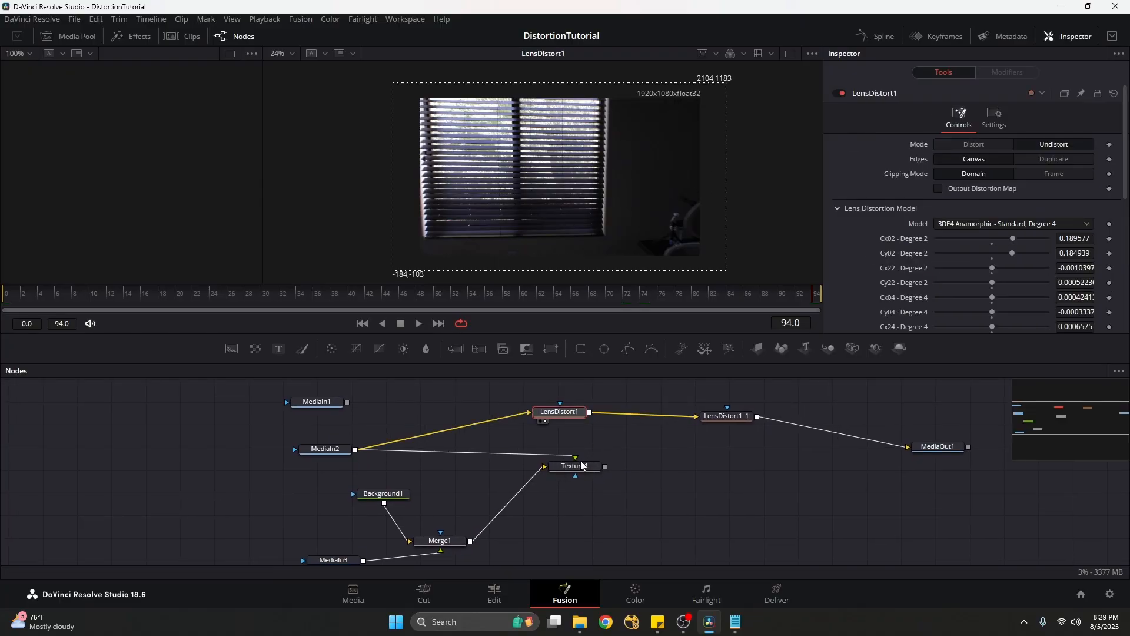
click(575, 466)
click(577, 419)
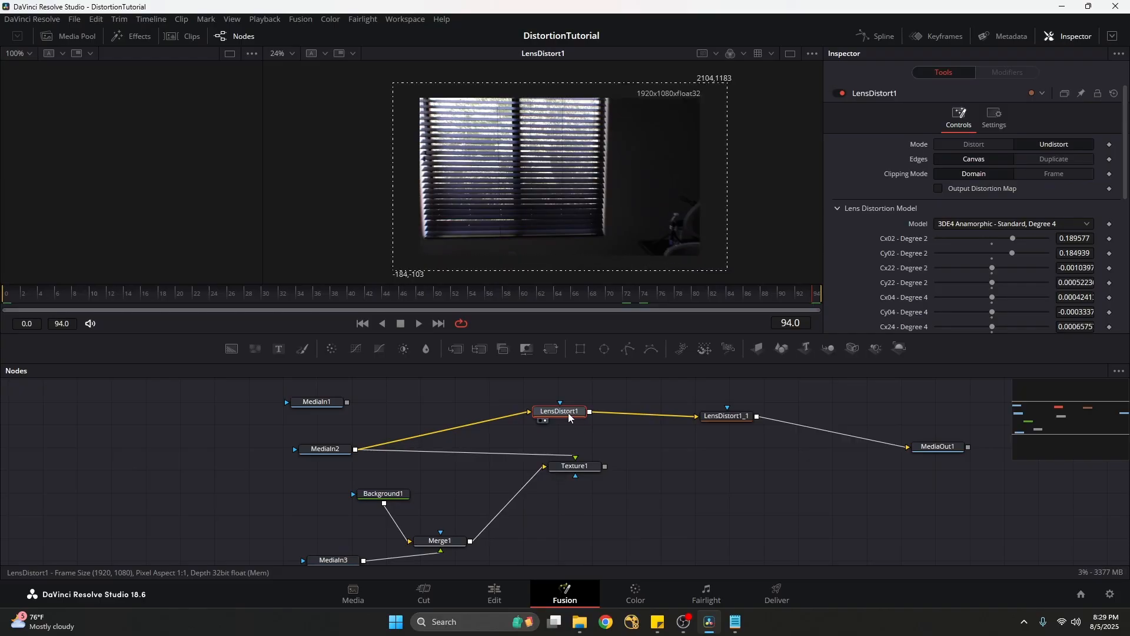
drag(577, 419, 587, 416)
click(584, 470)
click(569, 410)
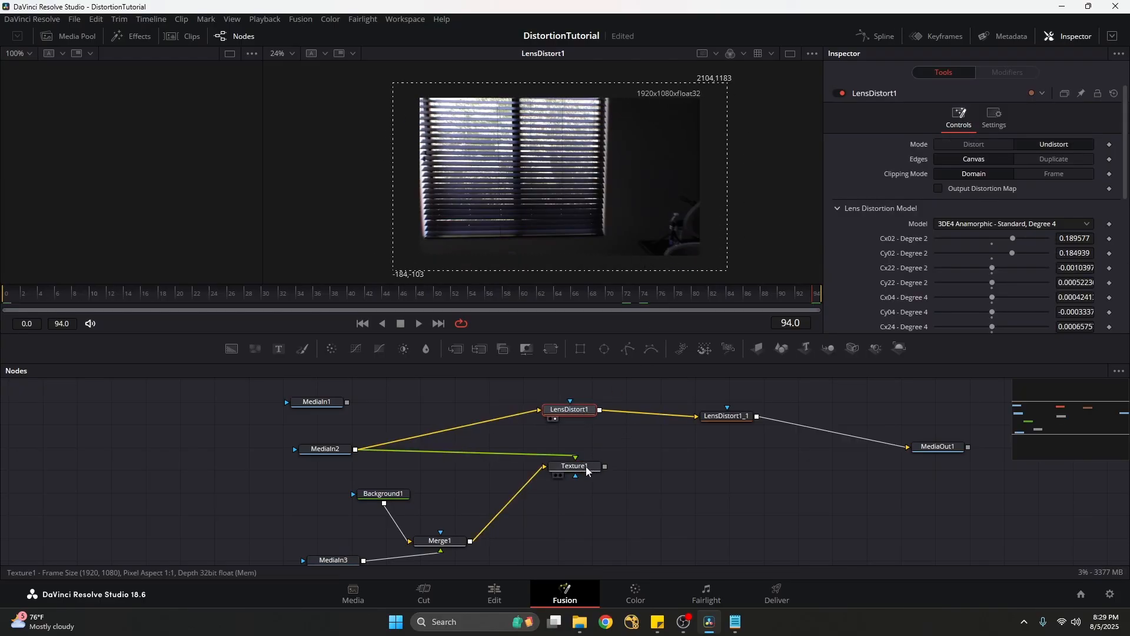
drag(586, 472, 572, 479)
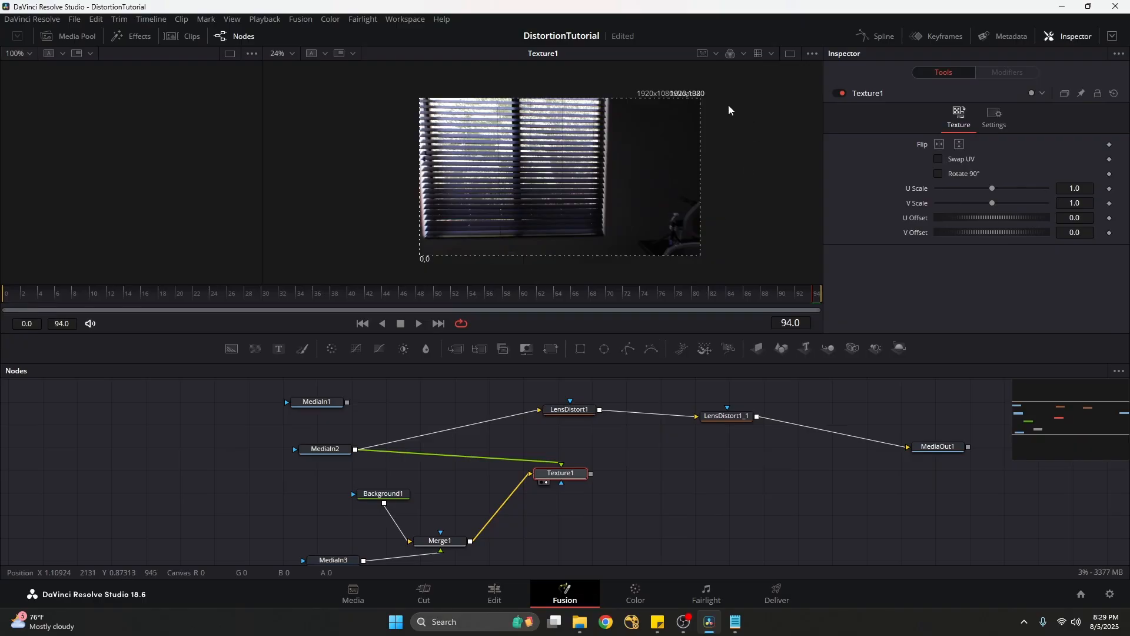
Feed LensDistort1_1 alternately from Texture1 and LensDistort1 to compare the redistorted results in the viewer
click(659, 463)
drag(591, 473, 698, 417)
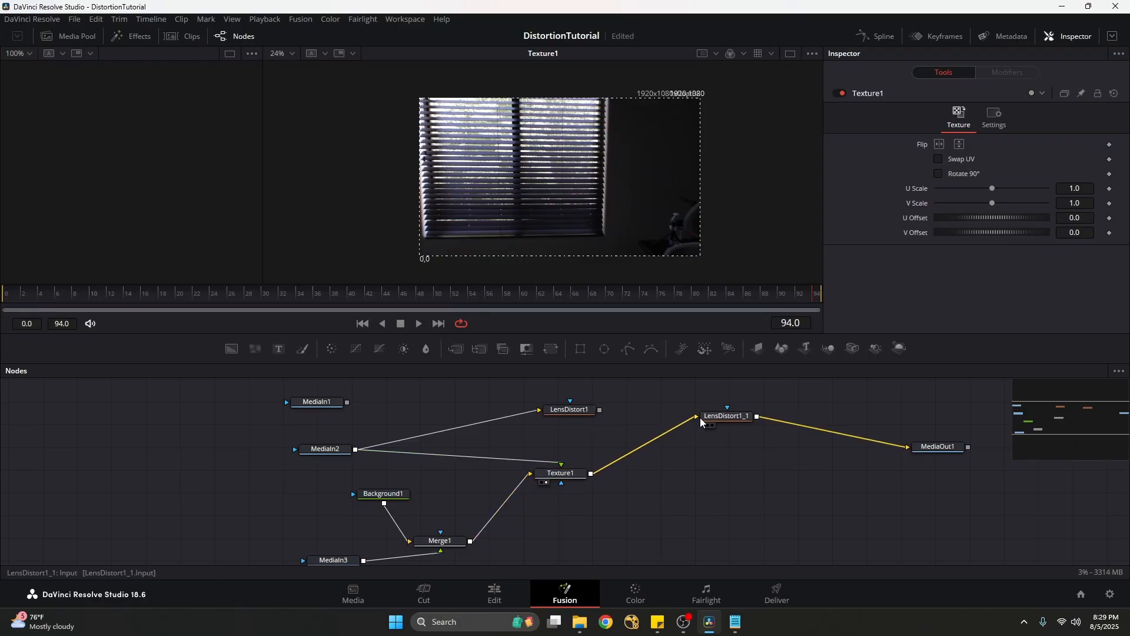
click(735, 421)
key(2)
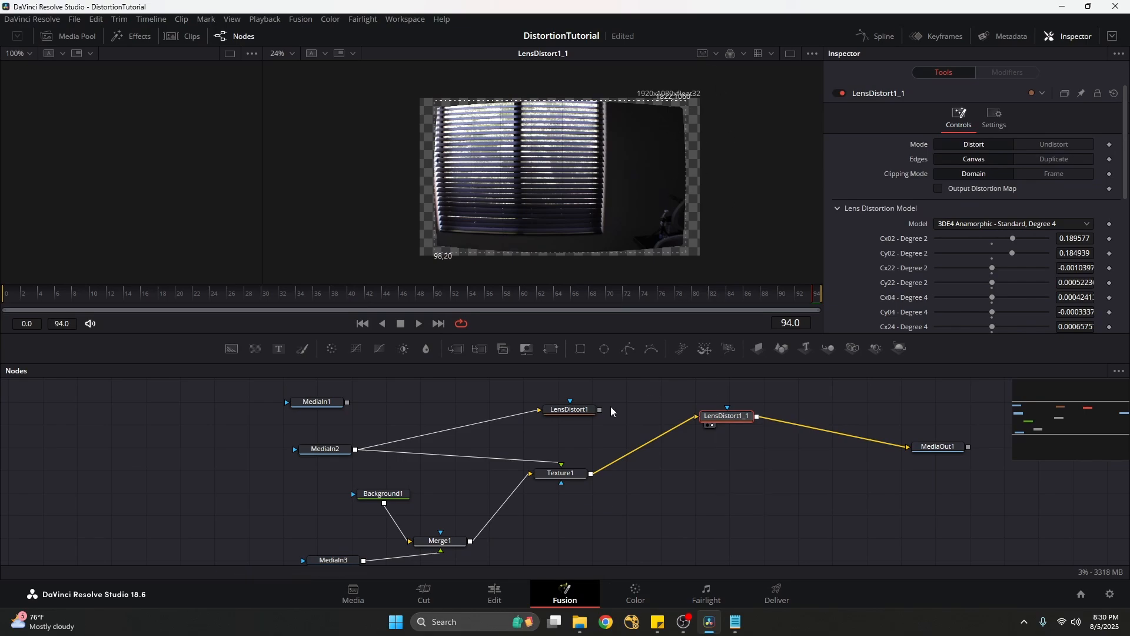
drag(600, 409, 697, 421)
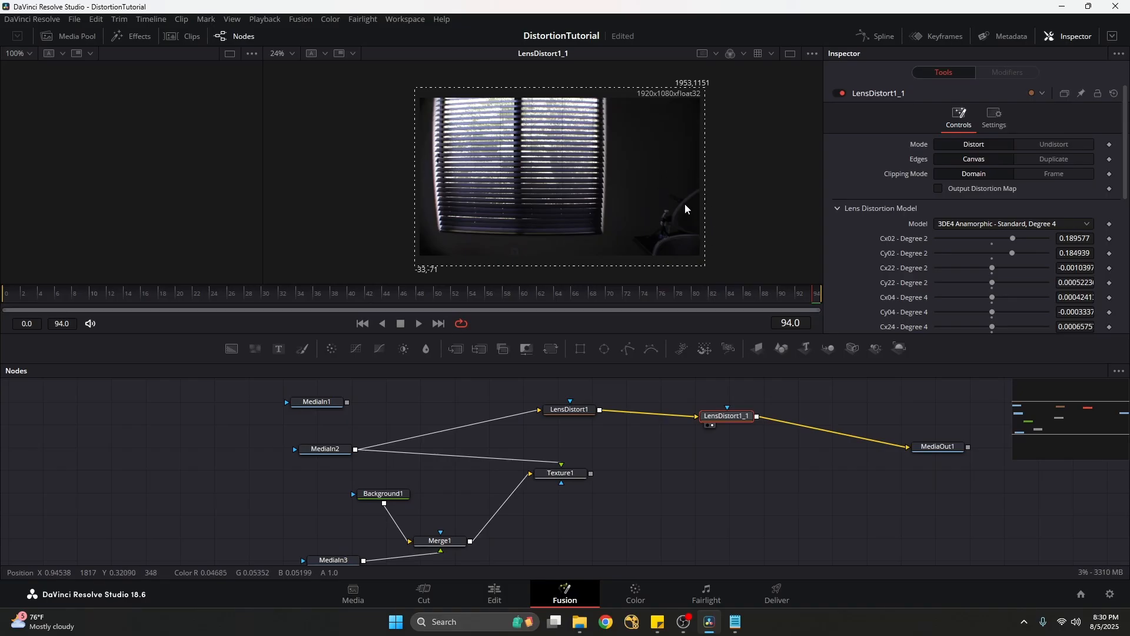
drag(592, 474, 695, 421)
drag(704, 472, 669, 470)
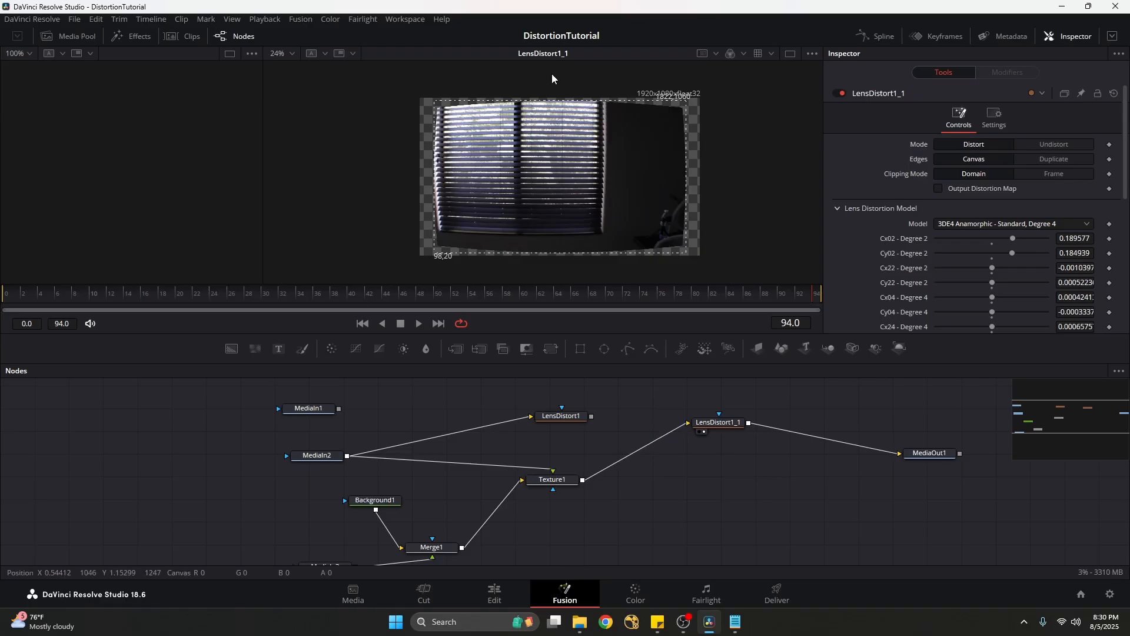
View LensDistort1's output and examine the image area kept outside the frame
click(559, 418)
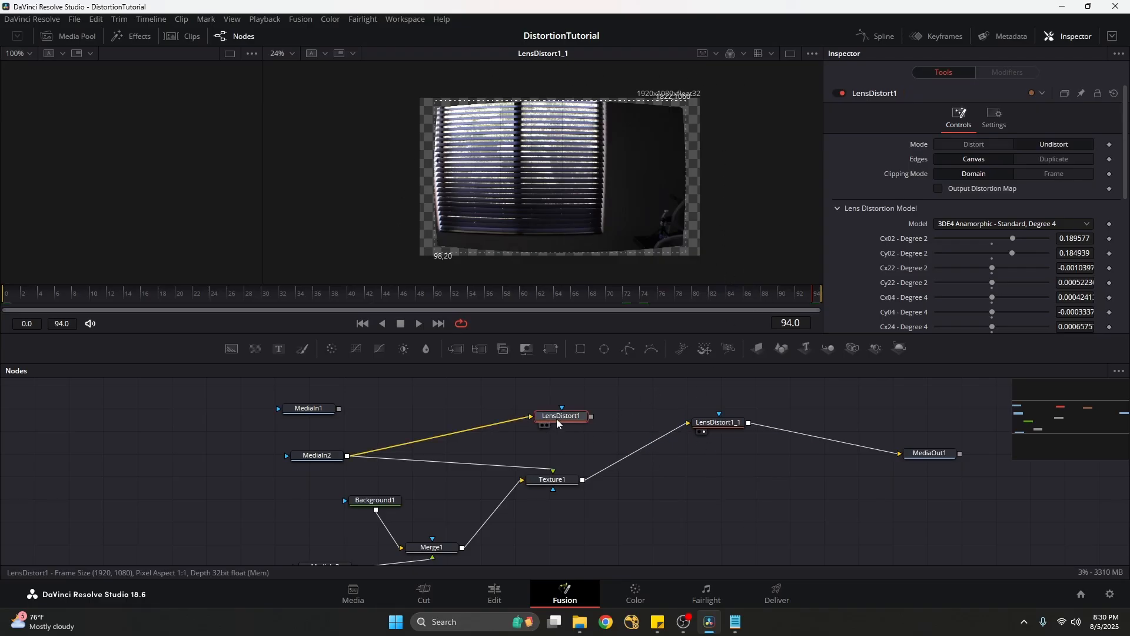
key(1)
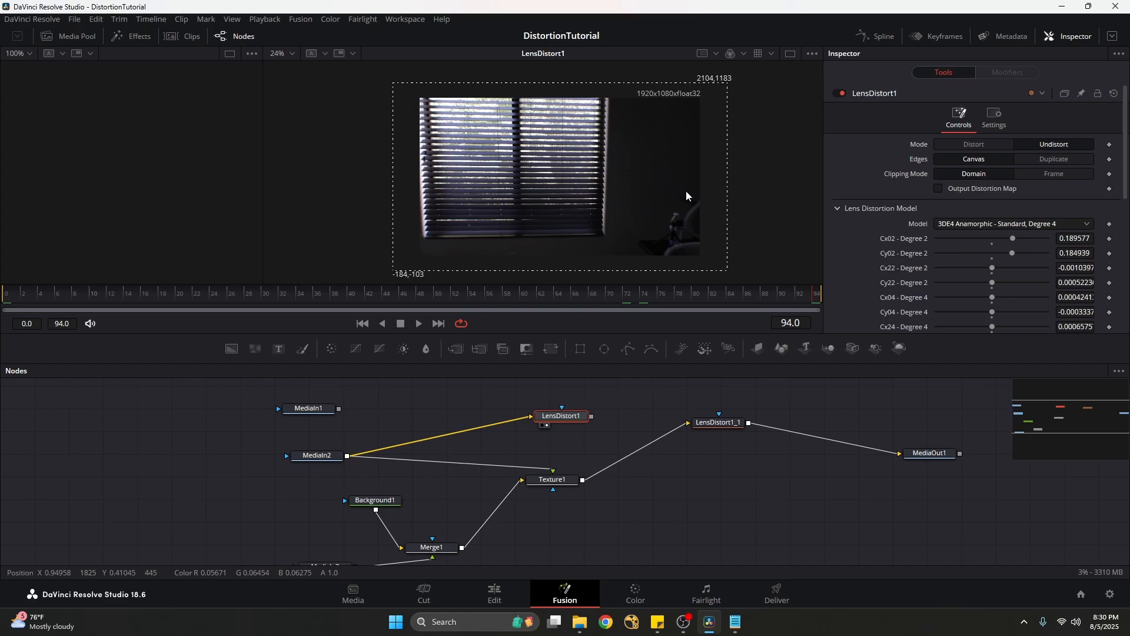
click(628, 421)
drag(599, 443, 587, 438)
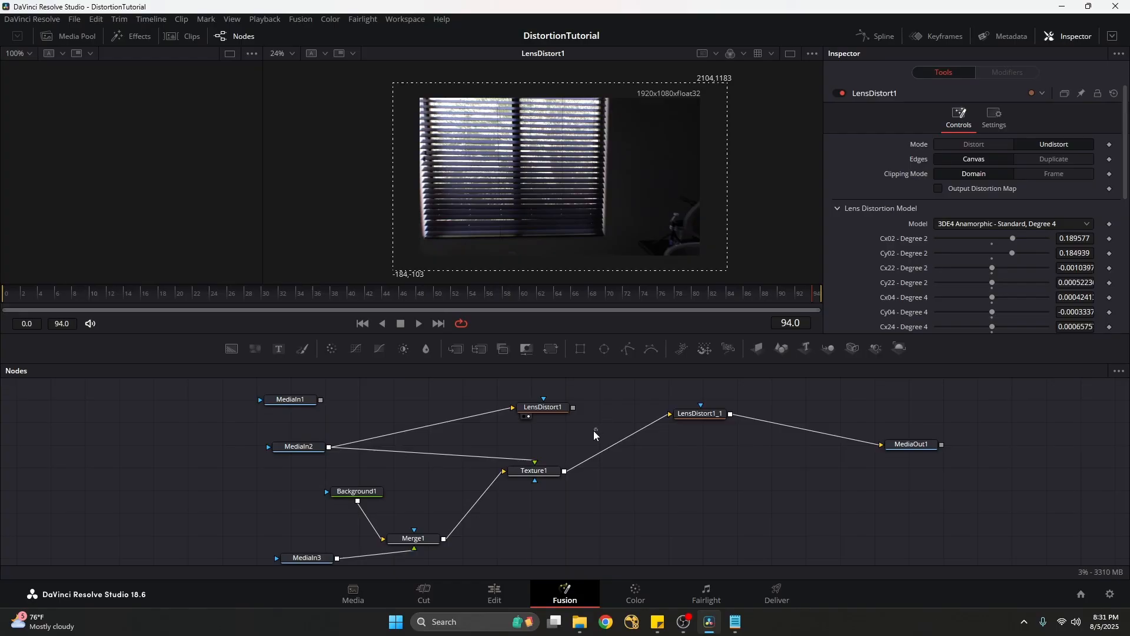
drag(587, 421, 574, 442)
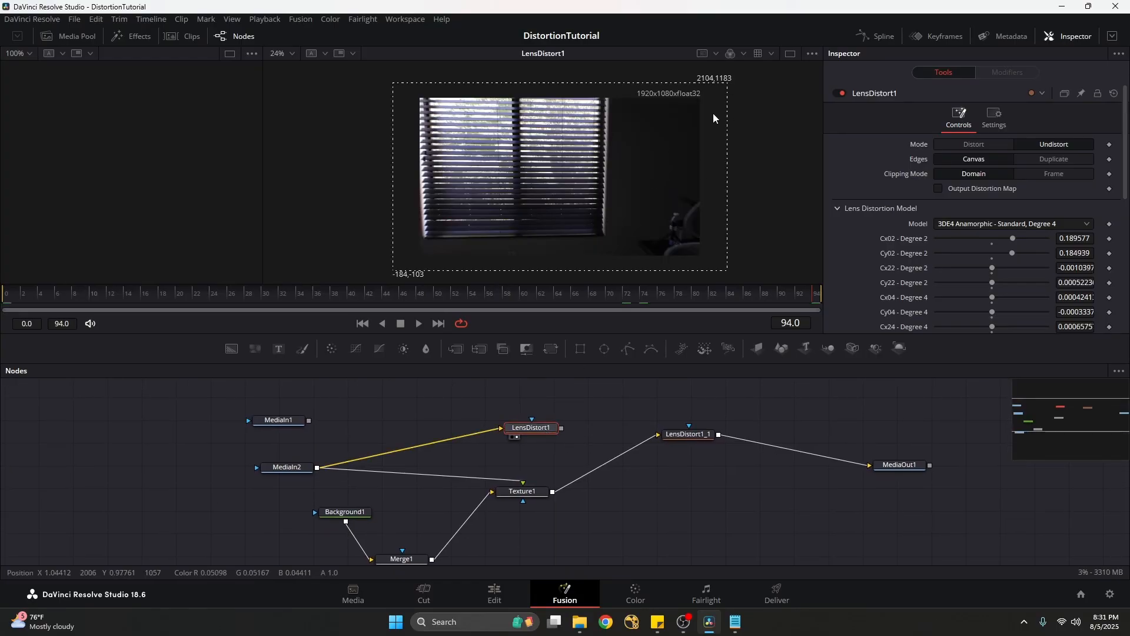
drag(665, 506, 638, 469)
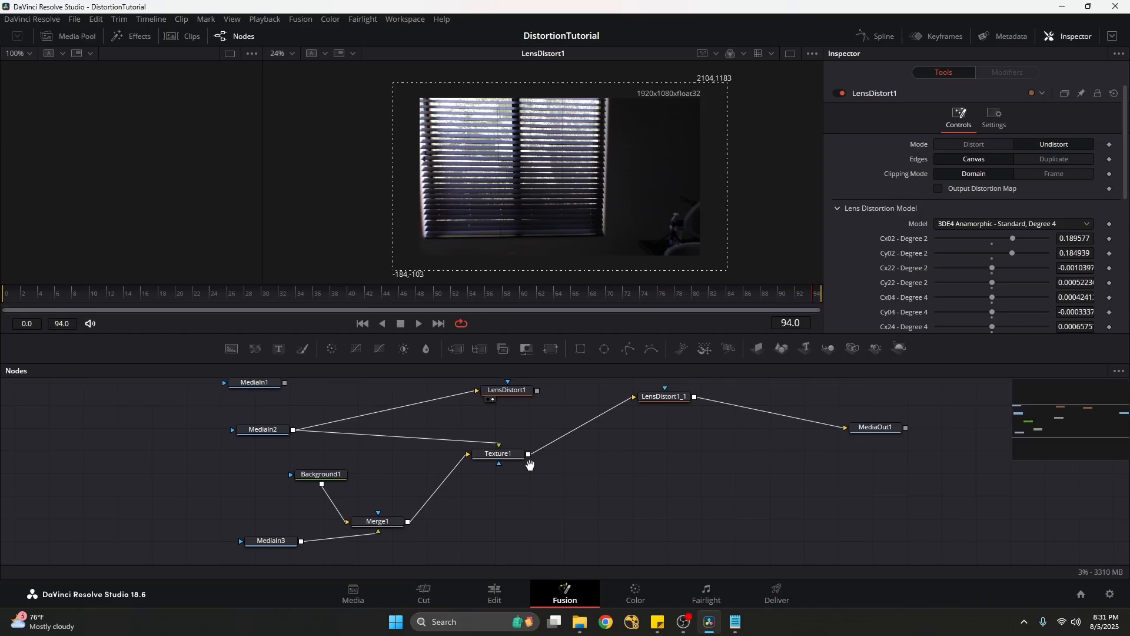
Delete the Texture1, Merge1, Background1 and MediaIn3 nodes together
drag(576, 451, 241, 555)
key(Delete)
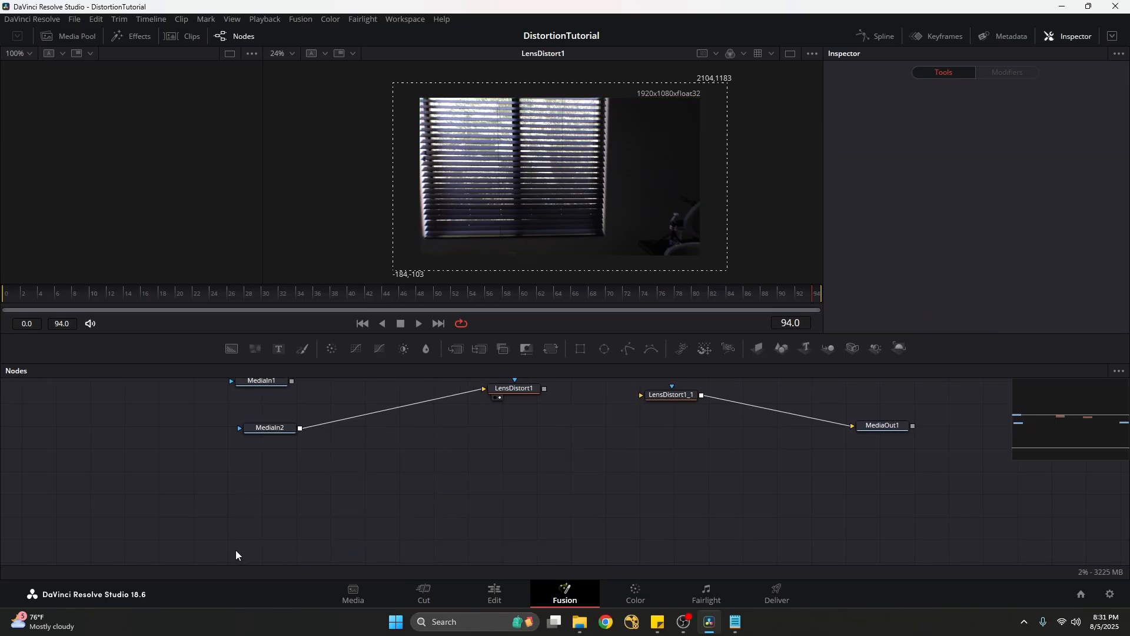
drag(551, 474, 537, 491)
mouse_move(581, 622)
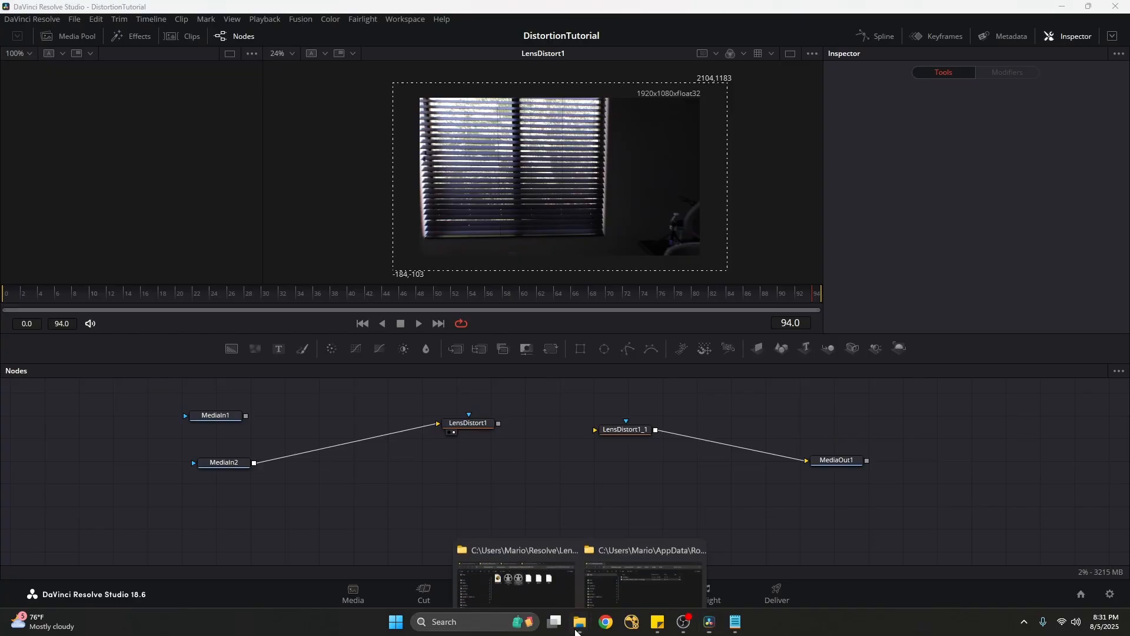
click(544, 553)
drag(545, 173, 440, 497)
click(648, 520)
key(1)
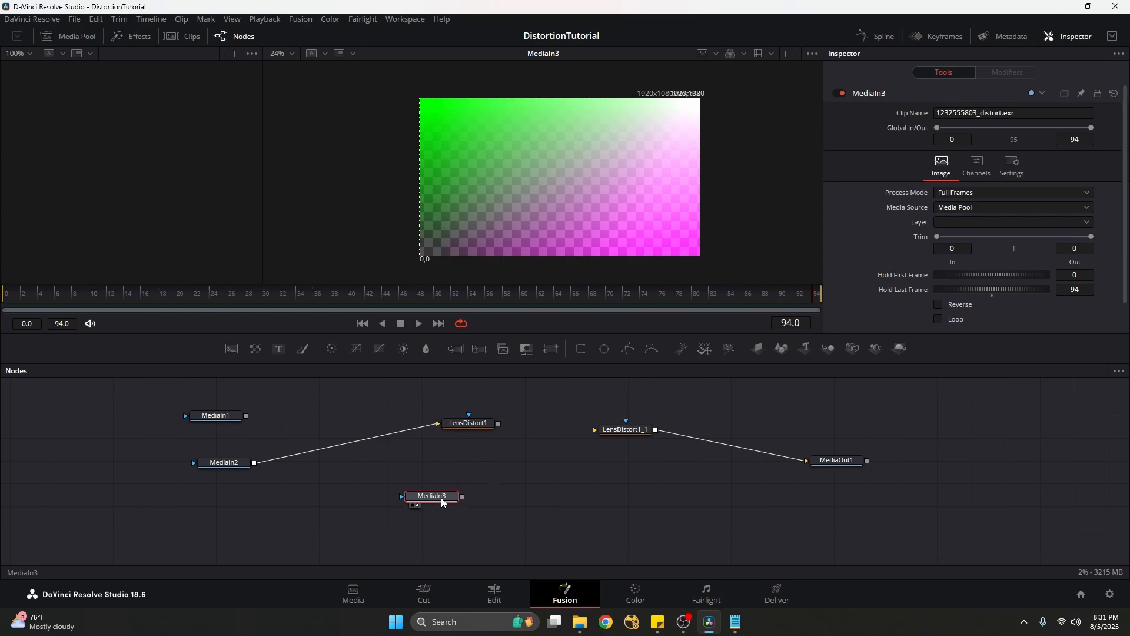
Delete LensDistort1_1 and connect LensDistort1 directly to MediaOut1, with MediaOut1 shown in the viewer
drag(624, 431, 644, 418)
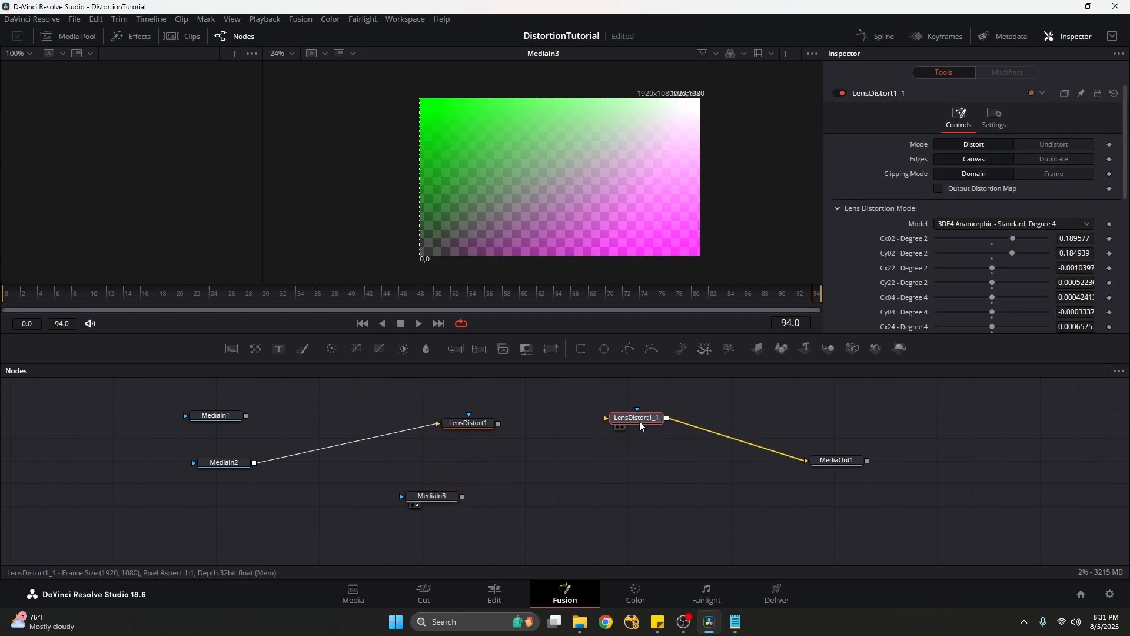
key(Delete)
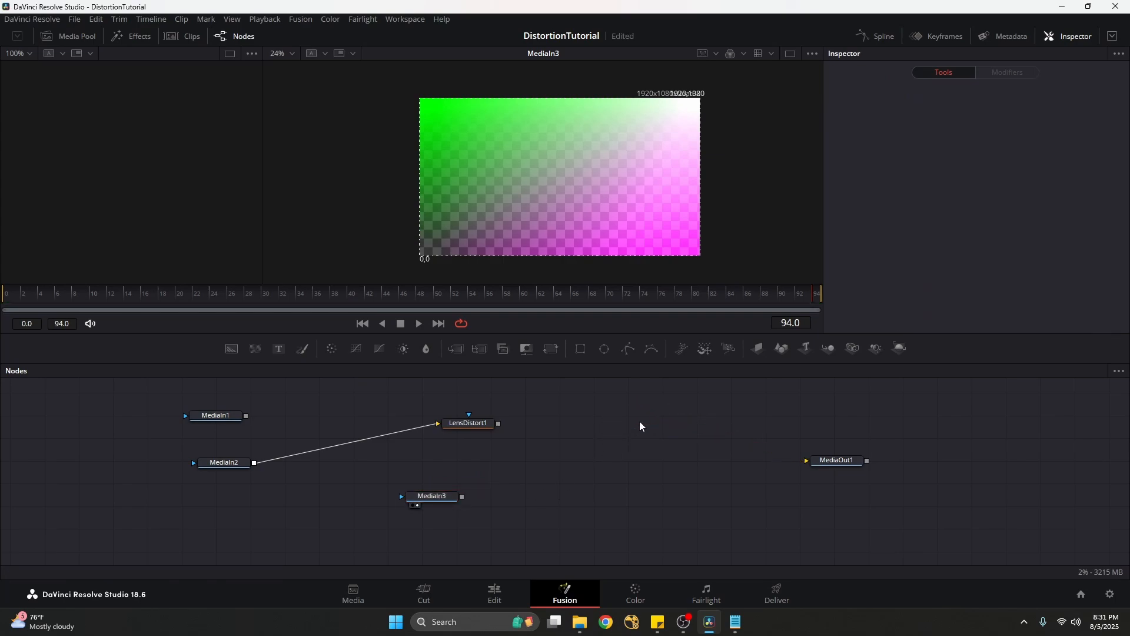
click(478, 425)
key(2)
click(824, 460)
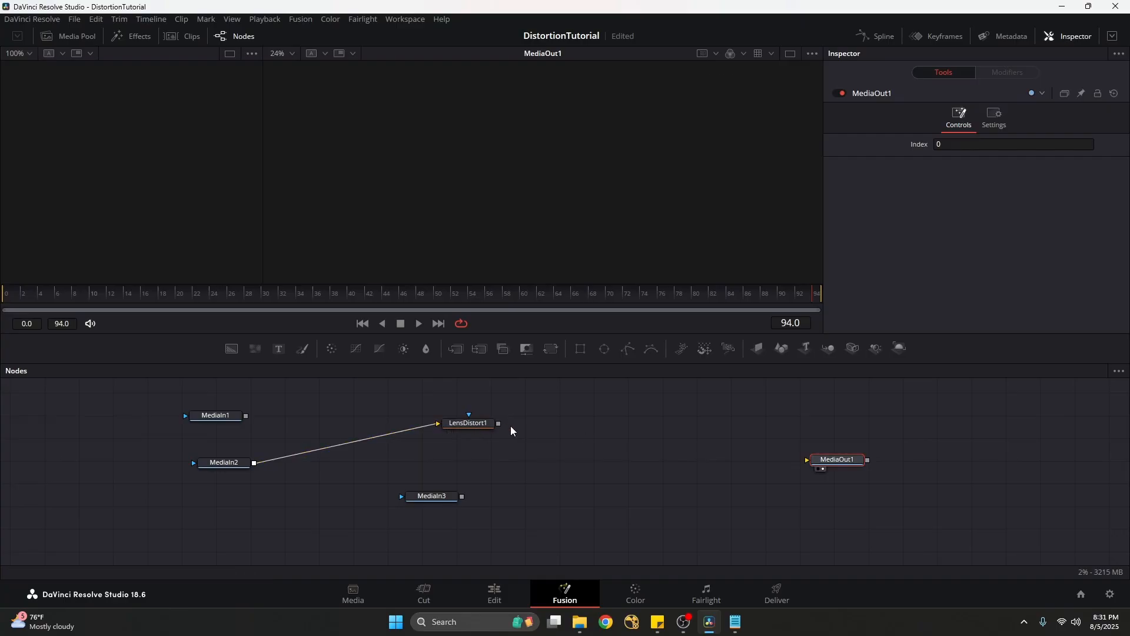
drag(499, 424, 807, 461)
click(713, 475)
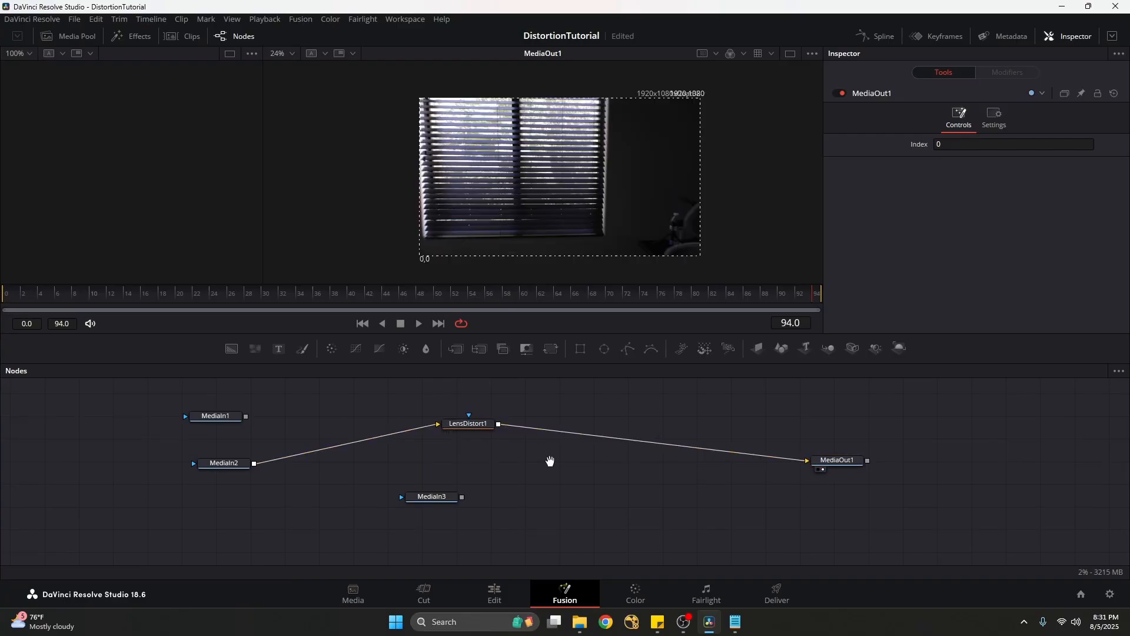
Insert a Texture node between LensDistort1 and MediaOut1, with MediaIn3 connected to it and its inputs swapped
key(shift+space)
text(texture)
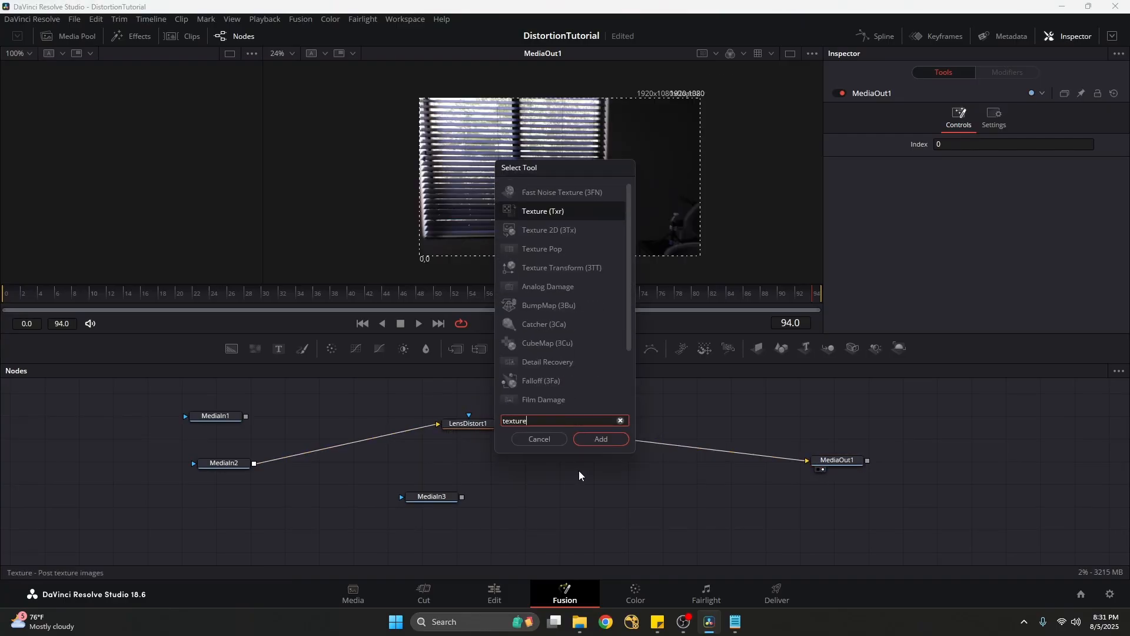
key(Return)
drag(581, 475, 521, 488)
click(615, 446)
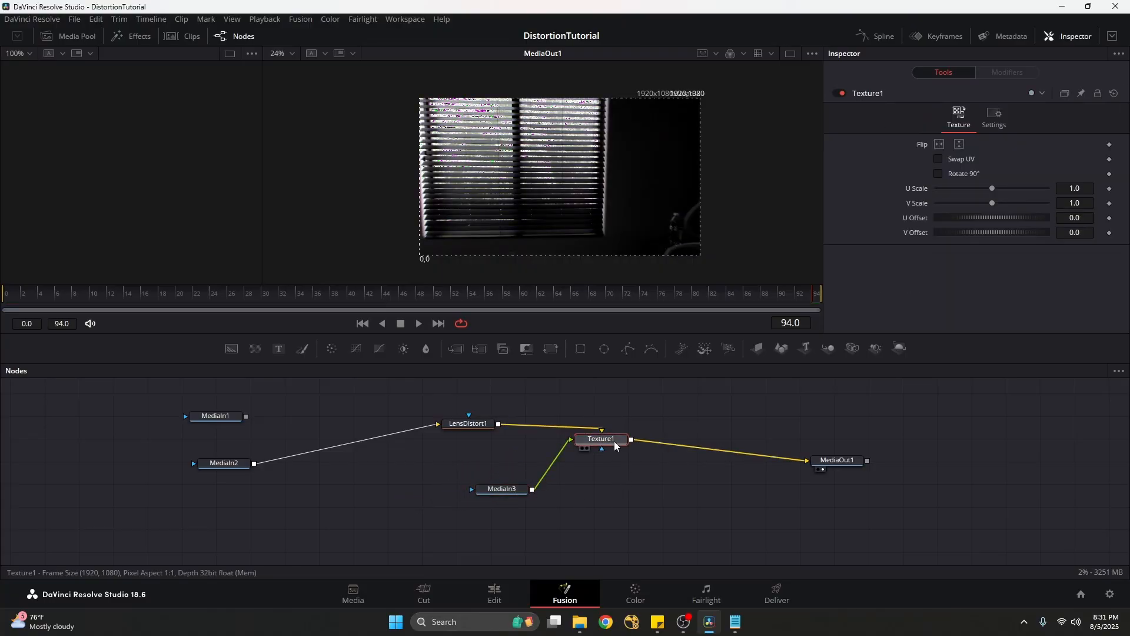
key(ctrl+t)
Move MediaIn3 away from Texture1 and insert a Merge node on the connection between them
drag(526, 492, 423, 506)
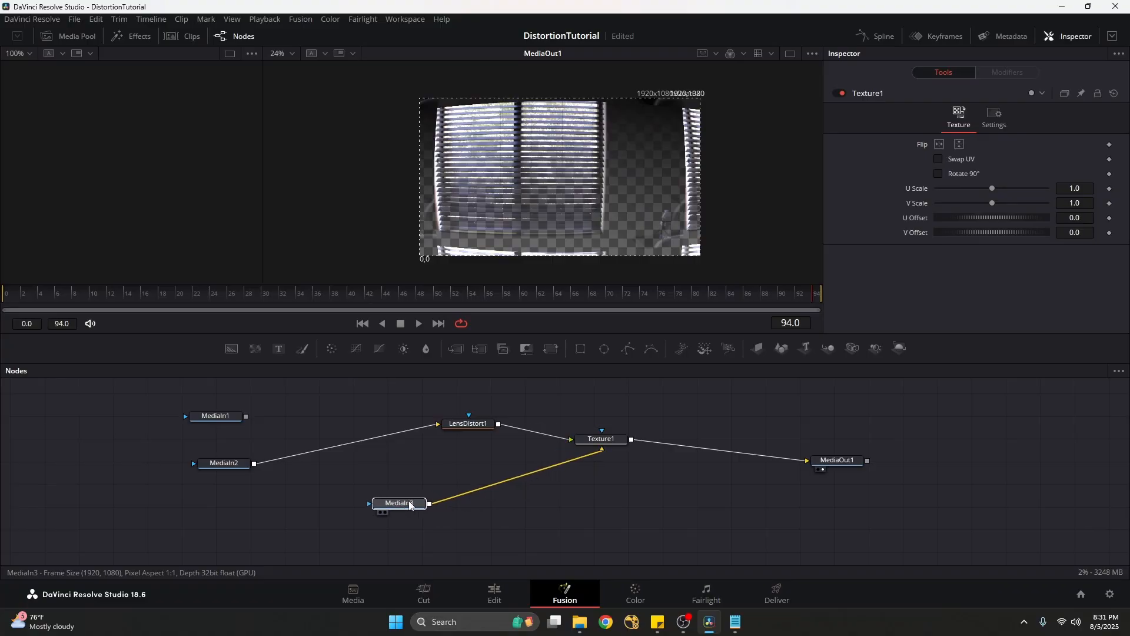
key(shift+space)
text(merge)
key(Return)
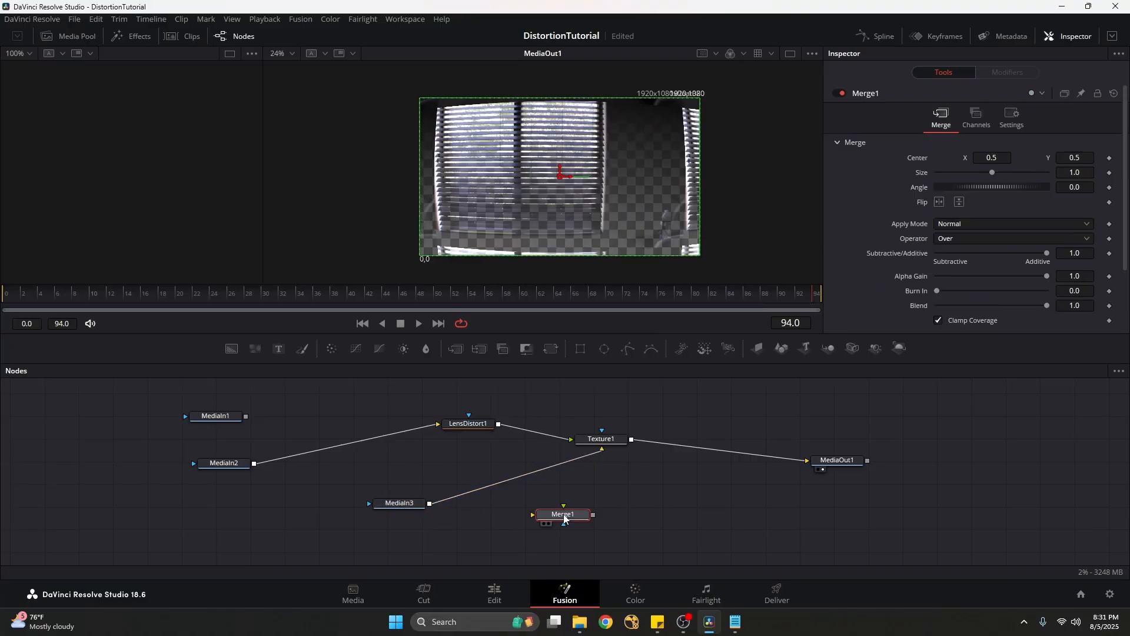
drag(559, 517, 522, 527)
drag(415, 497, 415, 514)
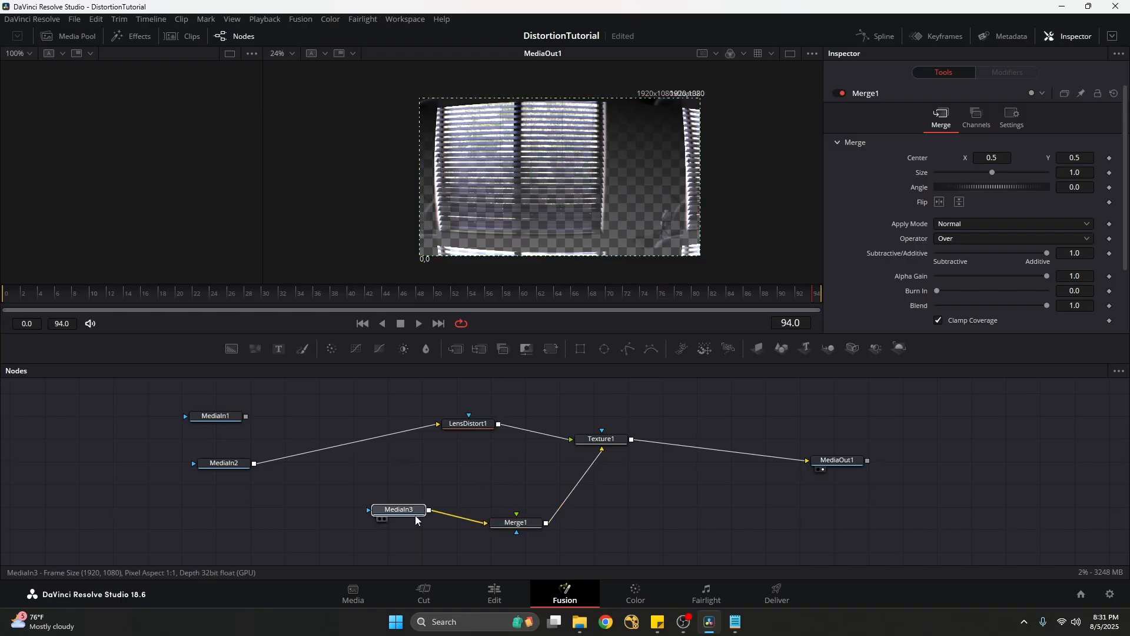
Add a Background node above MediaIn3 and connect its output to Merge1
key(shift+space)
text(merge)
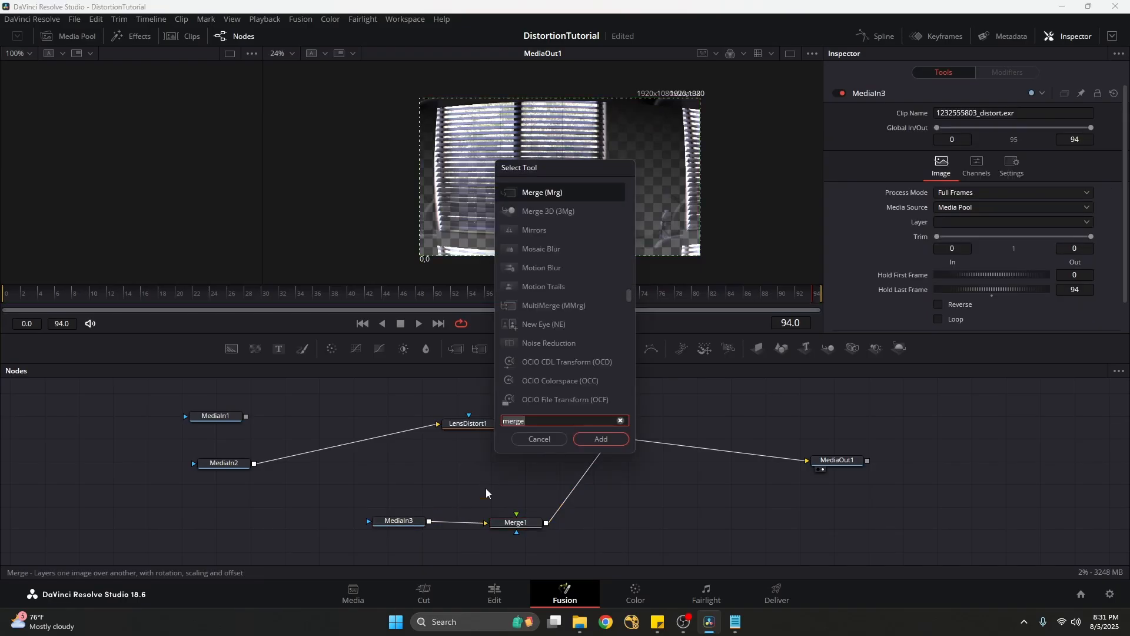
key(BackSpace)
key(BackSpace)
key(BackSpace)
key(BackSpace)
key(BackSpace)
text(back)
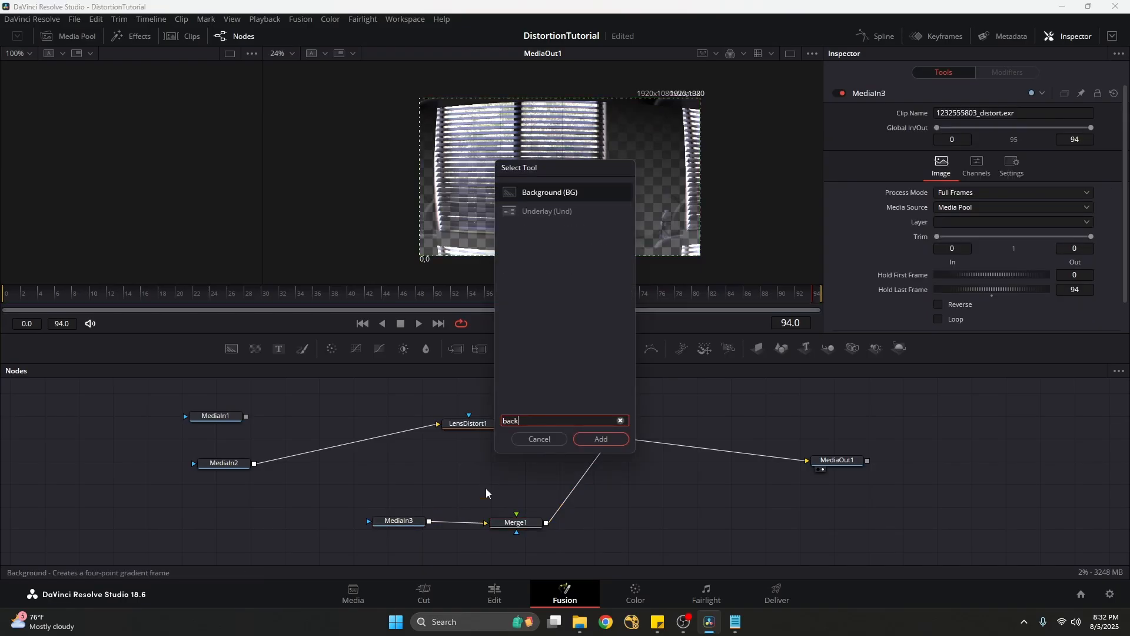
key(Return)
drag(485, 489, 517, 522)
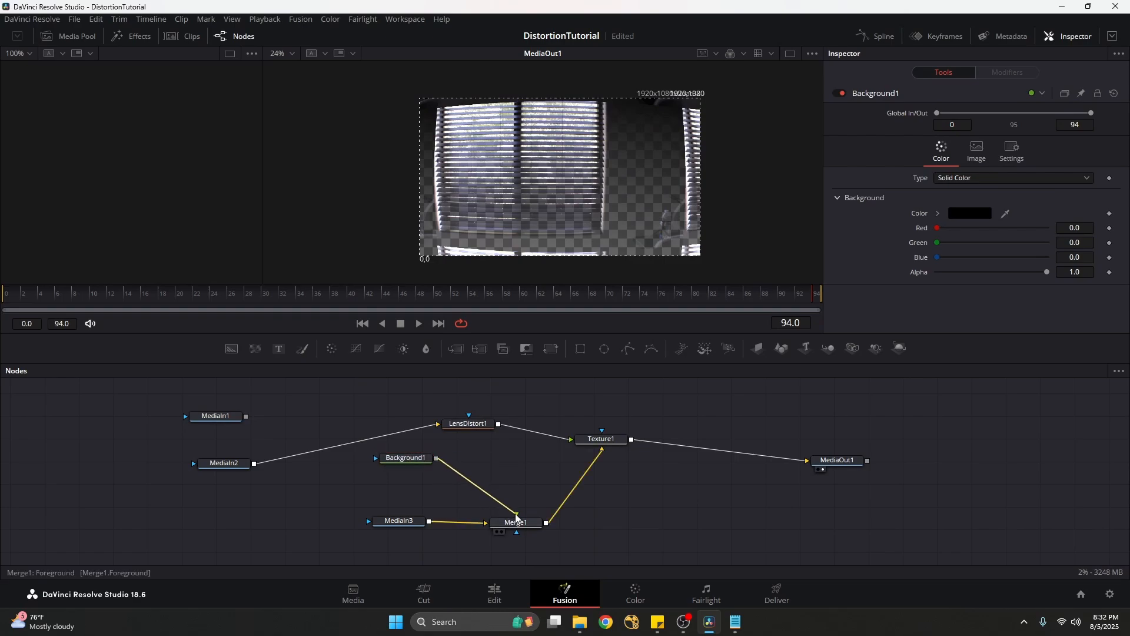
Swap Merge1's inputs so the distort map is layered over the solid black background, and move Background1 closer to Merge1
click(518, 524)
key(ctrl+t)
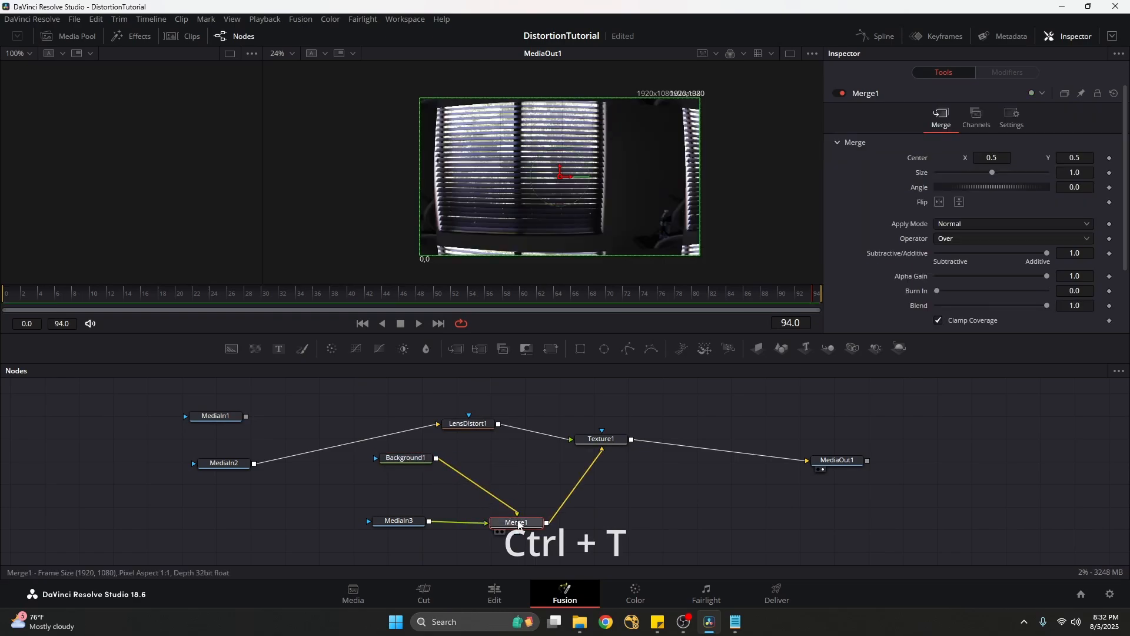
drag(416, 464, 429, 480)
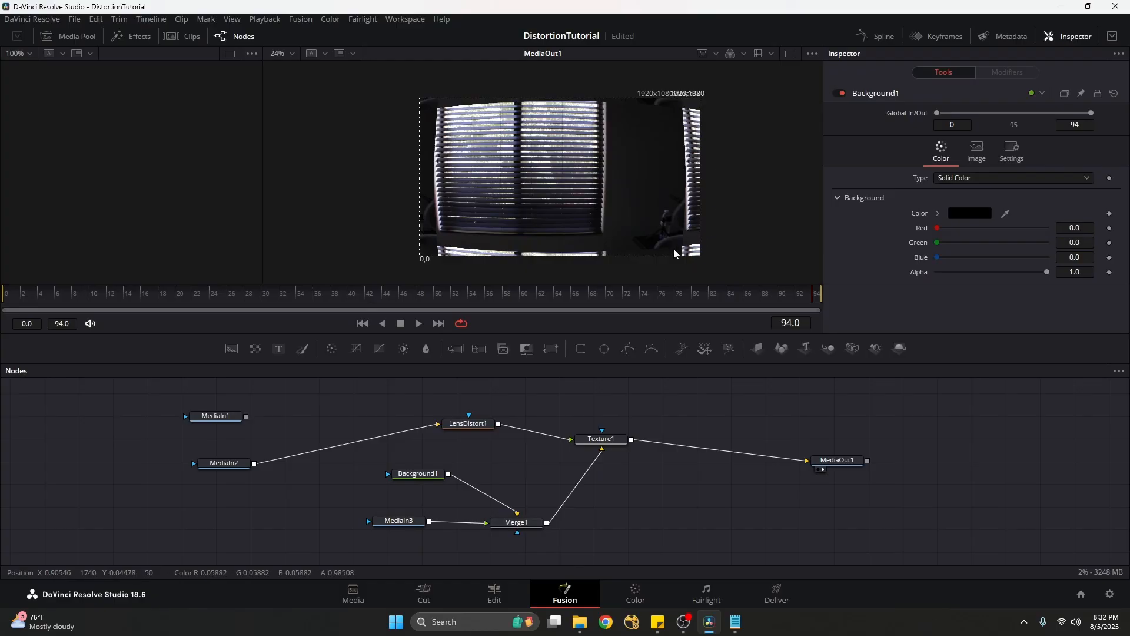
Examine Background1's image and general settings, including the depth options, source color space and source gamma space
click(977, 151)
click(966, 273)
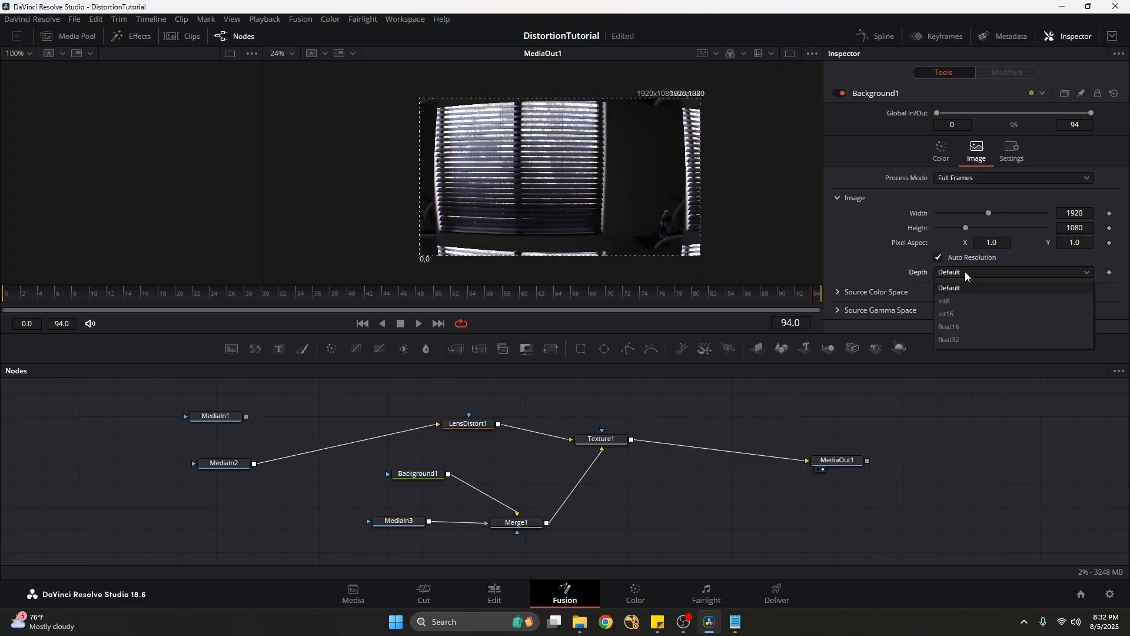
click(966, 272)
click(842, 292)
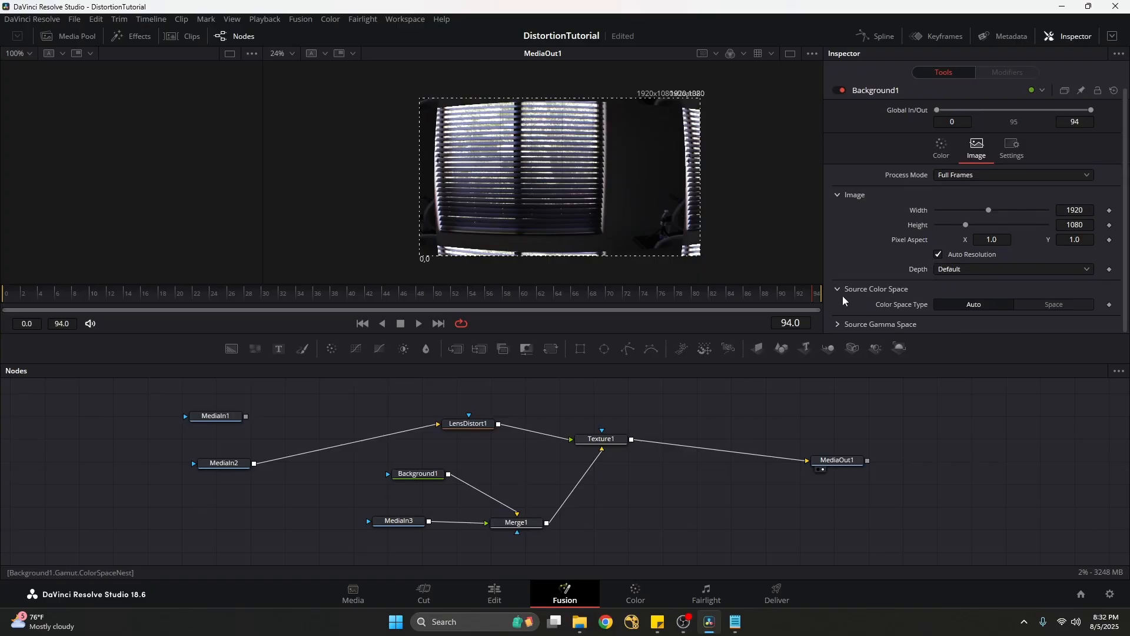
click(836, 323)
scroll(881, 271, up, 2)
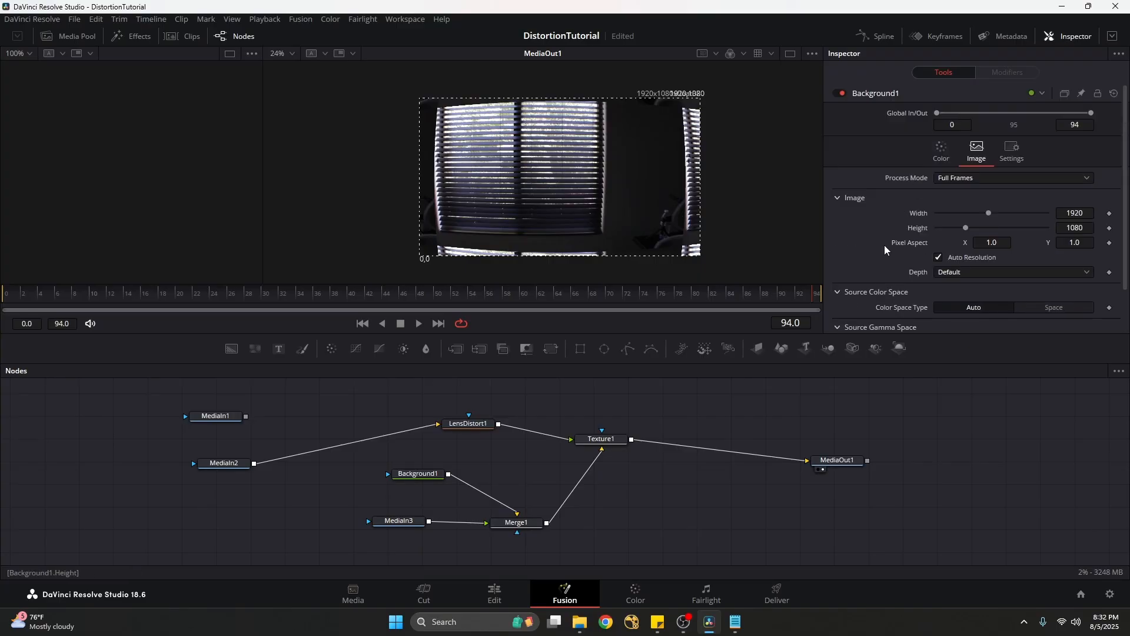
click(1013, 152)
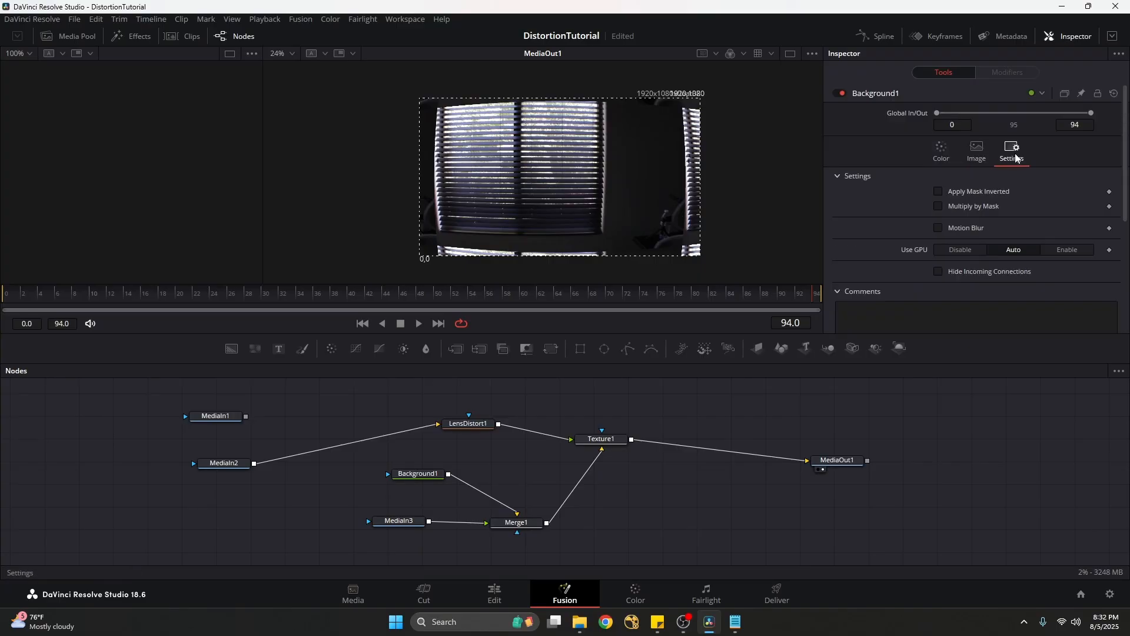
click(976, 152)
click(977, 178)
click(977, 178)
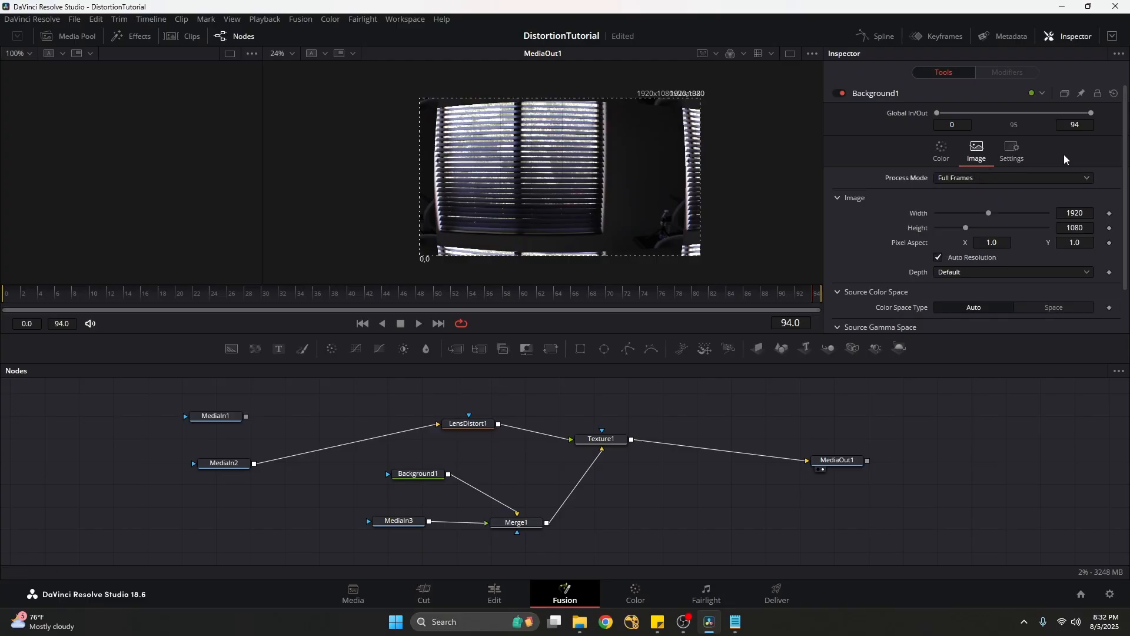
click(1012, 153)
scroll(880, 215, down, 3)
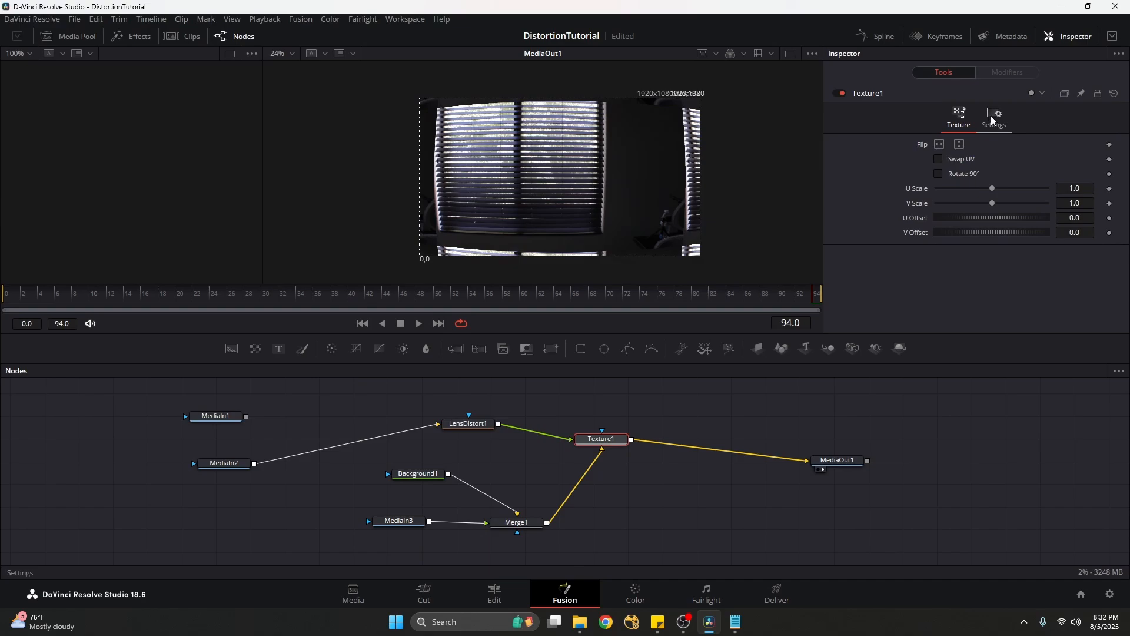
Try shifting Texture1 with a U Offset of -0.076 and a V Offset of -0.222, and reset both to 0
drag(996, 191, 989, 191)
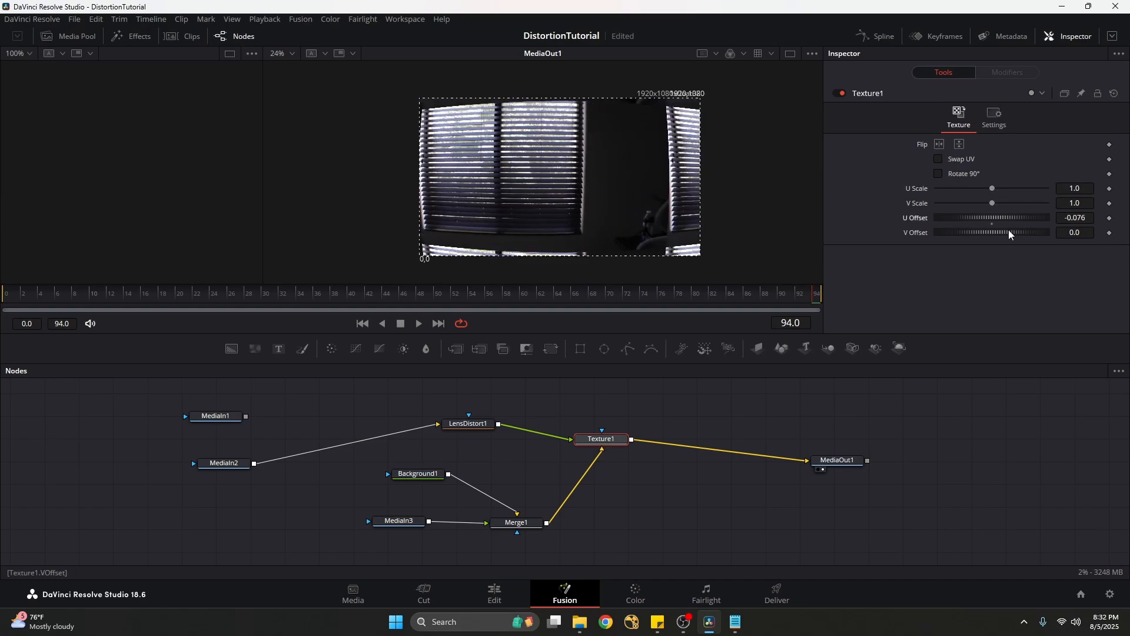
drag(1009, 231, 993, 234)
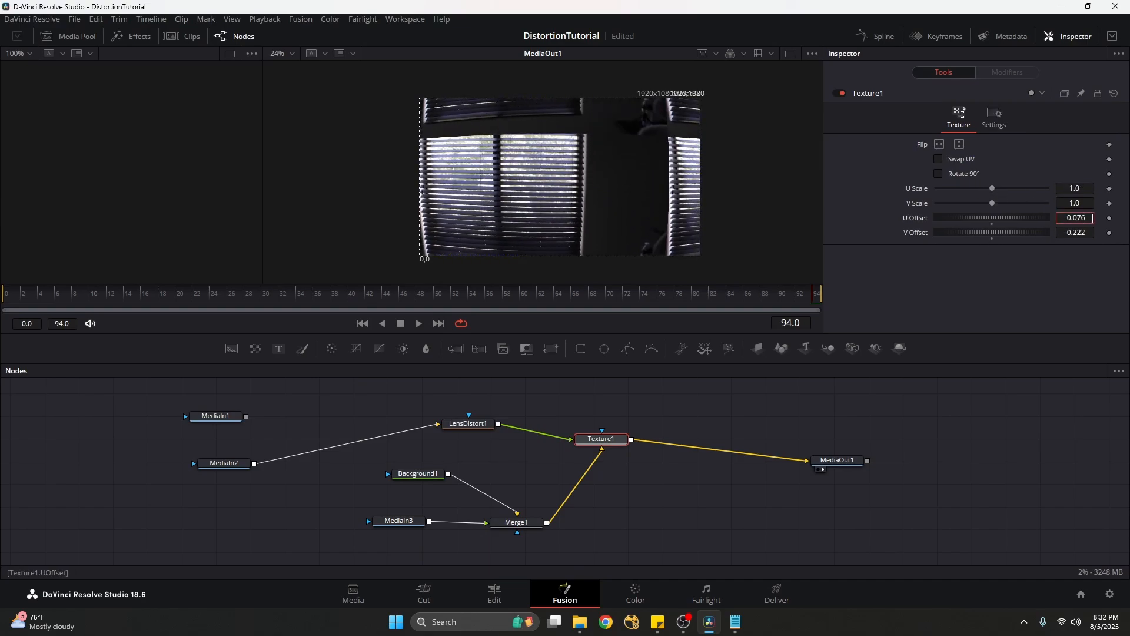
text(0)
key(Tab)
text(0)
key(Tab)
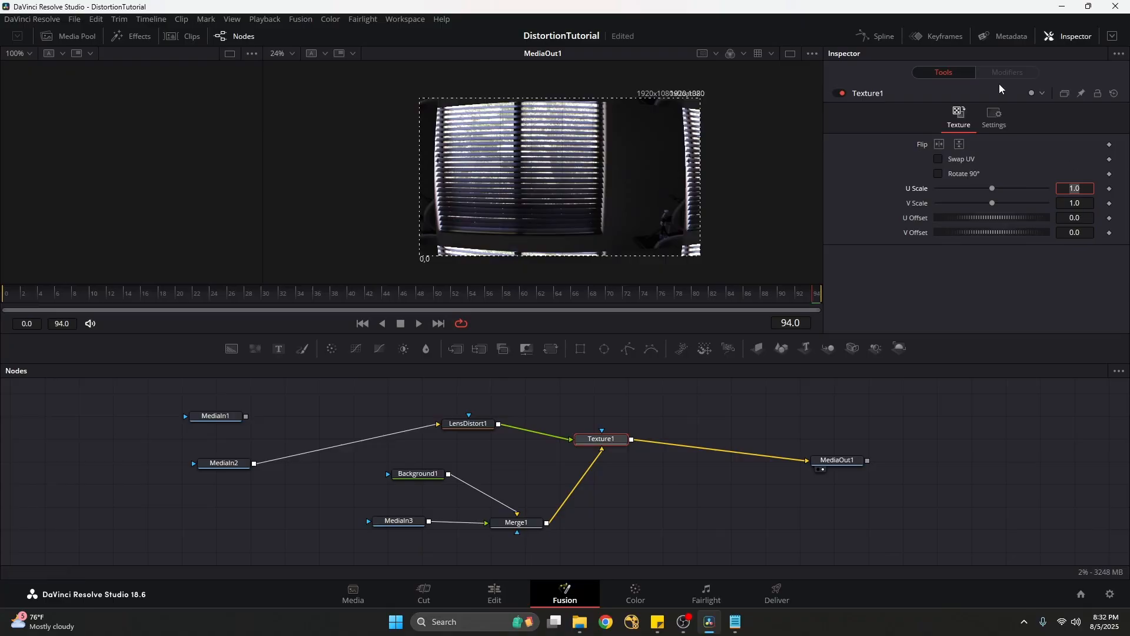
click(994, 115)
scroll(897, 200, up, 5)
click(959, 114)
Insert a copy of LensDistort1 between LensDistort1 and MediaOut1 and set the copy's mode to Distort
click(466, 424)
key(ctrl+c)
key(ctrl+v)
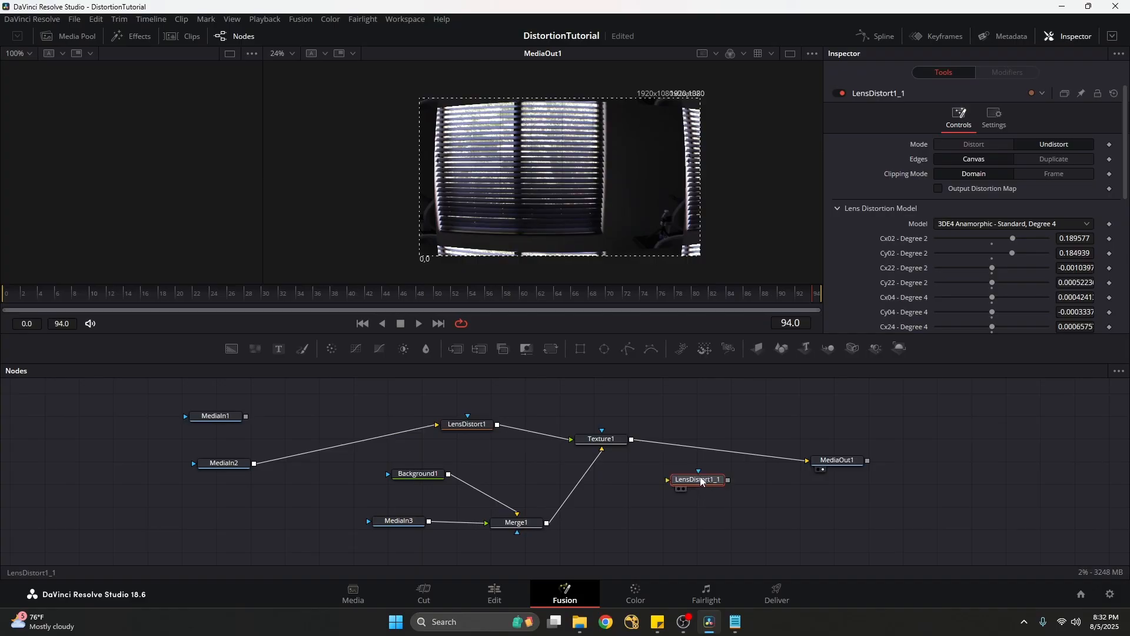
drag(700, 481, 688, 487)
drag(498, 424, 807, 461)
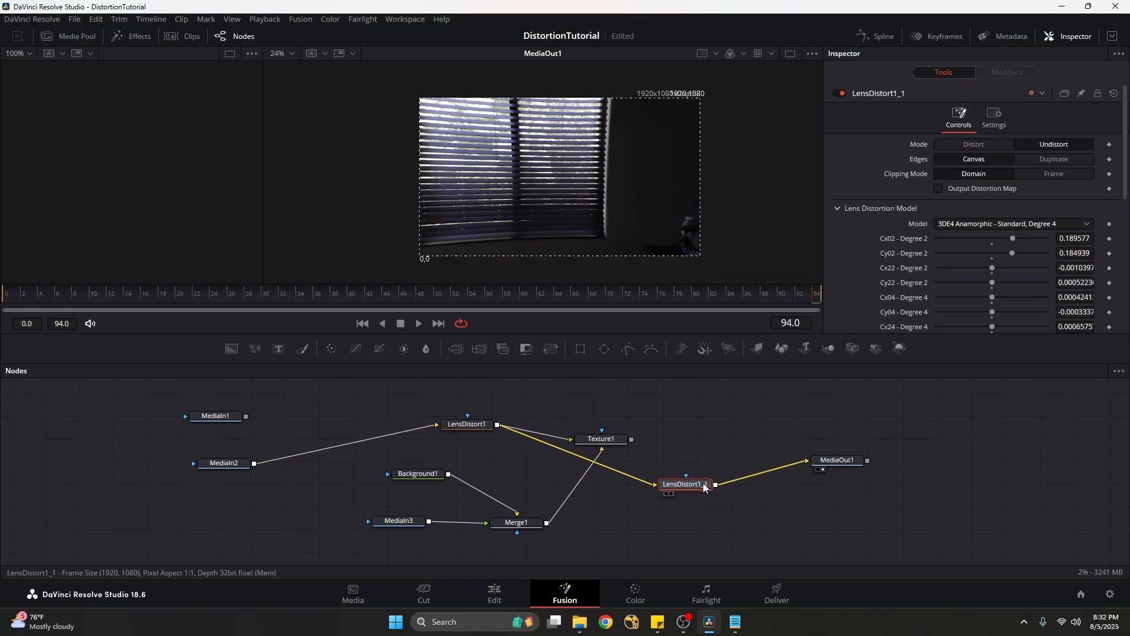
click(983, 142)
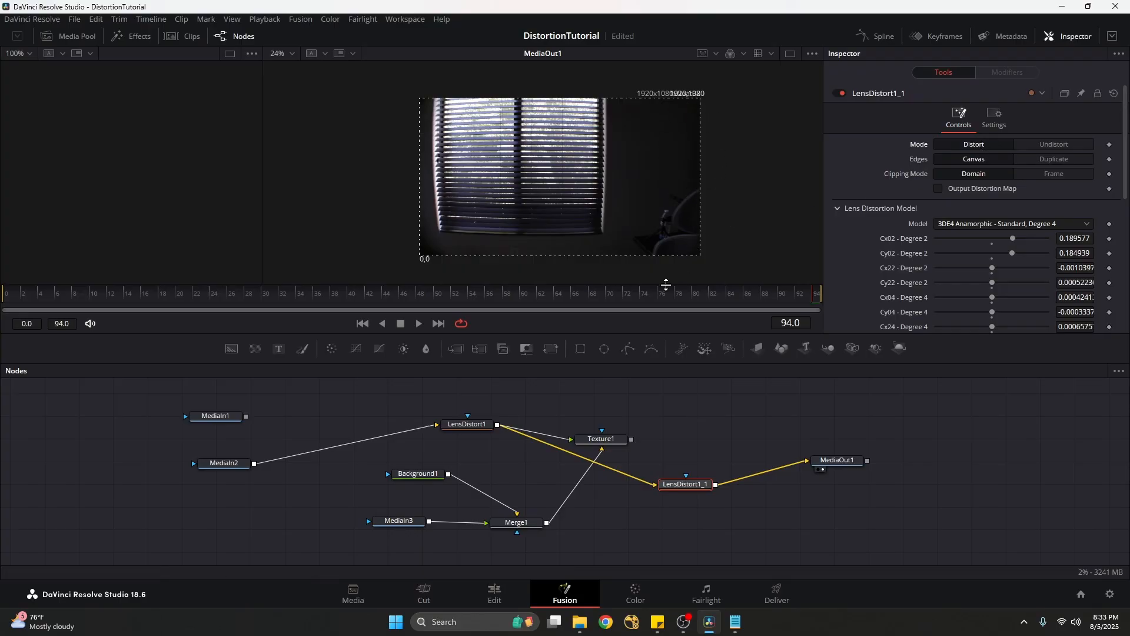
Reconnect Texture1's output to MediaOut1 and move Texture1 closer to MediaOut1
drag(631, 439, 807, 461)
click(607, 440)
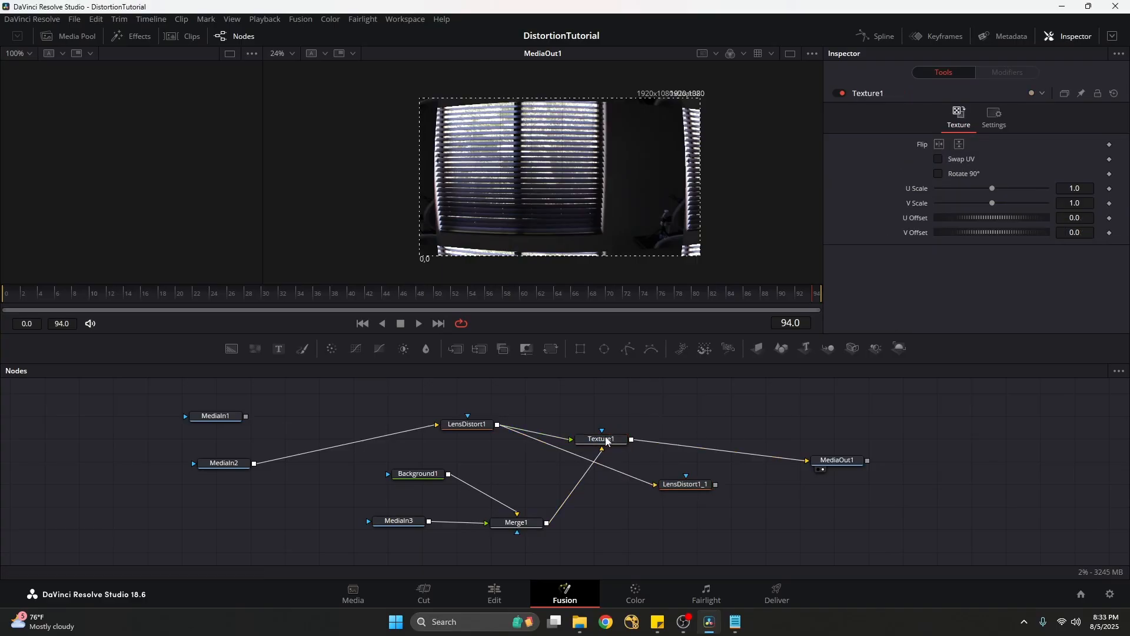
drag(624, 438, 682, 436)
click(1001, 113)
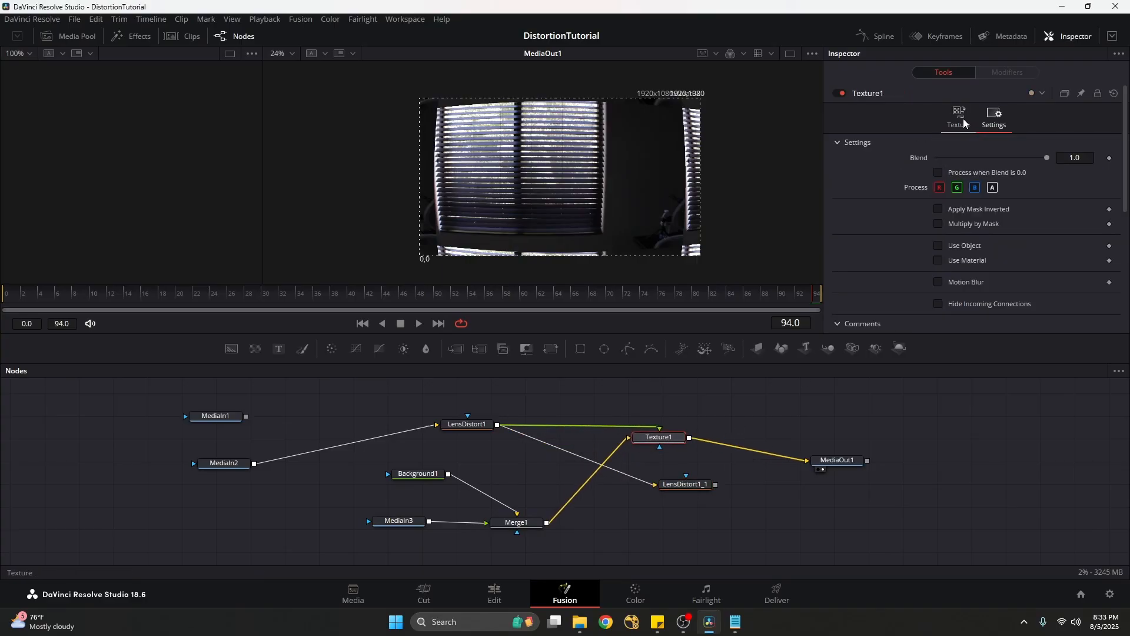
click(959, 117)
click(722, 422)
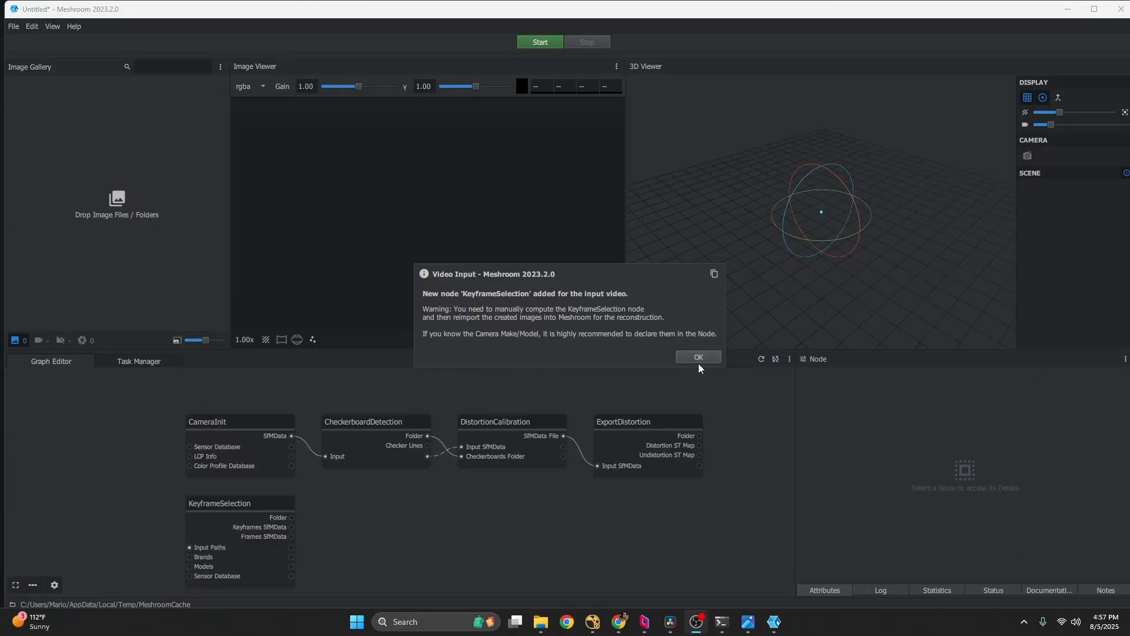
click(699, 358)
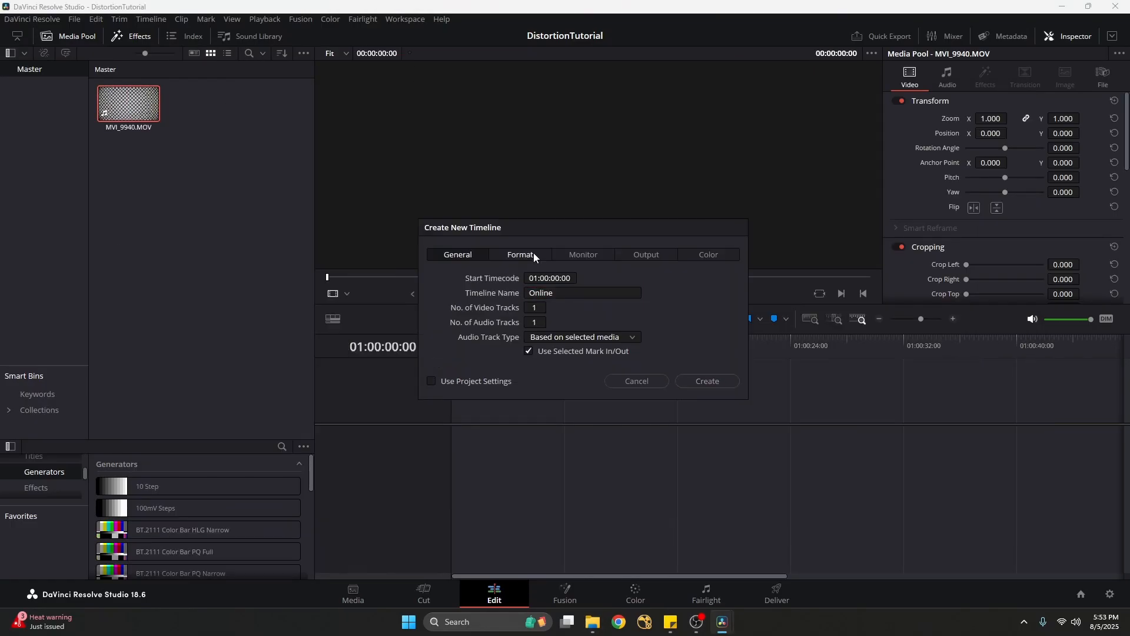
click(534, 253)
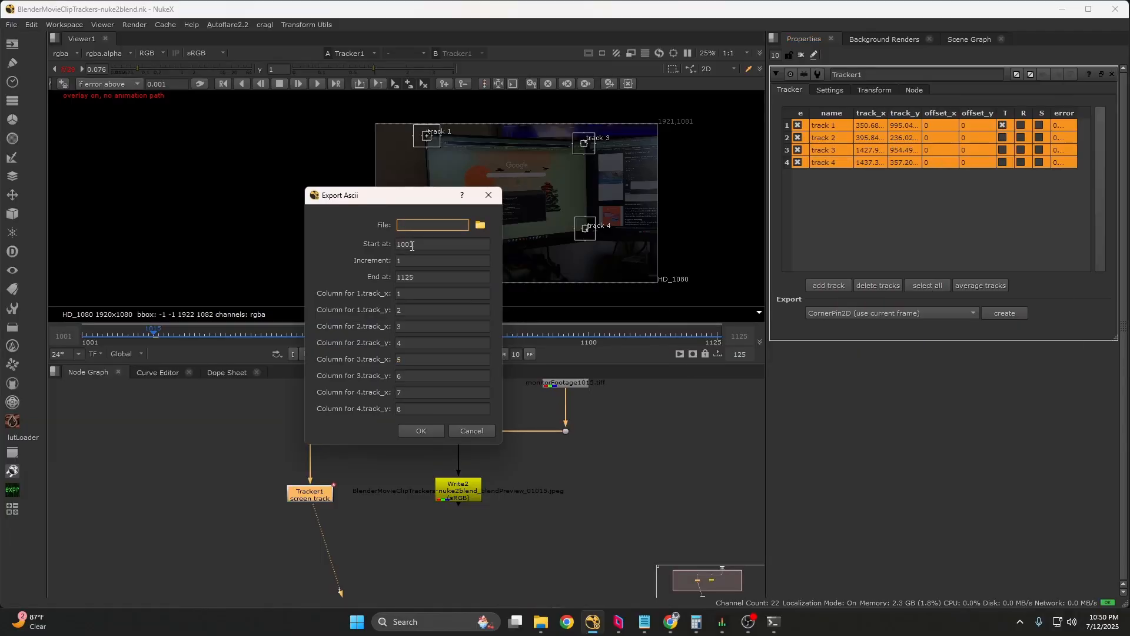
click(477, 222)
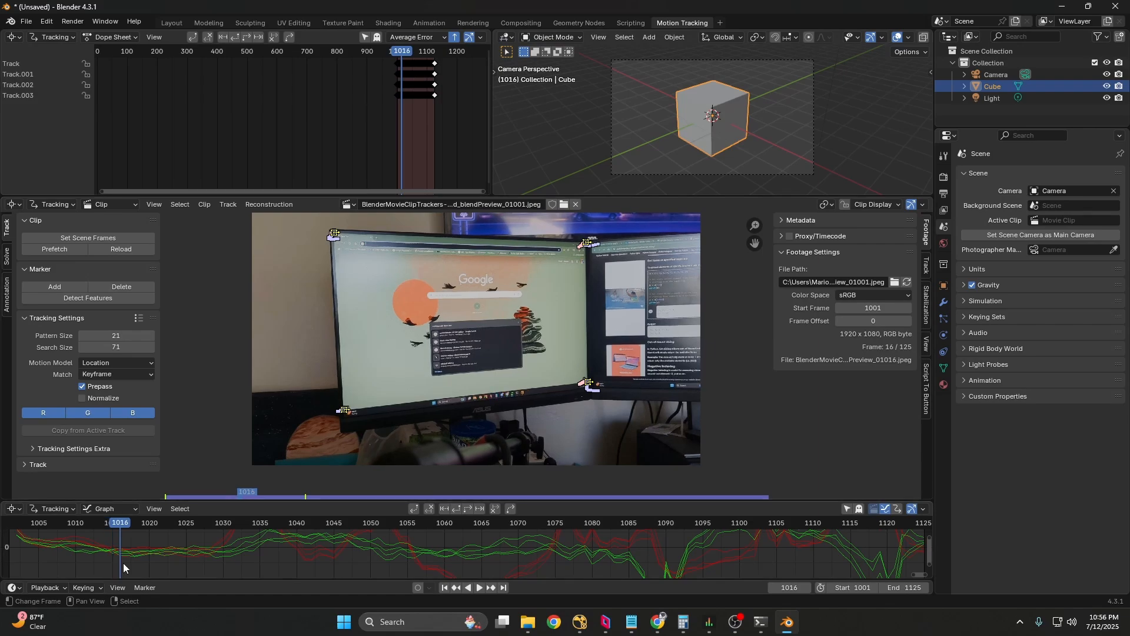
Switch to Blender's motion tracking scene, delete the default cube and link empties to the four tracks
scroll(96, 394, down, 3)
click(89, 336)
click(96, 370)
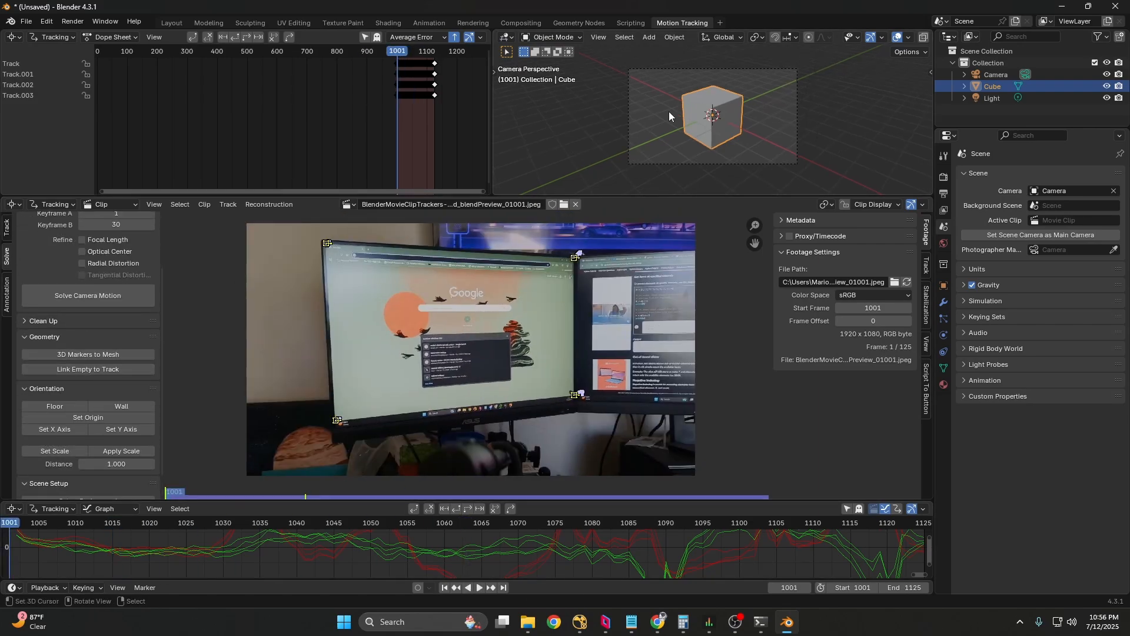
click(705, 114)
key(x)
click(706, 114)
drag(706, 114, 728, 131)
Set the tracked clip as the scene camera's background
click(996, 74)
click(88, 471)
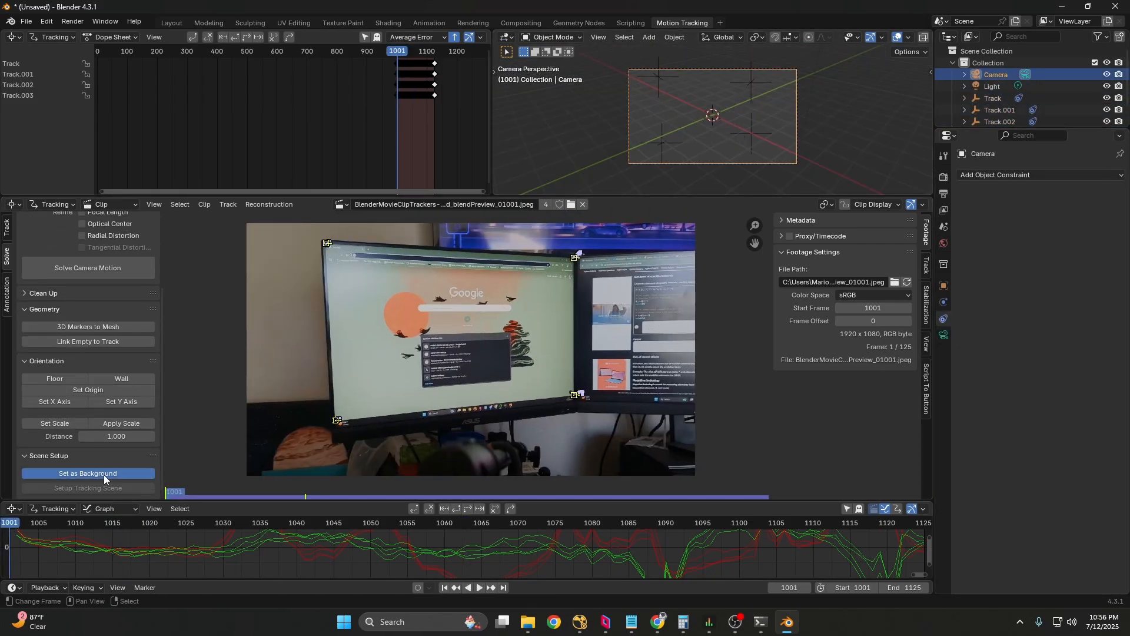
key(ctrl+space)
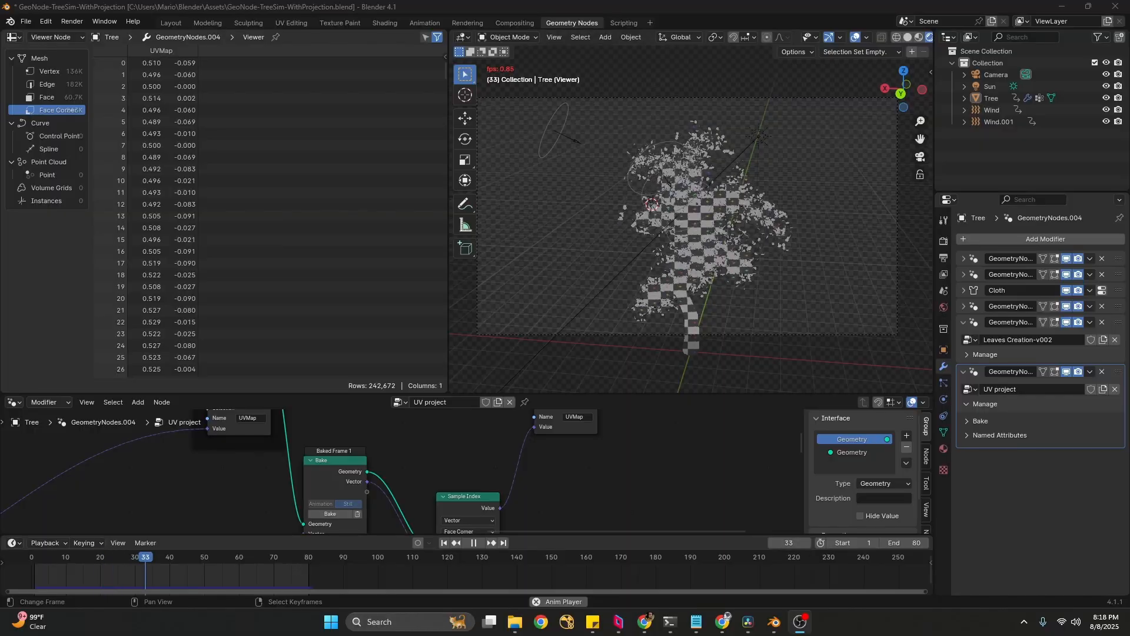